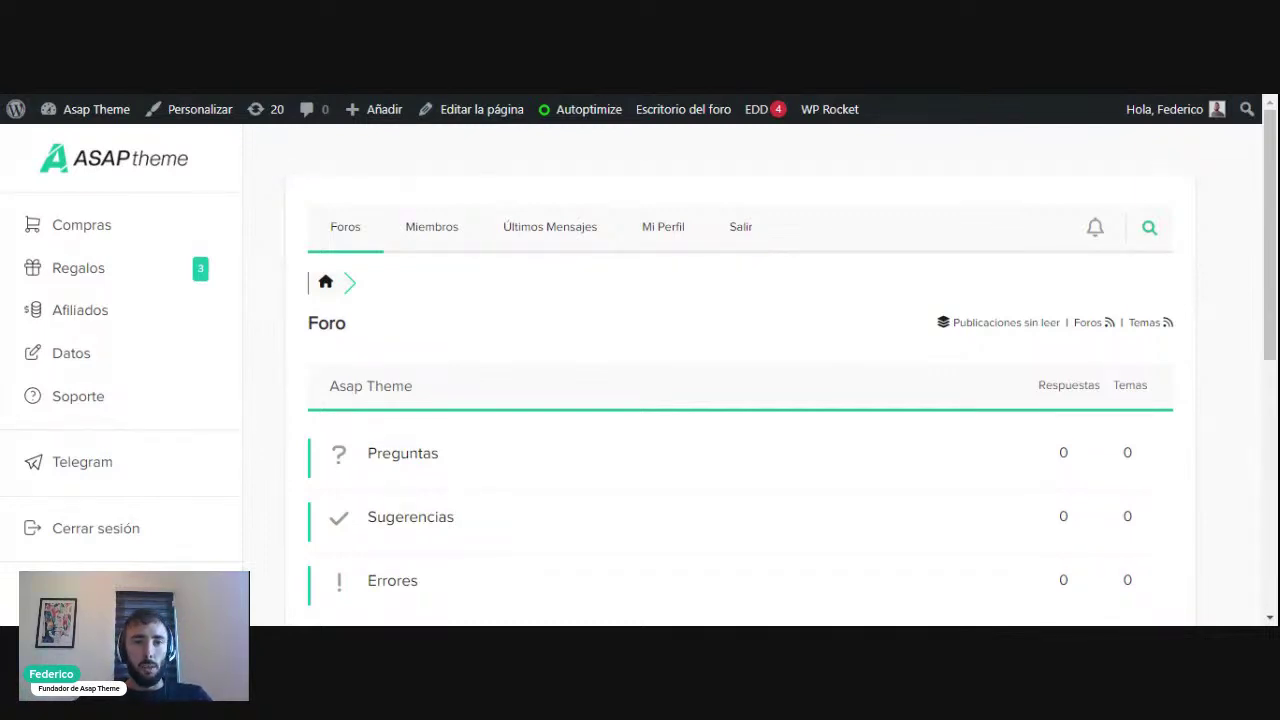
Review the forum index, covering the Asap Theme and Administración categories and their subforums.
{"action": "scroll", "coordinate": [256, 295], "scroll_direction": "down", "scroll_amount": 1}
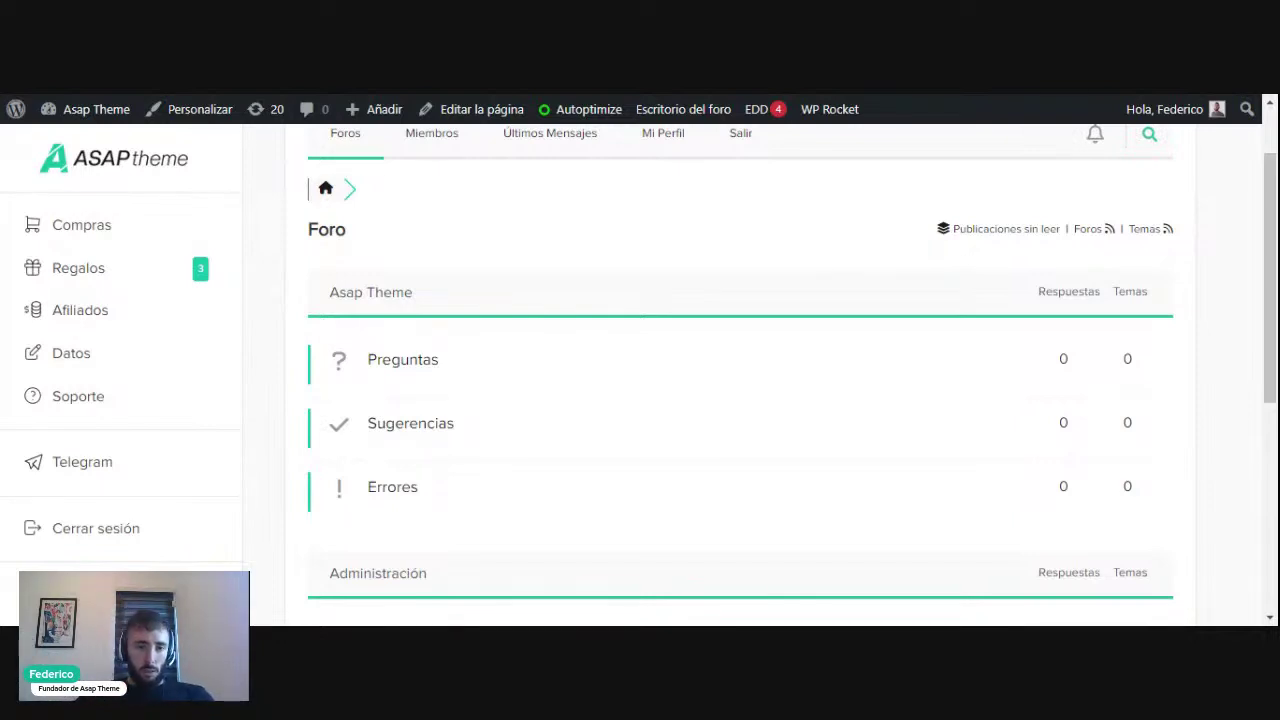
{"action": "scroll", "coordinate": [254, 291], "scroll_direction": "down", "scroll_amount": 2}
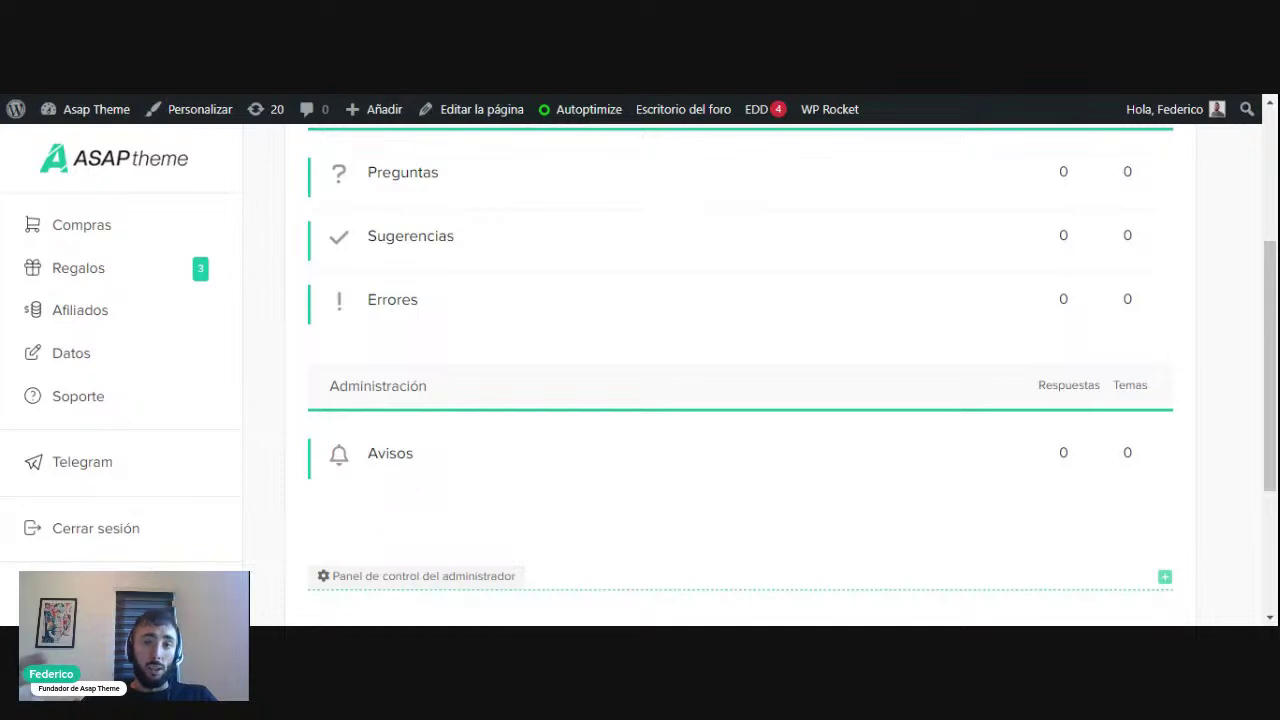
{"action": "scroll", "coordinate": [666, 326], "scroll_direction": "up", "scroll_amount": 1}
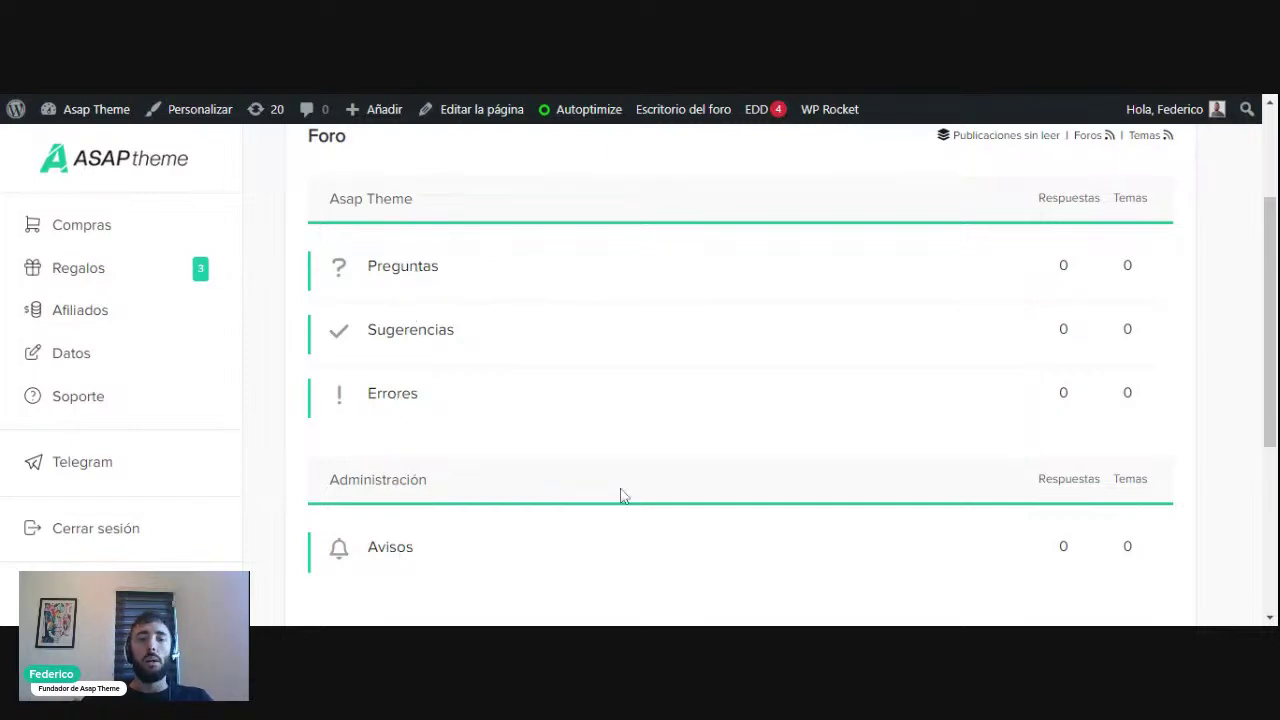
{"action": "scroll", "coordinate": [557, 506], "scroll_direction": "down", "scroll_amount": 1}
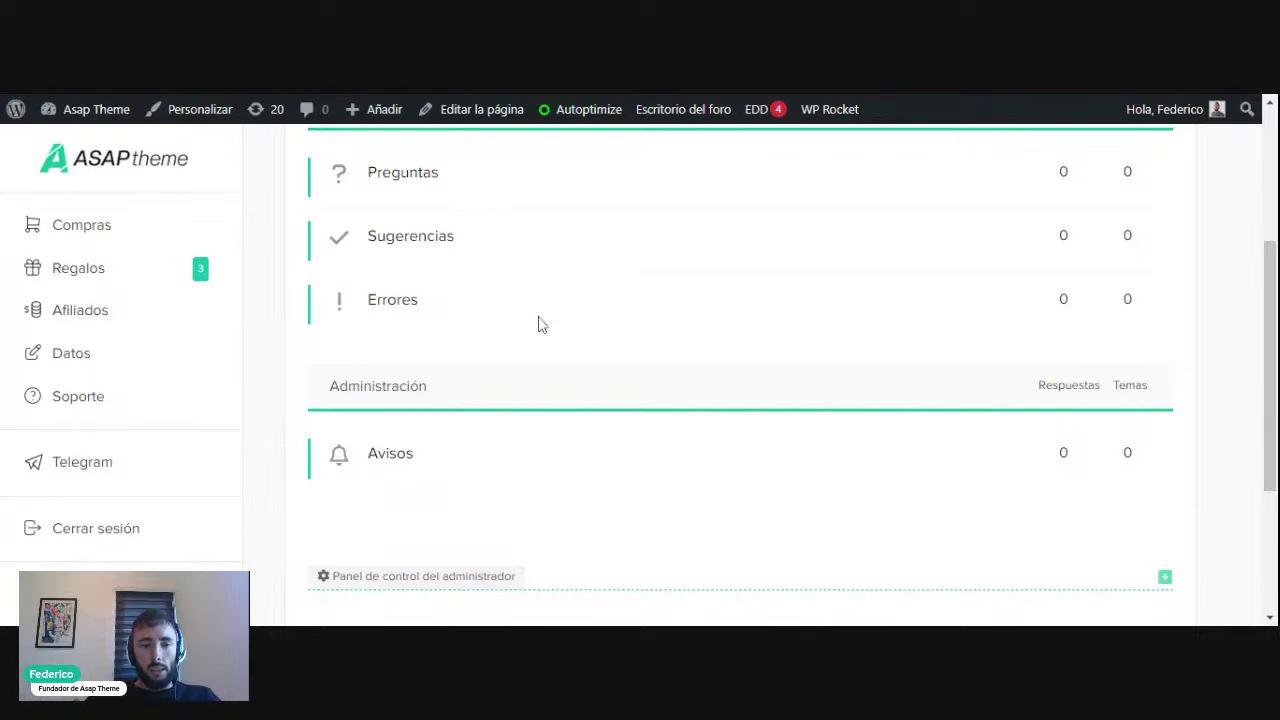
{"action": "scroll", "coordinate": [537, 326], "scroll_direction": "up", "scroll_amount": 1}
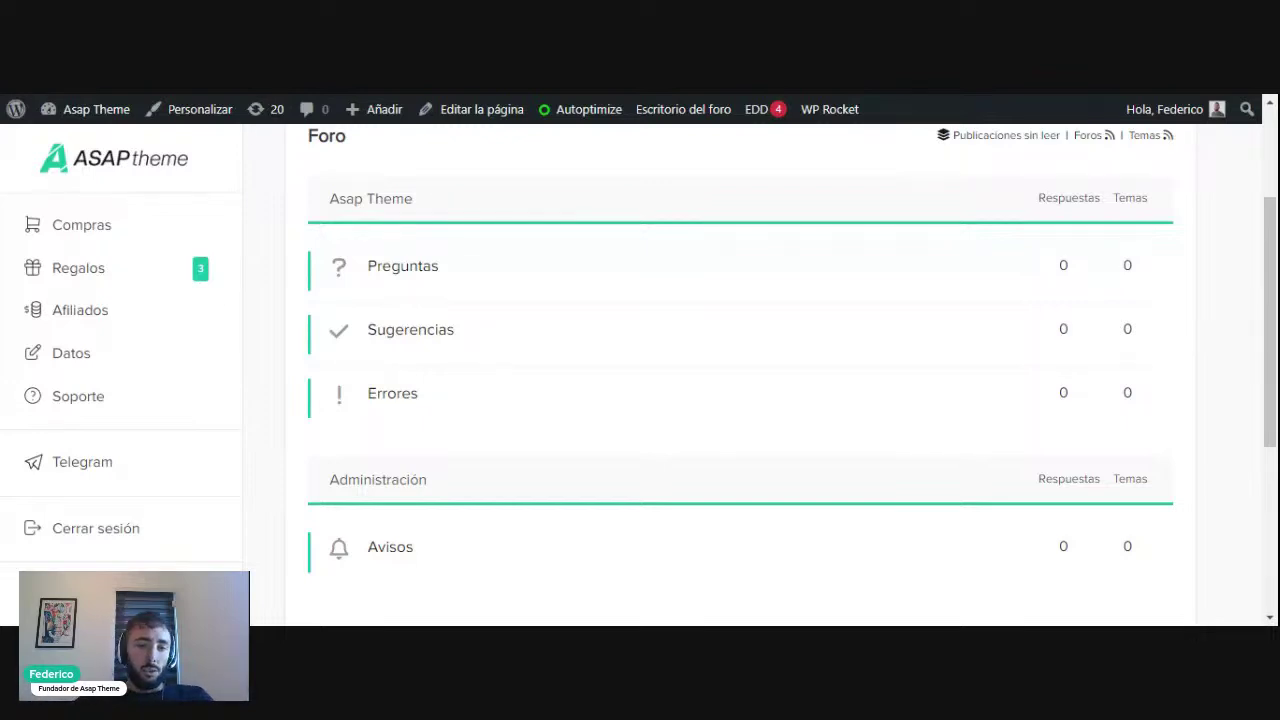
Start a new topic in the Sugerencias subforum and enter "Me gustária" as its title.
{"action": "left_click", "coordinate": [400, 342]}
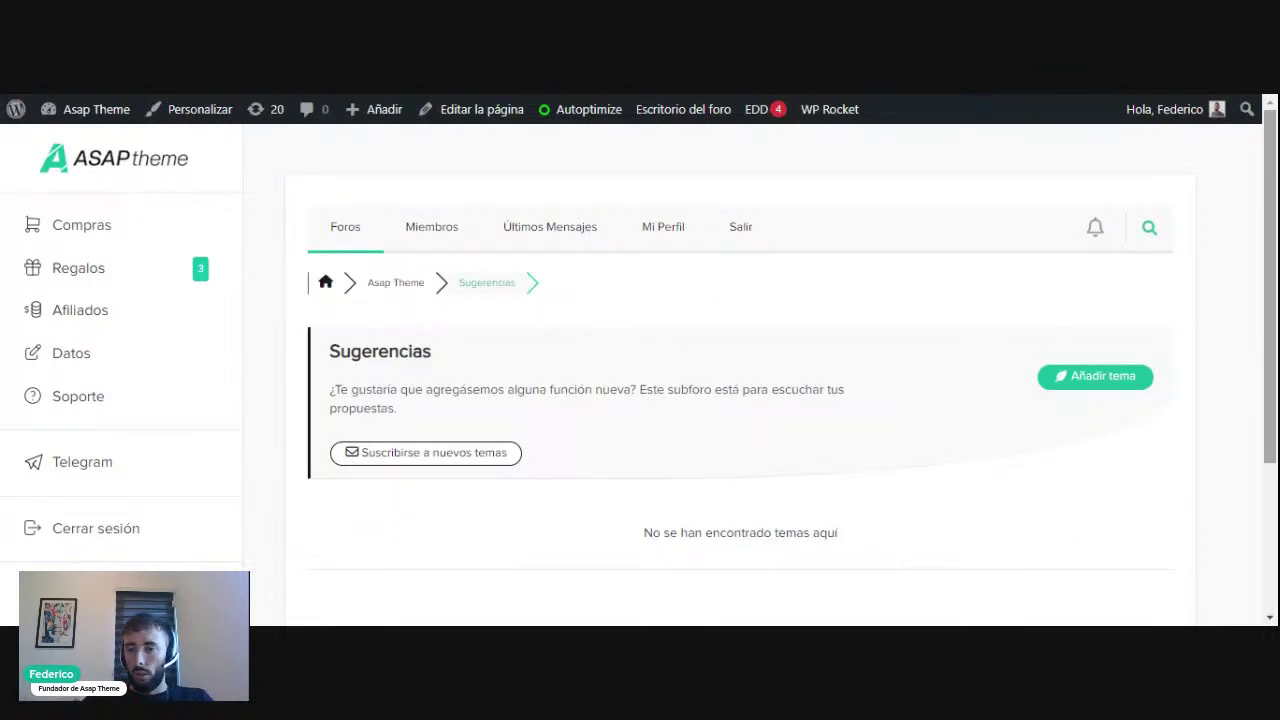
{"action": "left_click", "coordinate": [1099, 378]}
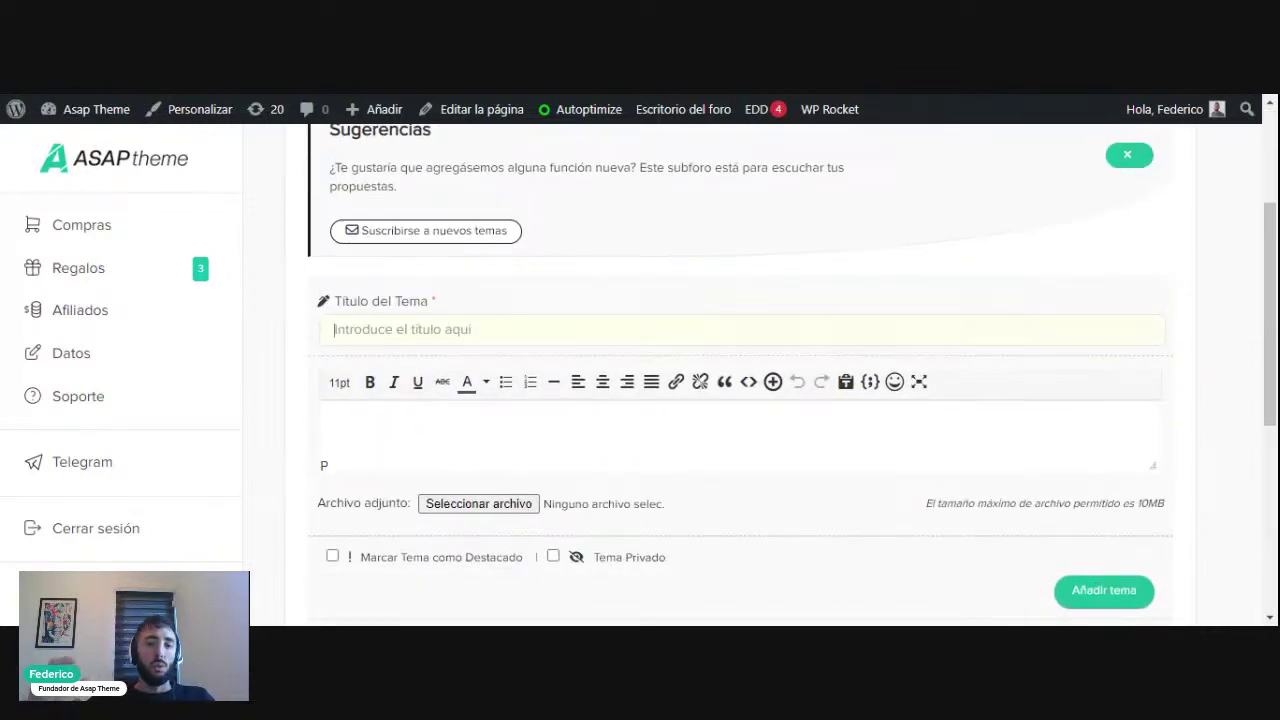
{"action": "type", "text": "Me "}
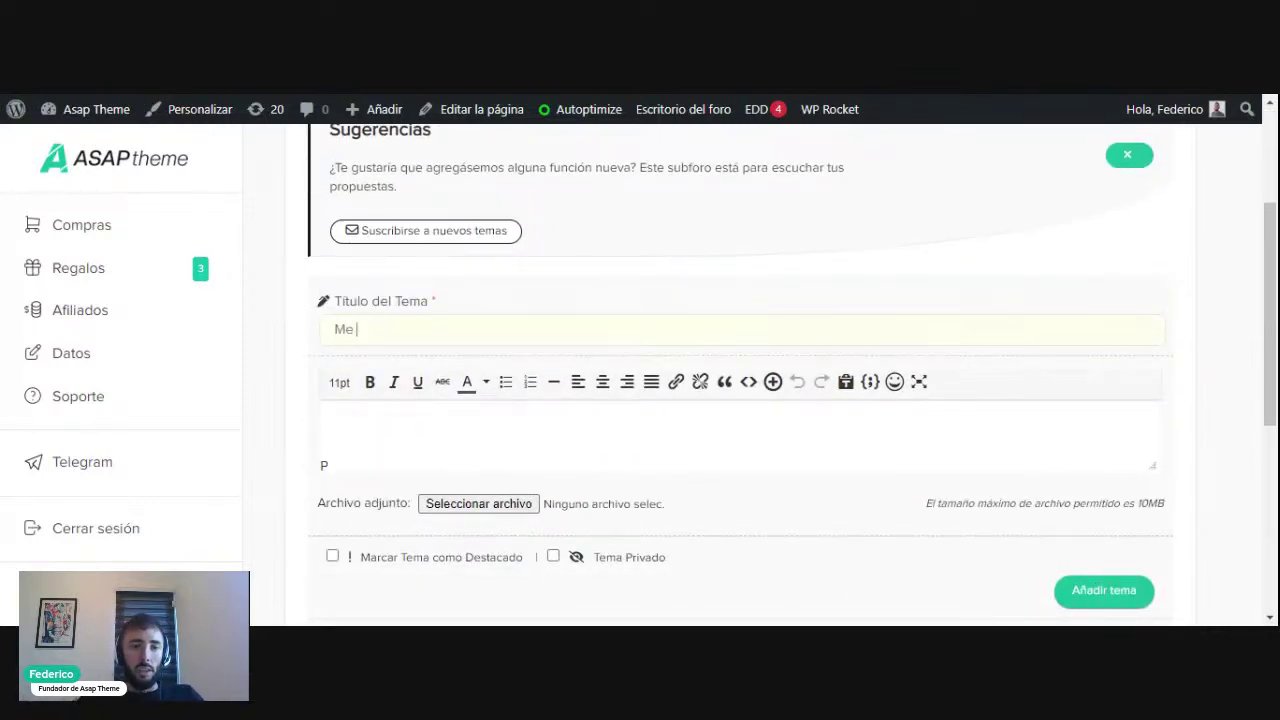
{"action": "type", "text": "gustaría"}
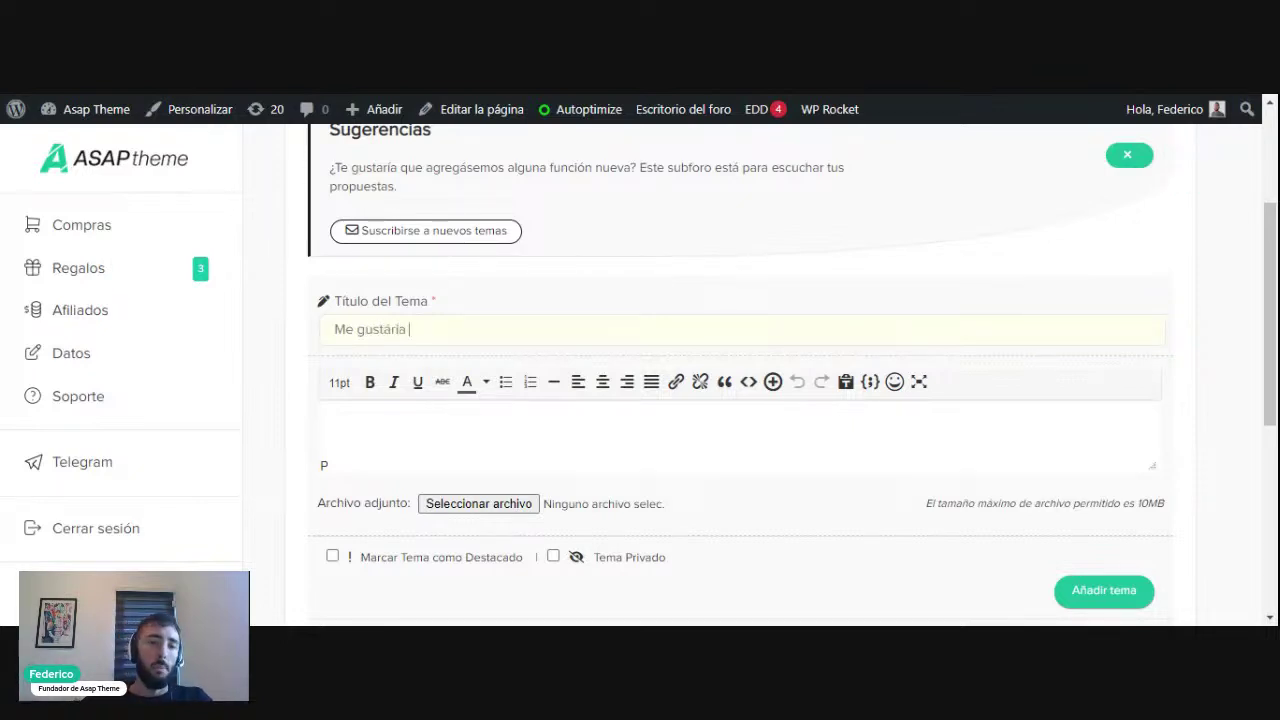
{"action": "scroll", "coordinate": [740, 400], "scroll_direction": "up", "scroll_amount": 1}
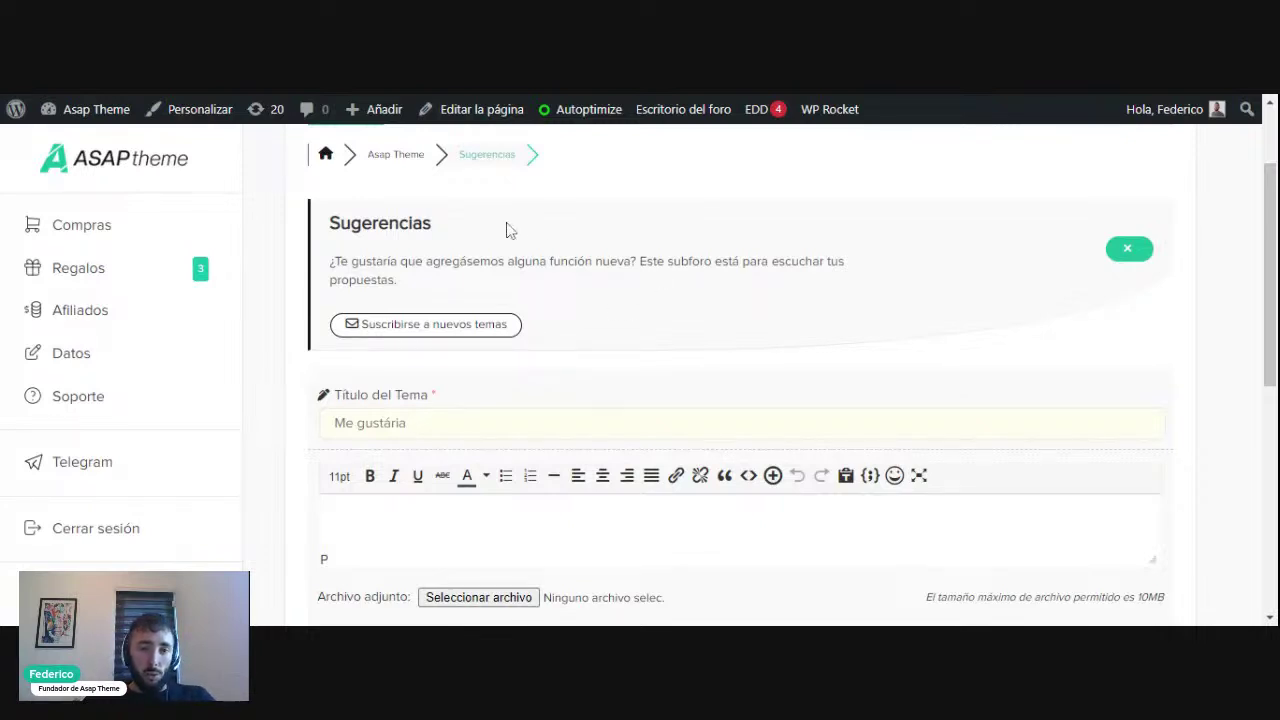
Leave the topic form for the Asap Theme category page and look over its subforums.
{"action": "left_click", "coordinate": [386, 158]}
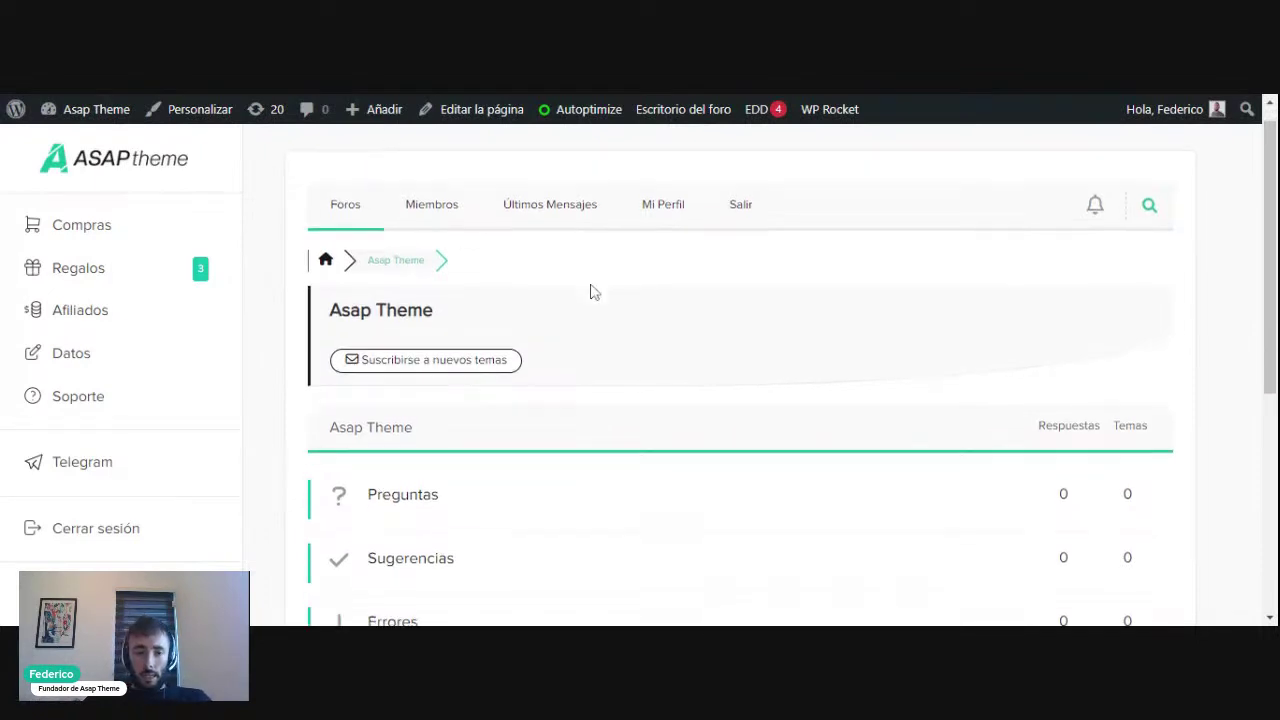
{"action": "scroll", "coordinate": [591, 289], "scroll_direction": "down", "scroll_amount": 1}
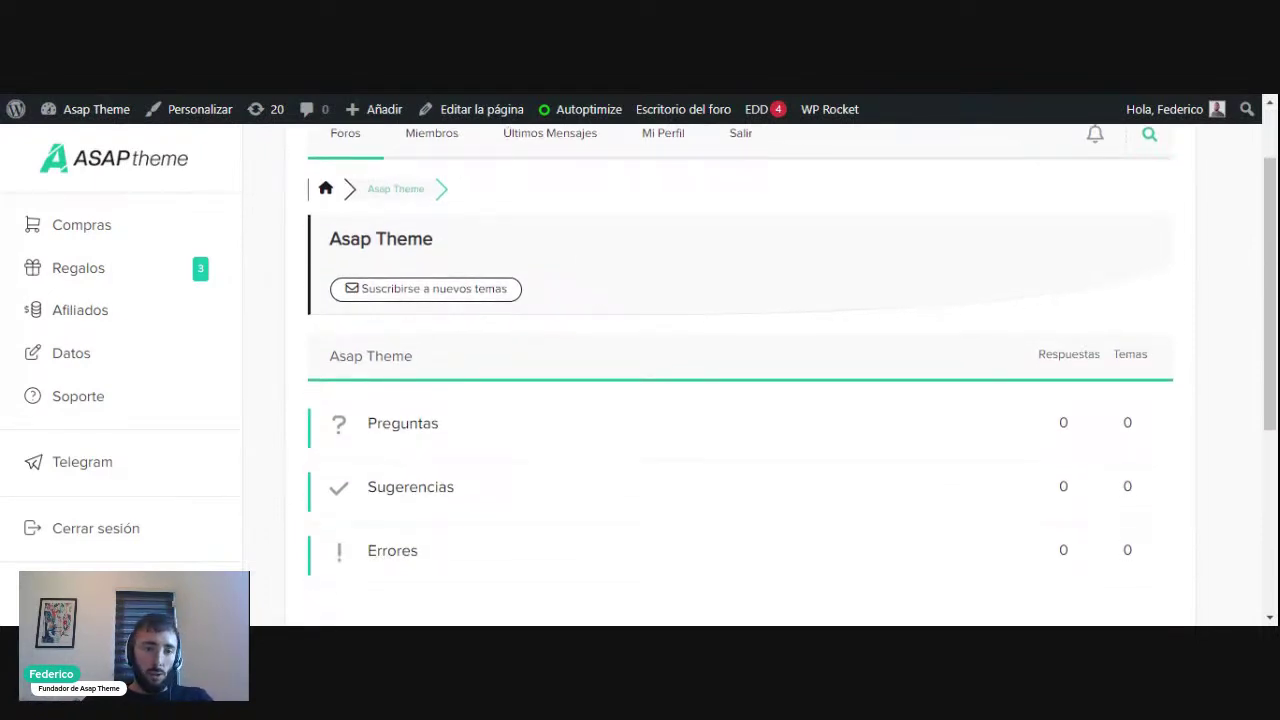
{"action": "scroll", "coordinate": [677, 334], "scroll_direction": "down", "scroll_amount": 2}
{"action": "scroll", "coordinate": [601, 331], "scroll_direction": "up", "scroll_amount": 1}
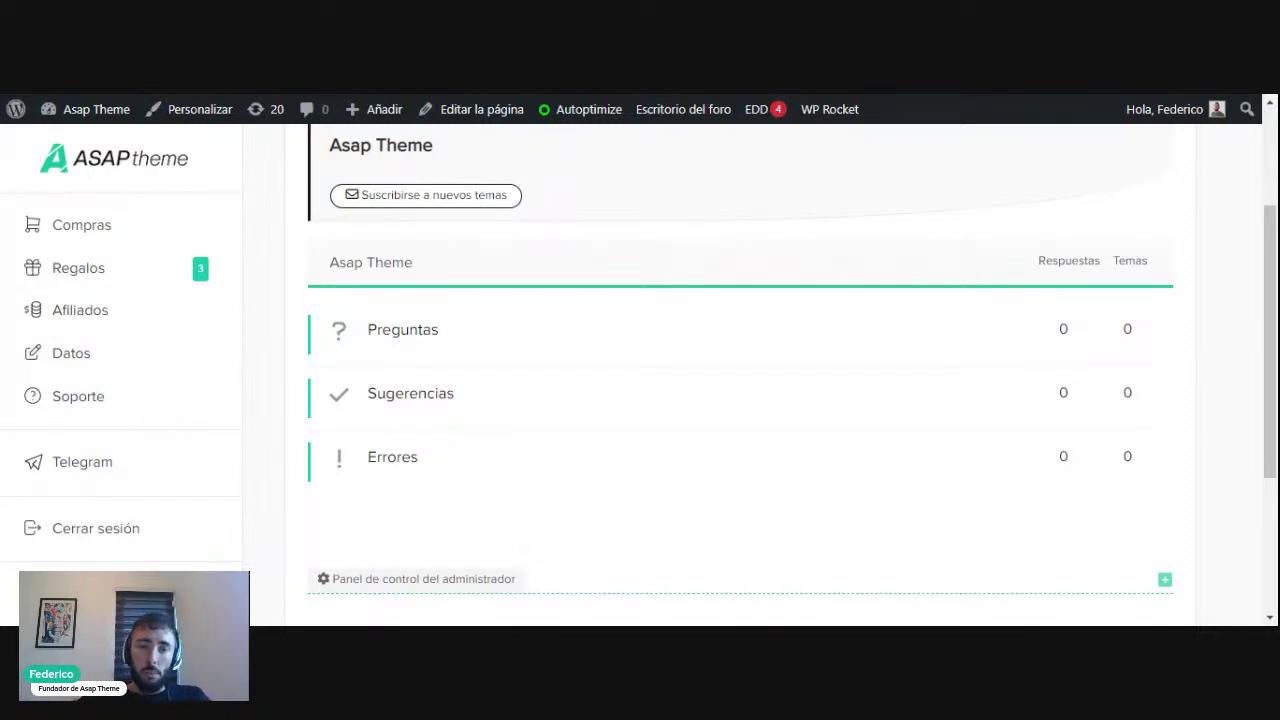
{"action": "scroll", "coordinate": [697, 163], "scroll_direction": "up", "scroll_amount": 3}
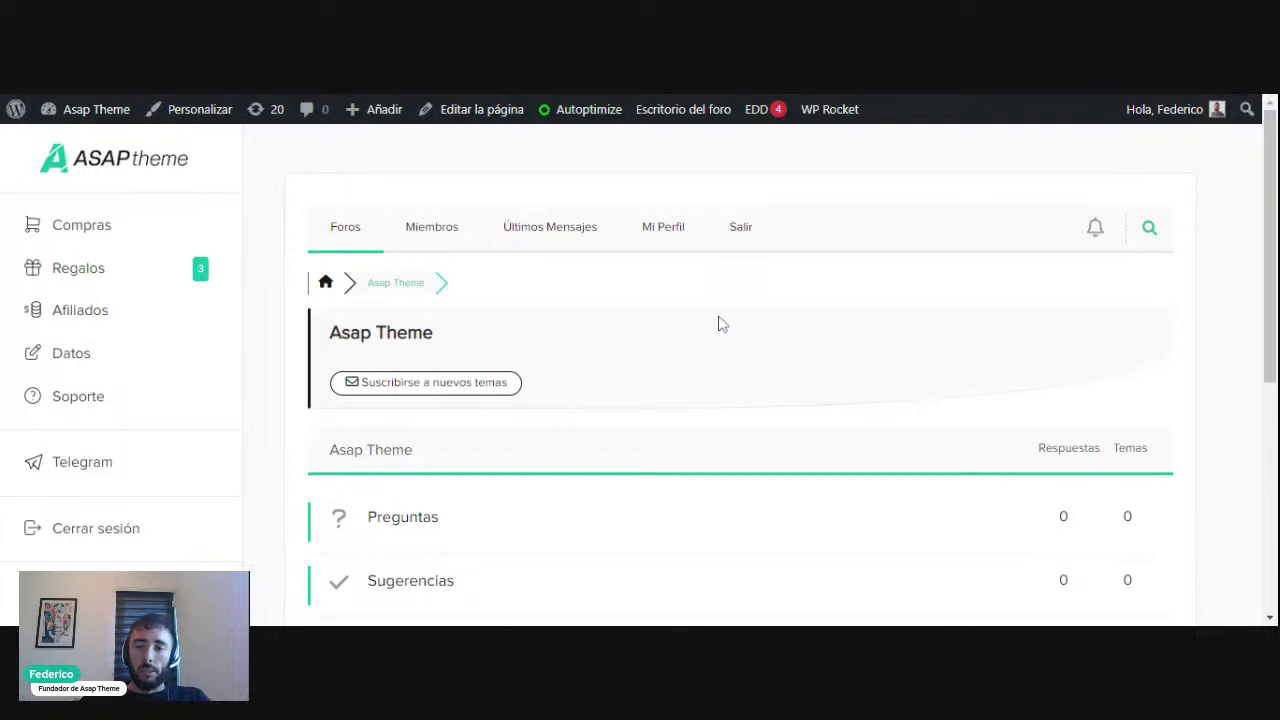
{"action": "scroll", "coordinate": [720, 323], "scroll_direction": "down", "scroll_amount": 3}
{"action": "scroll", "coordinate": [488, 398], "scroll_direction": "up", "scroll_amount": 3}
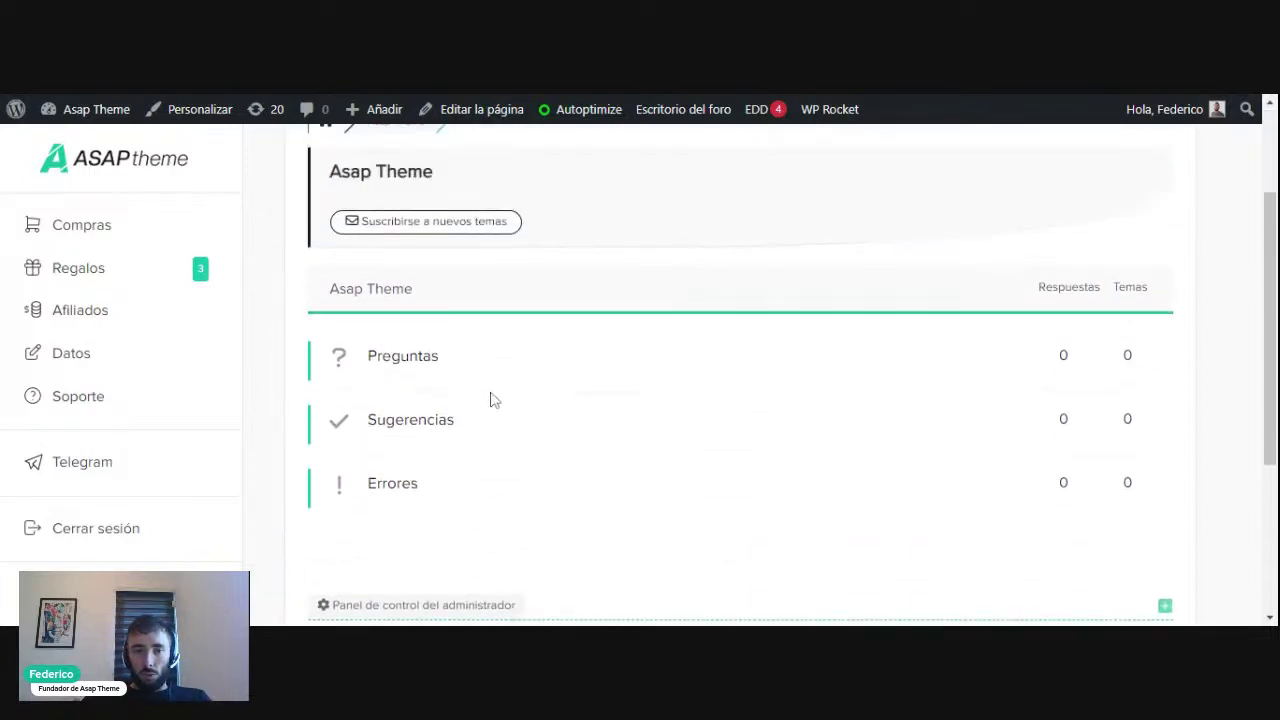
Return to the main forum index and look over its categories again.
{"action": "left_click", "coordinate": [344, 230]}
{"action": "scroll", "coordinate": [866, 327], "scroll_direction": "down", "scroll_amount": 1}
{"action": "scroll", "coordinate": [866, 327], "scroll_direction": "down", "scroll_amount": 1}
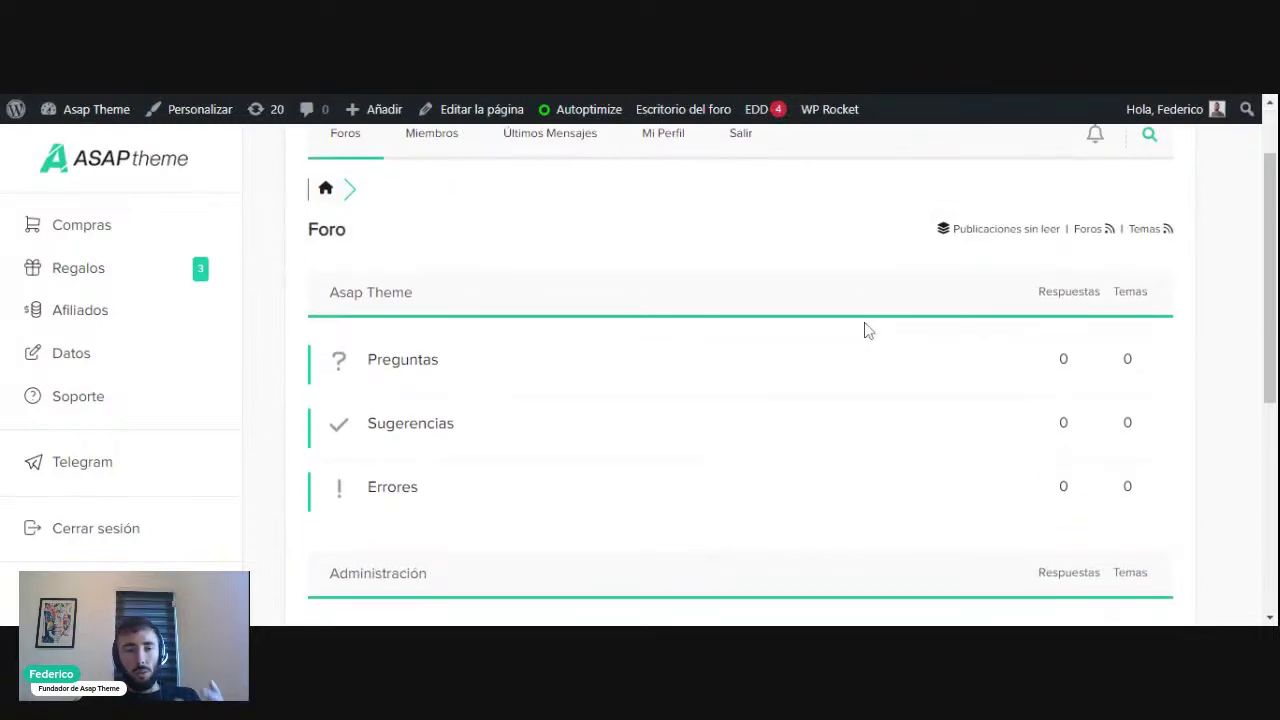
{"action": "scroll", "coordinate": [868, 331], "scroll_direction": "down", "scroll_amount": 2}
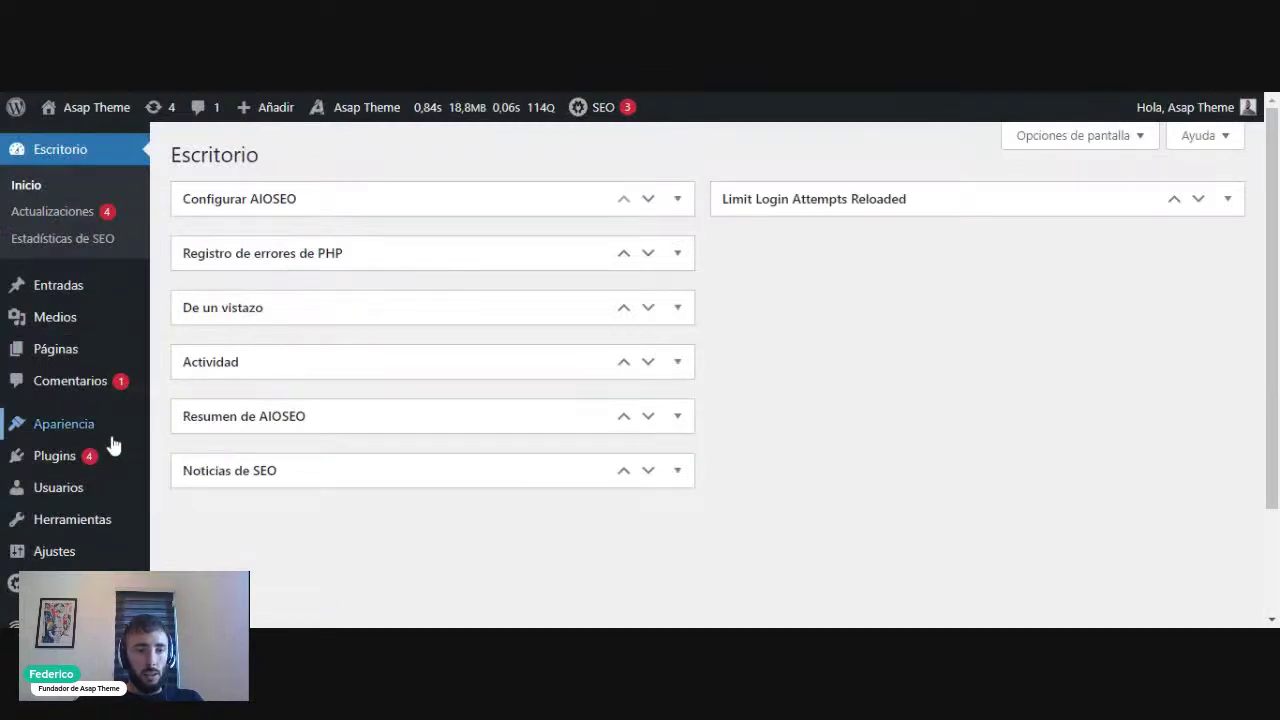
Open the WordPress theme customizer of the demo site at the Asap Theme – Opciones section.
{"action": "mouse_move", "coordinate": [113, 438]}
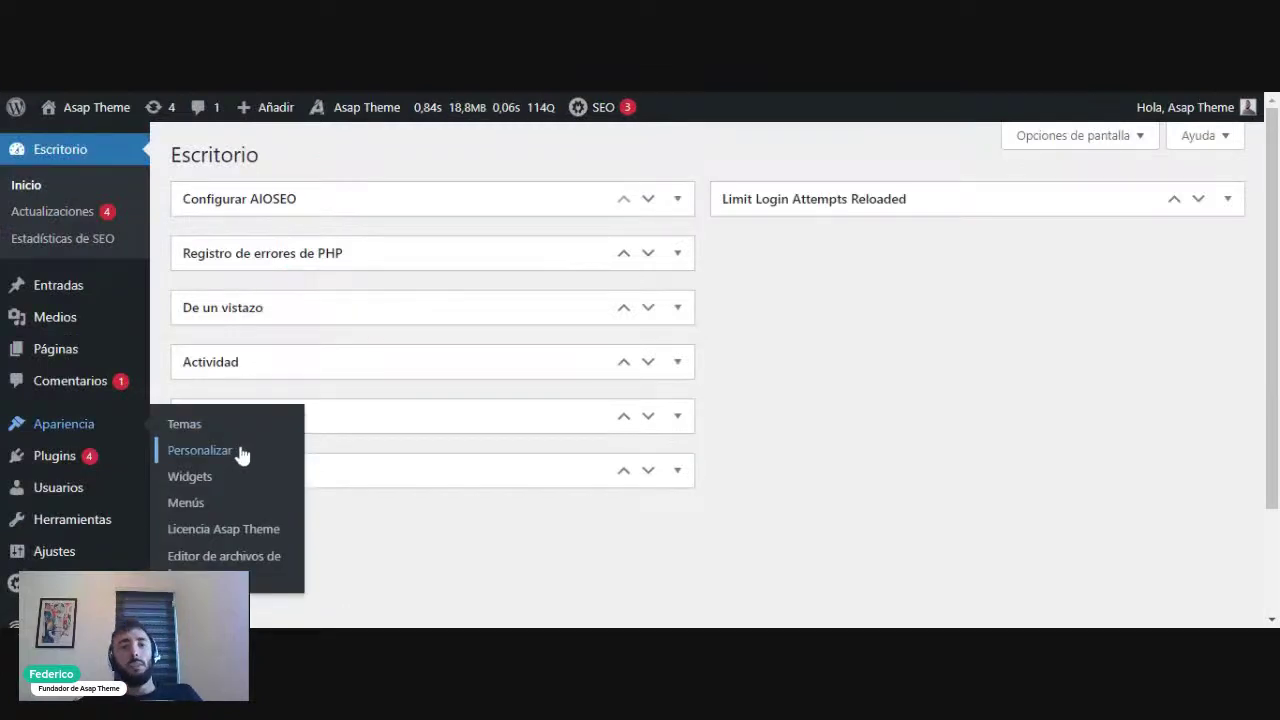
{"action": "left_click", "coordinate": [241, 455]}
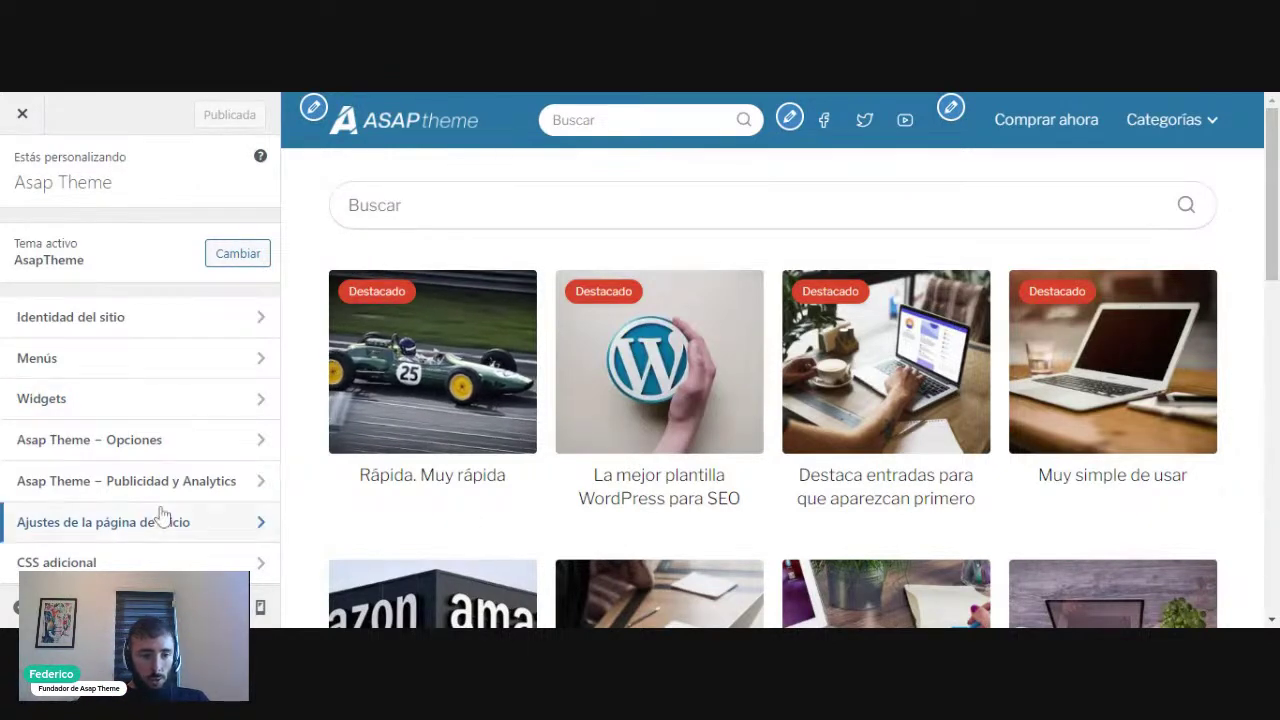
{"action": "left_click", "coordinate": [151, 445]}
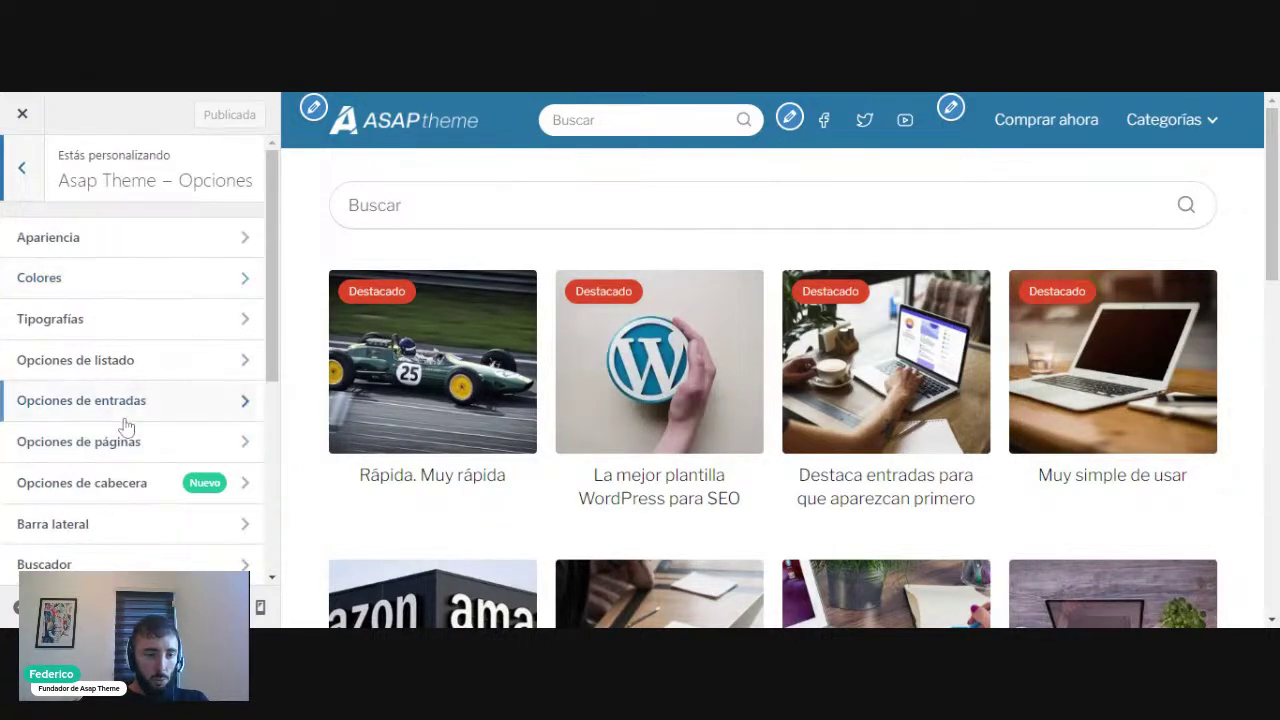
Review the settings available in Opciones de cabecera and return to the Asap Theme options list.
{"action": "scroll", "coordinate": [129, 400], "scroll_direction": "down", "scroll_amount": 1}
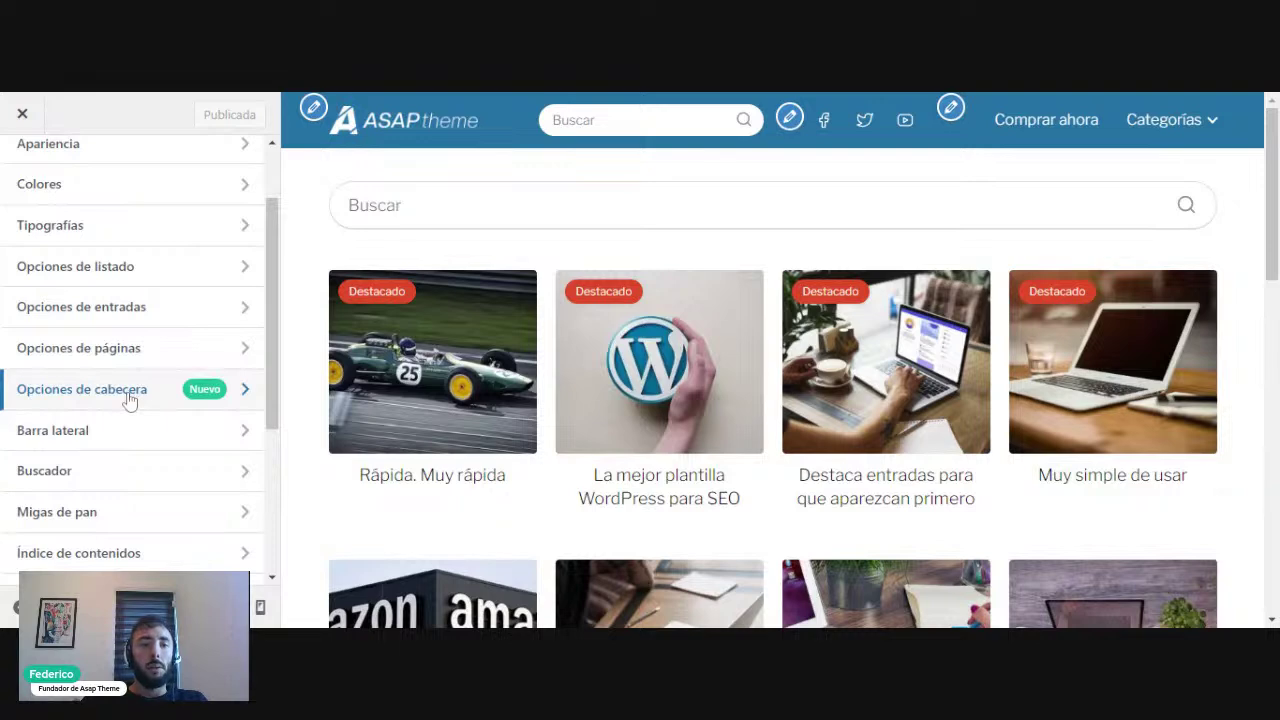
{"action": "left_click", "coordinate": [129, 400]}
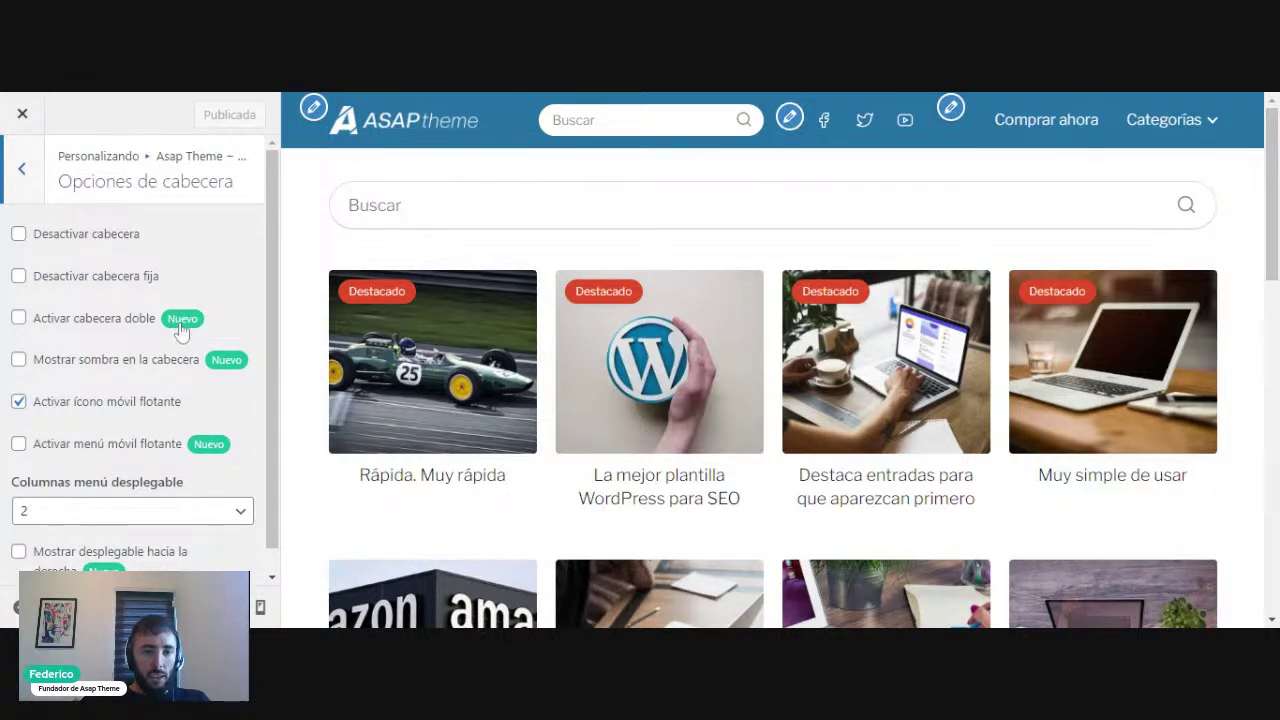
{"action": "scroll", "coordinate": [266, 422], "scroll_direction": "down", "scroll_amount": 1}
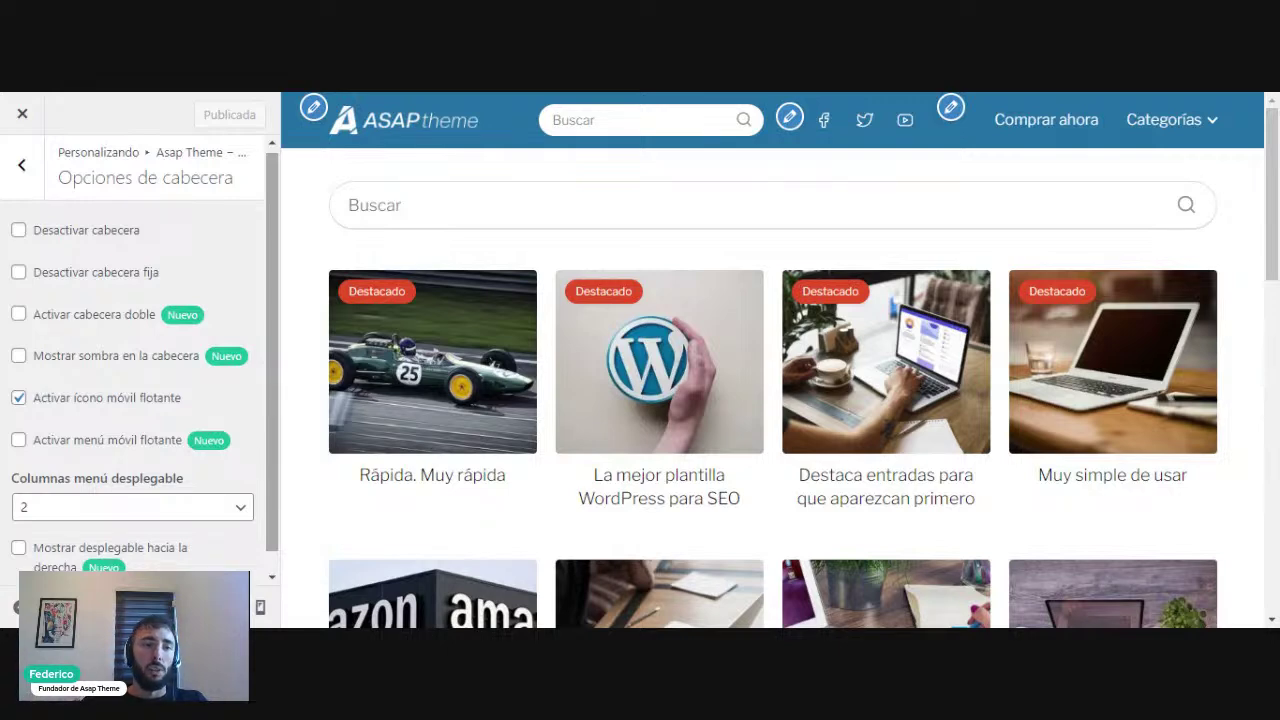
{"action": "left_click", "coordinate": [21, 165]}
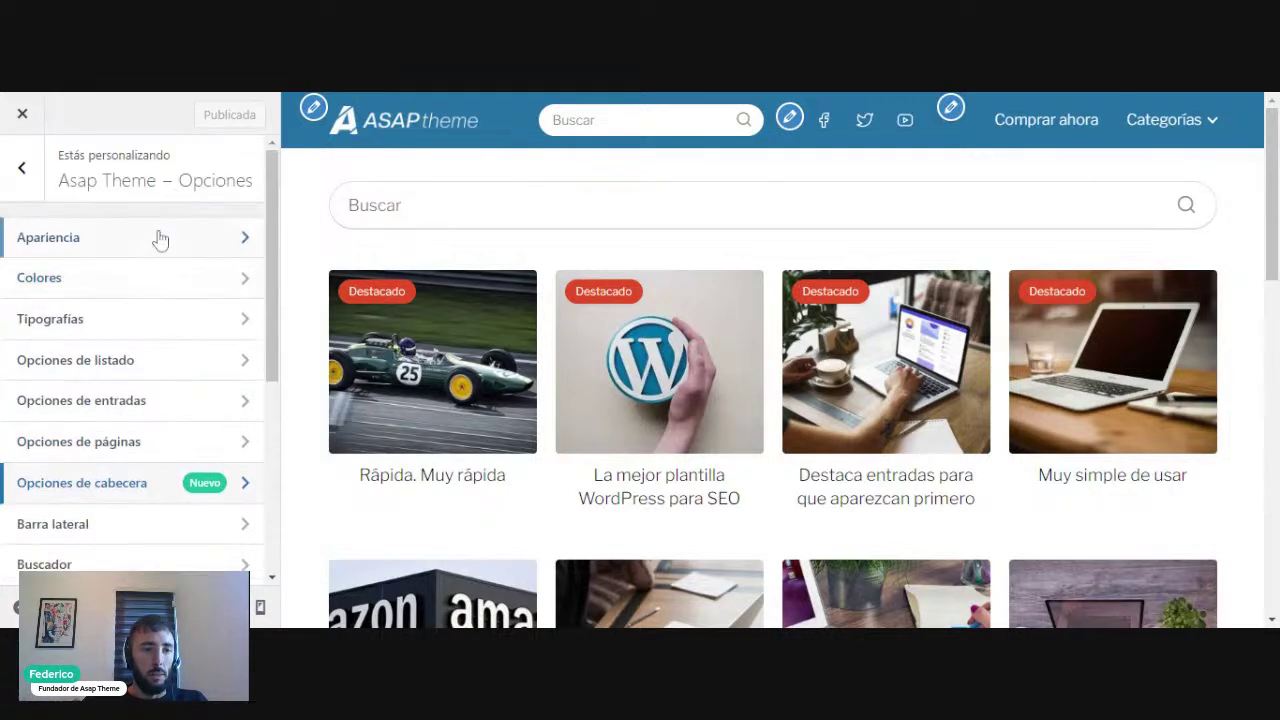
Review all the Apariencia settings, from the design and container widths to the border radius, and return to the options list.
{"action": "left_click", "coordinate": [160, 237]}
{"action": "scroll", "coordinate": [184, 297], "scroll_direction": "down", "scroll_amount": 5}
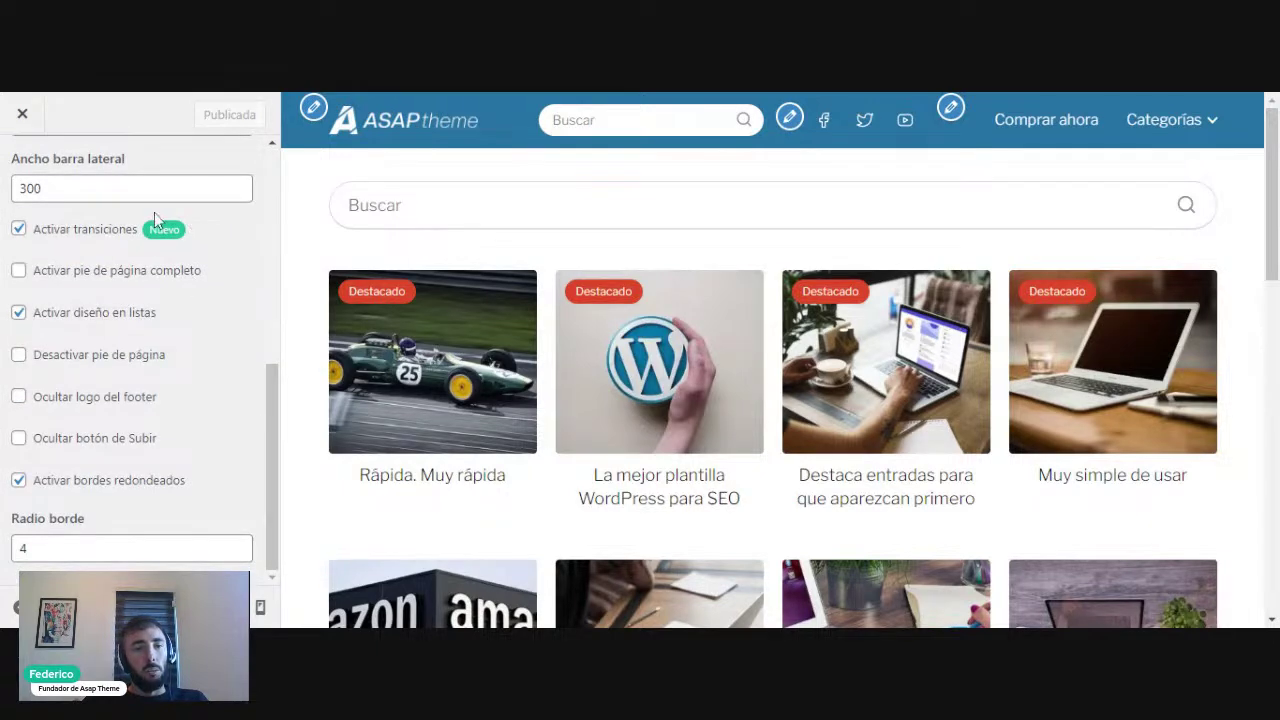
{"action": "scroll", "coordinate": [199, 318], "scroll_direction": "up", "scroll_amount": 1}
{"action": "scroll", "coordinate": [199, 318], "scroll_direction": "up", "scroll_amount": 2}
{"action": "scroll", "coordinate": [199, 318], "scroll_direction": "up", "scroll_amount": 5}
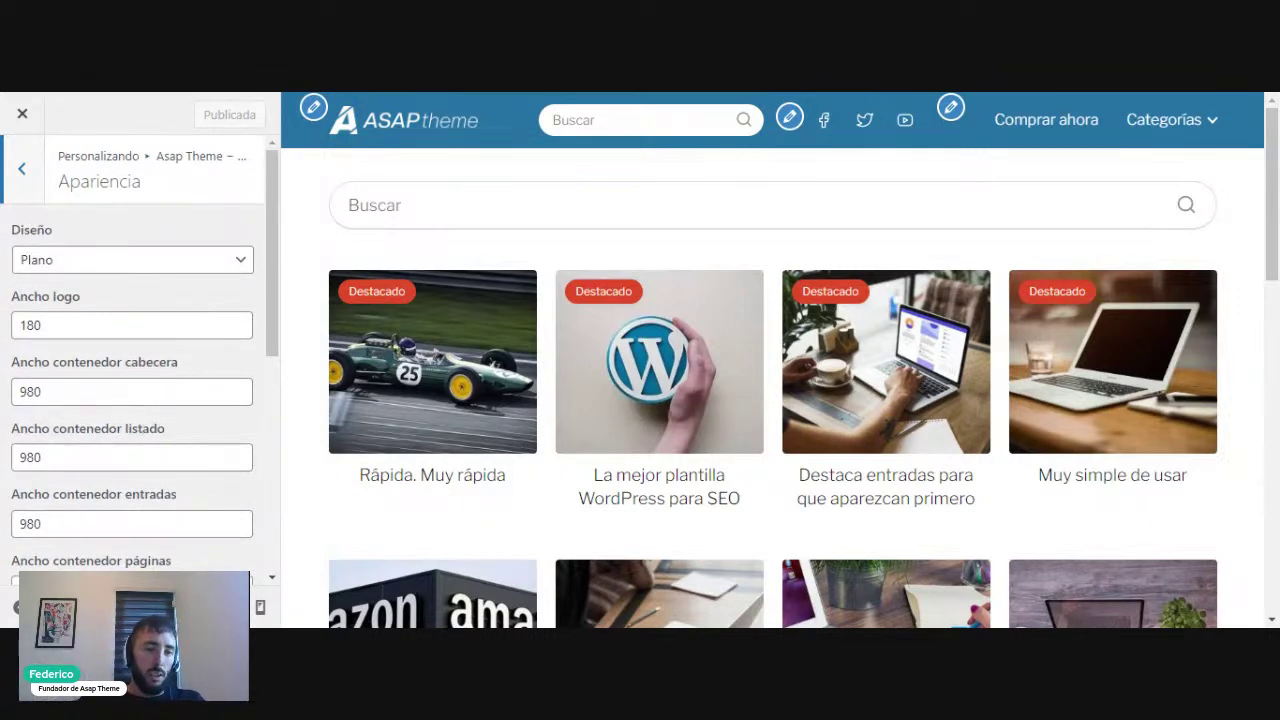
{"action": "left_click", "coordinate": [33, 199]}
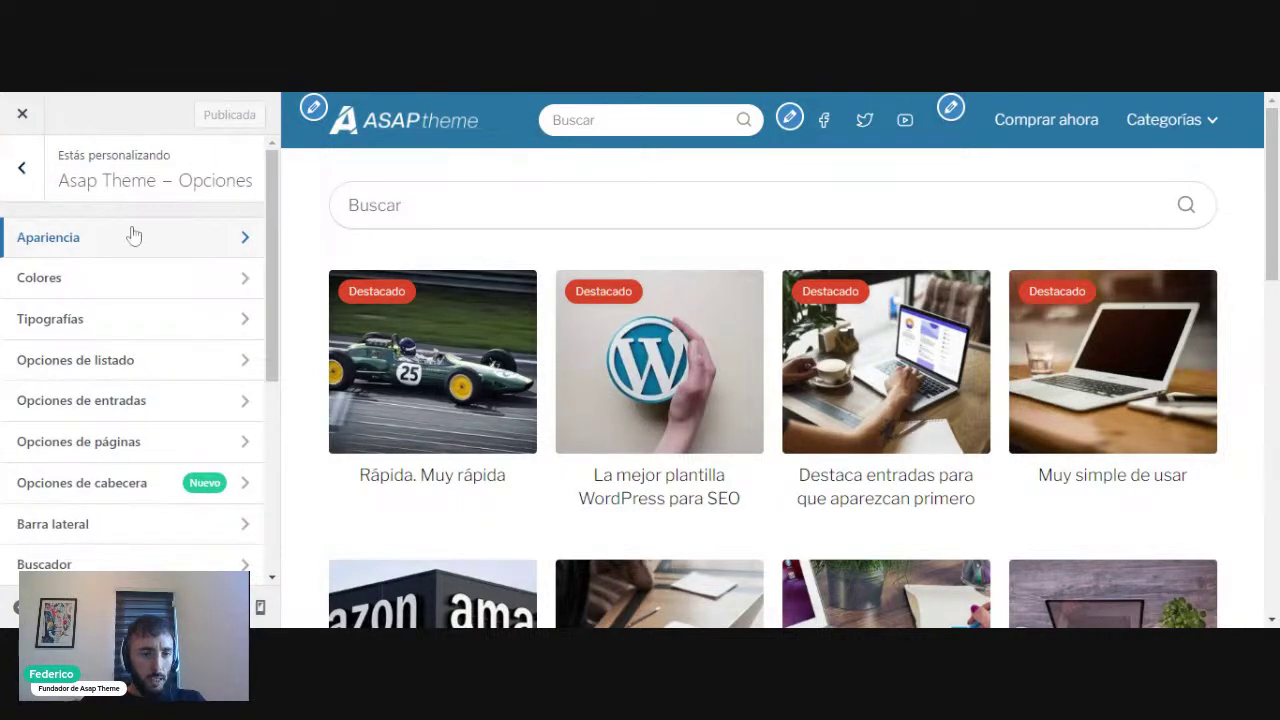
Enable the double header in Opciones de cabecera, comparing the preview with the option on and off.
{"action": "scroll", "coordinate": [131, 234], "scroll_direction": "down", "scroll_amount": 1}
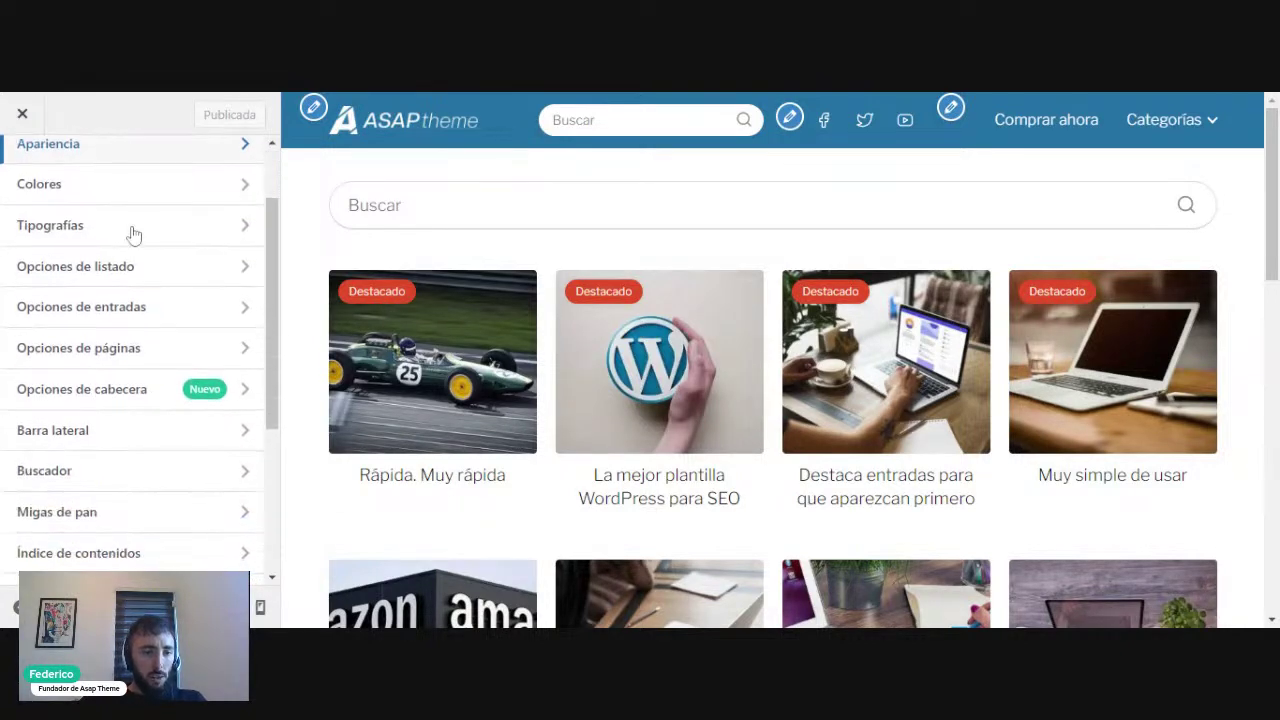
{"action": "left_click", "coordinate": [142, 399]}
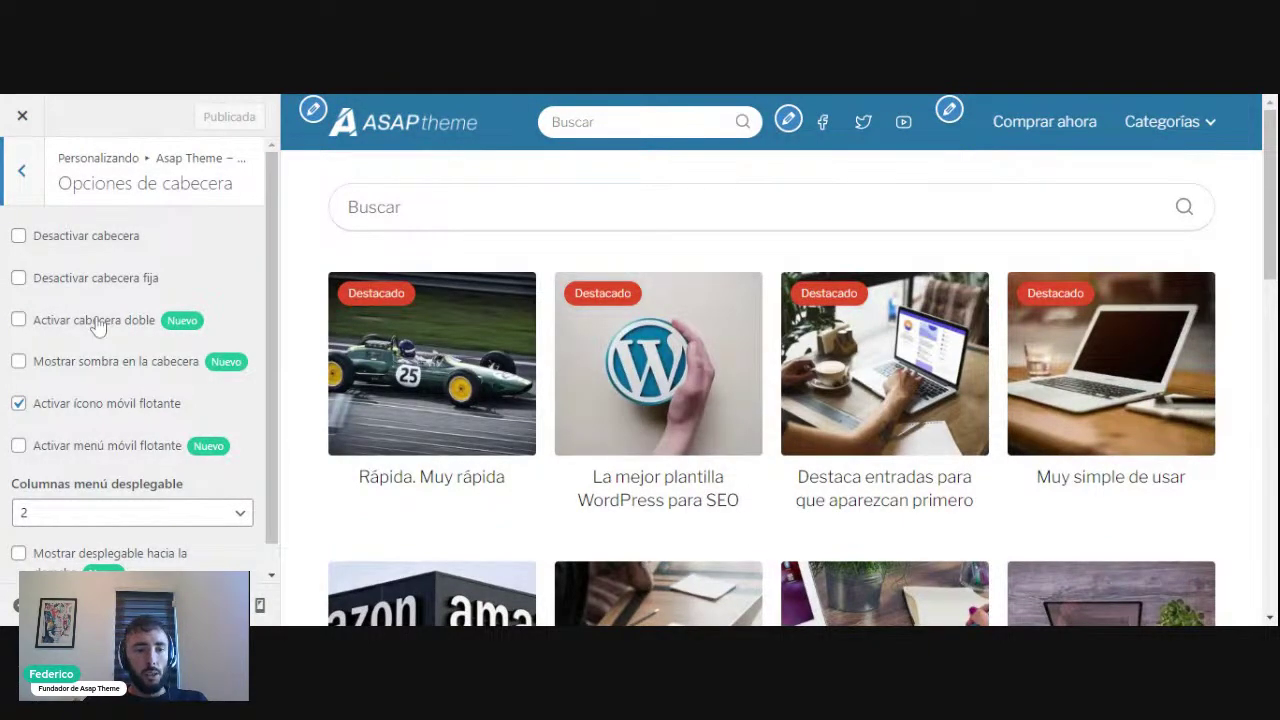
{"action": "left_click", "coordinate": [97, 322]}
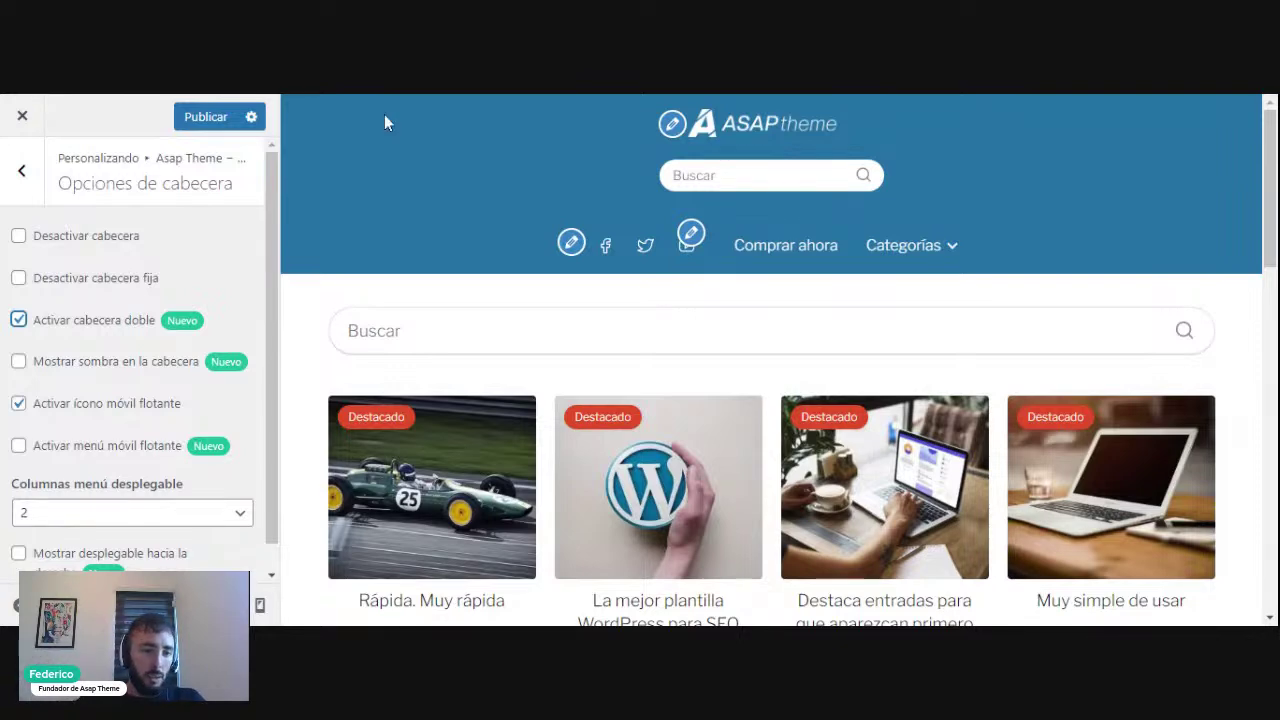
{"action": "left_click", "coordinate": [19, 320]}
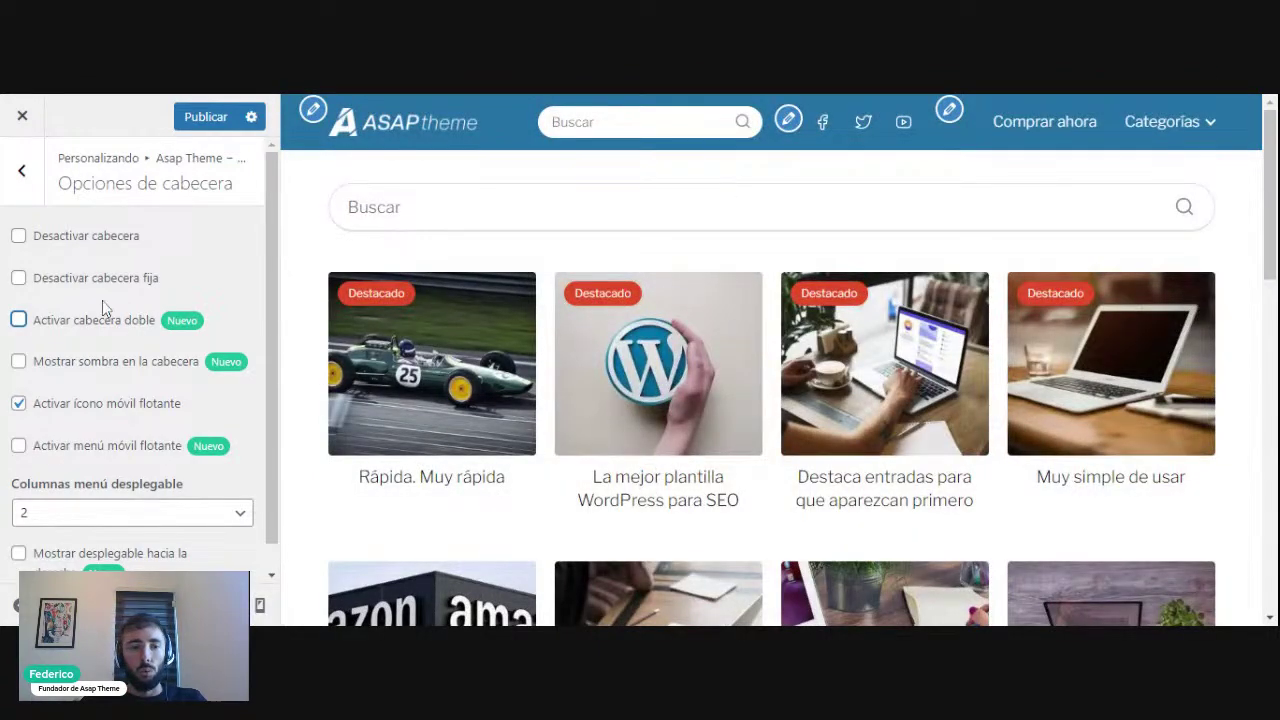
{"action": "left_click", "coordinate": [104, 322]}
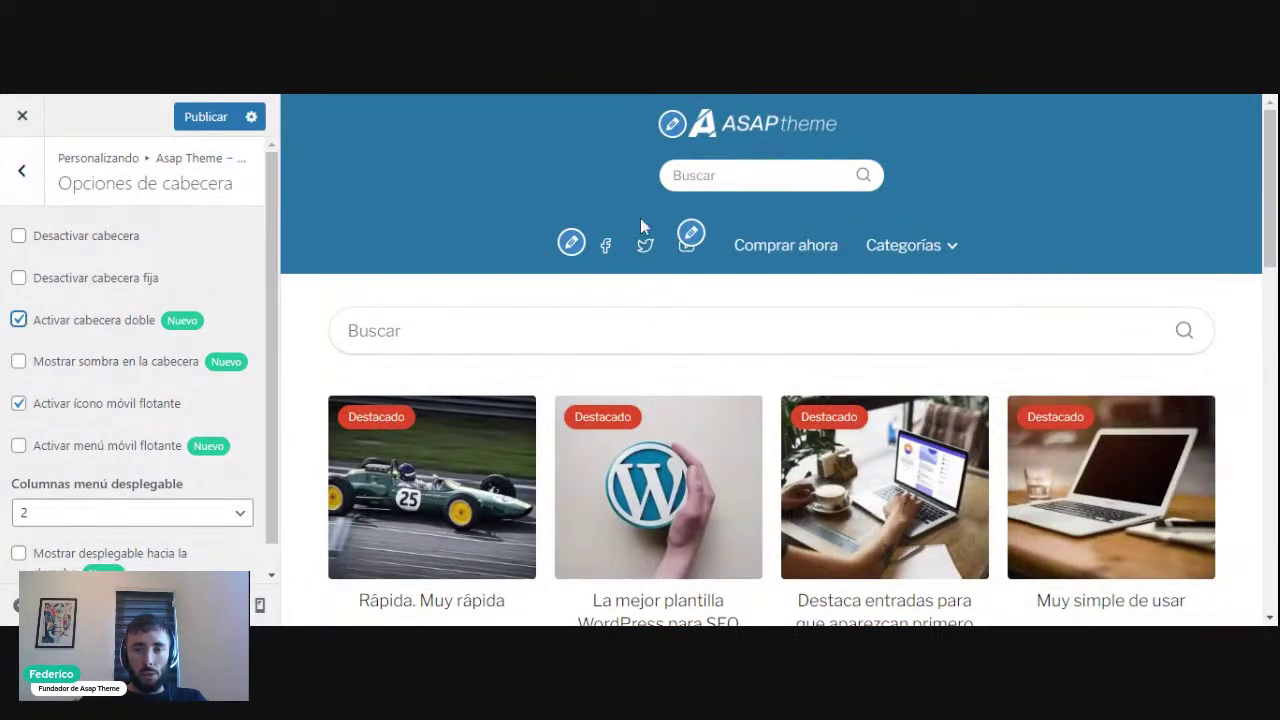
Set the Fondo cabecera superior colour to orange #dd9933 in the Colores settings.
{"action": "left_click", "coordinate": [34, 192]}
{"action": "scroll", "coordinate": [150, 302], "scroll_direction": "up", "scroll_amount": 2}
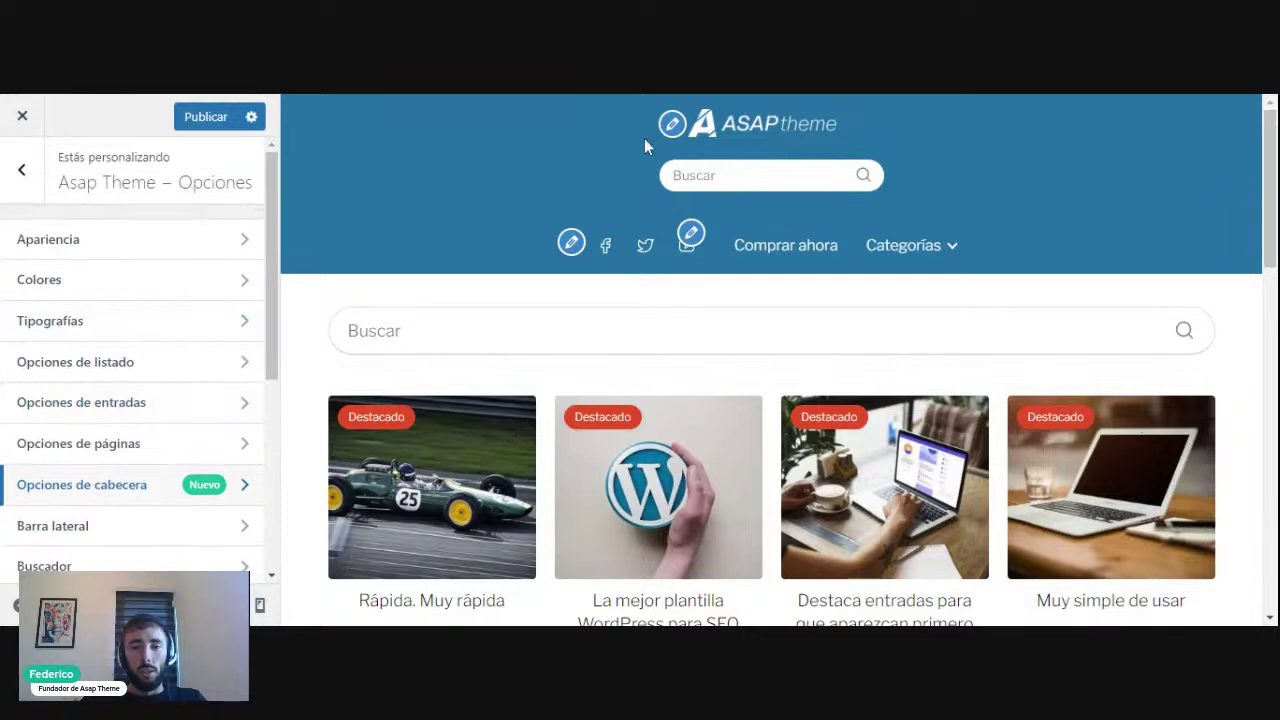
{"action": "left_click", "coordinate": [110, 287]}
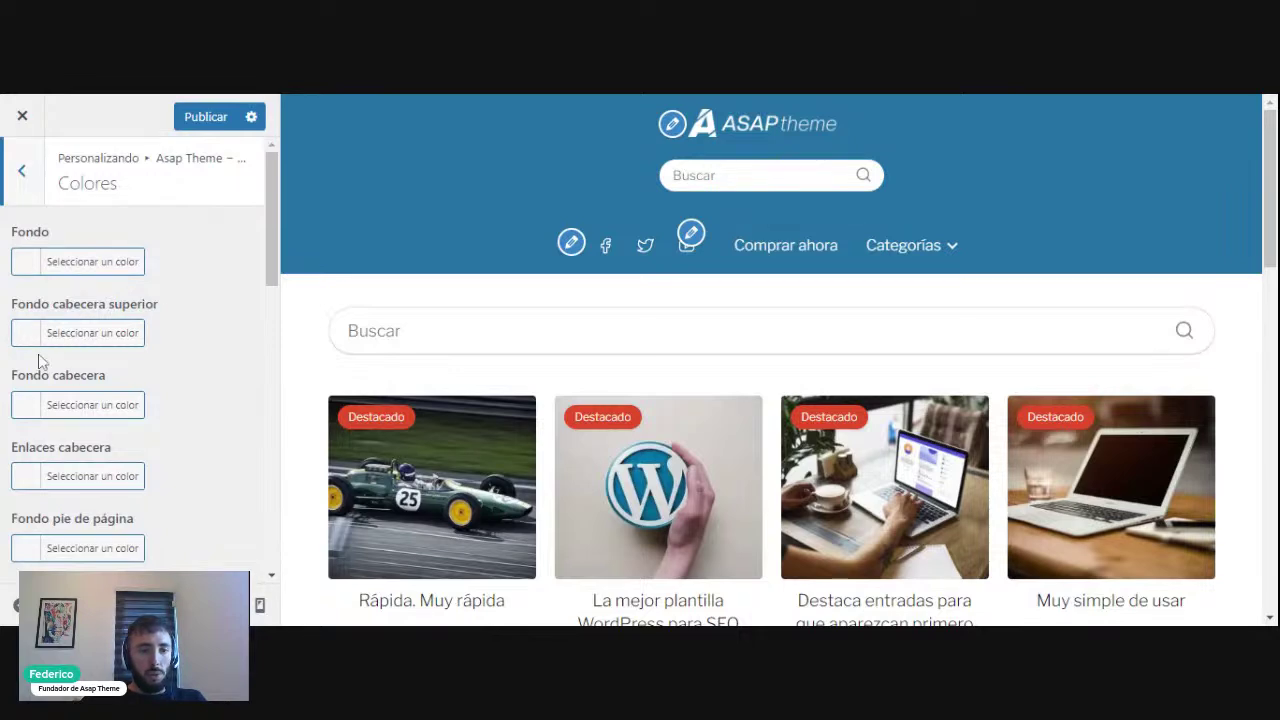
{"action": "left_click", "coordinate": [104, 338]}
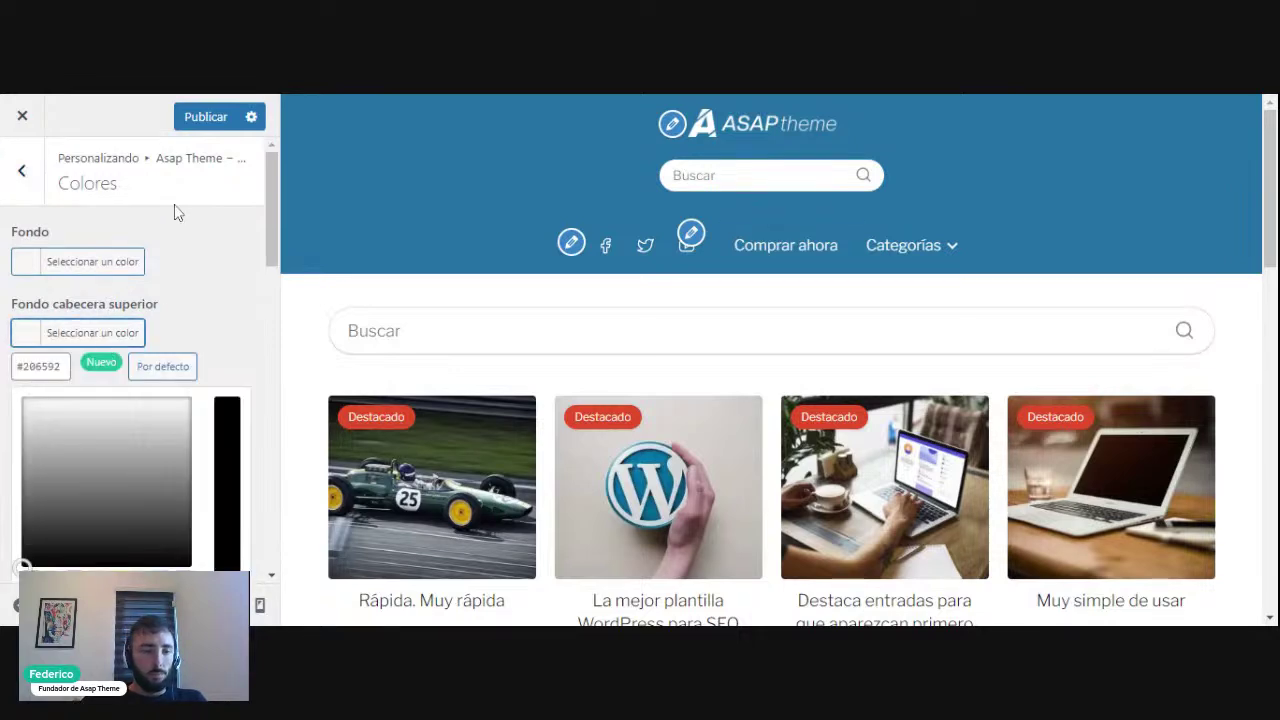
{"action": "scroll", "coordinate": [174, 204], "scroll_direction": "down", "scroll_amount": 2}
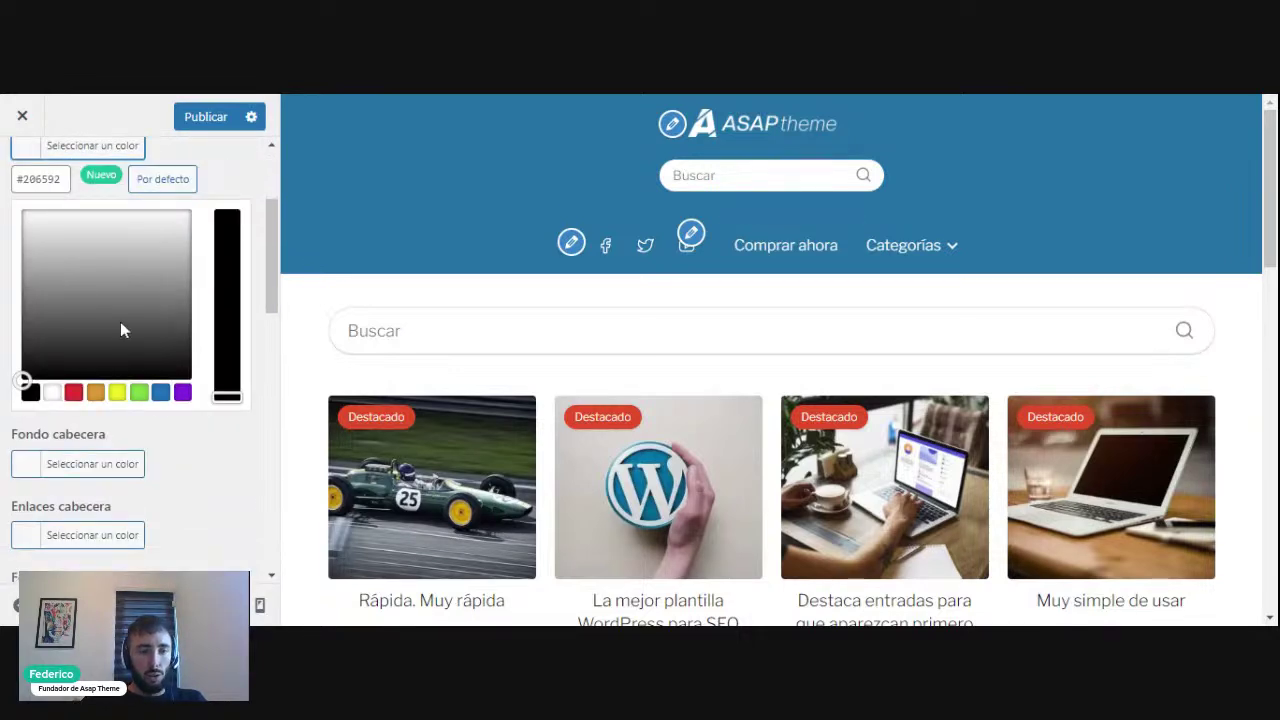
{"action": "left_click", "coordinate": [95, 392]}
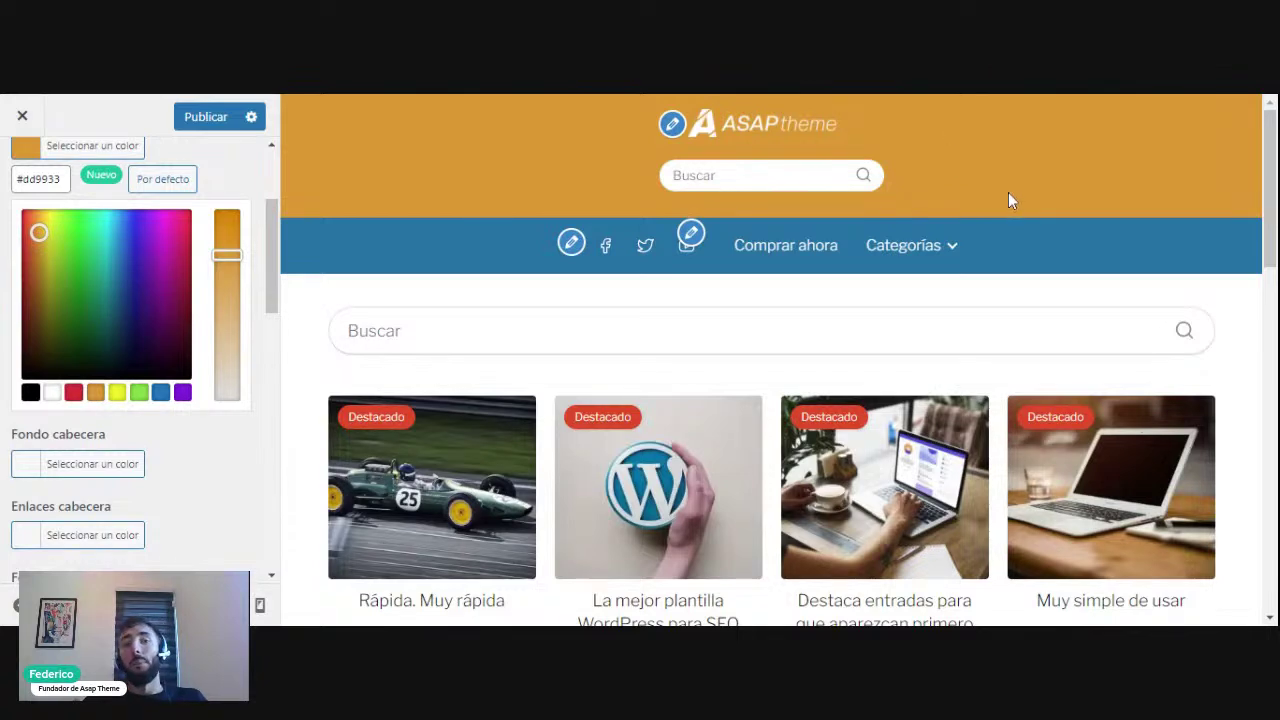
{"action": "left_click", "coordinate": [214, 477]}
{"action": "scroll", "coordinate": [177, 257], "scroll_direction": "up", "scroll_amount": 3}
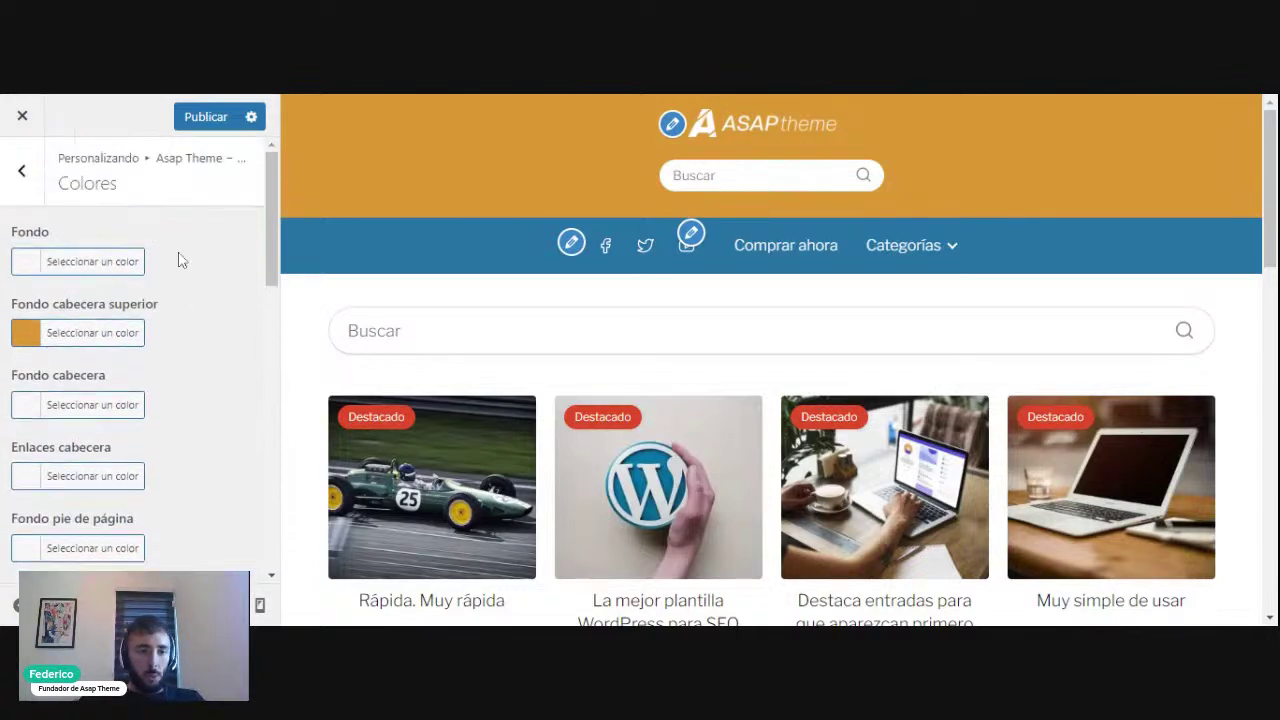
Disable Mostrar buscador en menú desktop in the Buscador settings and return to the theme options list.
{"action": "left_click", "coordinate": [18, 177]}
{"action": "scroll", "coordinate": [155, 320], "scroll_direction": "down", "scroll_amount": 3}
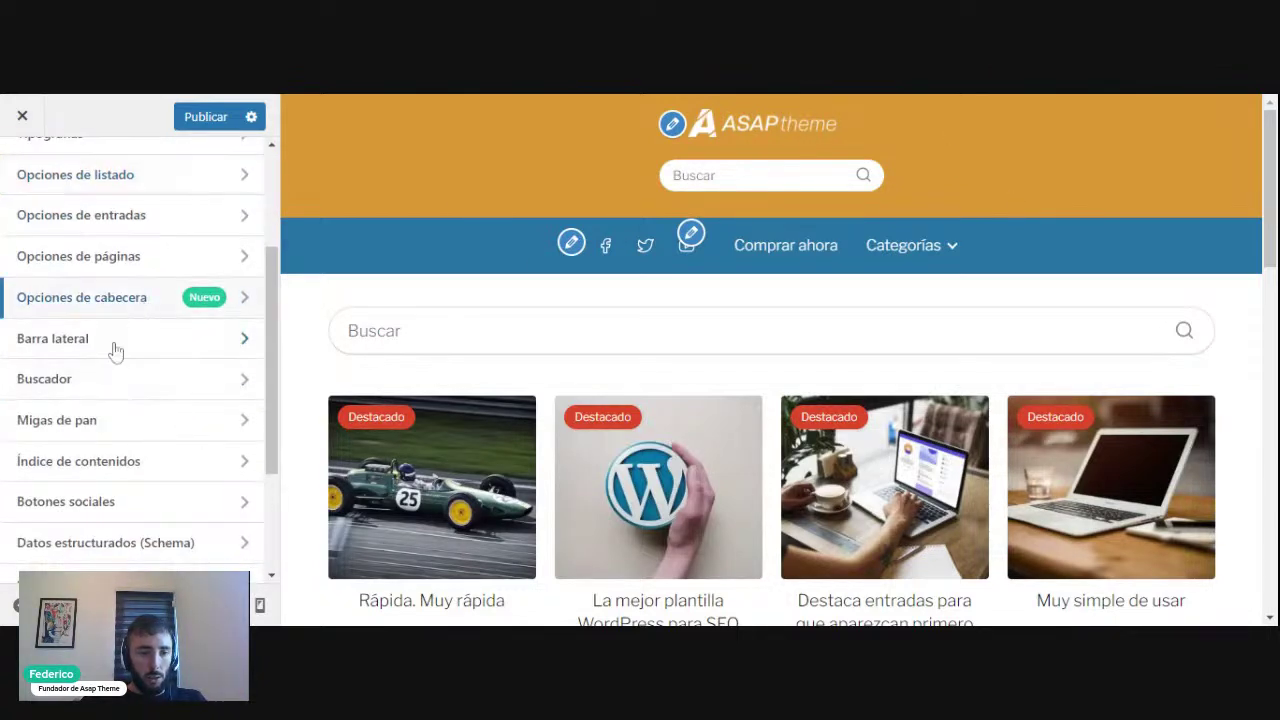
{"action": "left_click", "coordinate": [124, 381]}
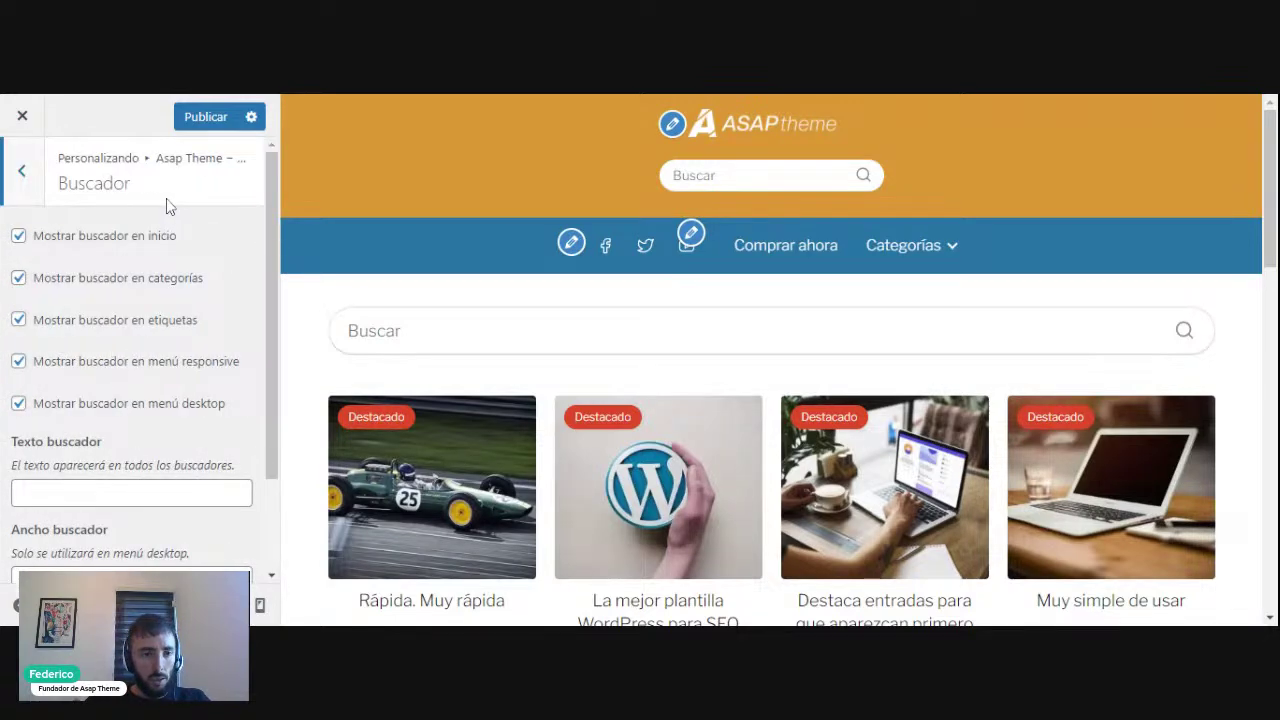
{"action": "left_click", "coordinate": [114, 406]}
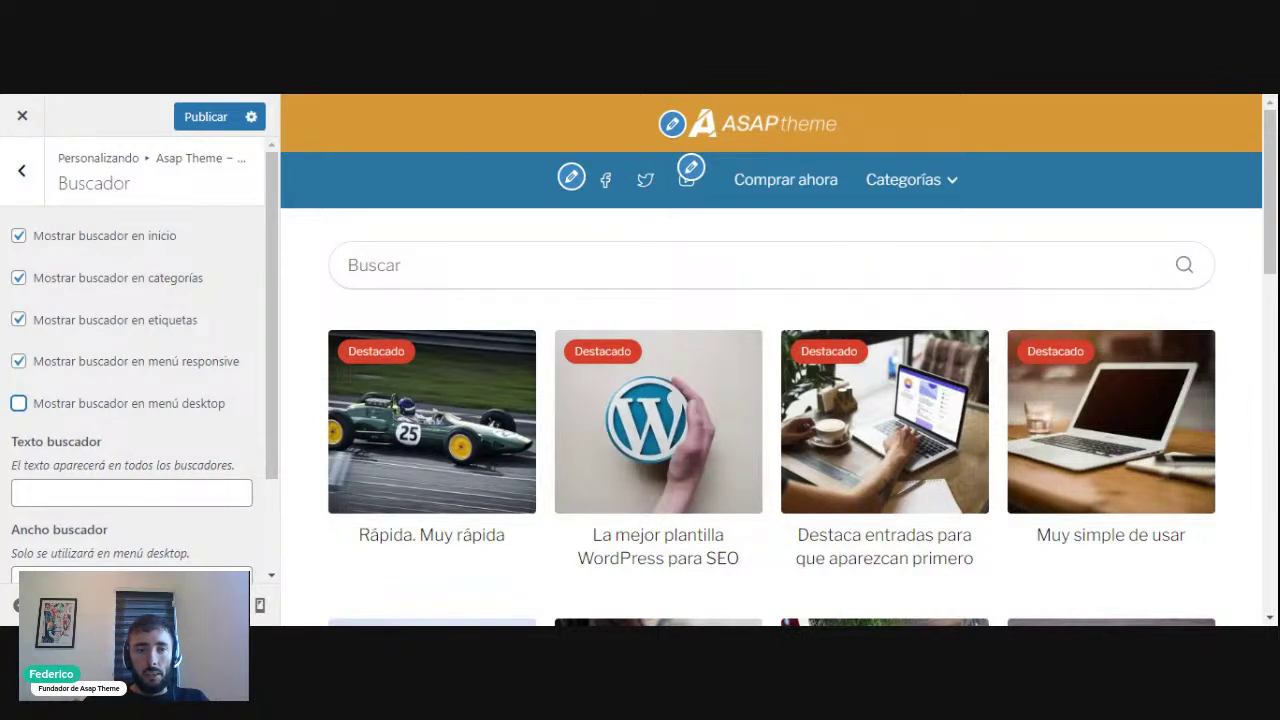
{"action": "left_click", "coordinate": [21, 170]}
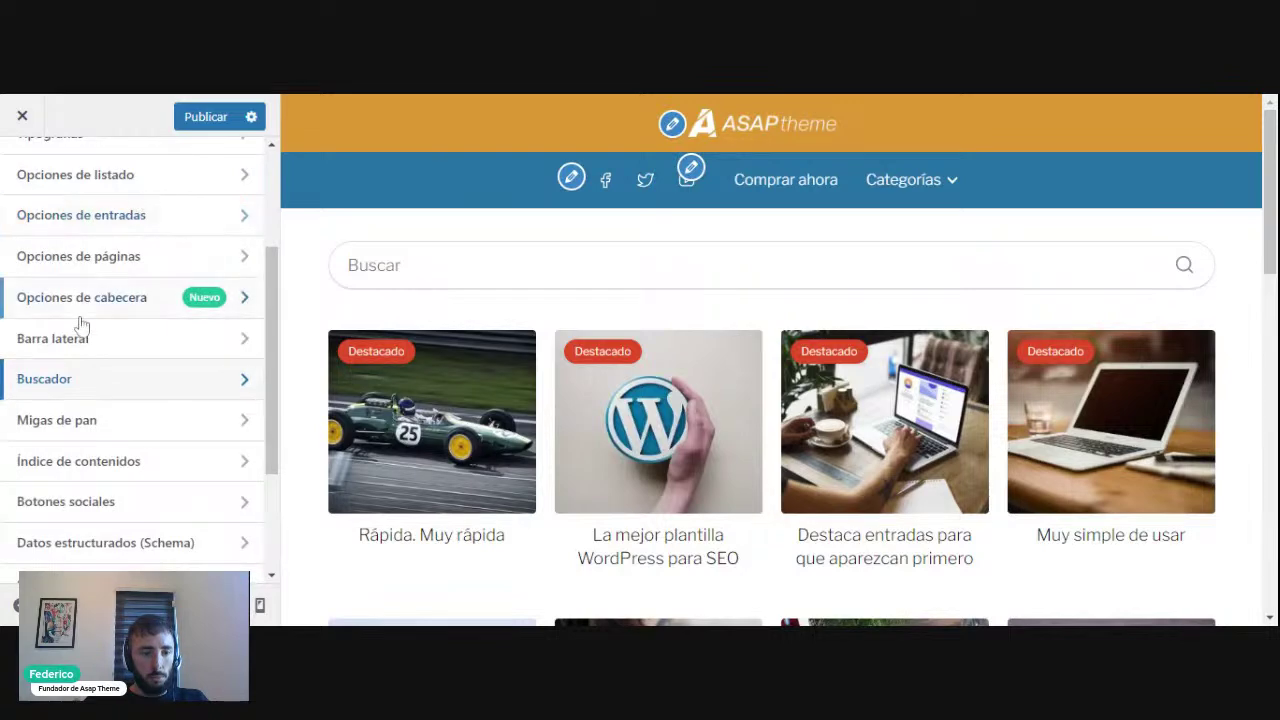
Delete the ASAP – Redes sociales widget from the Cabecera - Redes sociales widget area.
{"action": "scroll", "coordinate": [77, 323], "scroll_direction": "up", "scroll_amount": 3}
{"action": "left_click", "coordinate": [23, 171]}
{"action": "left_click", "coordinate": [138, 406]}
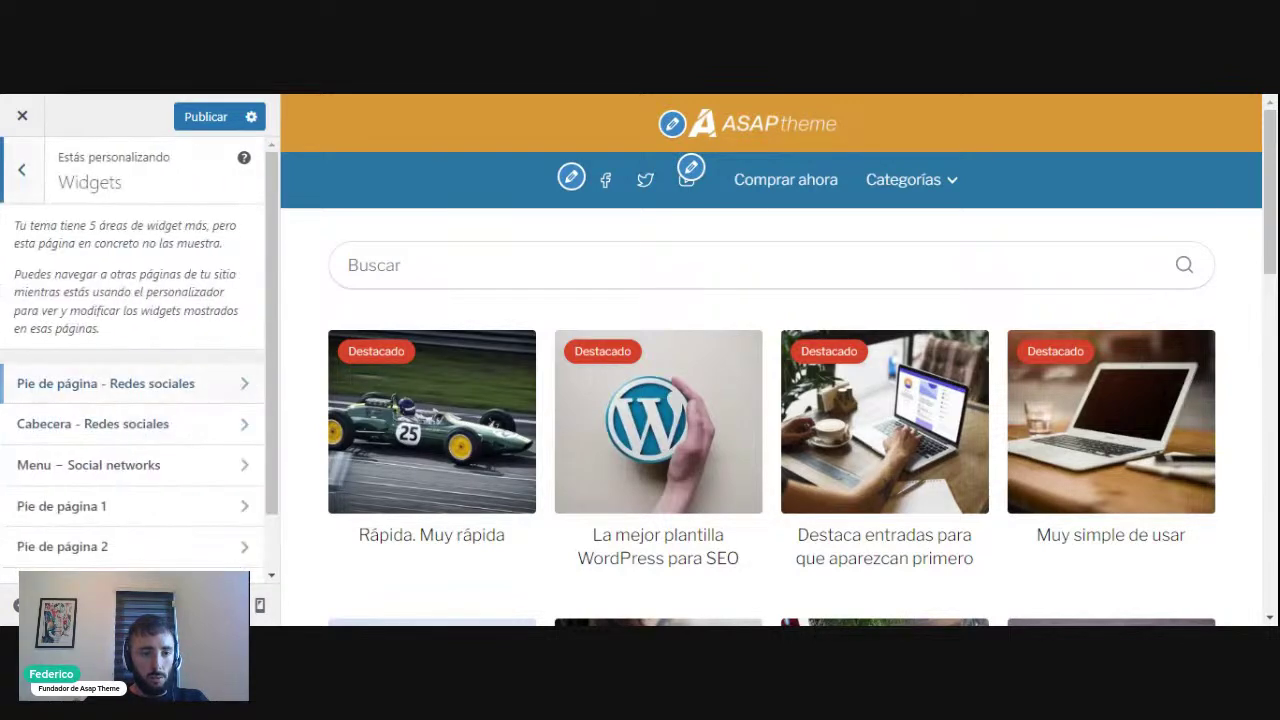
{"action": "scroll", "coordinate": [189, 366], "scroll_direction": "down", "scroll_amount": 1}
{"action": "left_click", "coordinate": [189, 362]}
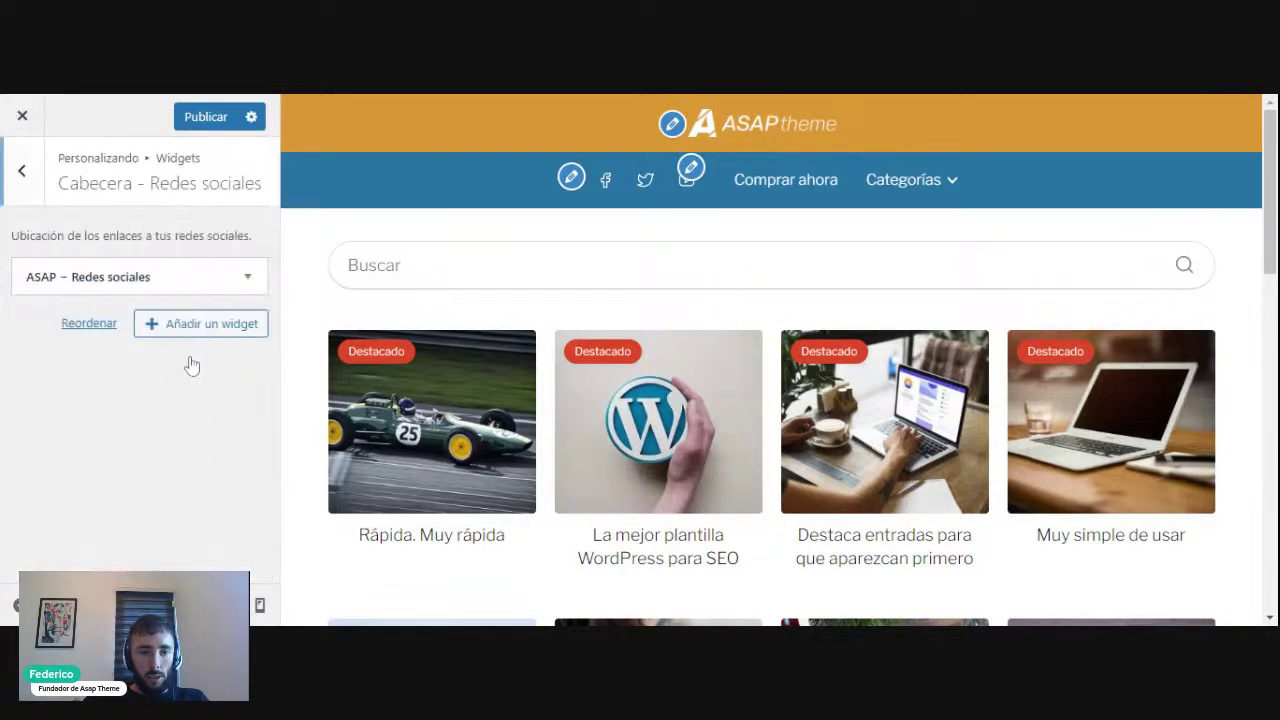
{"action": "left_click", "coordinate": [152, 280]}
{"action": "scroll", "coordinate": [151, 280], "scroll_direction": "down", "scroll_amount": 5}
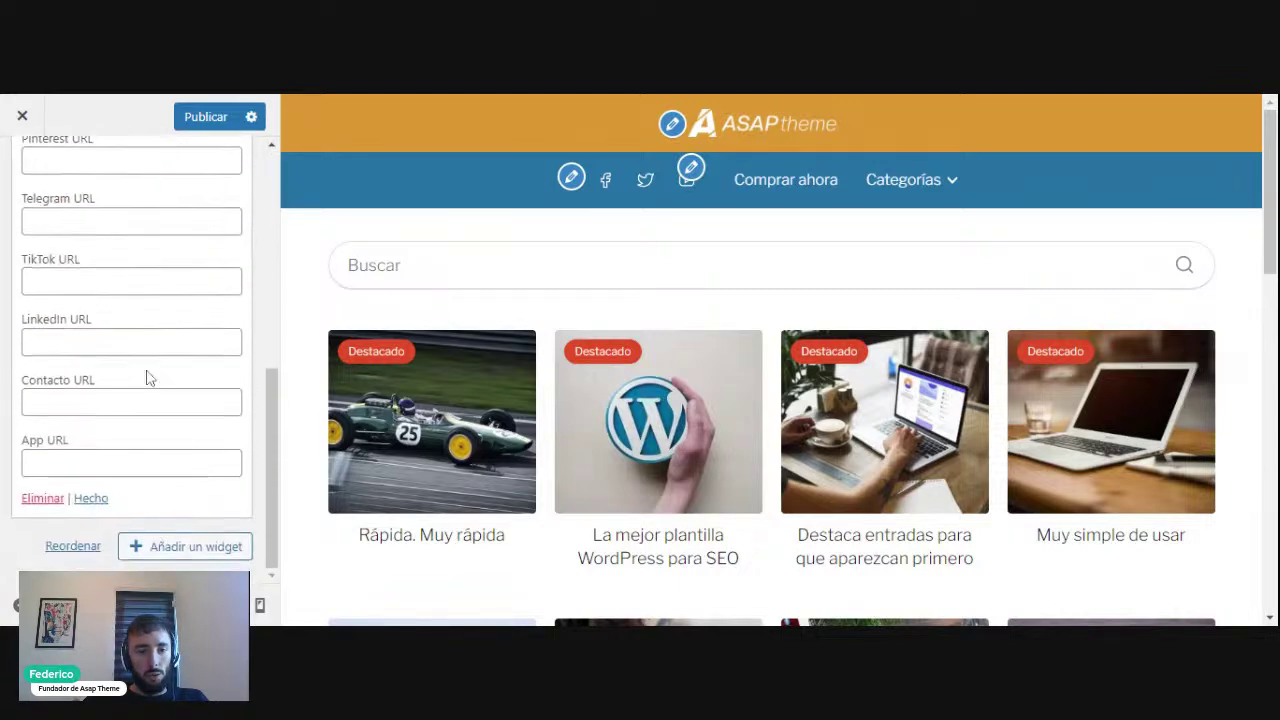
{"action": "left_click", "coordinate": [42, 498]}
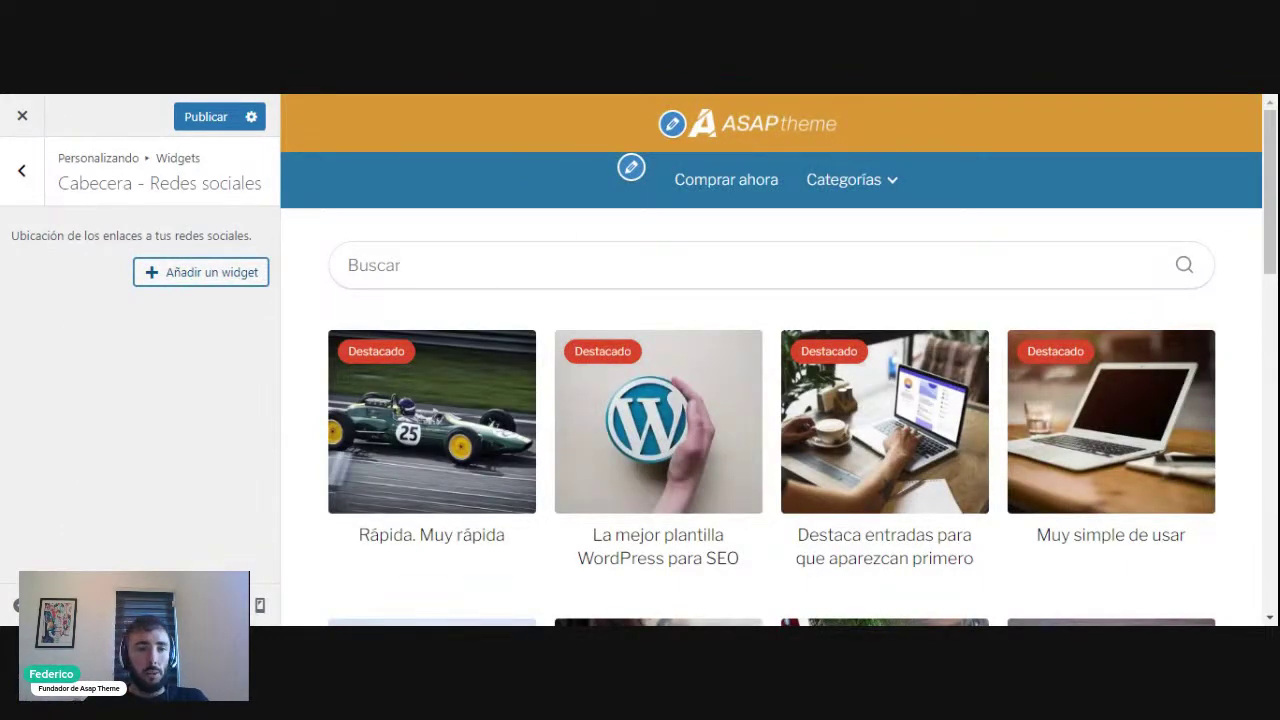
{"action": "left_click", "coordinate": [22, 175]}
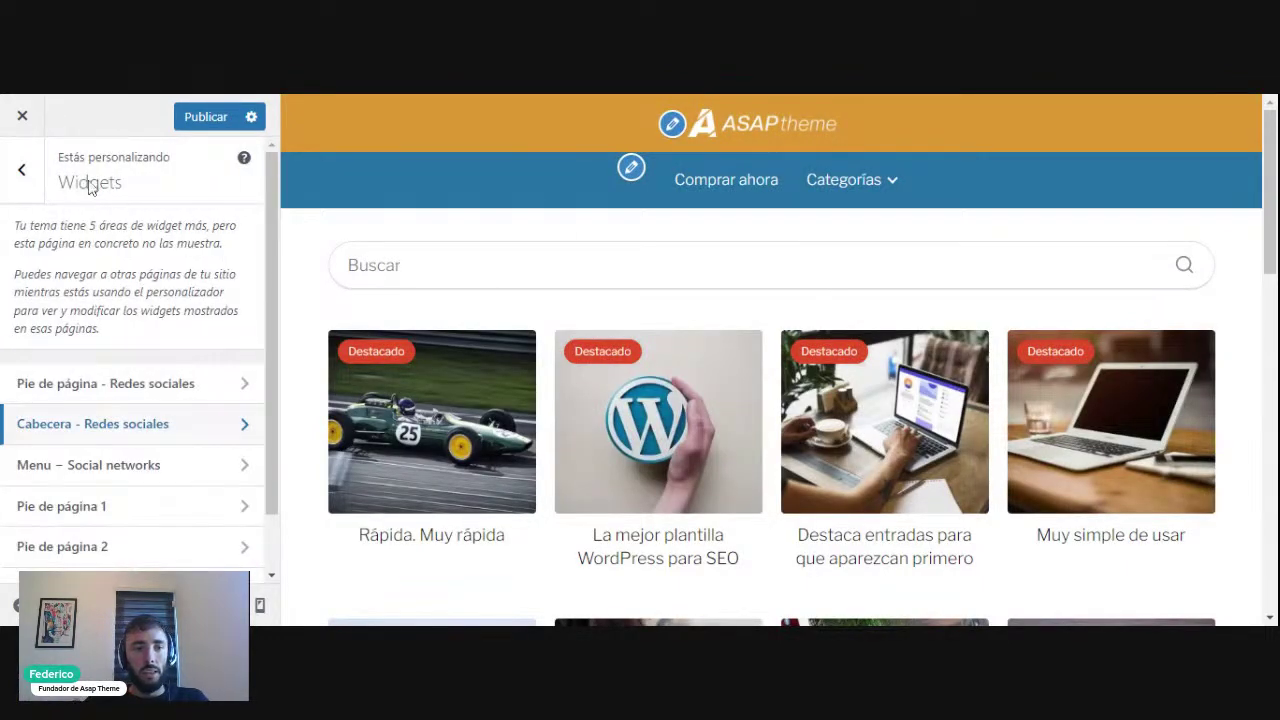
Publish the customizer changes and check how the double header behaves while moving through the preview page.
{"action": "left_click", "coordinate": [208, 121]}
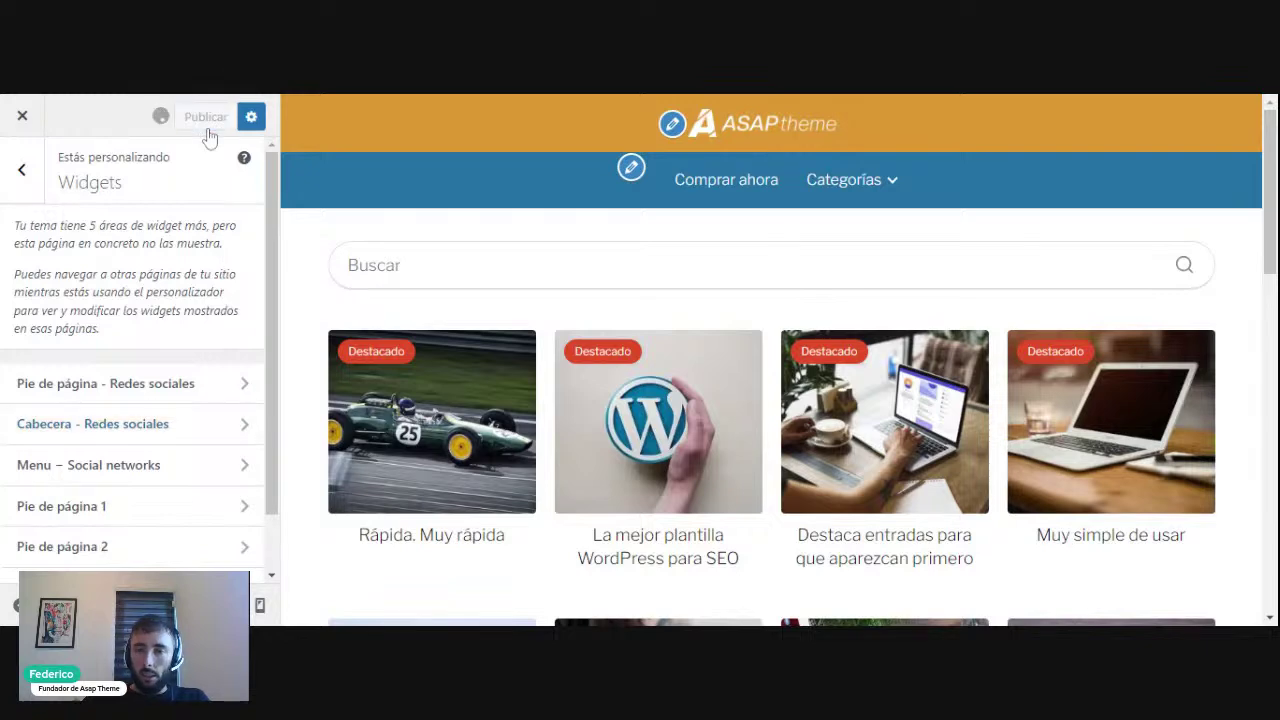
{"action": "left_click", "coordinate": [34, 182]}
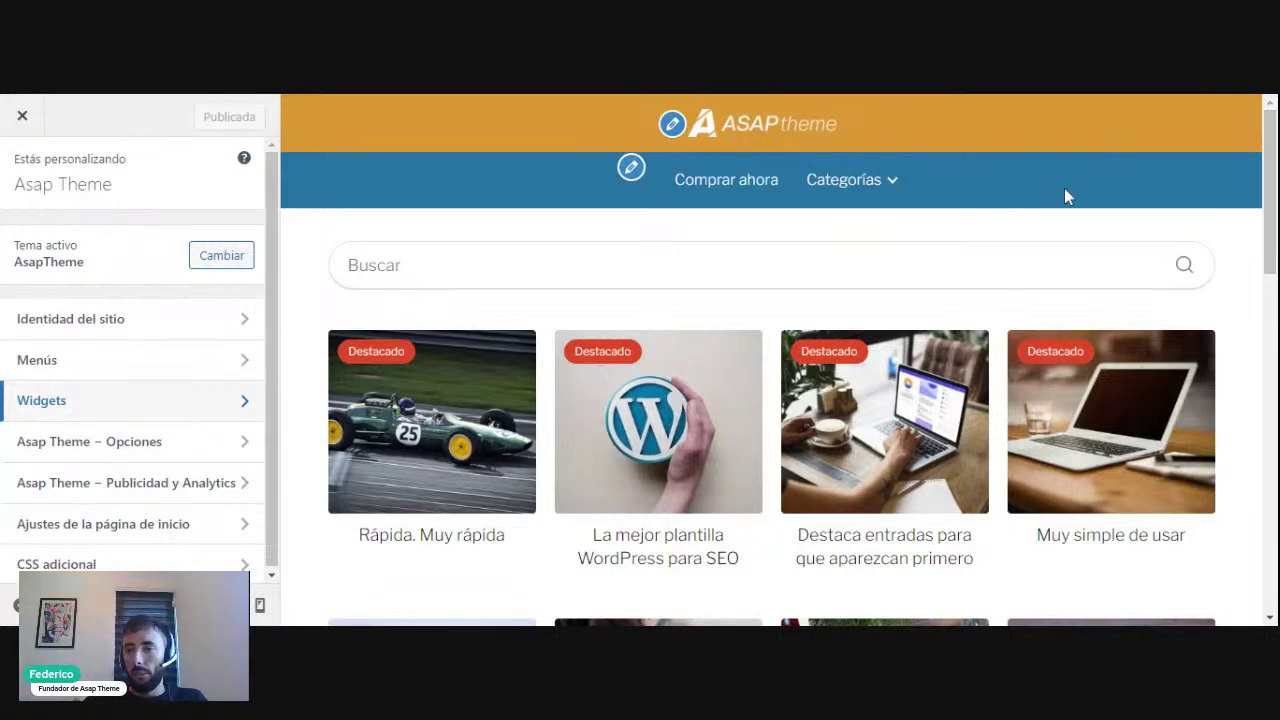
{"action": "left_click_drag", "start_coordinate": [1270, 204], "coordinate": [1220, 466]}
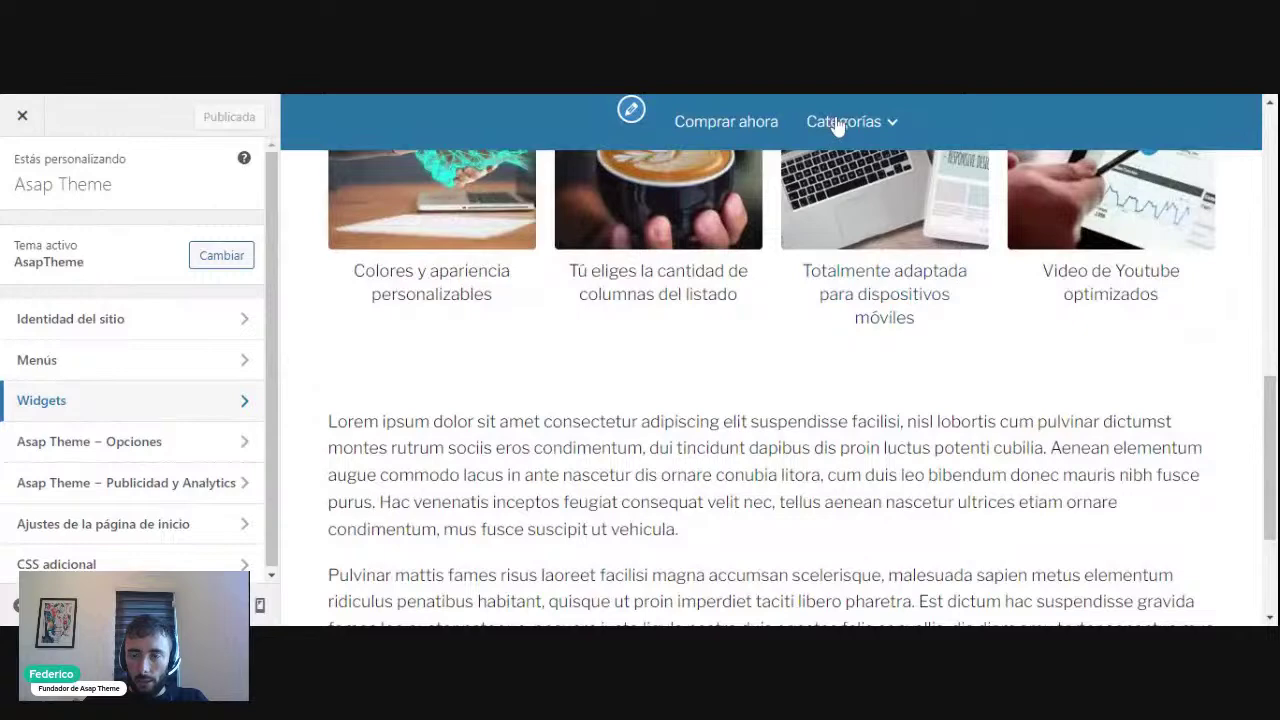
{"action": "scroll", "coordinate": [880, 250], "scroll_direction": "up", "scroll_amount": 5}
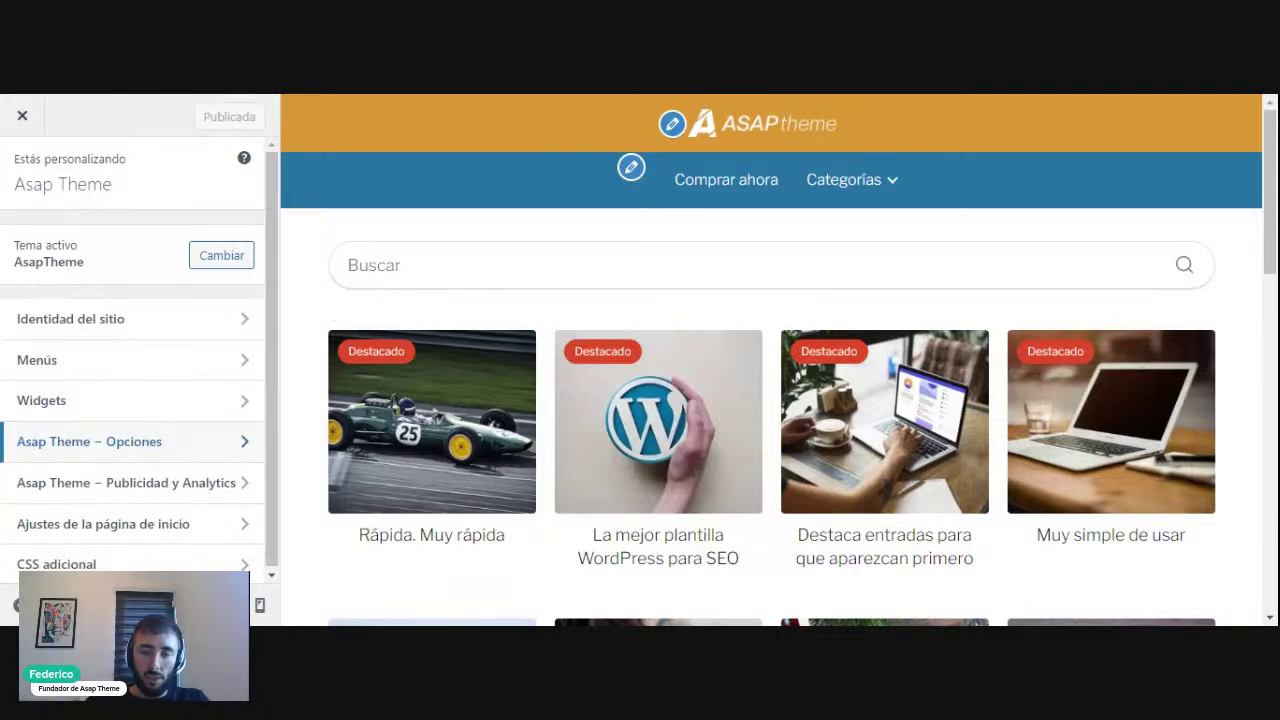
Try an Ancho logo of 400 in Apariencia, check the header along the preview page, and set the width back to 180.
{"action": "left_click", "coordinate": [190, 443]}
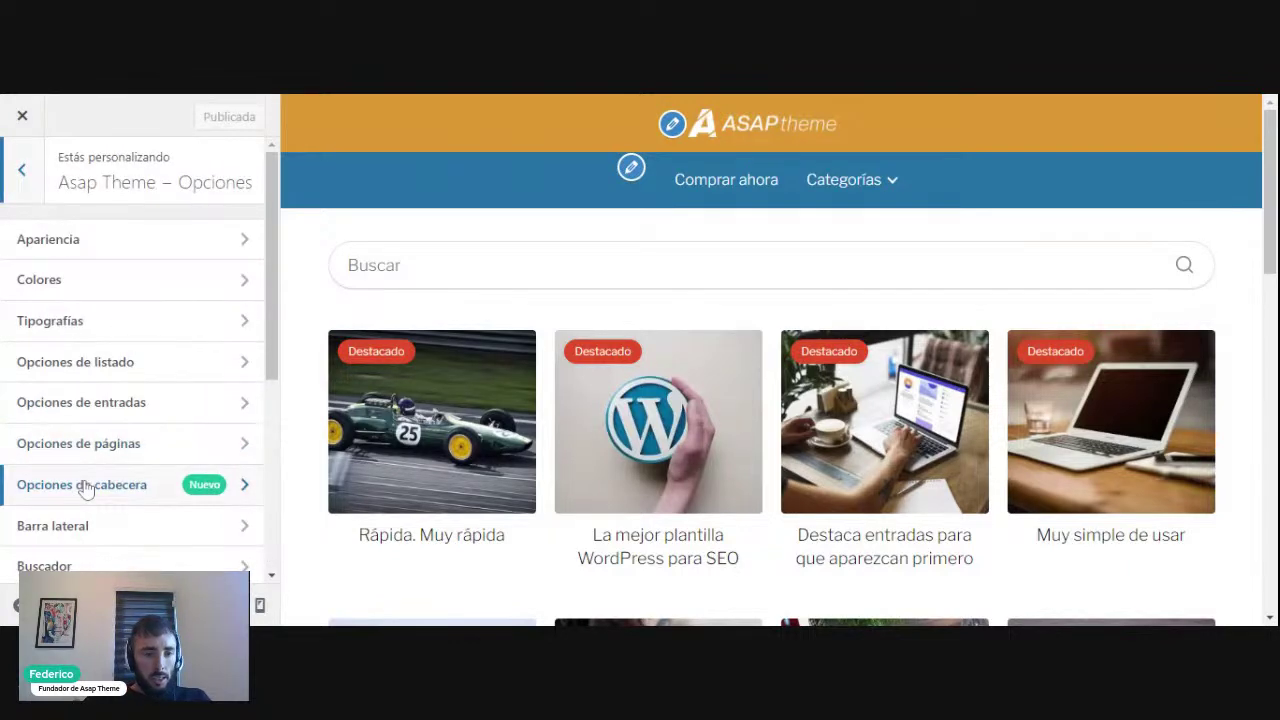
{"action": "left_click", "coordinate": [143, 246]}
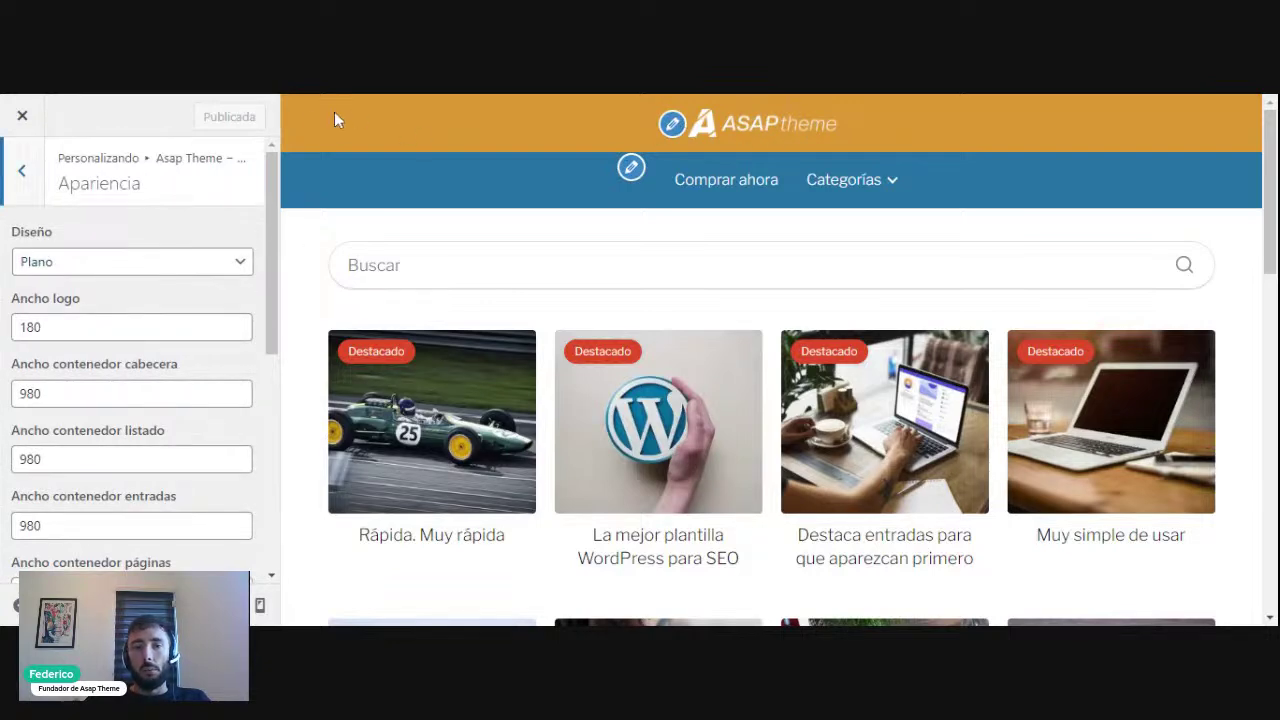
{"action": "left_click_drag", "start_coordinate": [70, 327], "coordinate": [3, 335]}
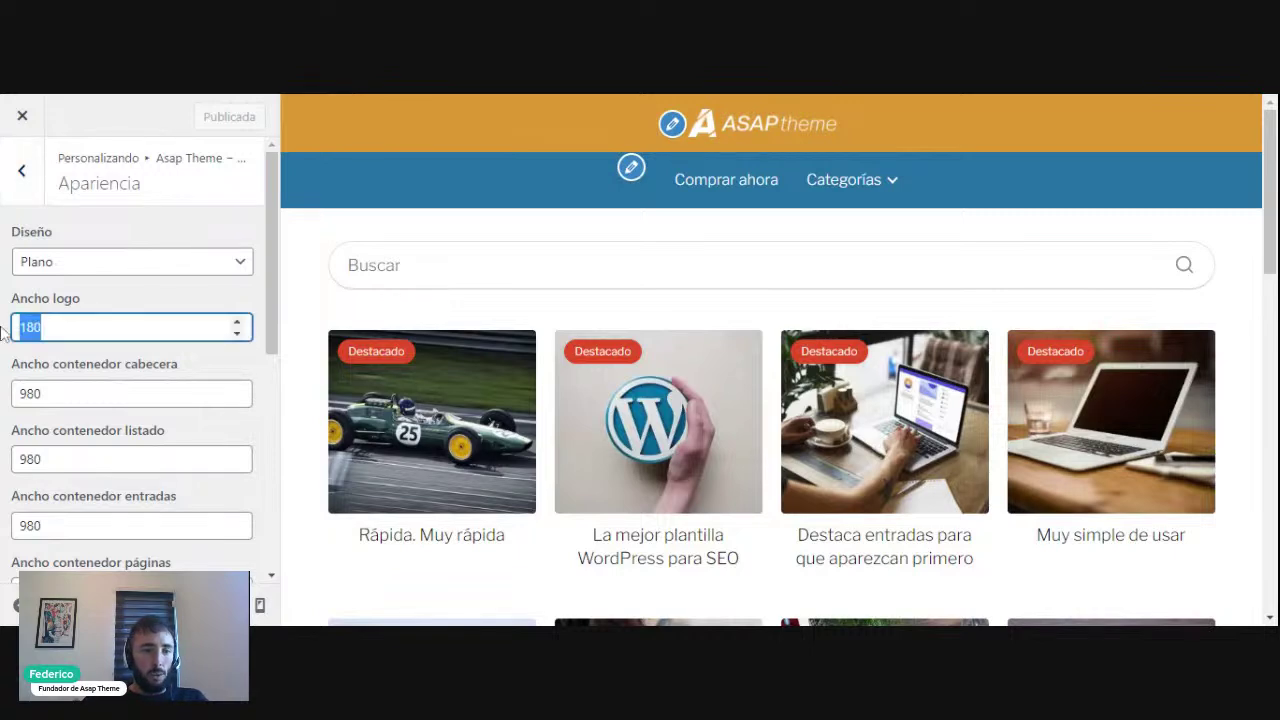
{"action": "type", "text": "400"}
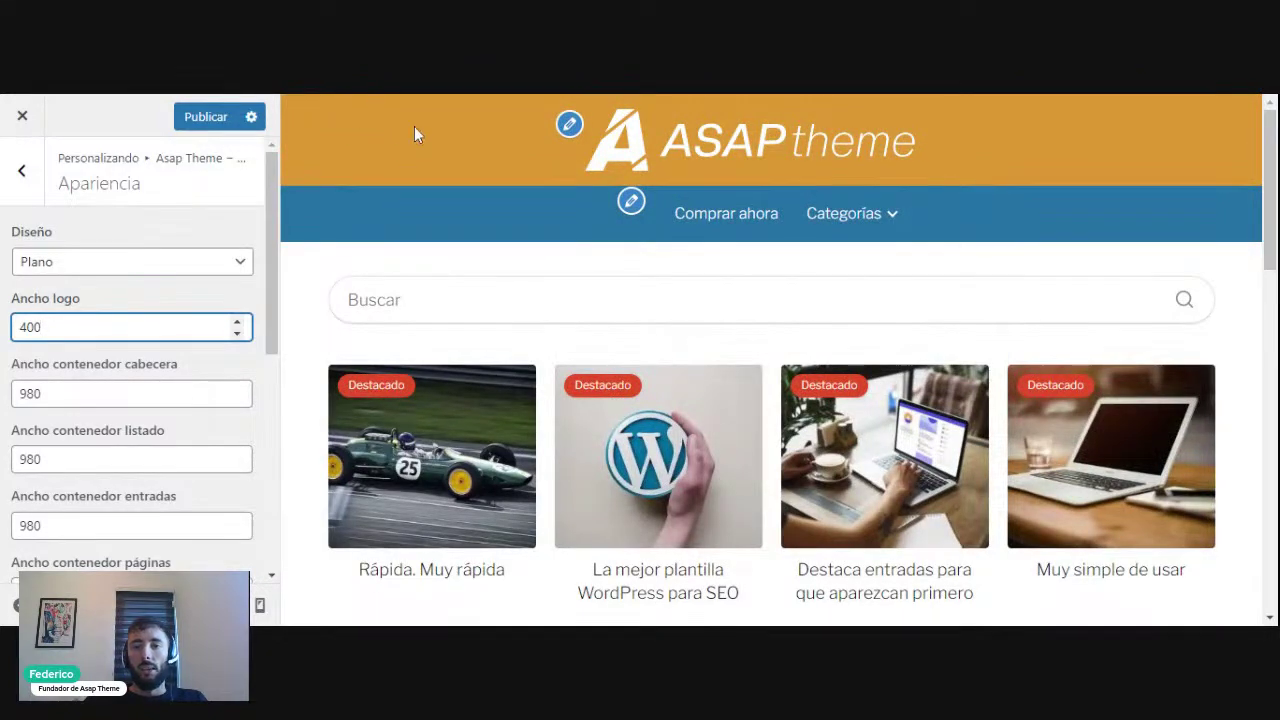
{"action": "left_click_drag", "start_coordinate": [1270, 195], "coordinate": [1245, 538]}
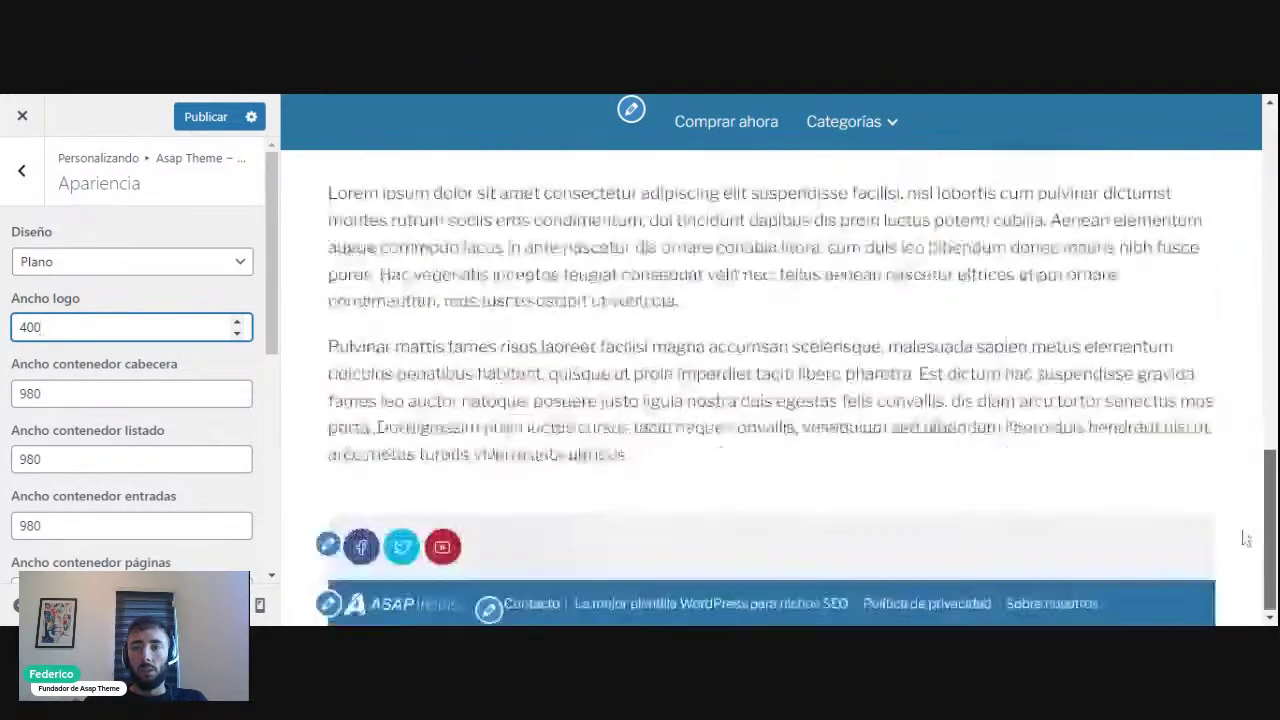
{"action": "scroll", "coordinate": [766, 314], "scroll_direction": "up", "scroll_amount": 2}
{"action": "scroll", "coordinate": [766, 314], "scroll_direction": "up", "scroll_amount": 3}
{"action": "scroll", "coordinate": [597, 385], "scroll_direction": "up", "scroll_amount": 2}
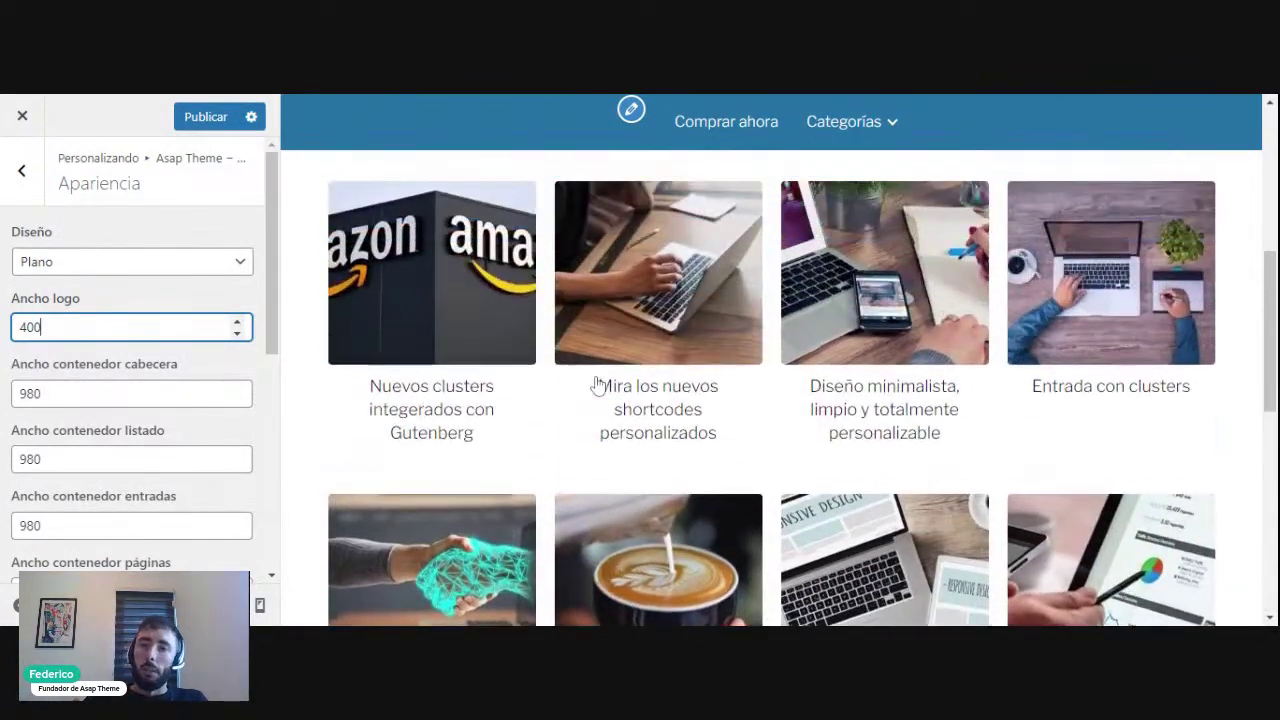
{"action": "scroll", "coordinate": [597, 385], "scroll_direction": "up", "scroll_amount": 5}
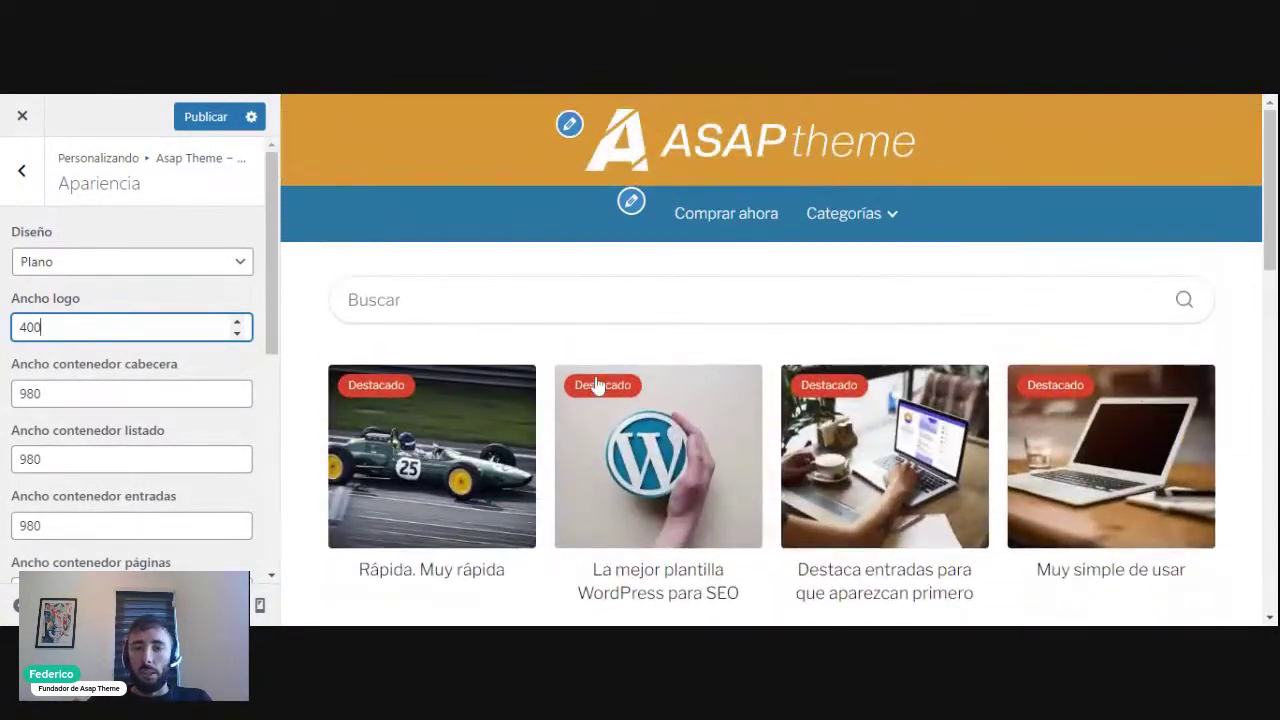
{"action": "left_click_drag", "start_coordinate": [42, 327], "coordinate": [3, 318]}
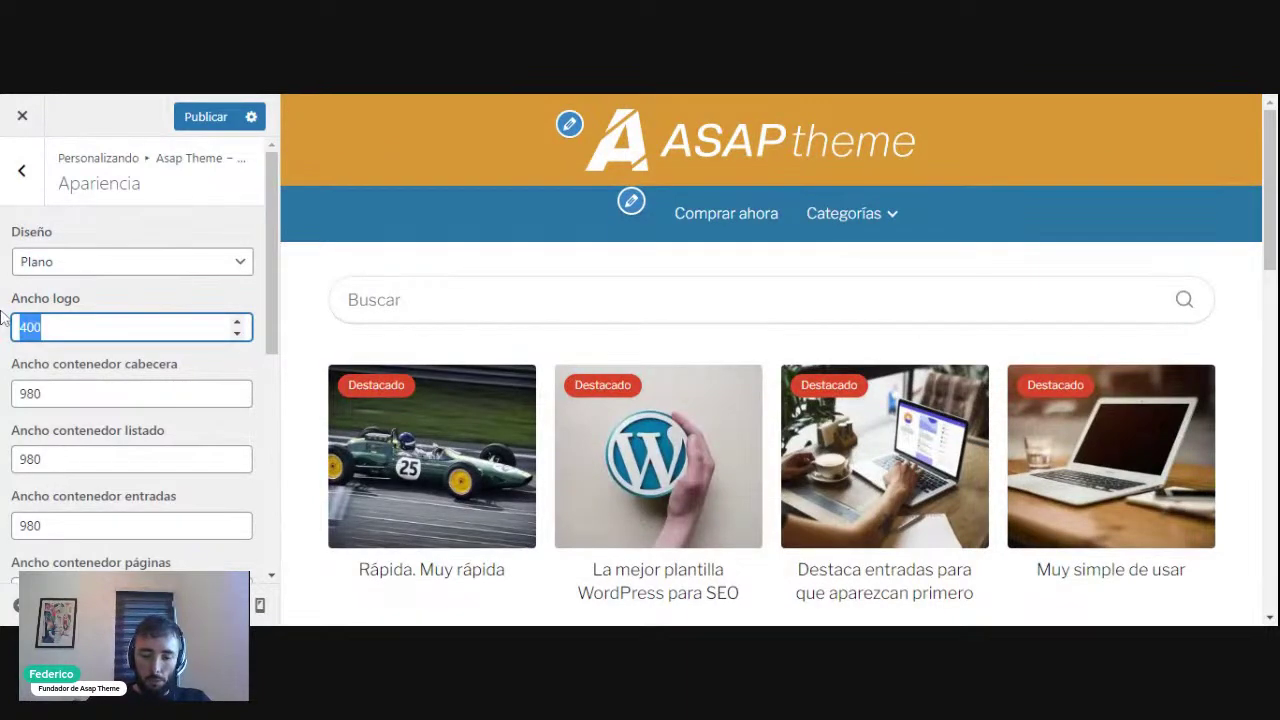
{"action": "type", "text": "180"}
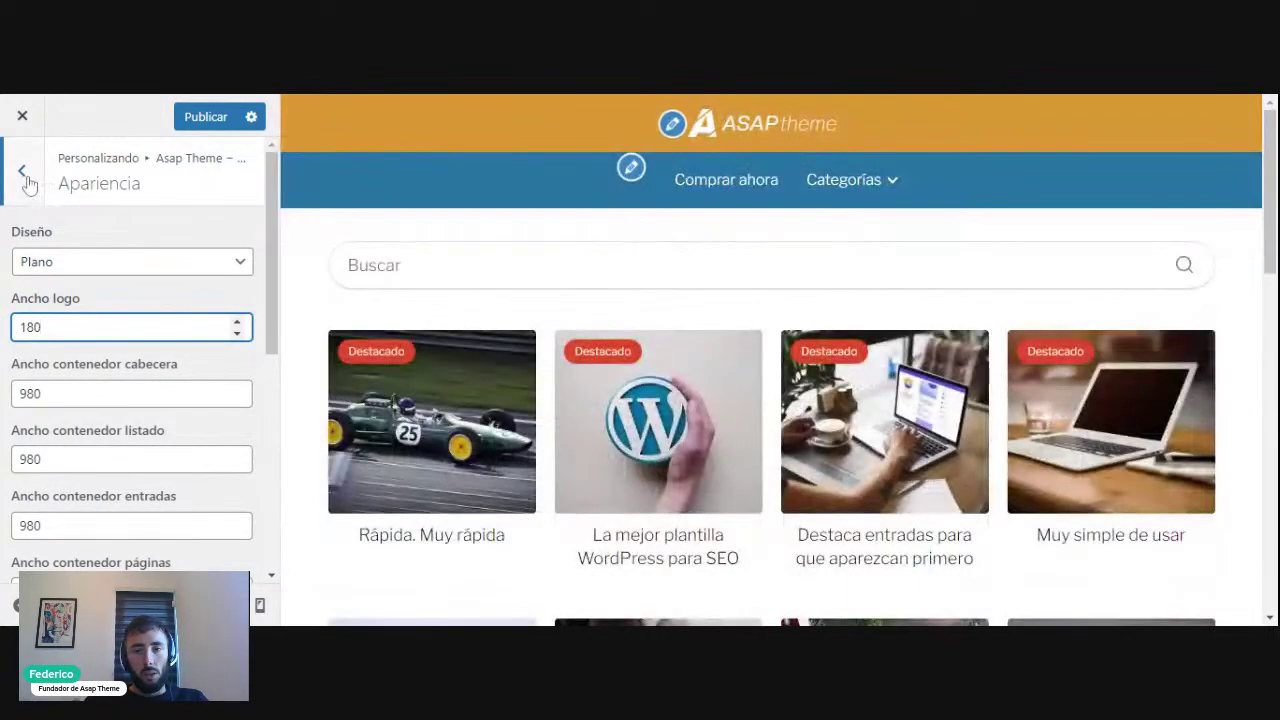
Set the Fondo cabecera superior colour to #206592 in the Colores settings.
{"action": "left_click", "coordinate": [24, 172]}
{"action": "left_click", "coordinate": [57, 282]}
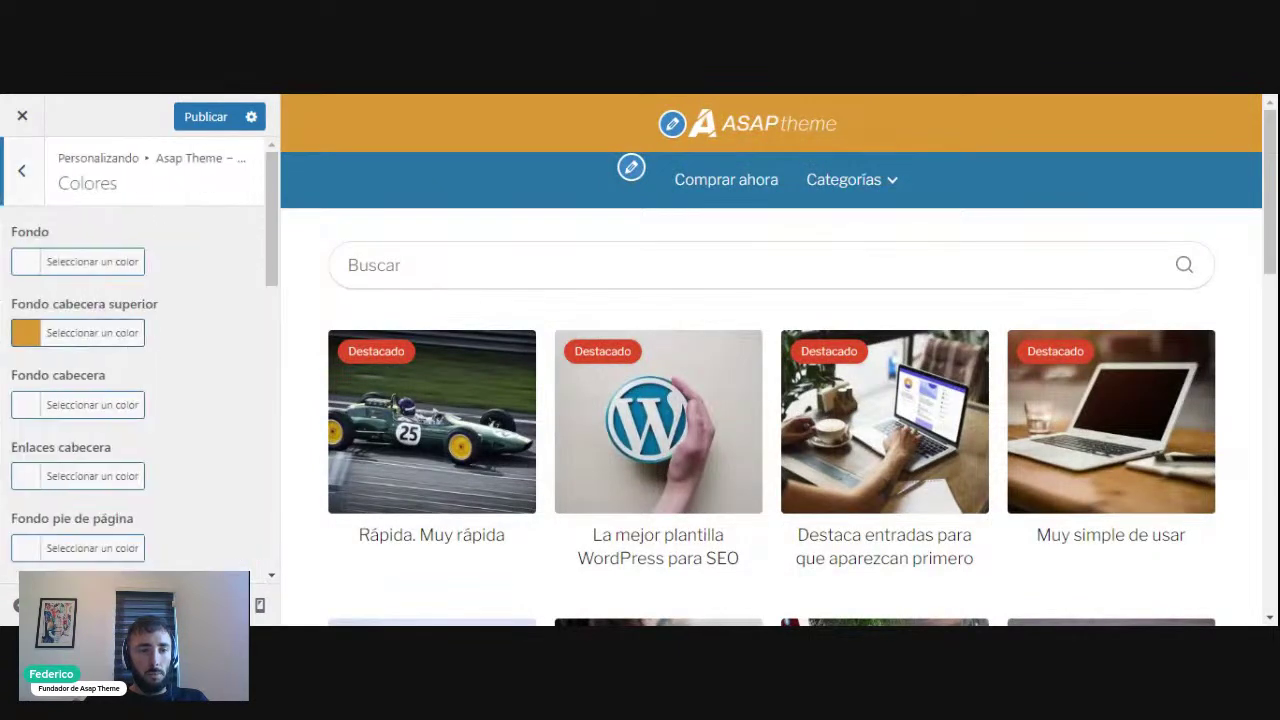
{"action": "left_click", "coordinate": [60, 333]}
{"action": "double_click", "coordinate": [40, 366]}
{"action": "type", "text": "#206592"}
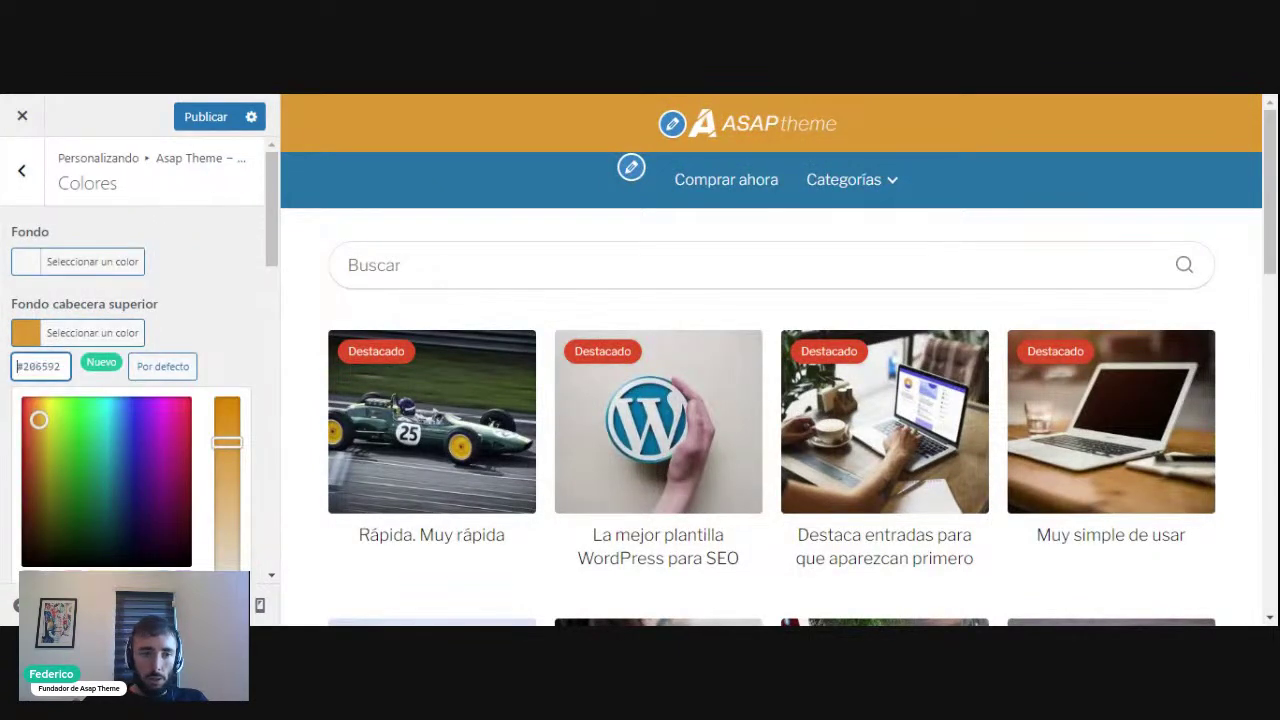
{"action": "left_click", "coordinate": [182, 244]}
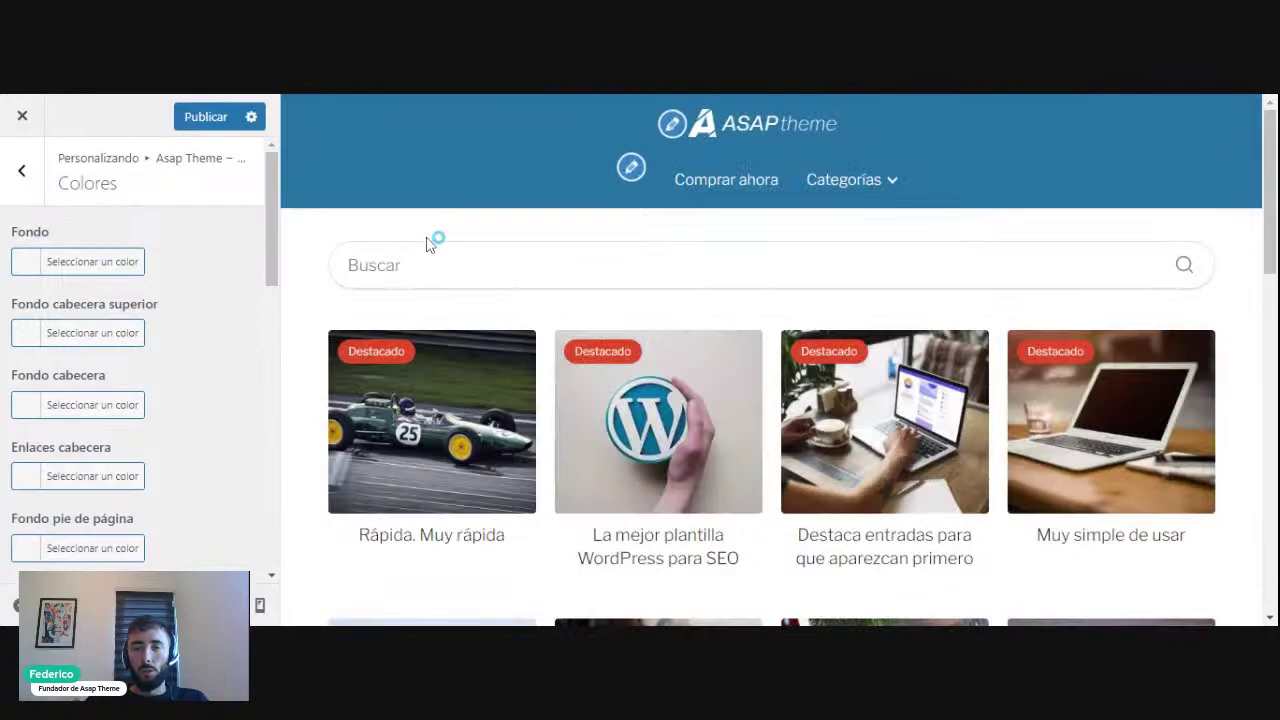
{"action": "left_click_drag", "start_coordinate": [1271, 200], "coordinate": [1266, 145]}
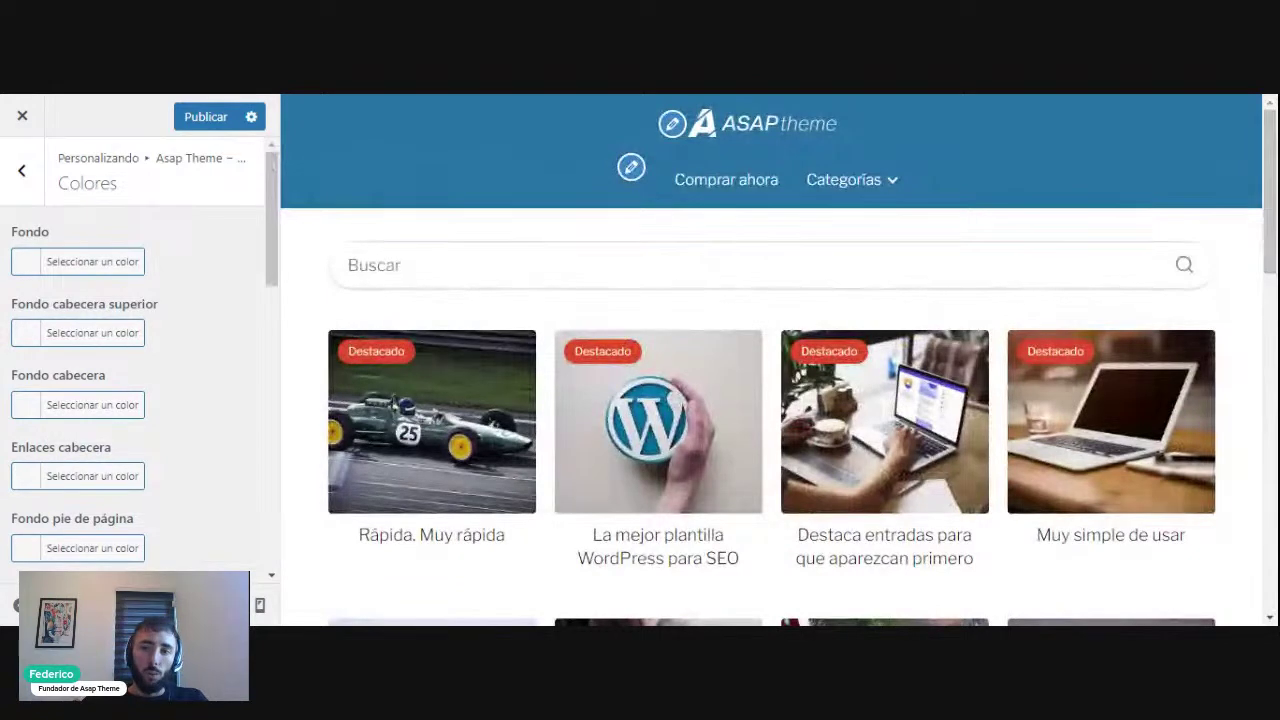
Enable Mostrar sombra en la cabecera in Opciones de cabecera.
{"action": "left_click", "coordinate": [18, 176]}
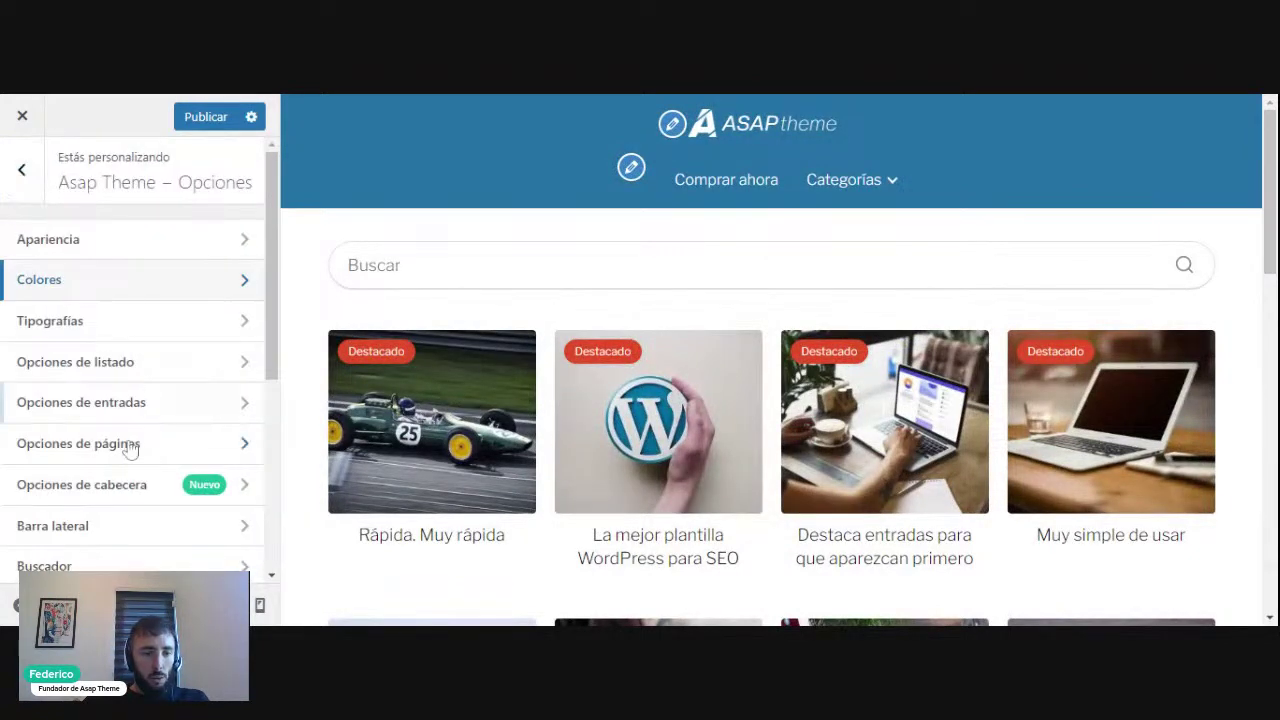
{"action": "left_click", "coordinate": [120, 497]}
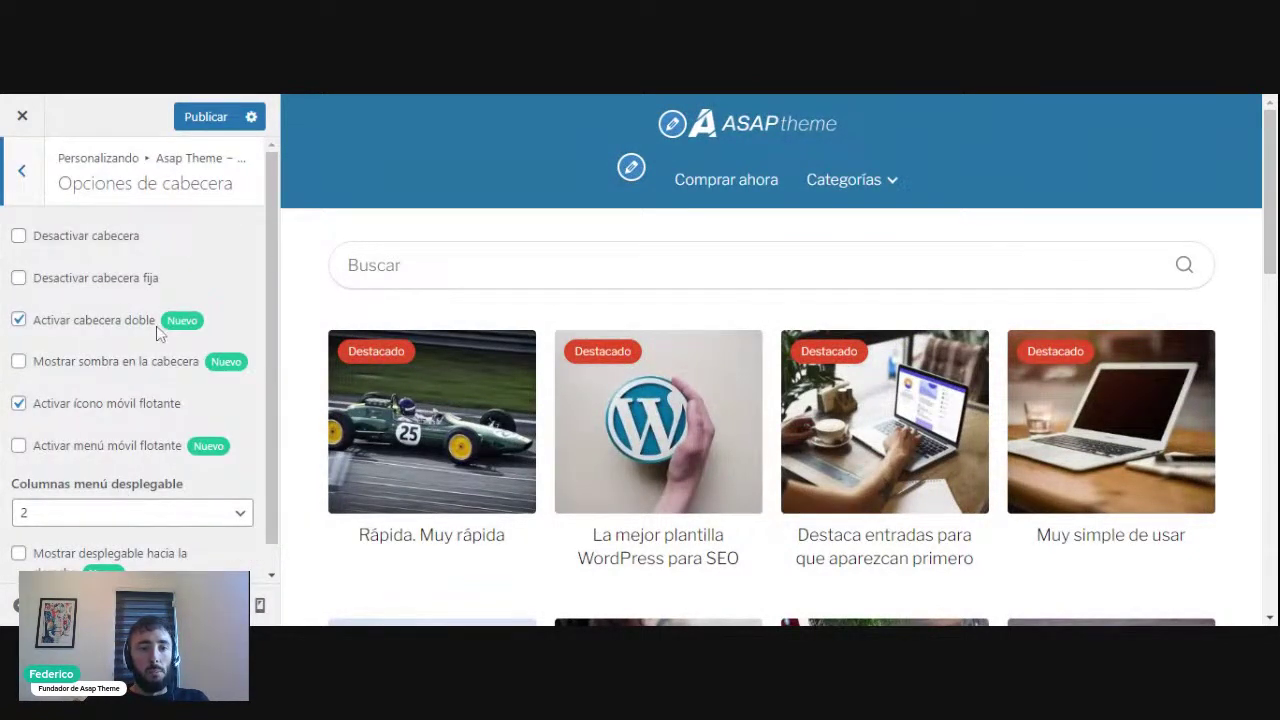
{"action": "left_click", "coordinate": [45, 368]}
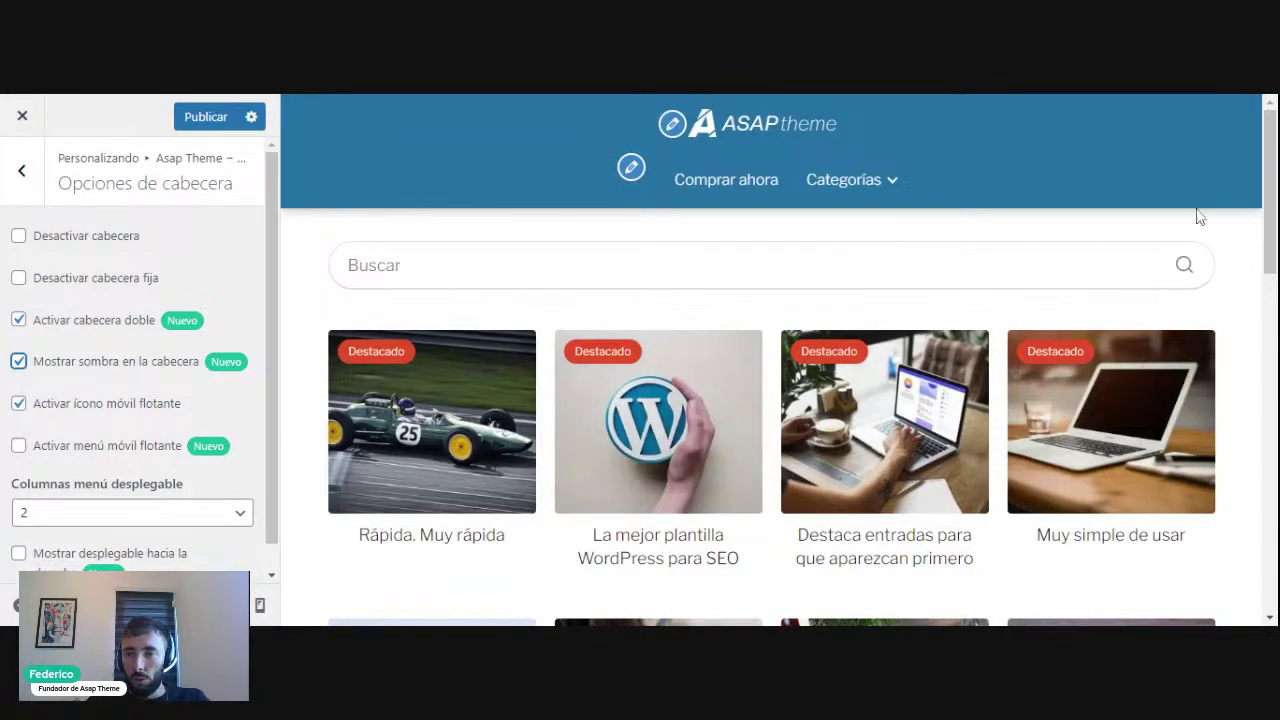
Check the header shadow along the preview page and disable Mostrar sombra en la cabecera.
{"action": "scroll", "coordinate": [760, 300], "scroll_direction": "down", "scroll_amount": 9}
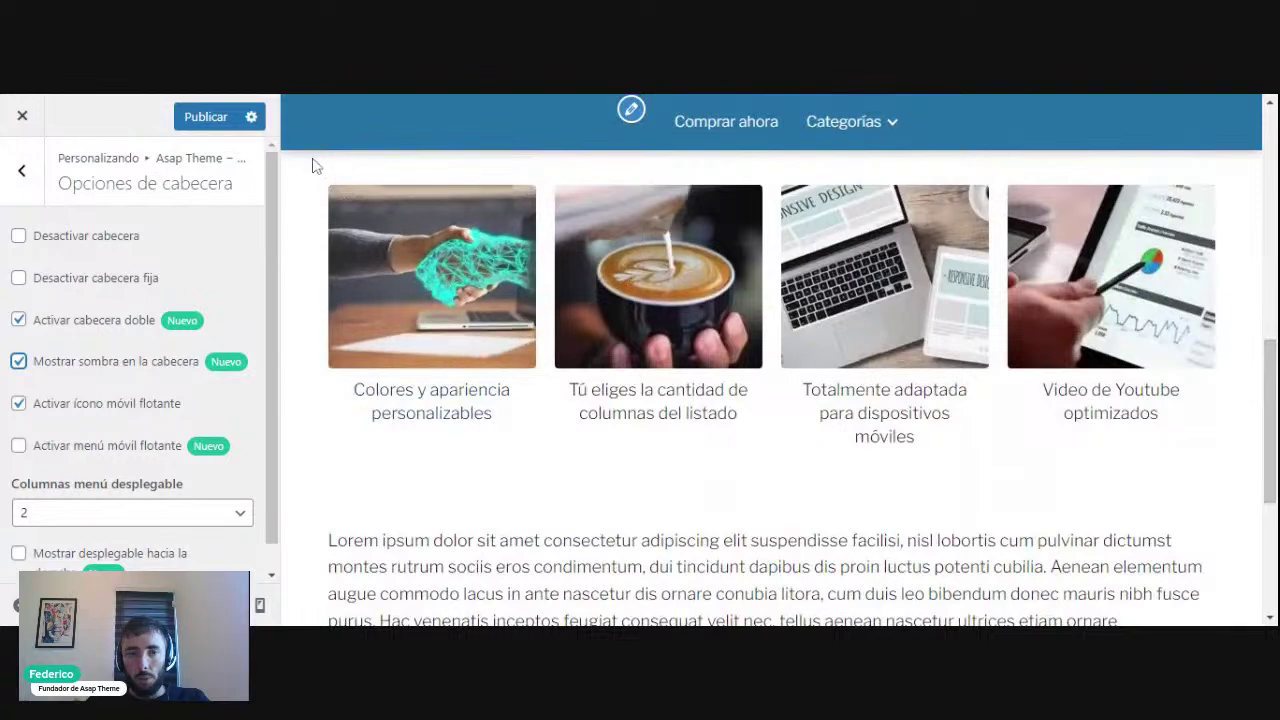
{"action": "scroll", "coordinate": [316, 165], "scroll_direction": "up", "scroll_amount": 9}
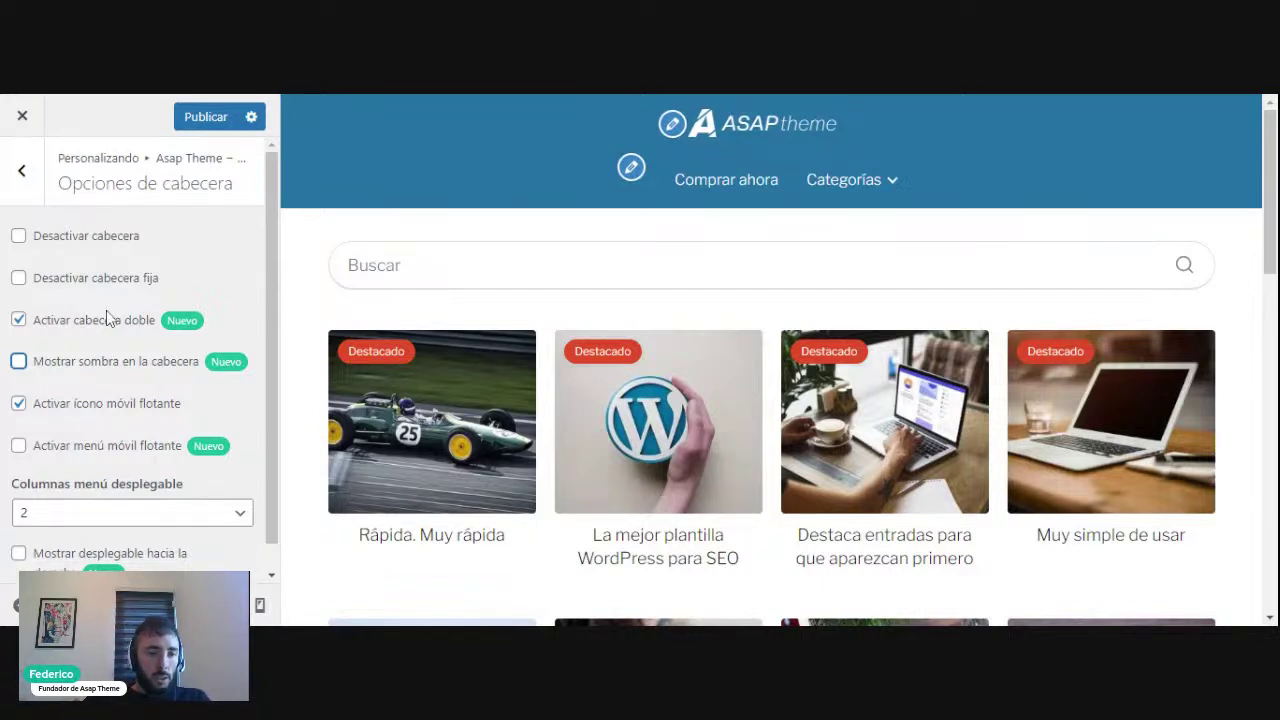
Switch the preview to mobile size and turn Activar ícono móvil flotante off and back on.
{"action": "left_click_drag", "start_coordinate": [268, 309], "coordinate": [290, 413]}
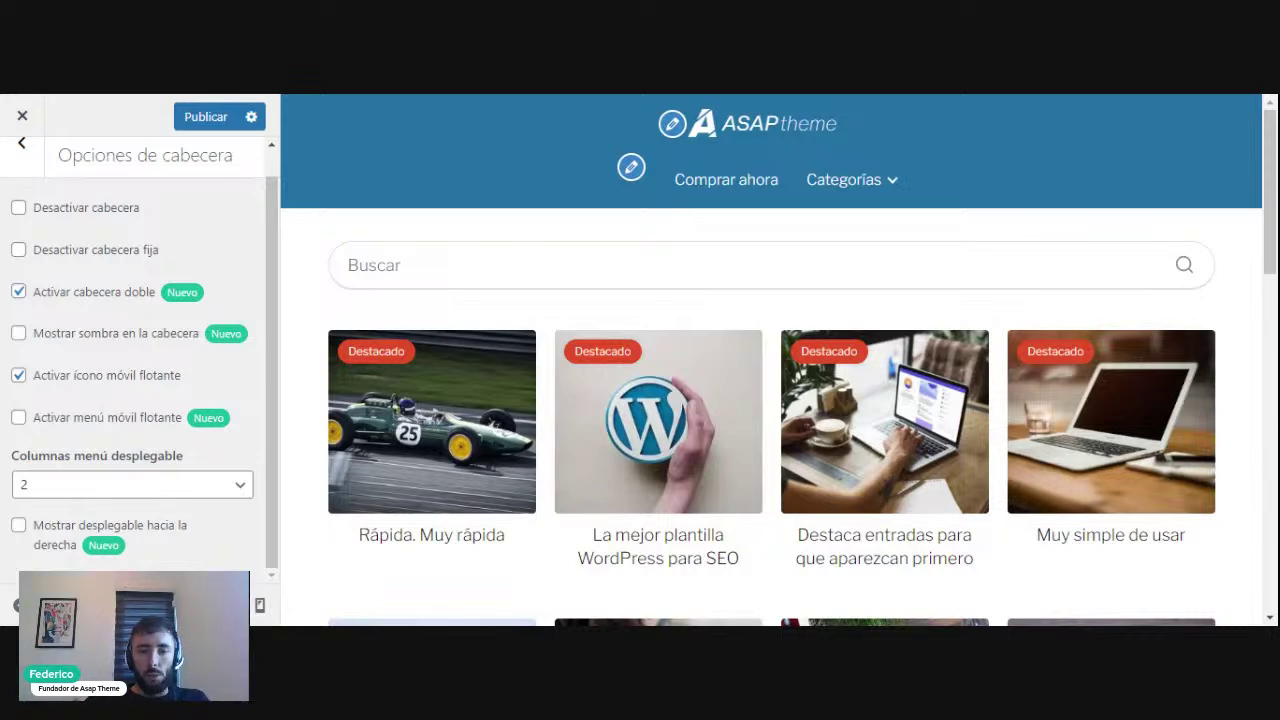
{"action": "left_click", "coordinate": [259, 605]}
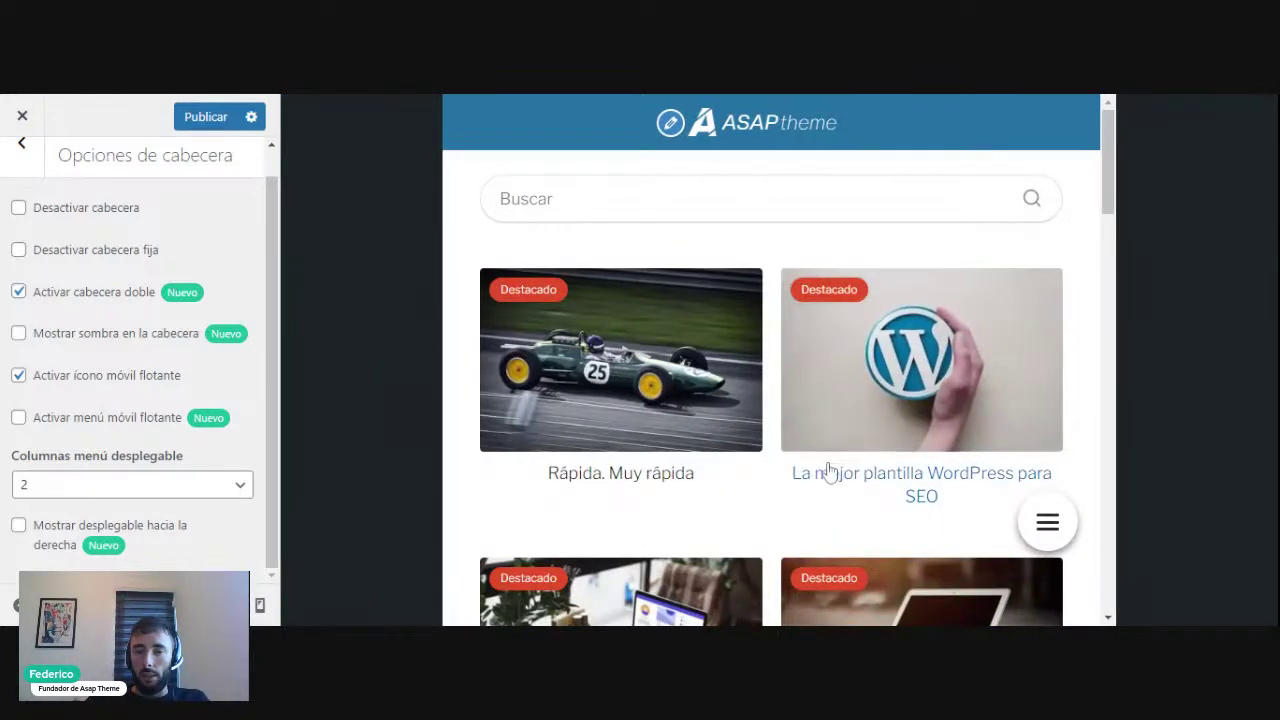
{"action": "left_click", "coordinate": [259, 605]}
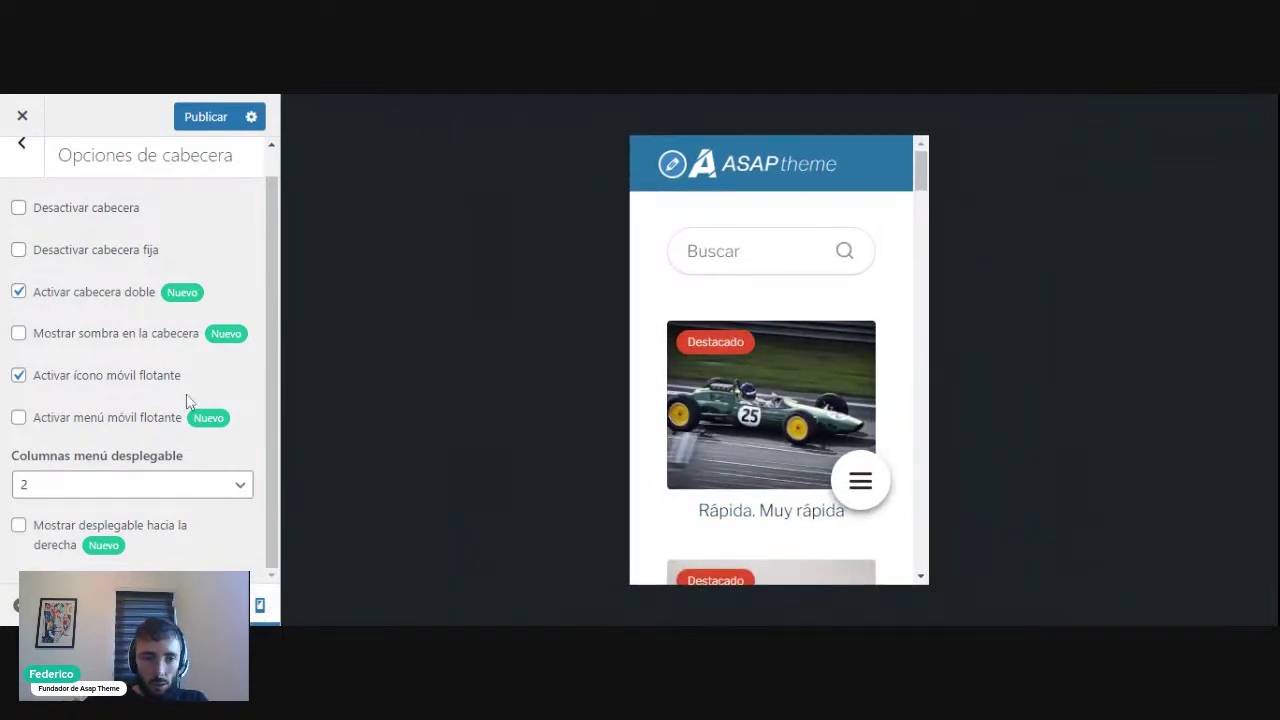
{"action": "left_click", "coordinate": [140, 381]}
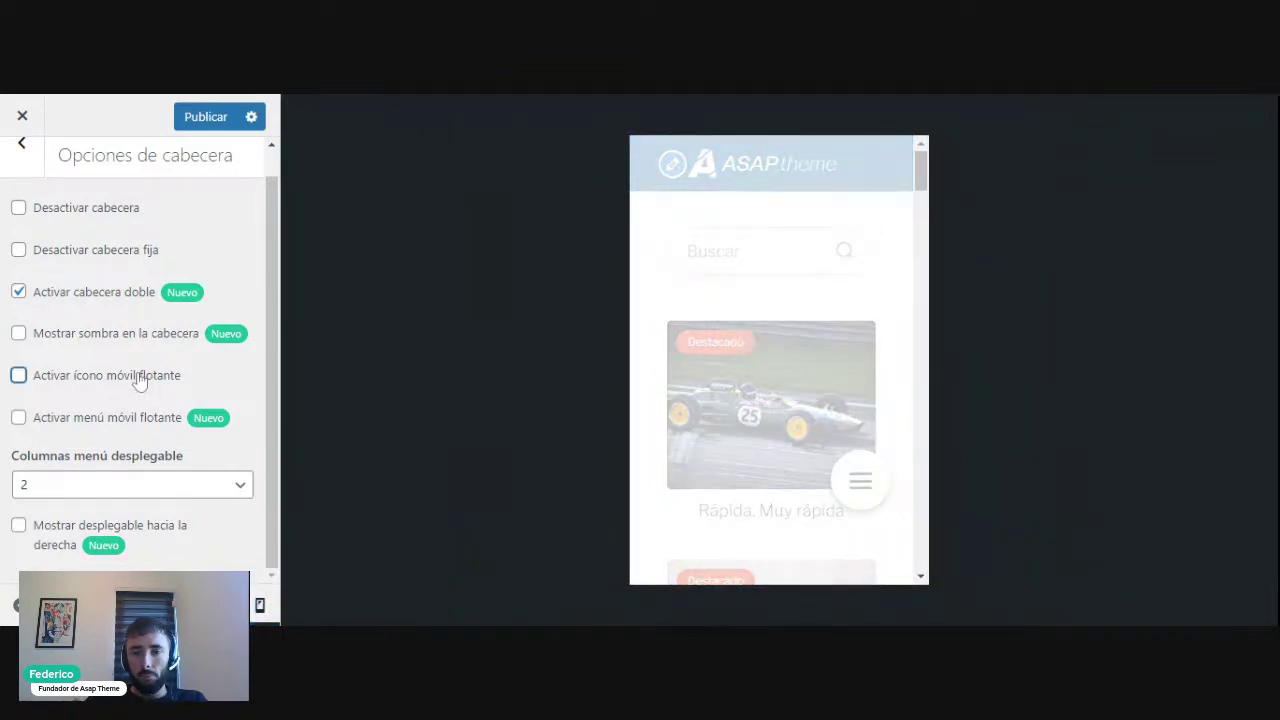
{"action": "left_click", "coordinate": [152, 385]}
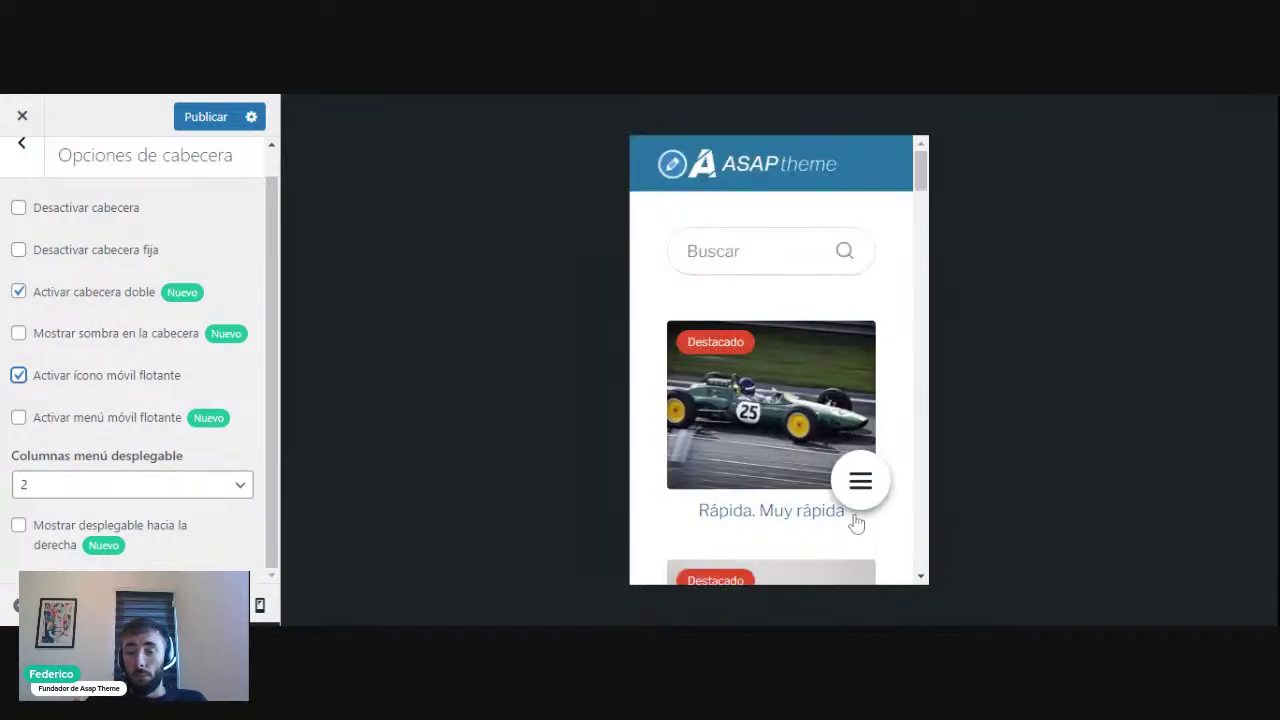
Open and close the full-width menu with the floating icon in the mobile preview.
{"action": "left_click", "coordinate": [862, 484]}
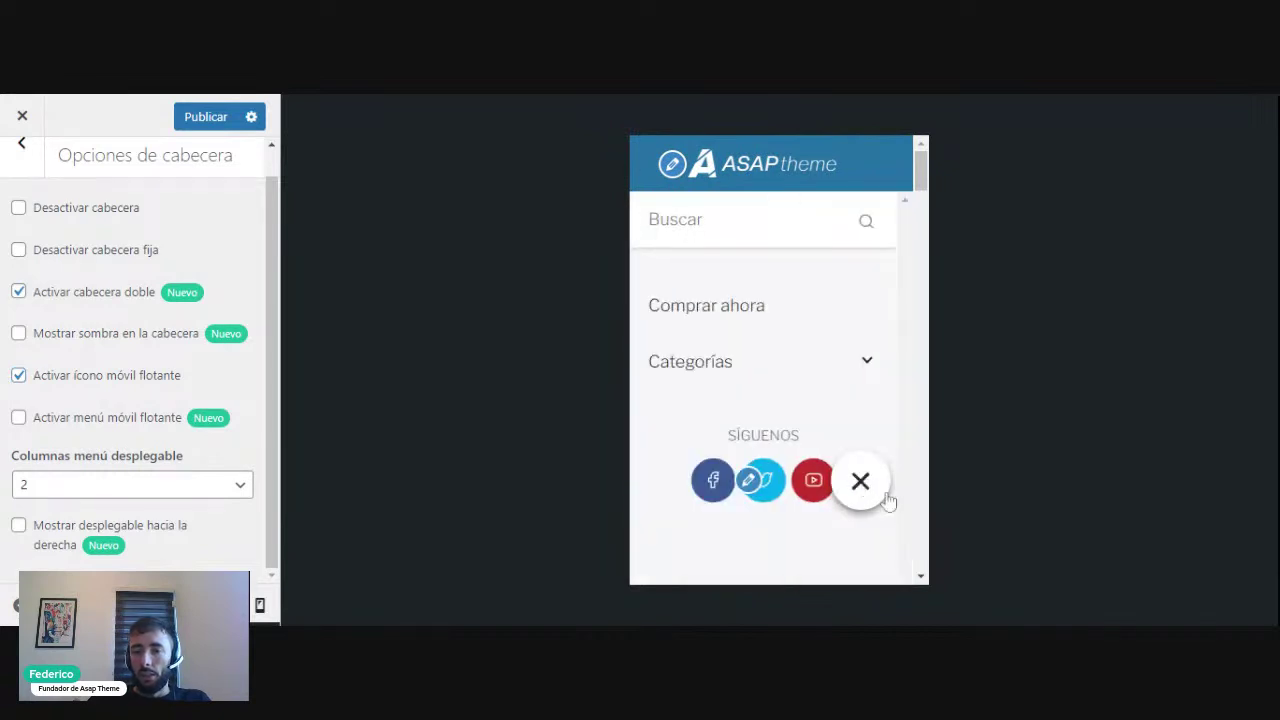
{"action": "left_click", "coordinate": [866, 489]}
{"action": "left_click", "coordinate": [868, 490]}
{"action": "left_click", "coordinate": [862, 483]}
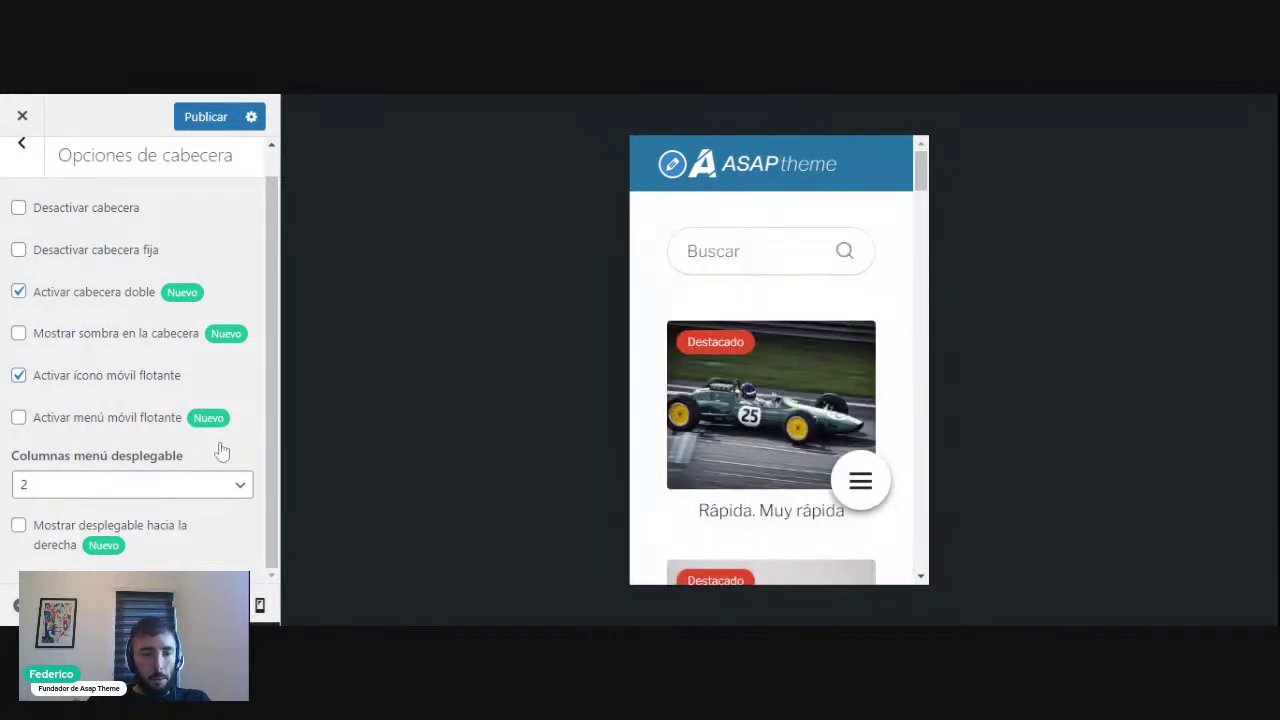
Enable Activar menú móvil flotante and try the floating menu with its Categorías submenu in the mobile preview.
{"action": "left_click", "coordinate": [117, 430]}
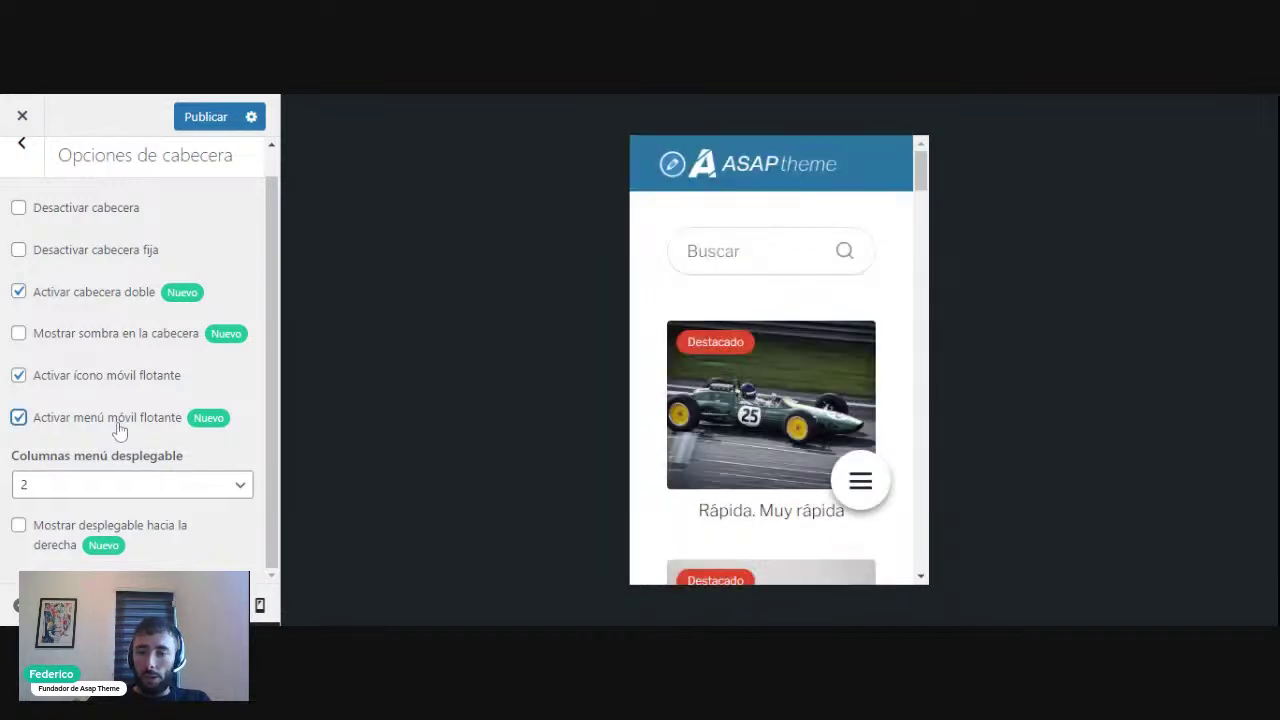
{"action": "left_click", "coordinate": [862, 481]}
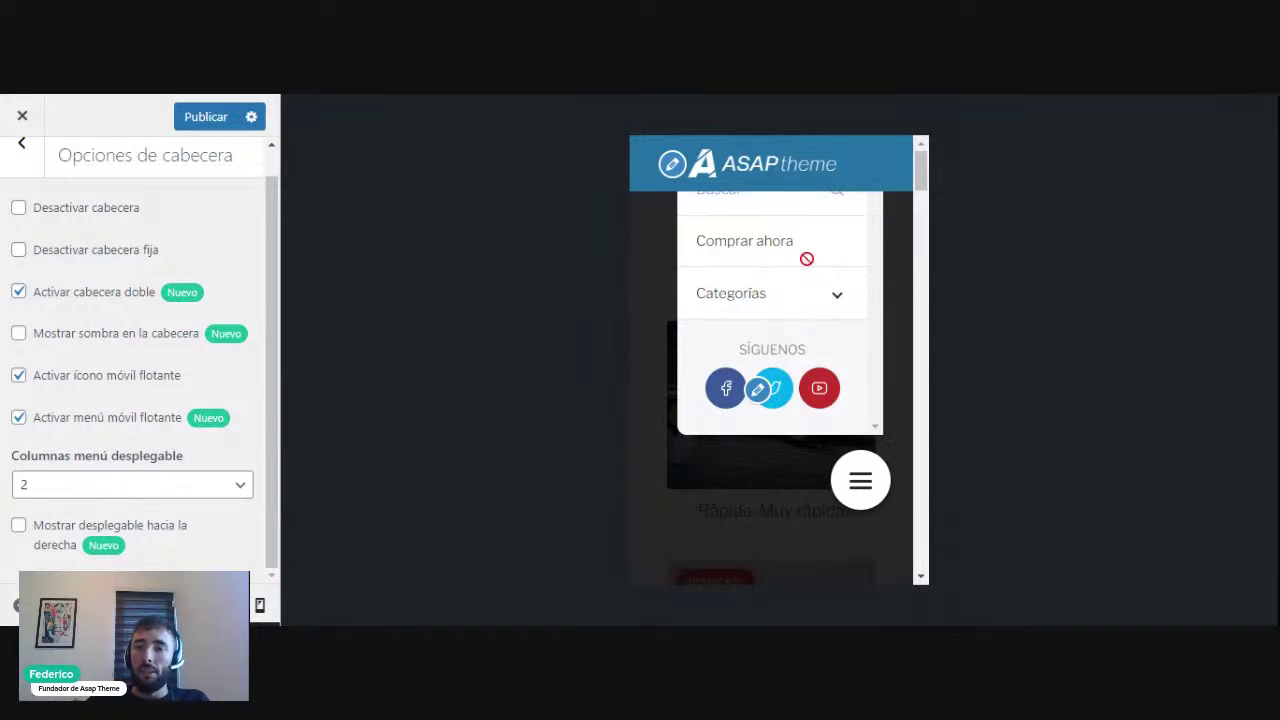
{"action": "left_click", "coordinate": [837, 296]}
{"action": "scroll", "coordinate": [837, 300], "scroll_direction": "down", "scroll_amount": 1}
{"action": "scroll", "coordinate": [836, 302], "scroll_direction": "up", "scroll_amount": 1}
{"action": "left_click", "coordinate": [842, 199]}
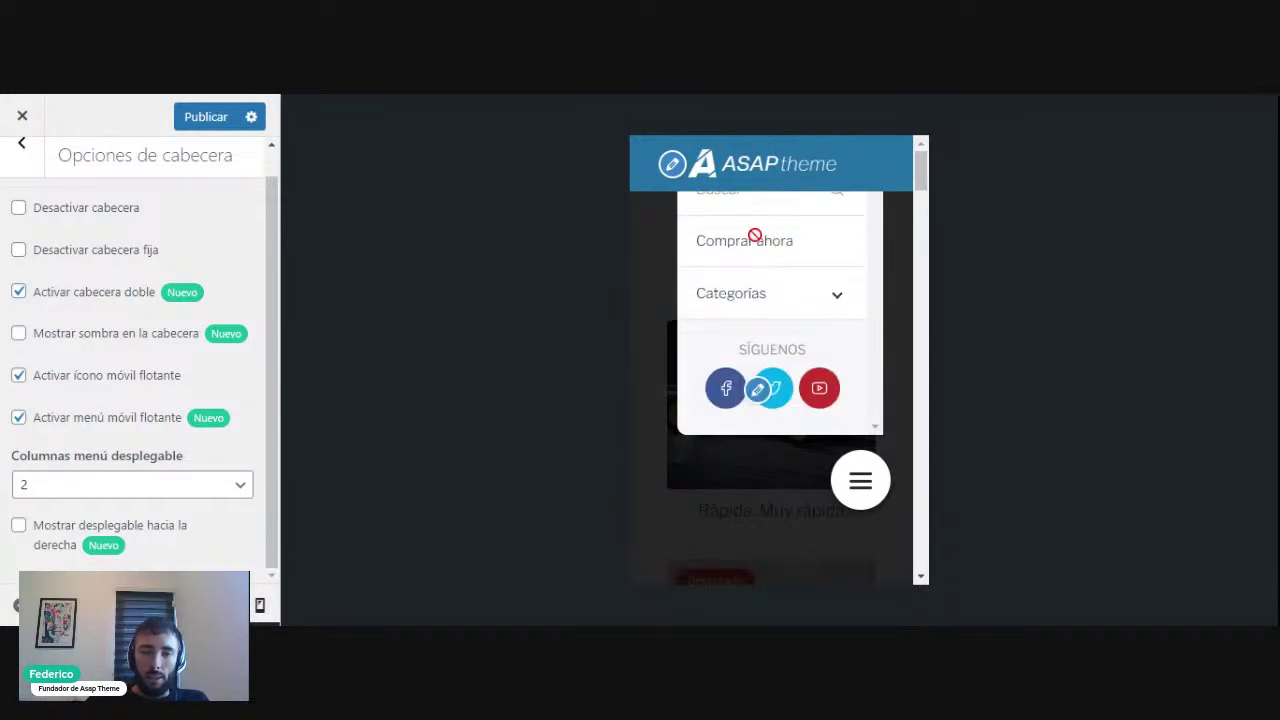
Switch to the tablet preview and check the floating menu by opening, closing and expanding its Categorías submenu.
{"action": "left_click", "coordinate": [236, 605]}
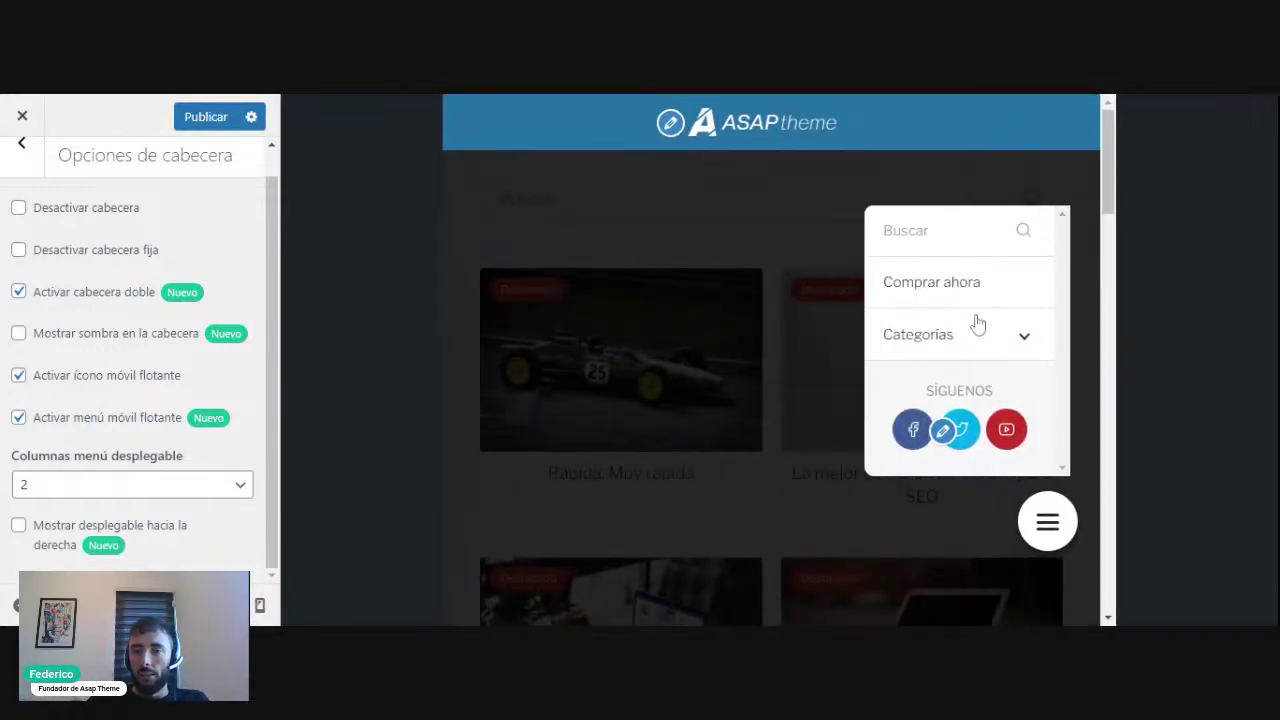
{"action": "left_click", "coordinate": [1047, 521]}
{"action": "left_click", "coordinate": [1047, 521]}
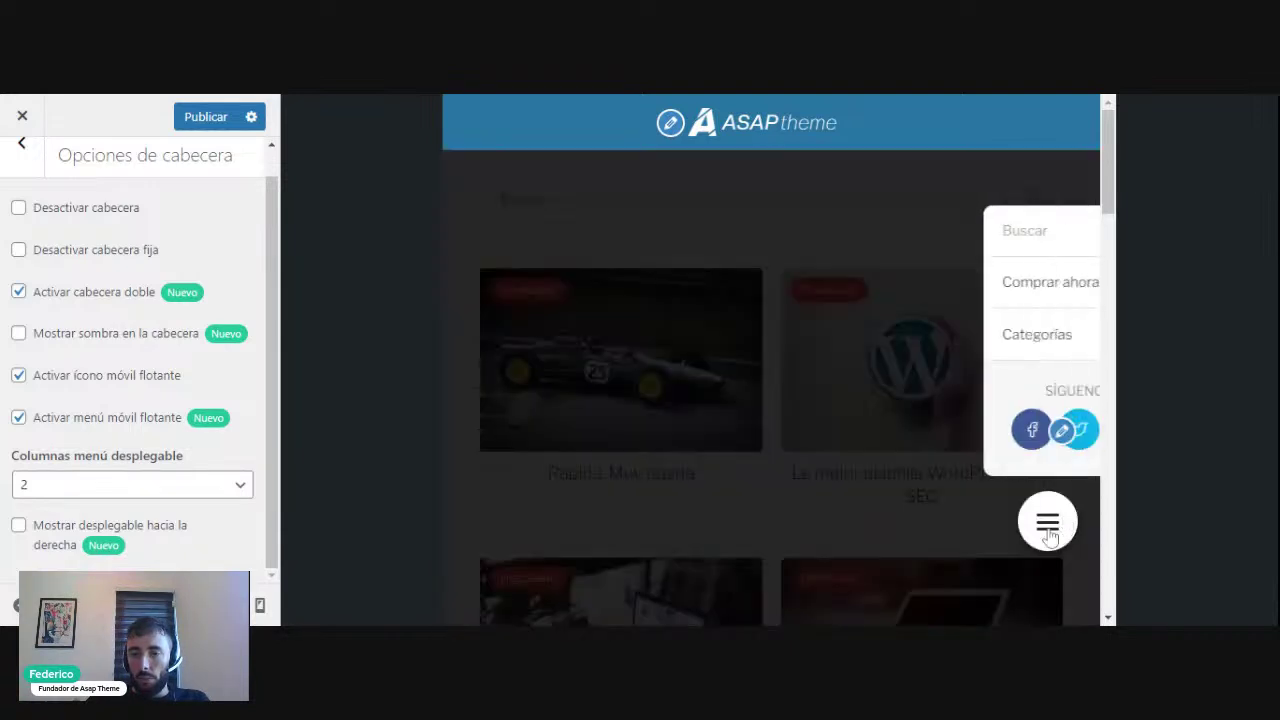
{"action": "left_click", "coordinate": [584, 525]}
{"action": "left_click", "coordinate": [1047, 521]}
{"action": "left_click", "coordinate": [1030, 338]}
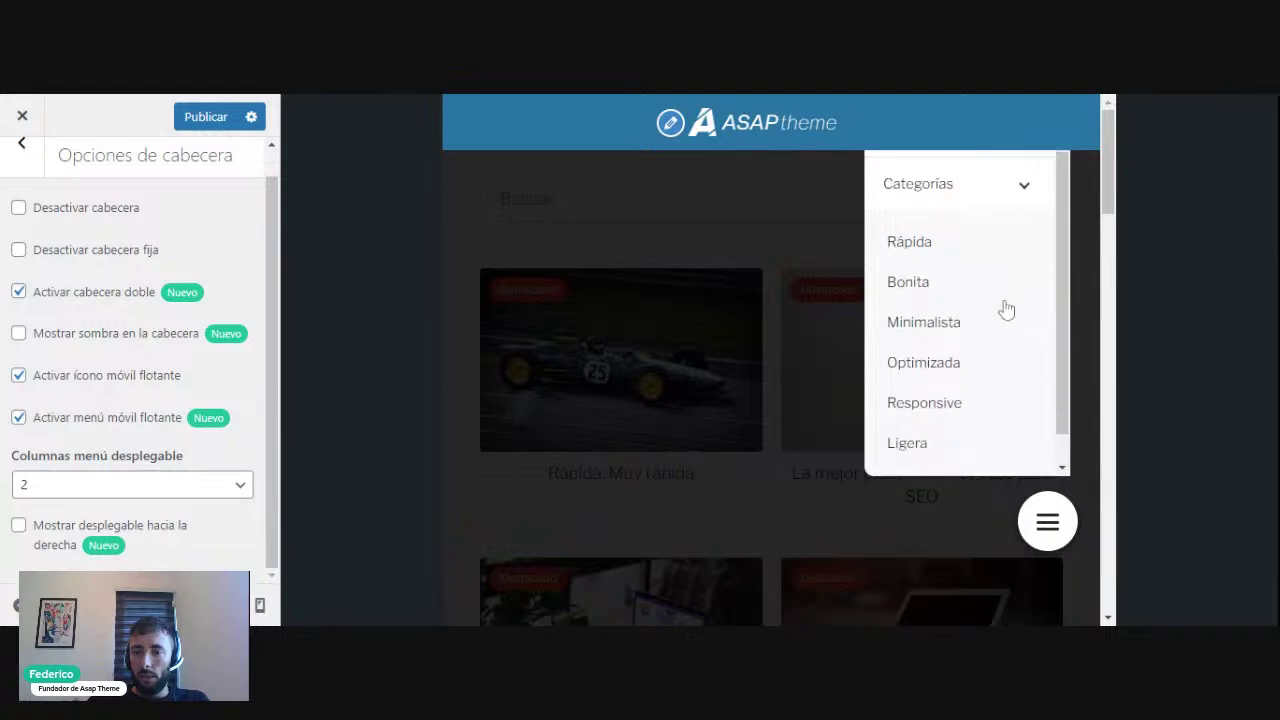
{"action": "left_click", "coordinate": [1022, 240]}
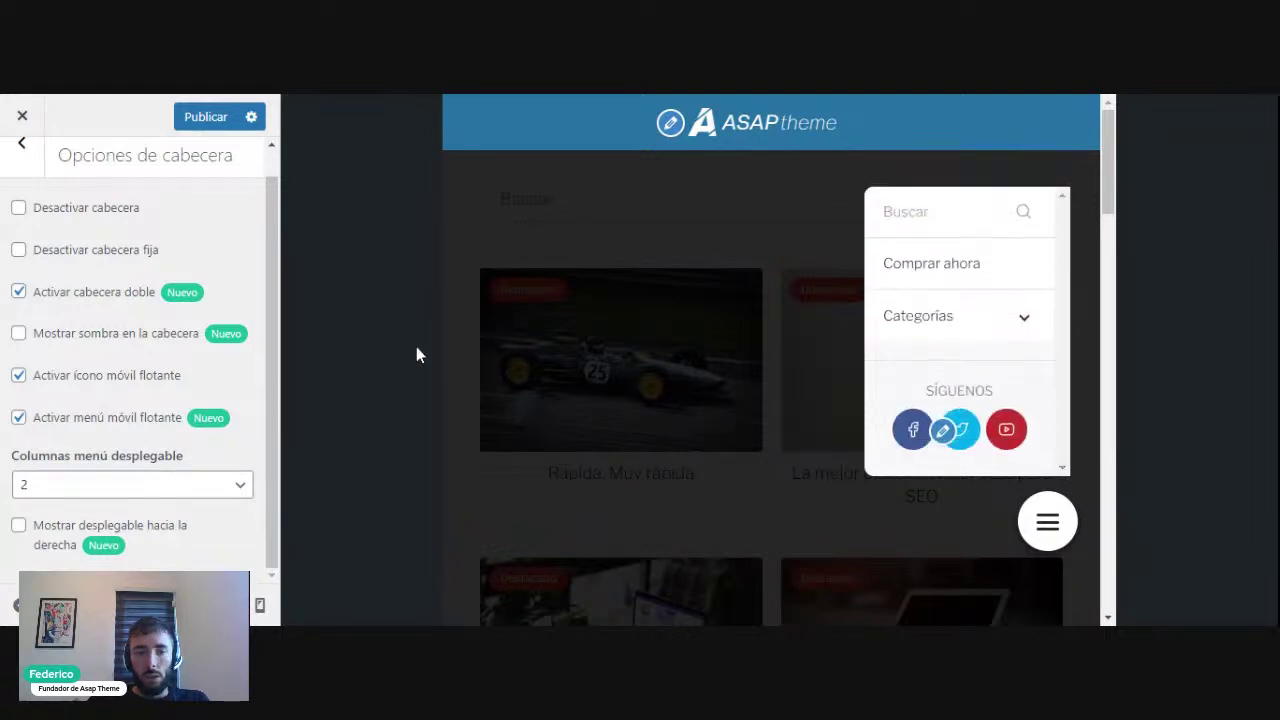
Disable Activar menú móvil flotante and check the full-width menu and its search field in the tablet preview.
{"action": "left_click", "coordinate": [146, 424]}
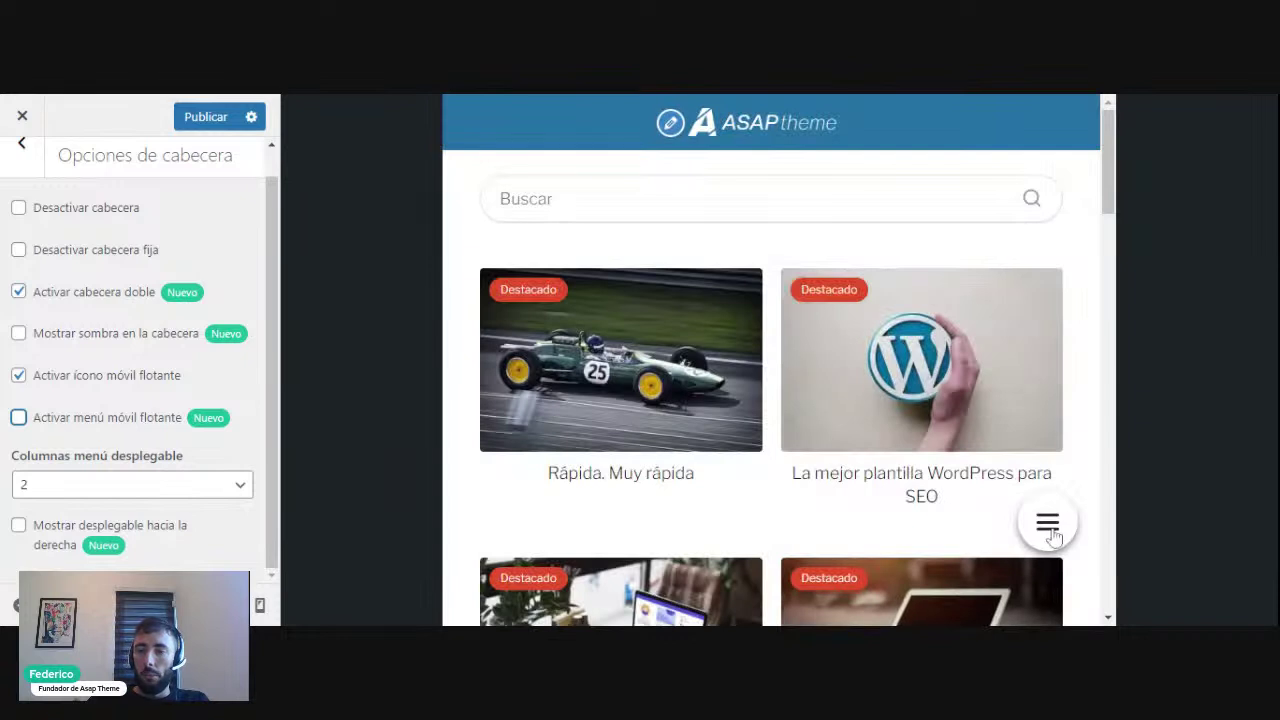
{"action": "left_click", "coordinate": [1048, 528]}
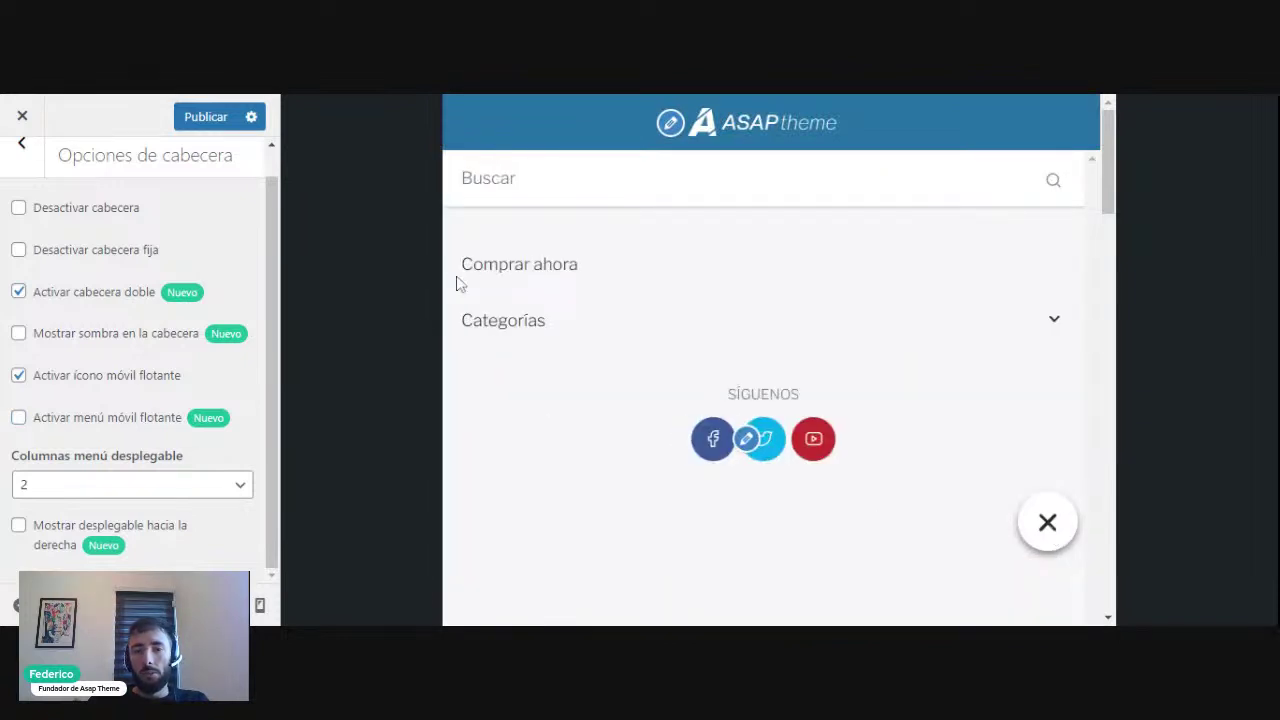
{"action": "left_click", "coordinate": [1055, 185]}
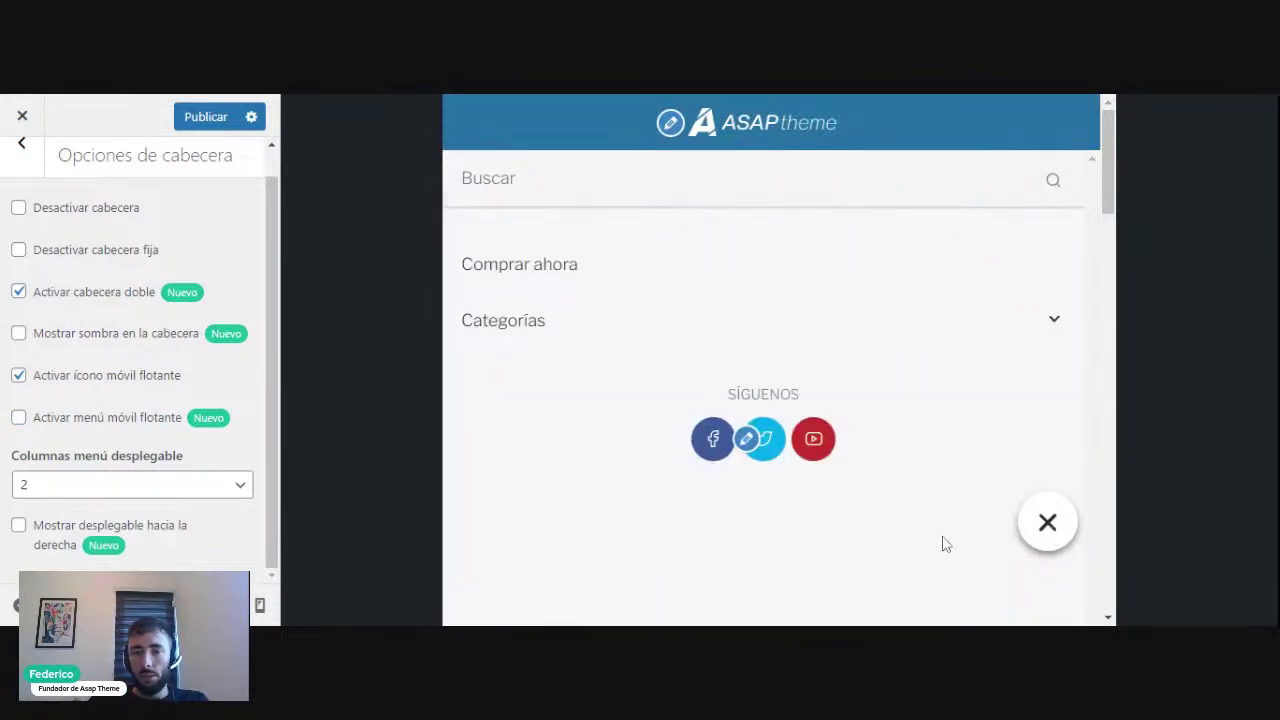
{"action": "left_click", "coordinate": [1047, 525]}
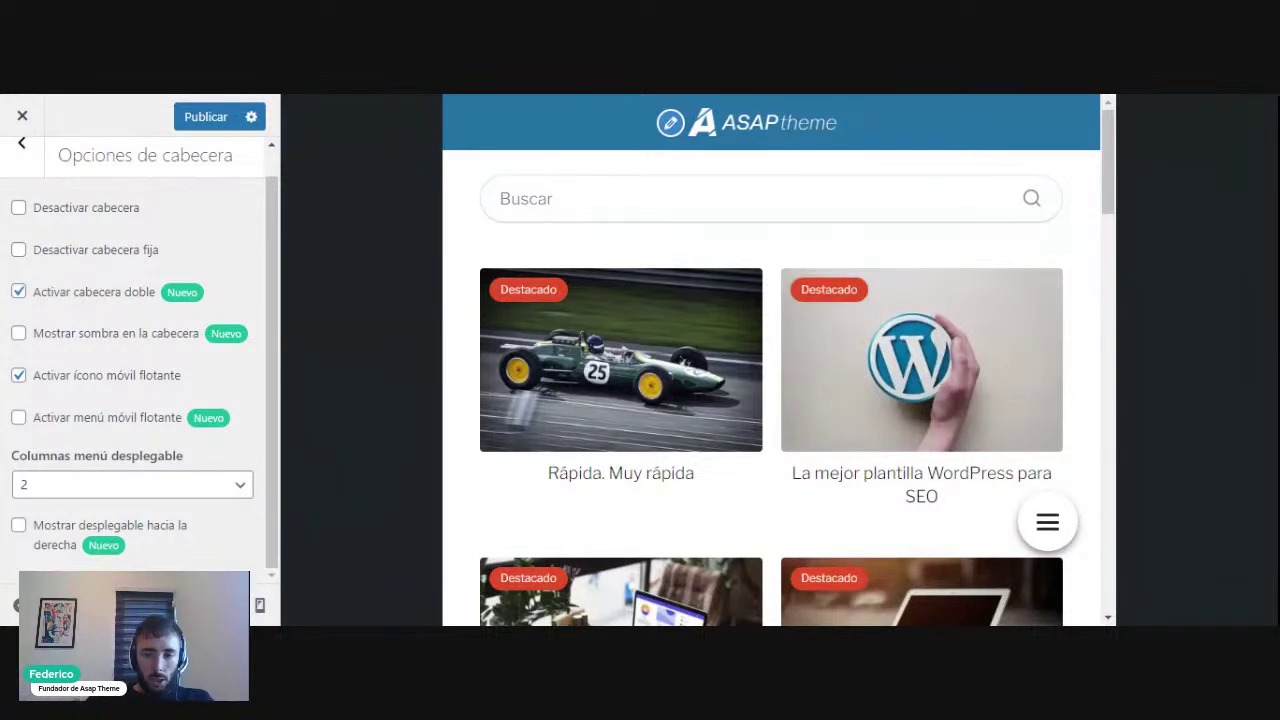
{"action": "left_click", "coordinate": [1047, 525]}
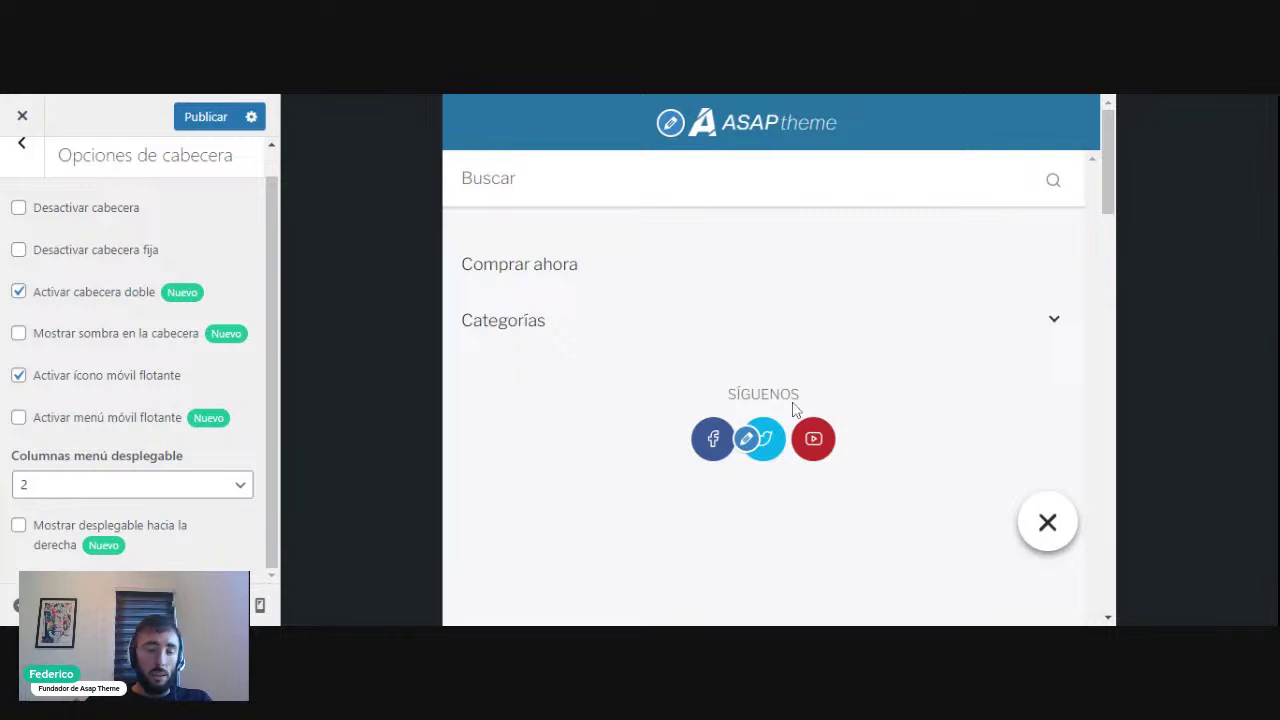
Open the ASAP – Redes sociales widget in the Menu – Social networks widget area.
{"action": "scroll", "coordinate": [108, 340], "scroll_direction": "up", "scroll_amount": 1}
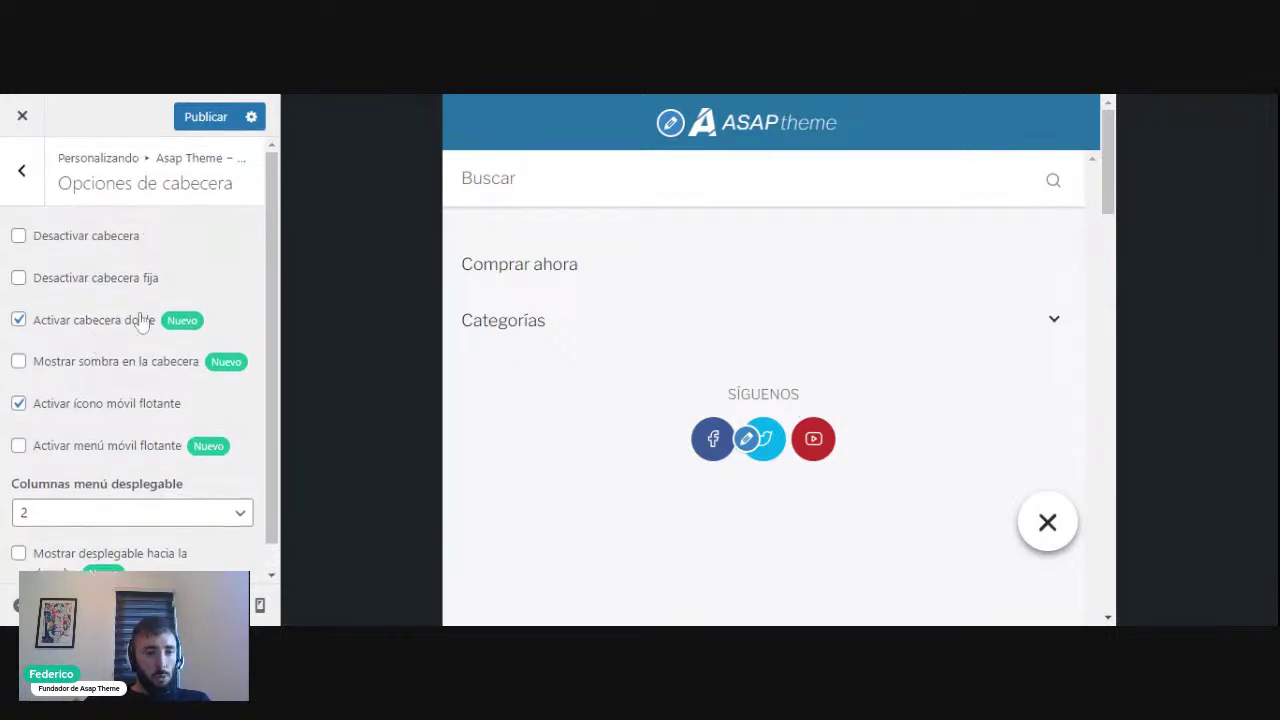
{"action": "left_click", "coordinate": [40, 182]}
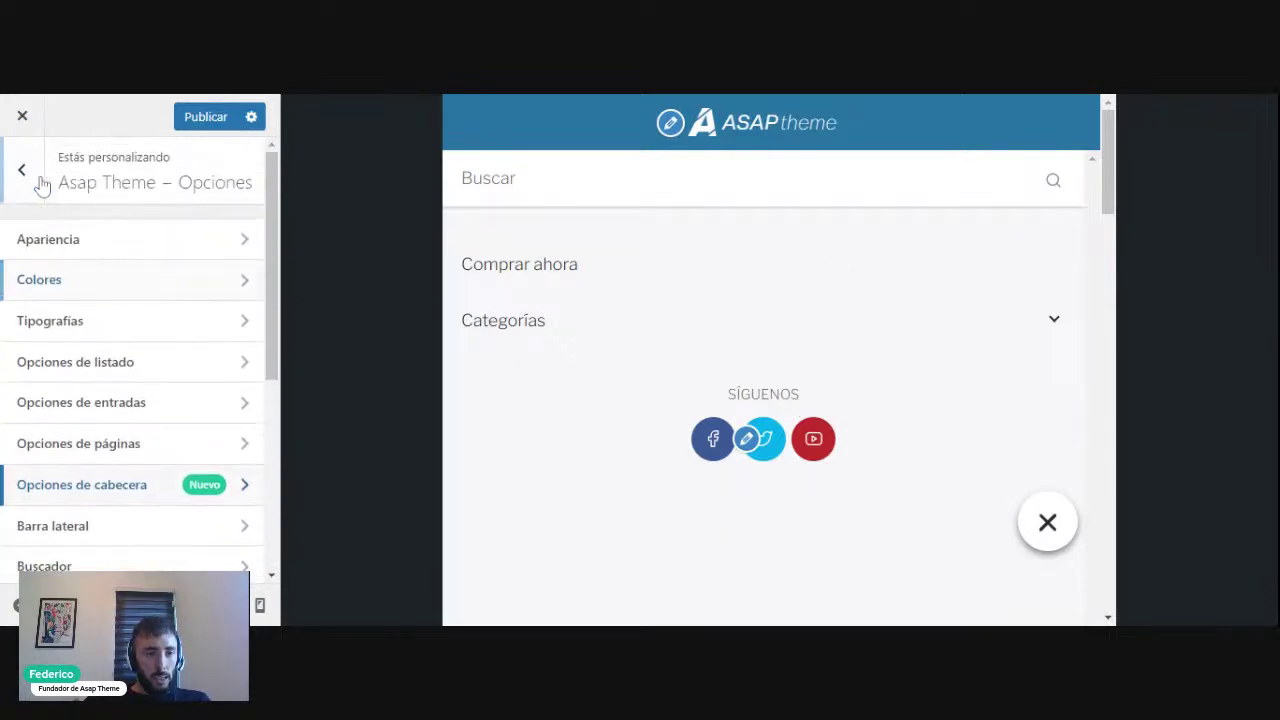
{"action": "left_click", "coordinate": [40, 185]}
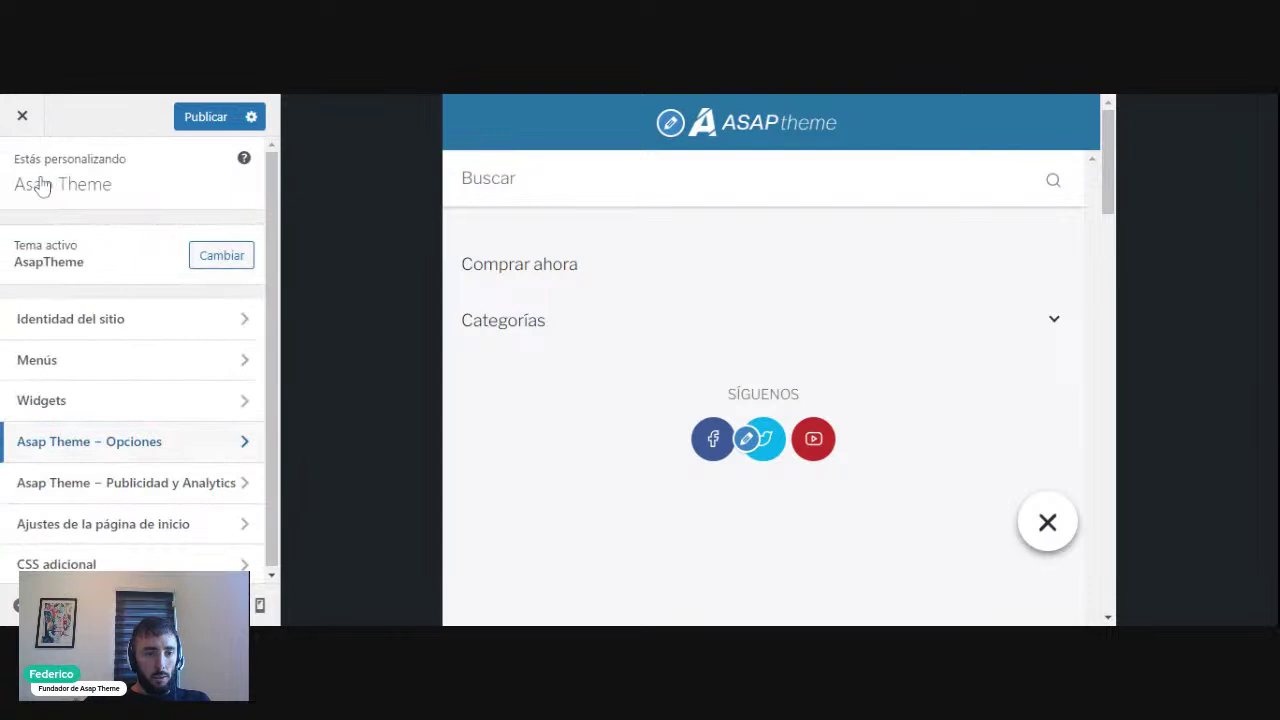
{"action": "left_click", "coordinate": [110, 399]}
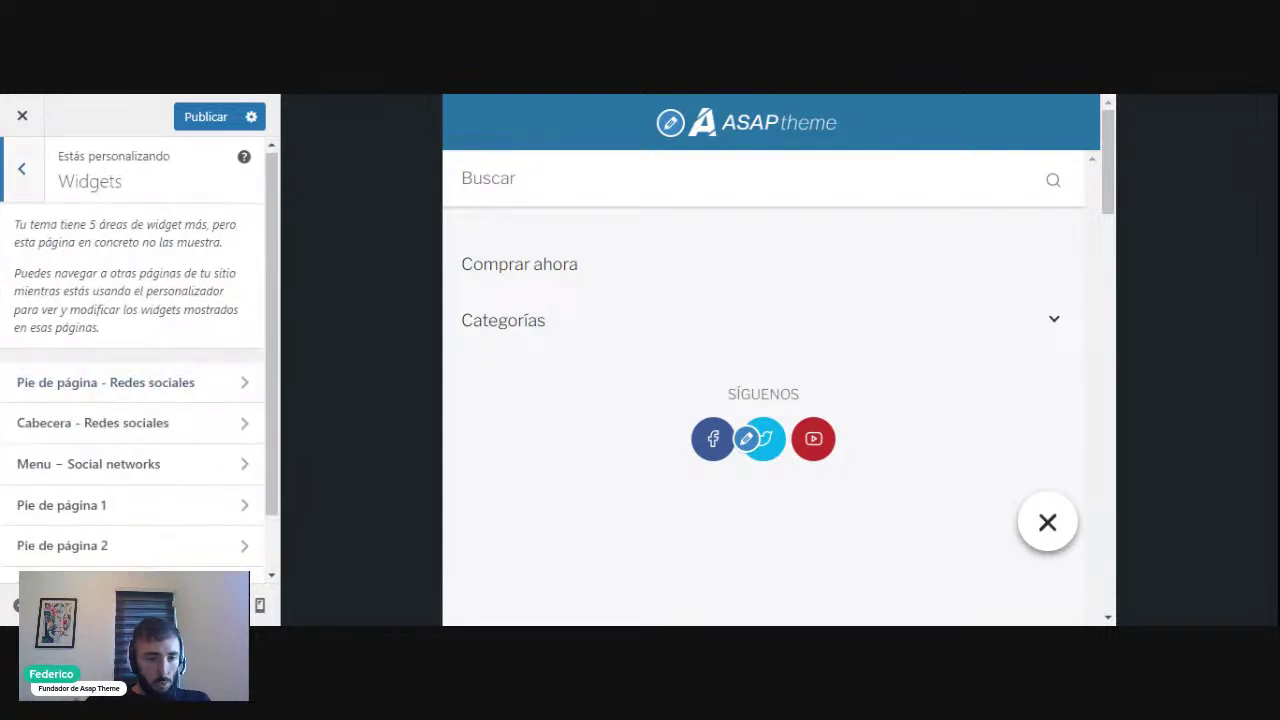
{"action": "scroll", "coordinate": [135, 295], "scroll_direction": "down", "scroll_amount": 2}
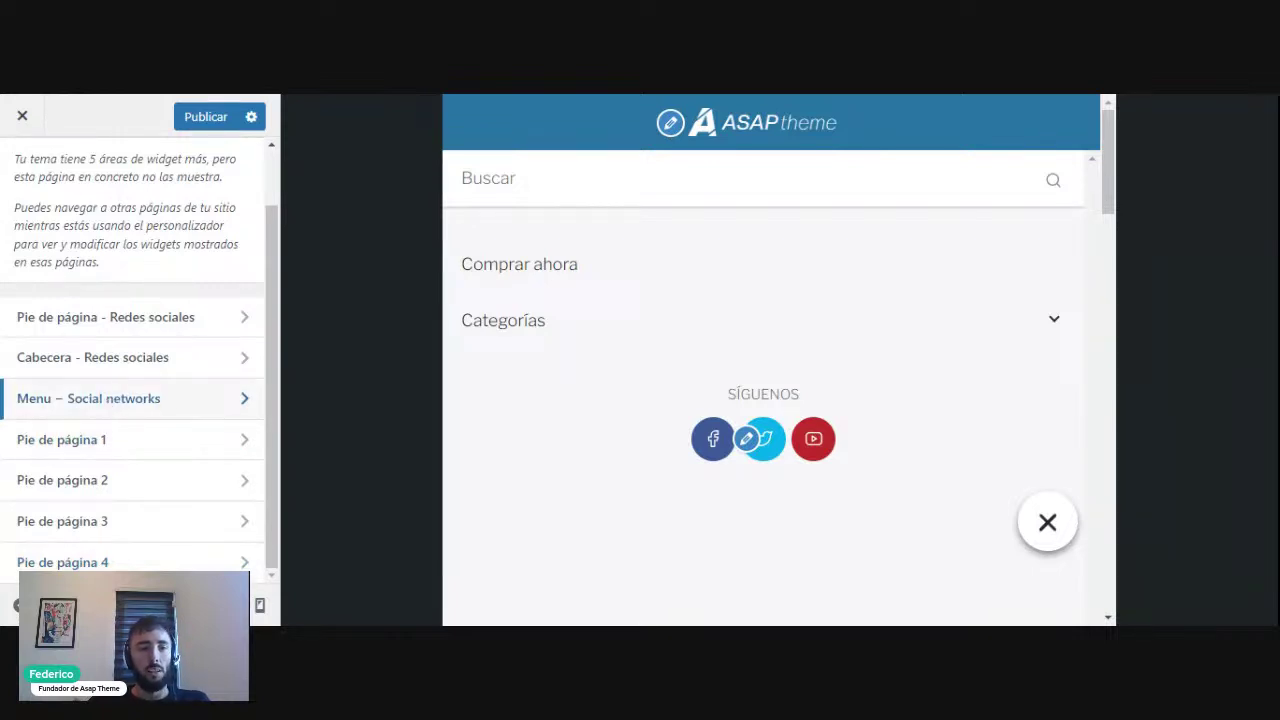
{"action": "left_click", "coordinate": [118, 412]}
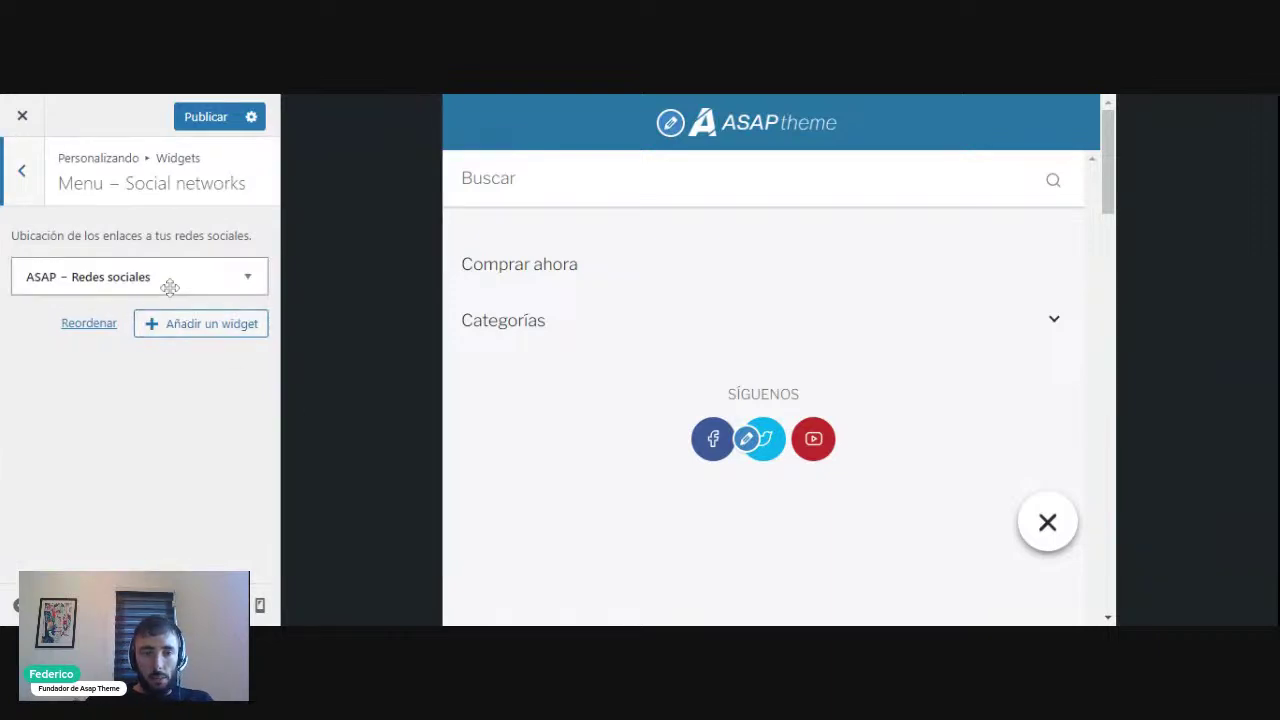
{"action": "left_click", "coordinate": [96, 275]}
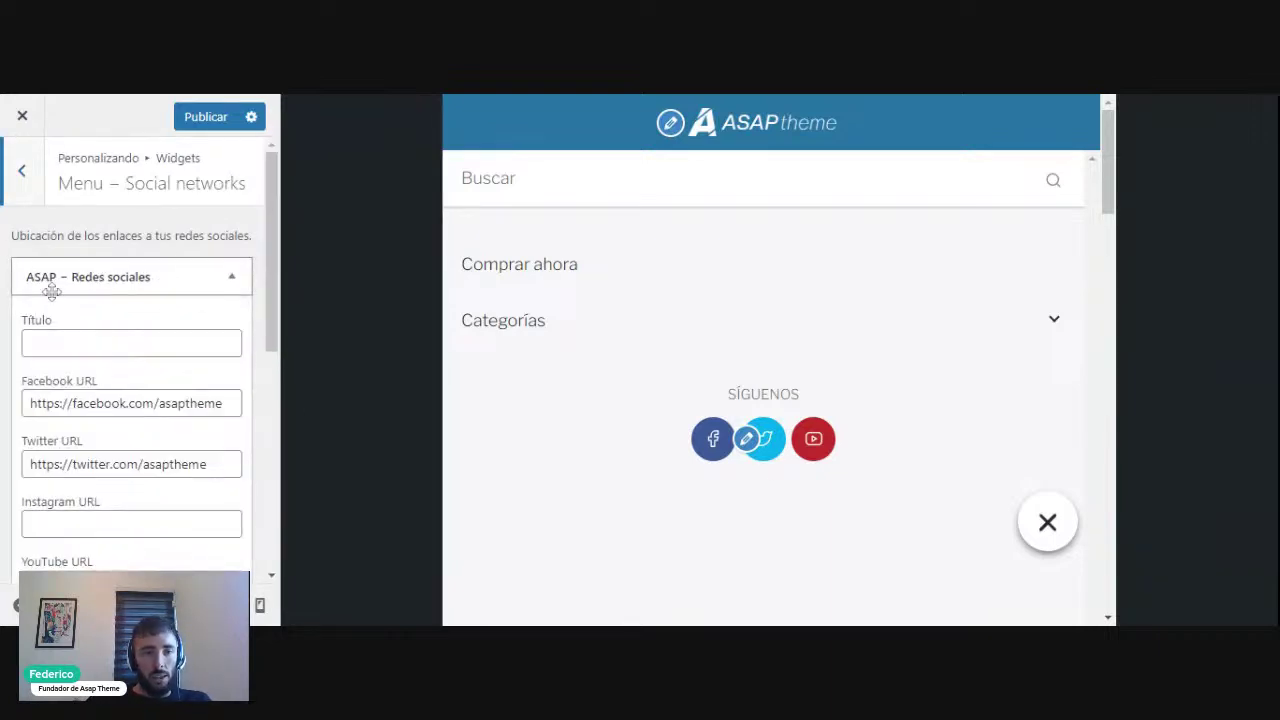
Search the available widgets for "asap" and return to the existing ASAP – Redes sociales widget's settings.
{"action": "left_click", "coordinate": [118, 276]}
{"action": "left_click", "coordinate": [214, 337]}
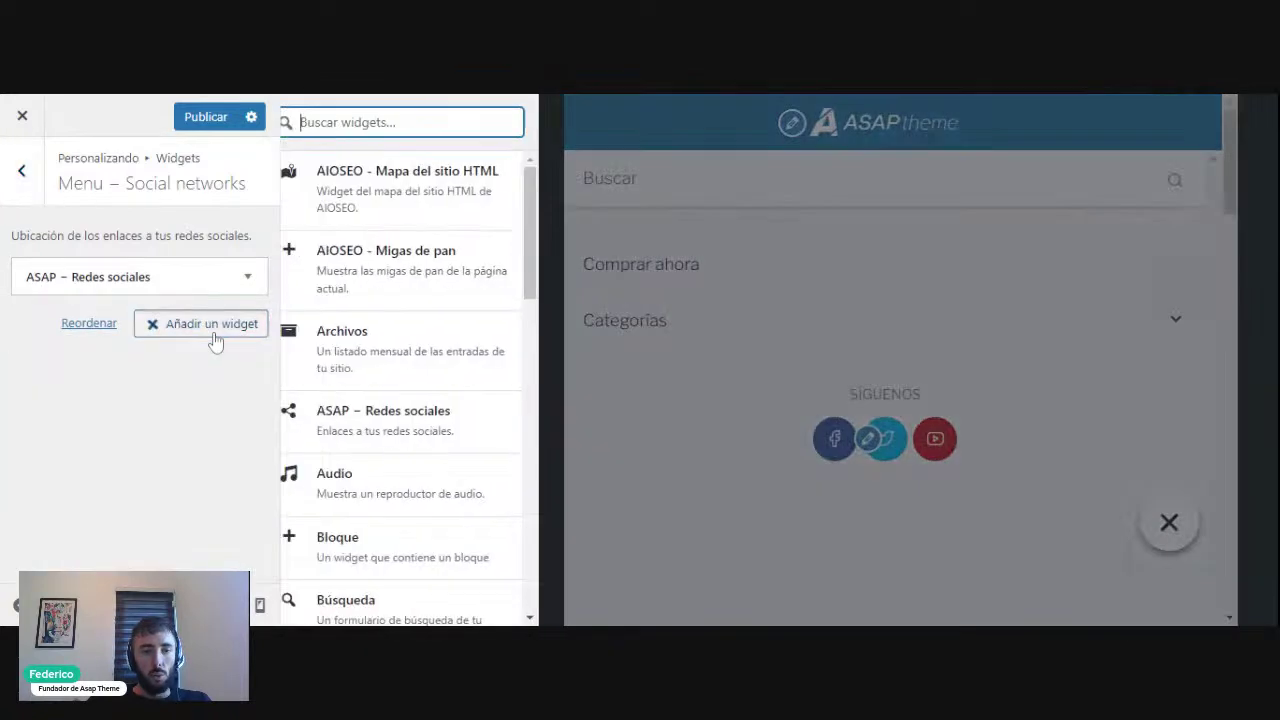
{"action": "type", "text": "asap"}
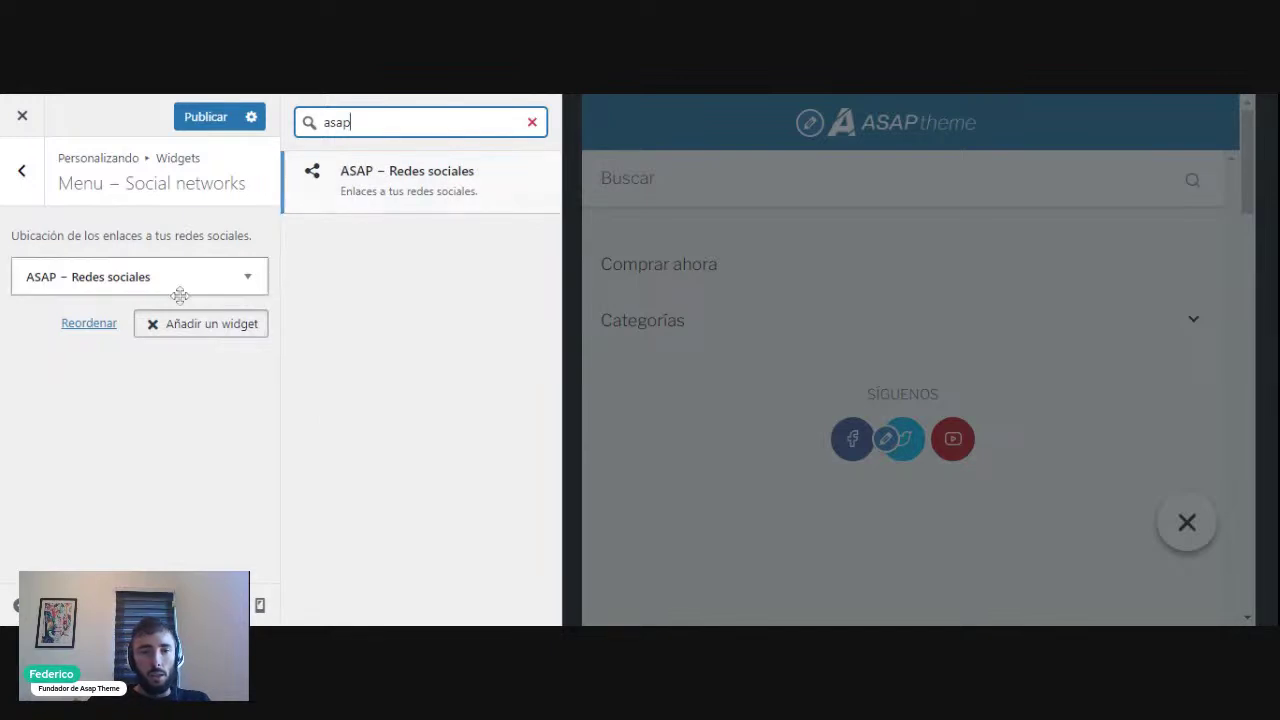
{"action": "left_click", "coordinate": [214, 274]}
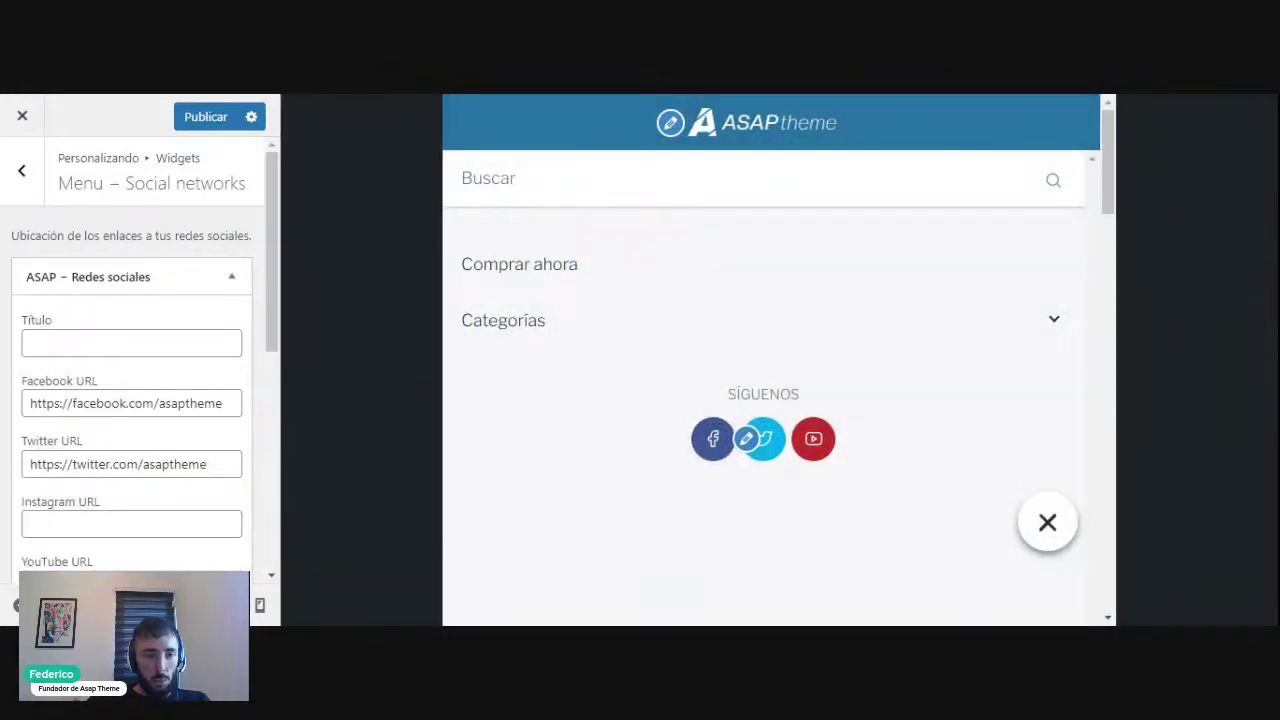
Review the widget's social network fields and enter rgege as the Pinterest URL and erge as the Telegram URL.
{"action": "scroll", "coordinate": [46, 271], "scroll_direction": "down", "scroll_amount": 1}
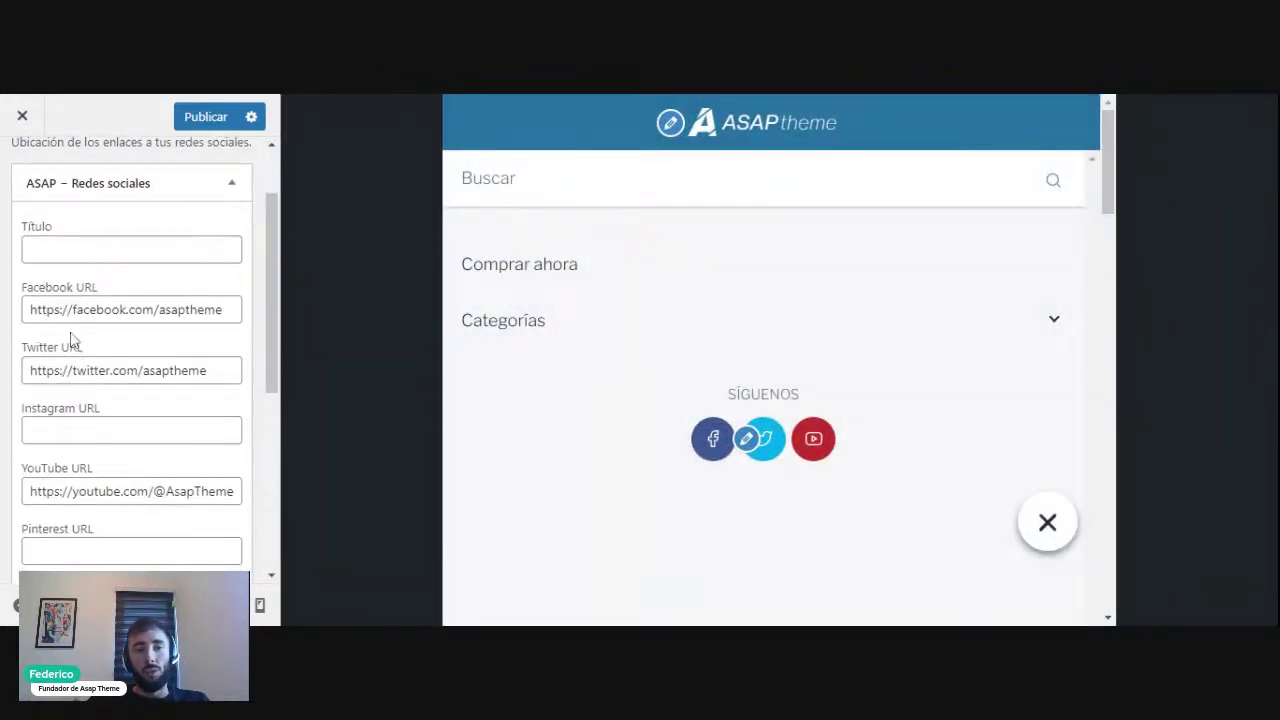
{"action": "scroll", "coordinate": [79, 424], "scroll_direction": "down", "scroll_amount": 3}
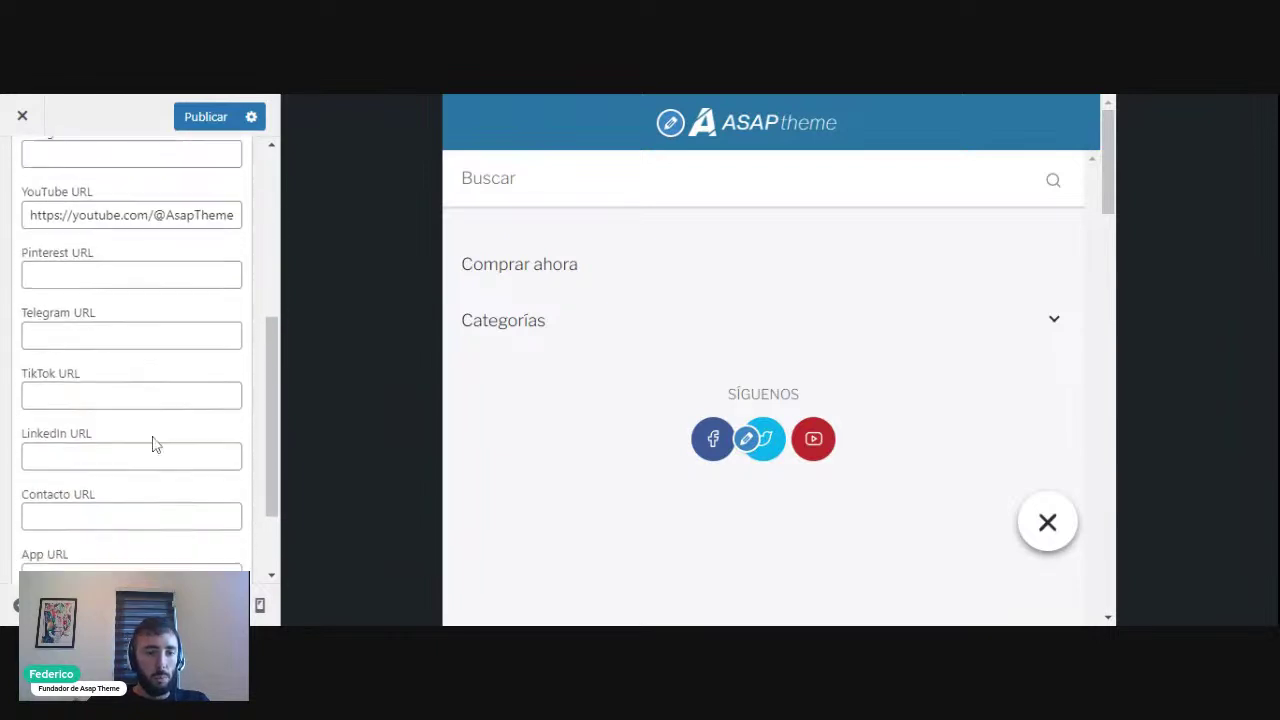
{"action": "scroll", "coordinate": [140, 302], "scroll_direction": "down", "scroll_amount": 1}
{"action": "scroll", "coordinate": [140, 374], "scroll_direction": "up", "scroll_amount": 4}
{"action": "left_click", "coordinate": [130, 442]}
{"action": "type", "text": "rgege"}
{"action": "left_click", "coordinate": [130, 503]}
{"action": "type", "text": "erge"}
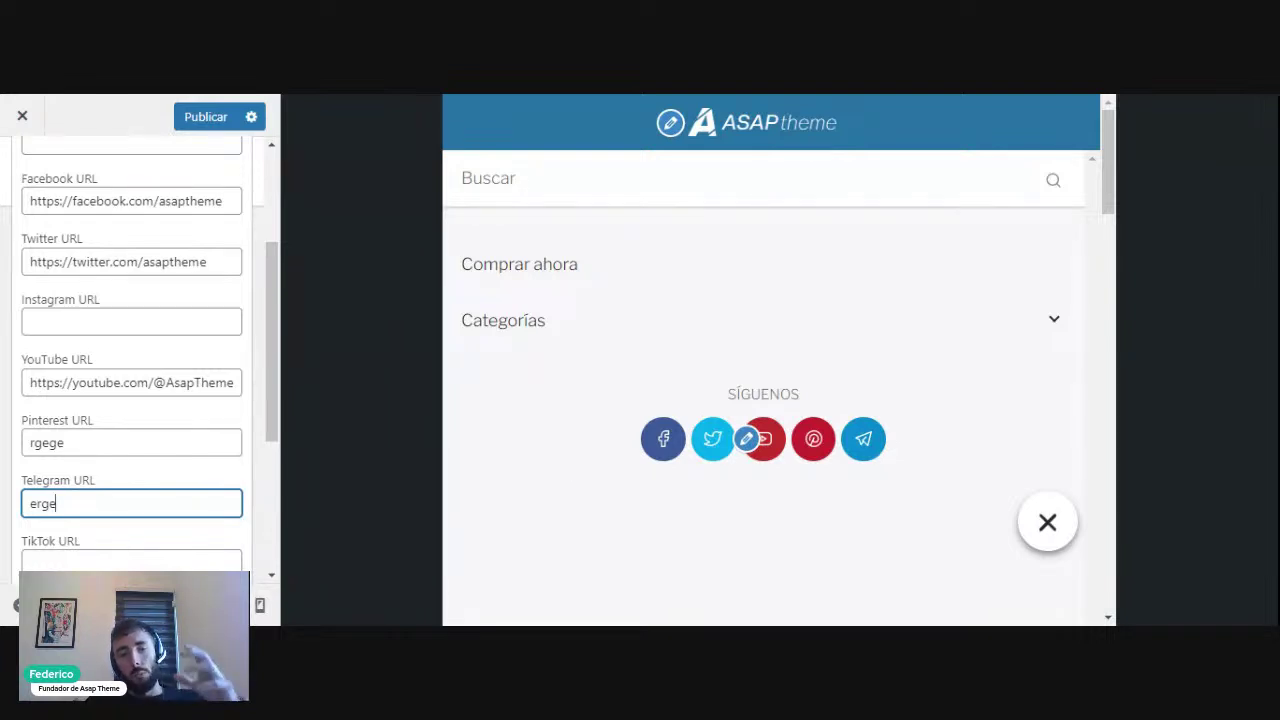
Try sdhfs as the ASAP – Redes sociales widget's Título, check it in the preview and clear the title.
{"action": "scroll", "coordinate": [57, 360], "scroll_direction": "up", "scroll_amount": 3}
{"action": "left_click", "coordinate": [131, 343]}
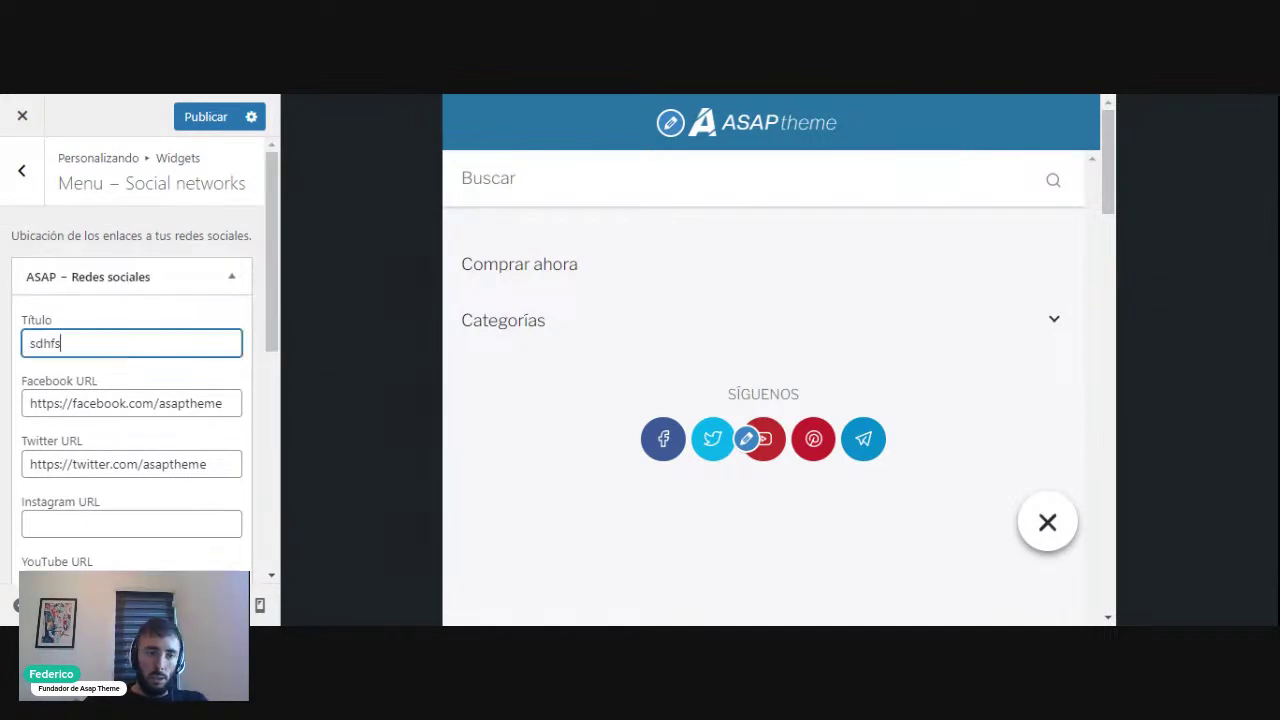
{"action": "left_click", "coordinate": [748, 396]}
{"action": "left_click_drag", "start_coordinate": [131, 343], "coordinate": [3, 366]}
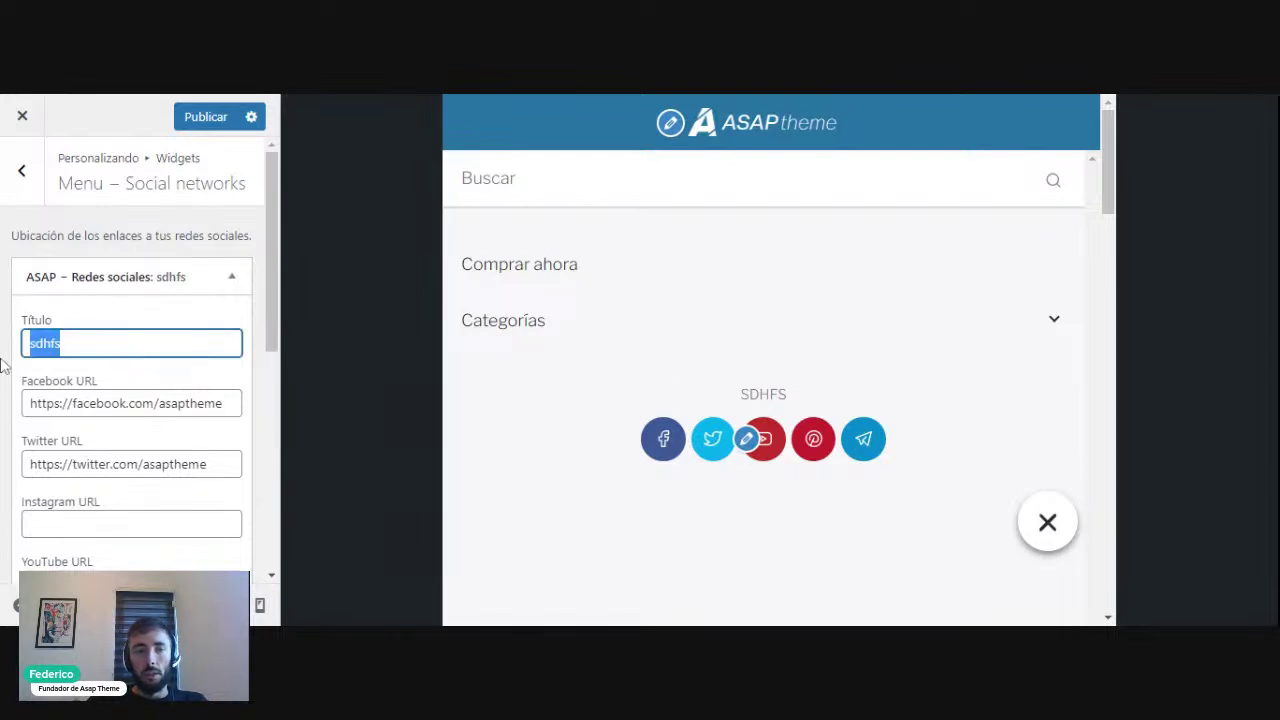
{"action": "key", "text": "BackSpace"}
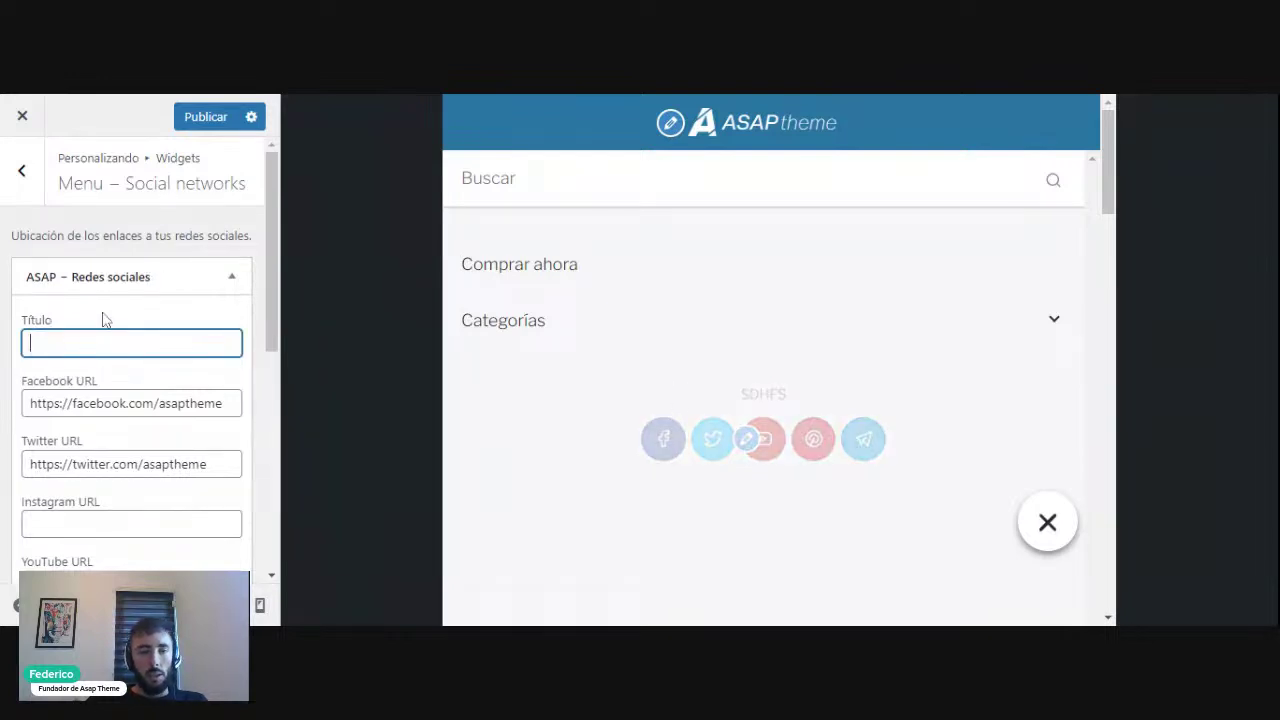
Clear the Pinterest URL and Telegram URL values in the ASAP – Redes sociales widget.
{"action": "scroll", "coordinate": [157, 433], "scroll_direction": "down", "scroll_amount": 3}
{"action": "left_click_drag", "start_coordinate": [150, 364], "coordinate": [4, 392]}
{"action": "key", "text": "BackSpace"}
{"action": "left_click_drag", "start_coordinate": [130, 424], "coordinate": [4, 422]}
{"action": "key", "text": "BackSpace"}
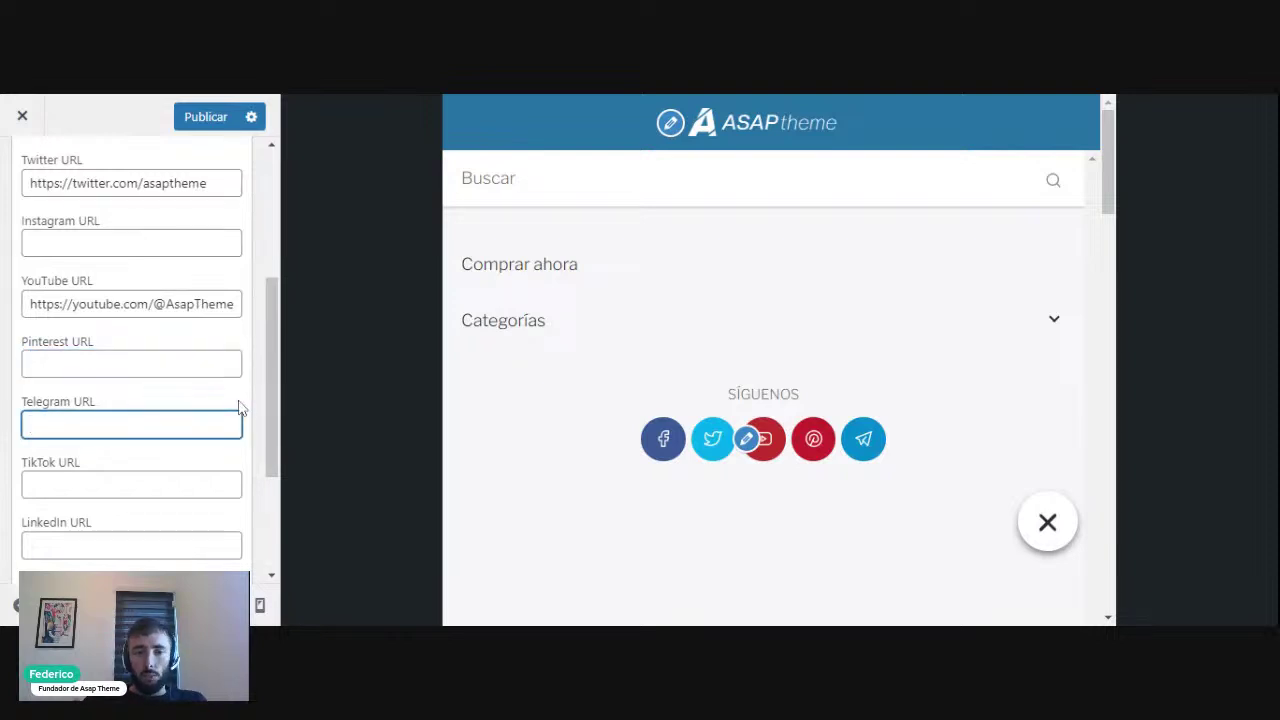
Leave the widget areas, close the menu in the preview and open Opciones de cabecera within Asap Theme – Opciones.
{"action": "scroll", "coordinate": [240, 405], "scroll_direction": "up", "scroll_amount": 5}
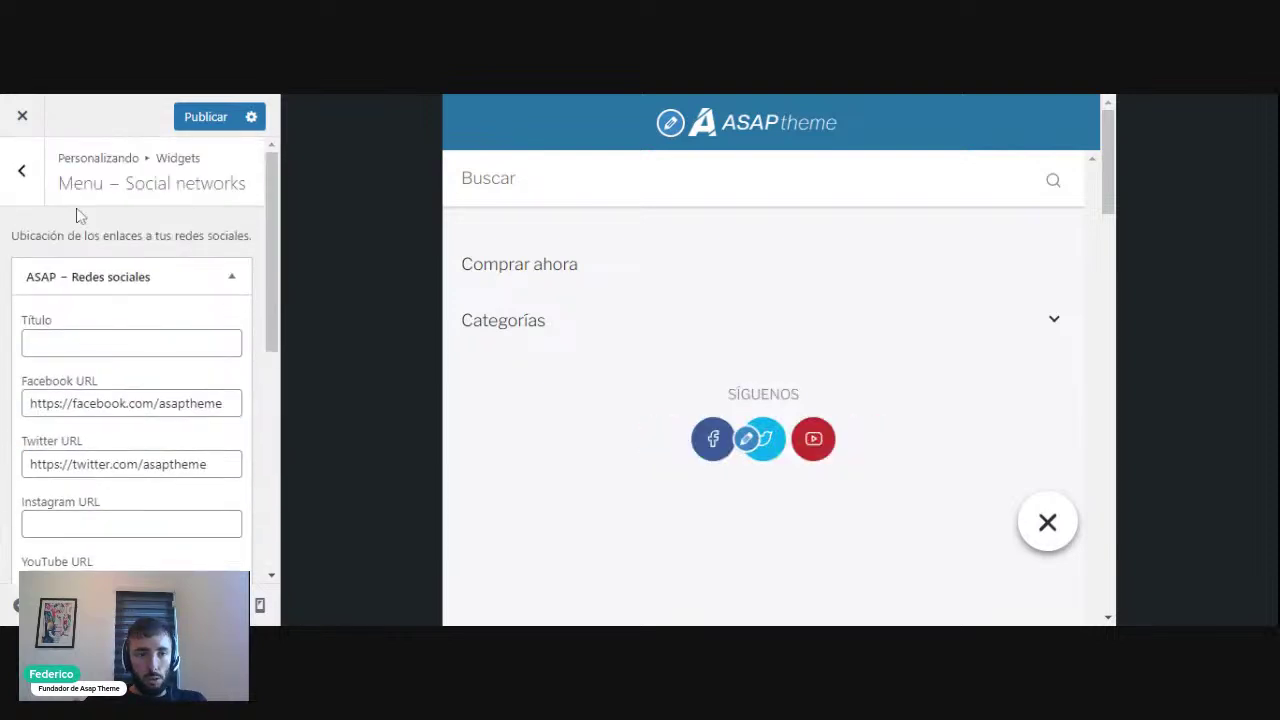
{"action": "left_click", "coordinate": [21, 170]}
{"action": "left_click", "coordinate": [1048, 530]}
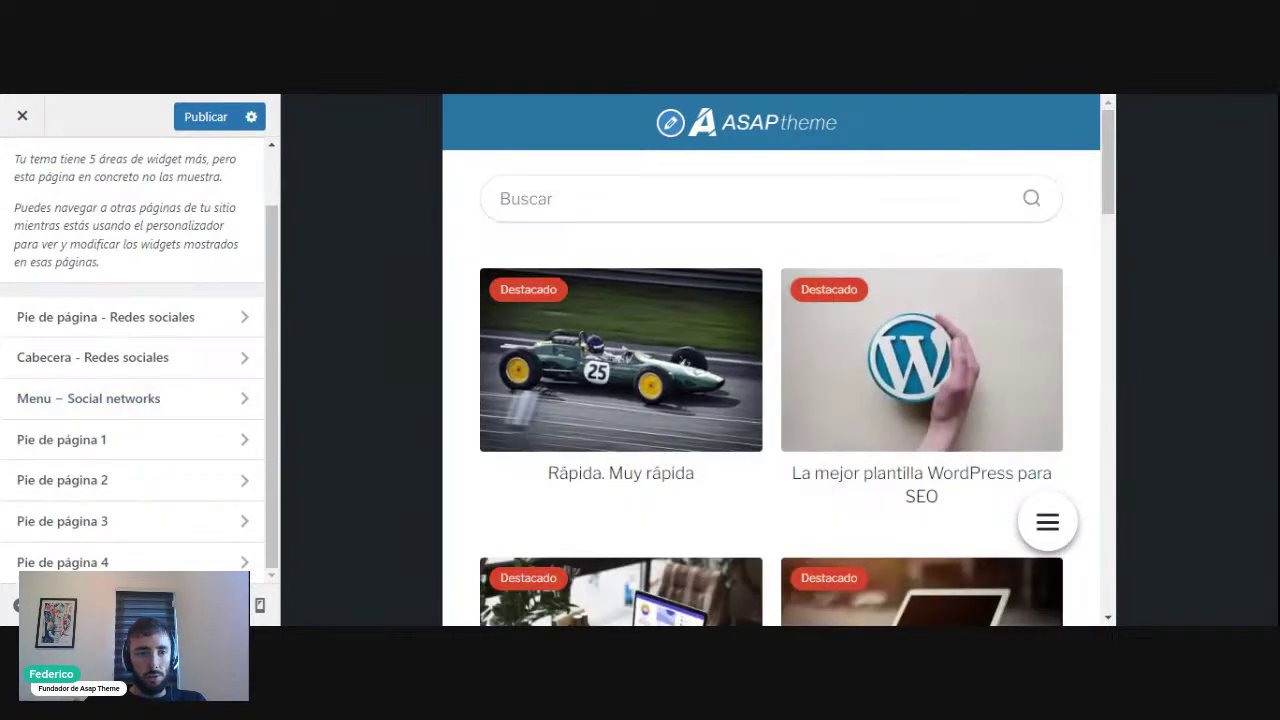
{"action": "scroll", "coordinate": [23, 170], "scroll_direction": "up", "scroll_amount": 2}
{"action": "left_click", "coordinate": [21, 170]}
{"action": "left_click", "coordinate": [160, 450]}
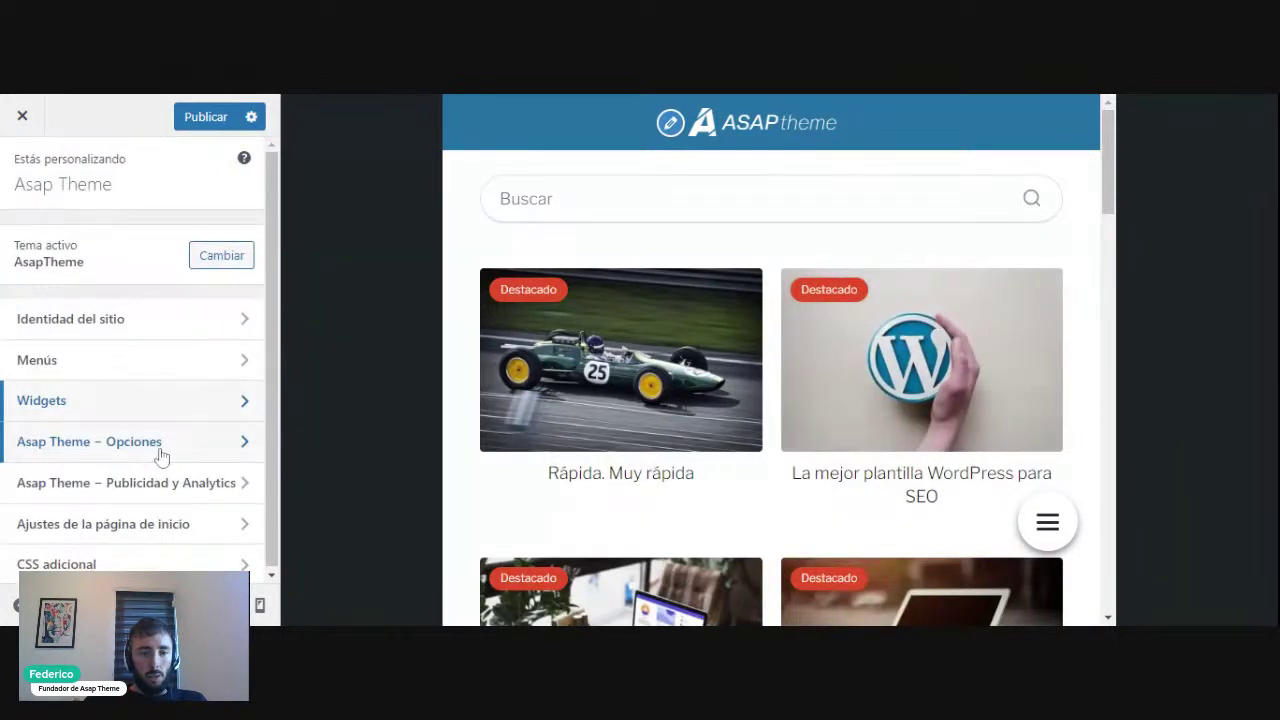
{"action": "left_click", "coordinate": [145, 488]}
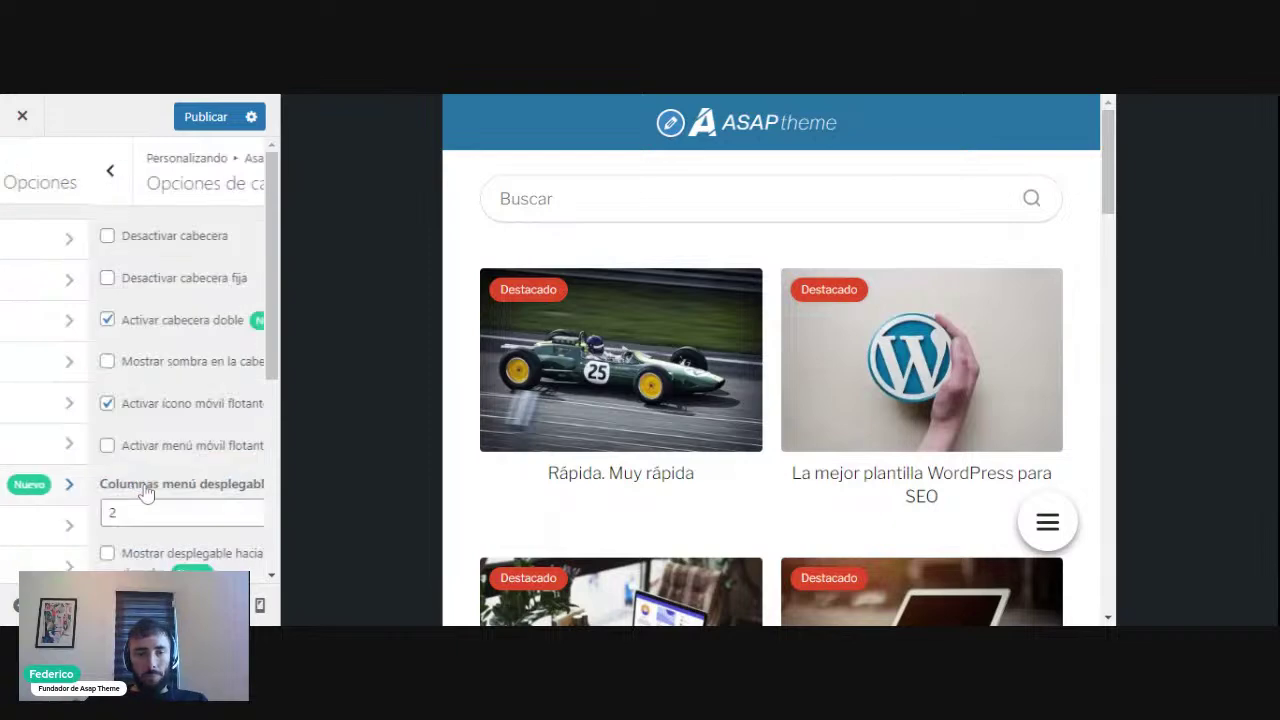
Disable Activar cabecera doble, enable Mostrar desplegable hacia la derecha and check the Categorías dropdown in the desktop preview.
{"action": "scroll", "coordinate": [174, 291], "scroll_direction": "down", "scroll_amount": 1}
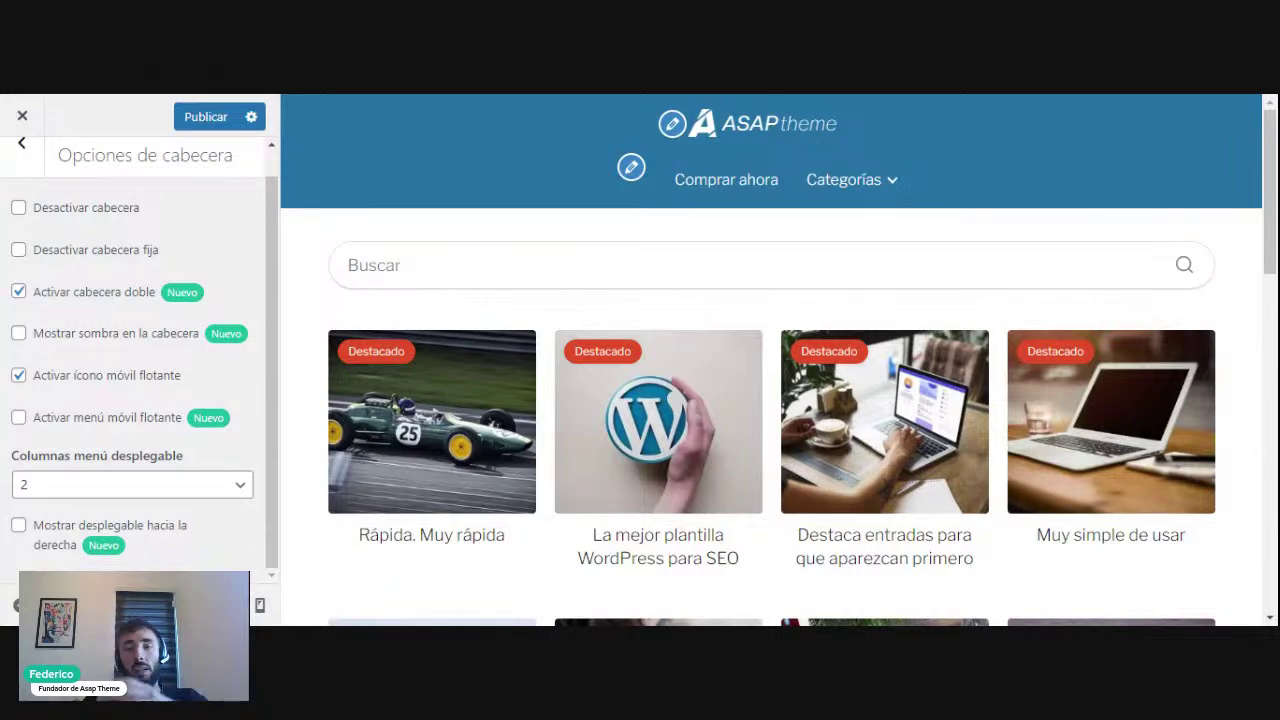
{"action": "mouse_move", "coordinate": [893, 190]}
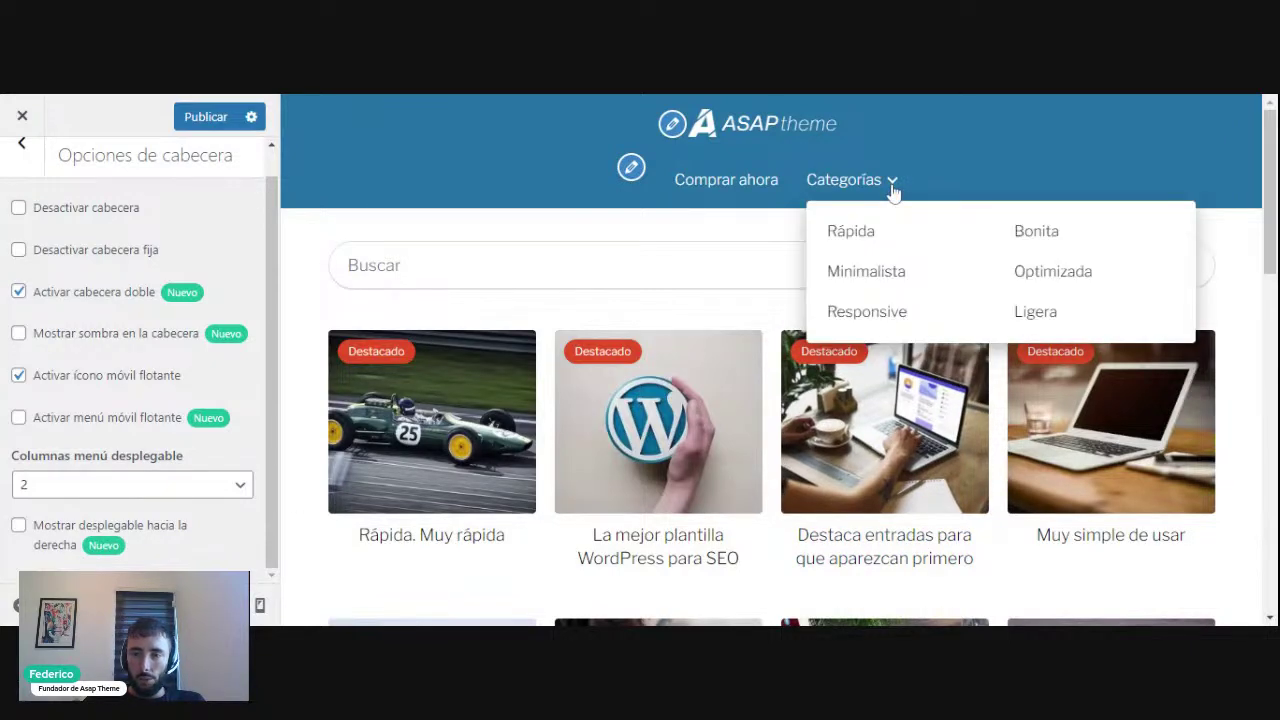
{"action": "left_click", "coordinate": [161, 527]}
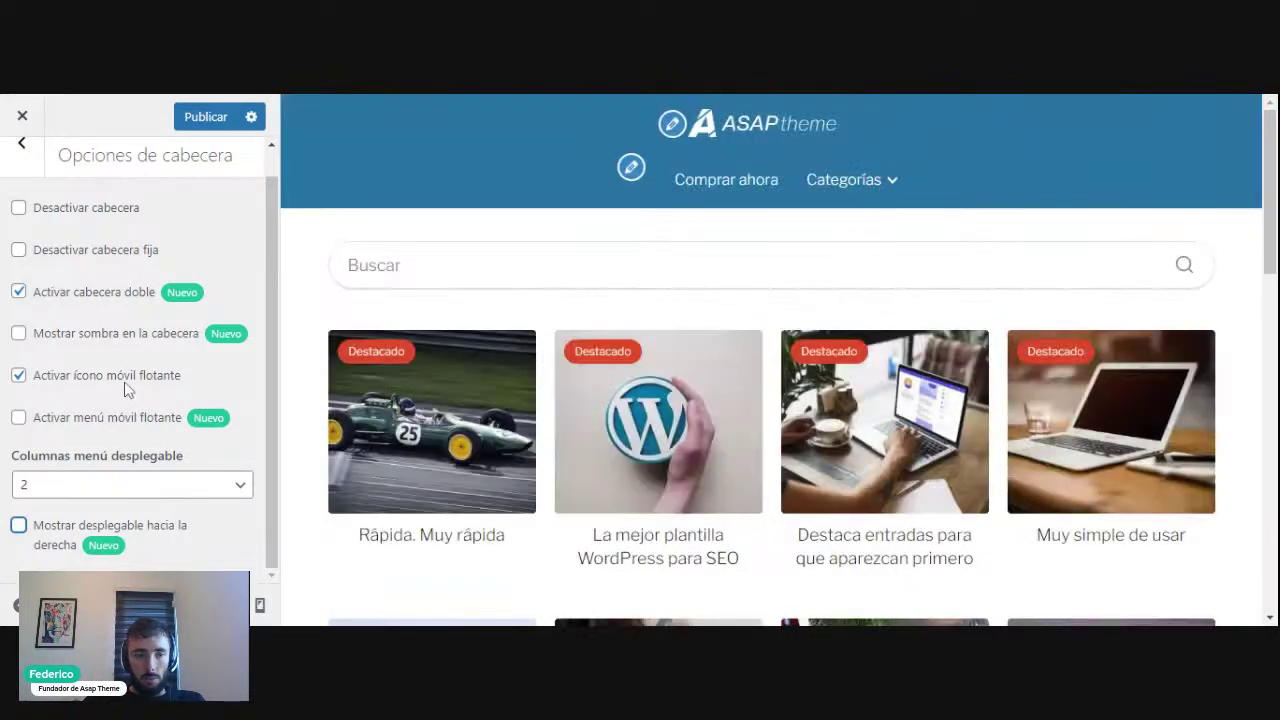
{"action": "left_click", "coordinate": [122, 298]}
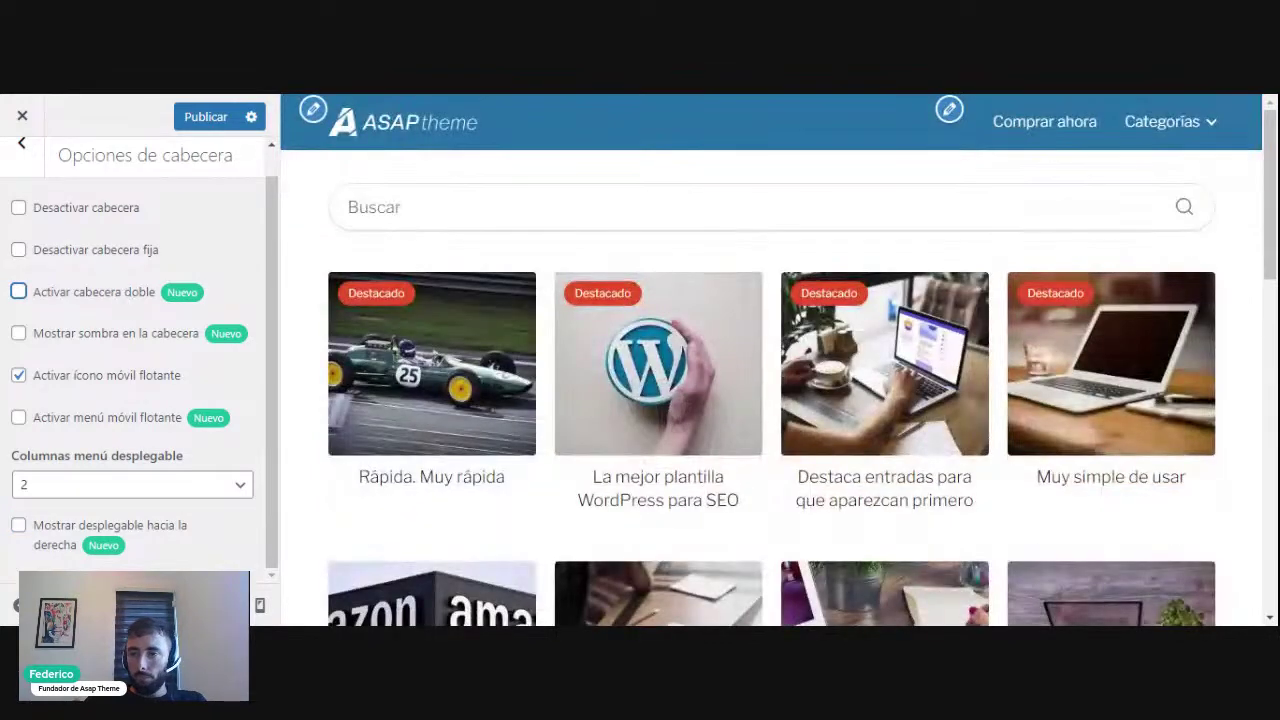
{"action": "mouse_move", "coordinate": [1210, 133]}
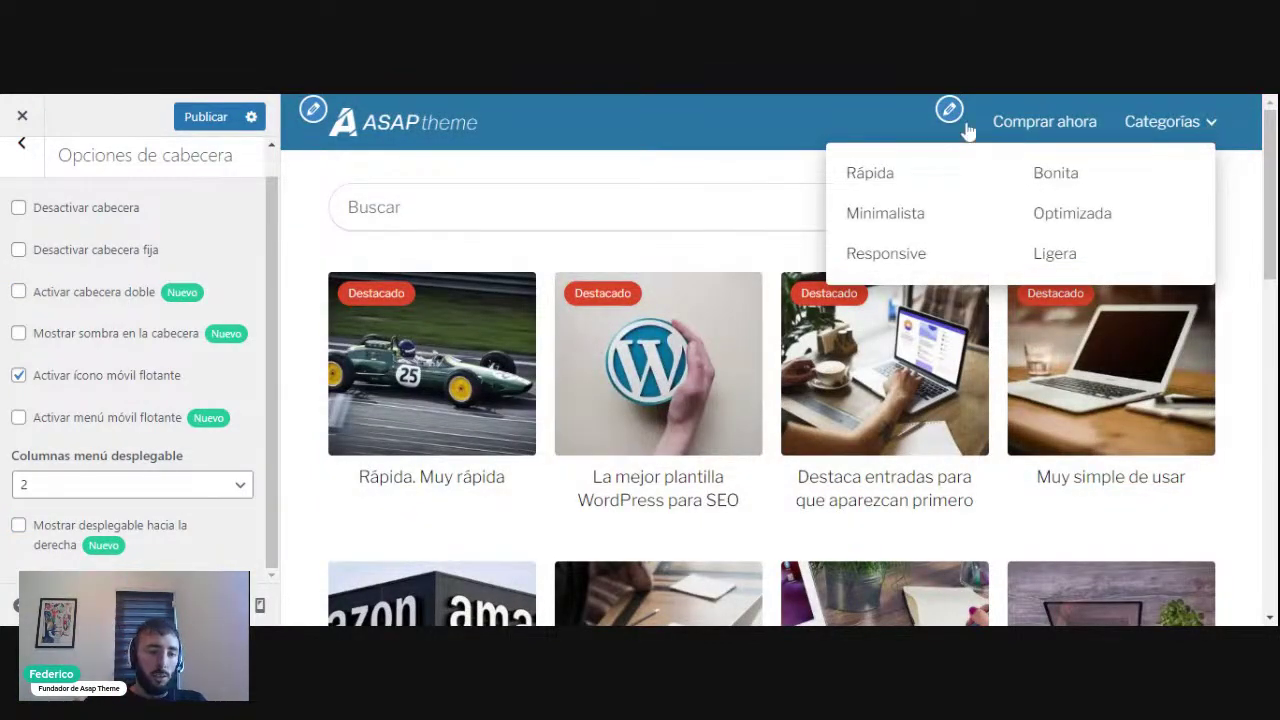
{"action": "left_click", "coordinate": [105, 528]}
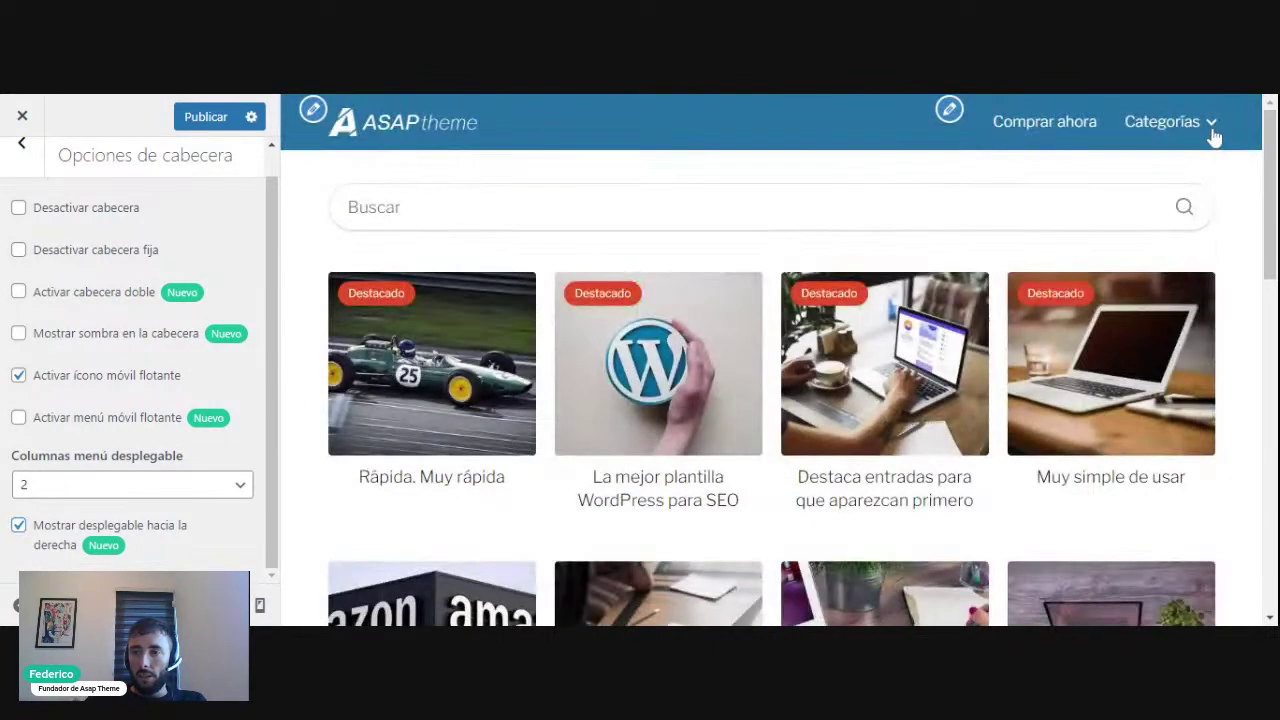
{"action": "mouse_move", "coordinate": [1211, 129]}
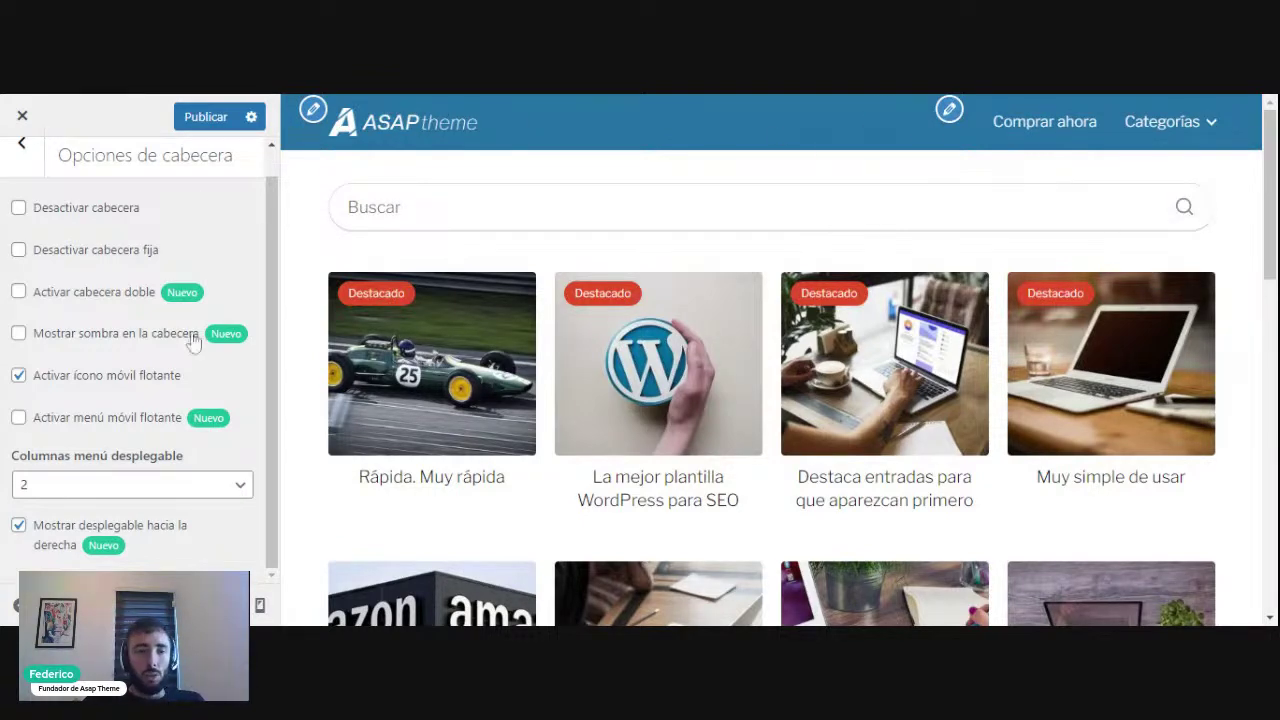
Re-enable Activar cabecera doble, check the Categorías dropdown and disable Mostrar desplegable hacia la derecha.
{"action": "left_click", "coordinate": [108, 296]}
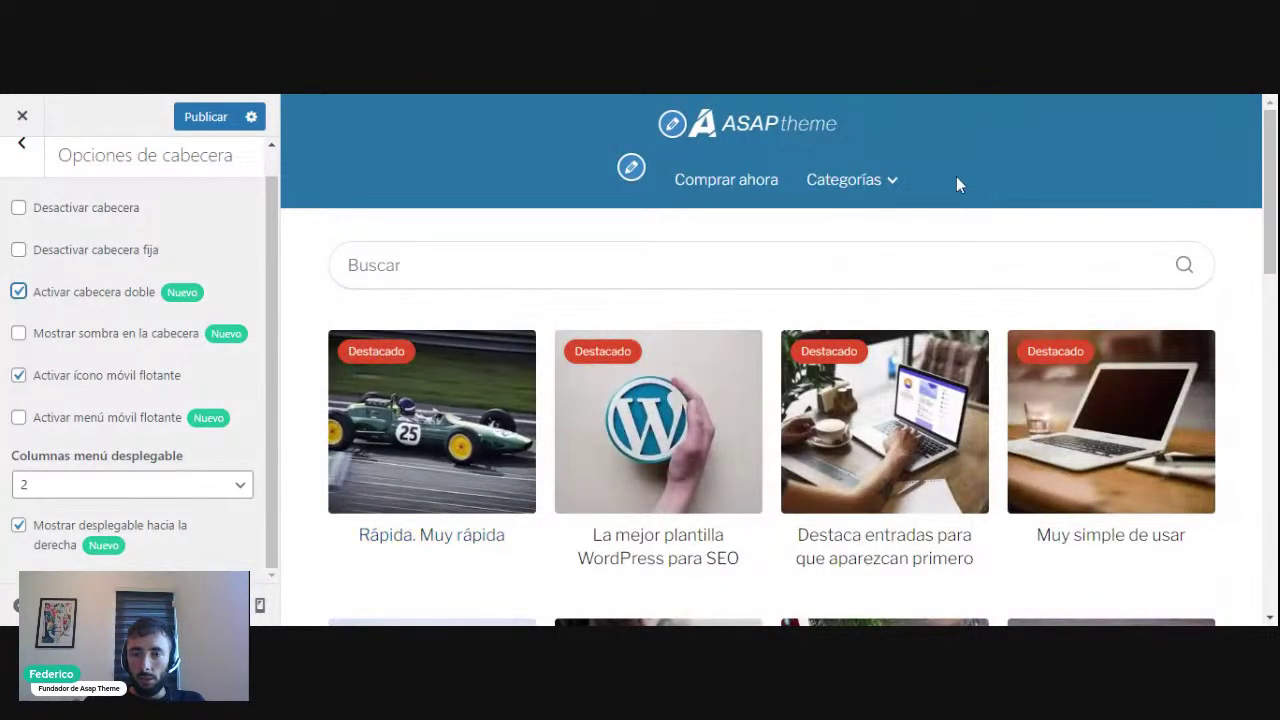
{"action": "left_click", "coordinate": [893, 185]}
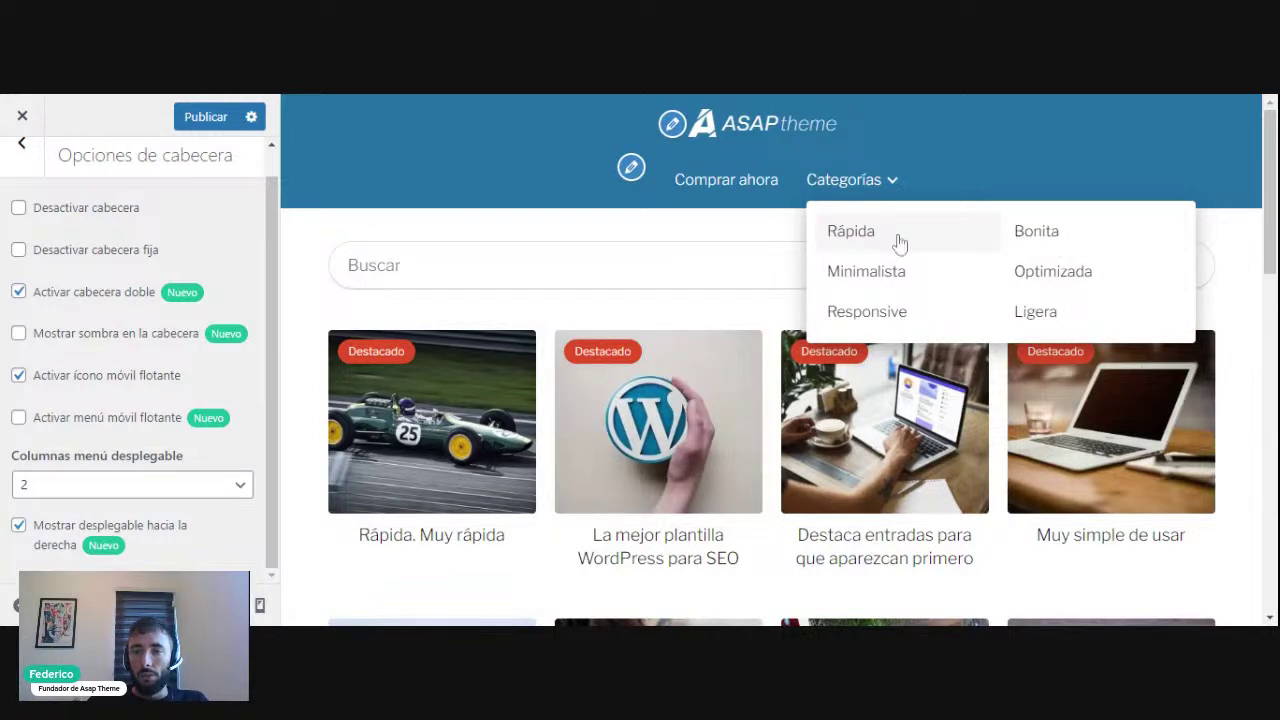
{"action": "left_click", "coordinate": [748, 244]}
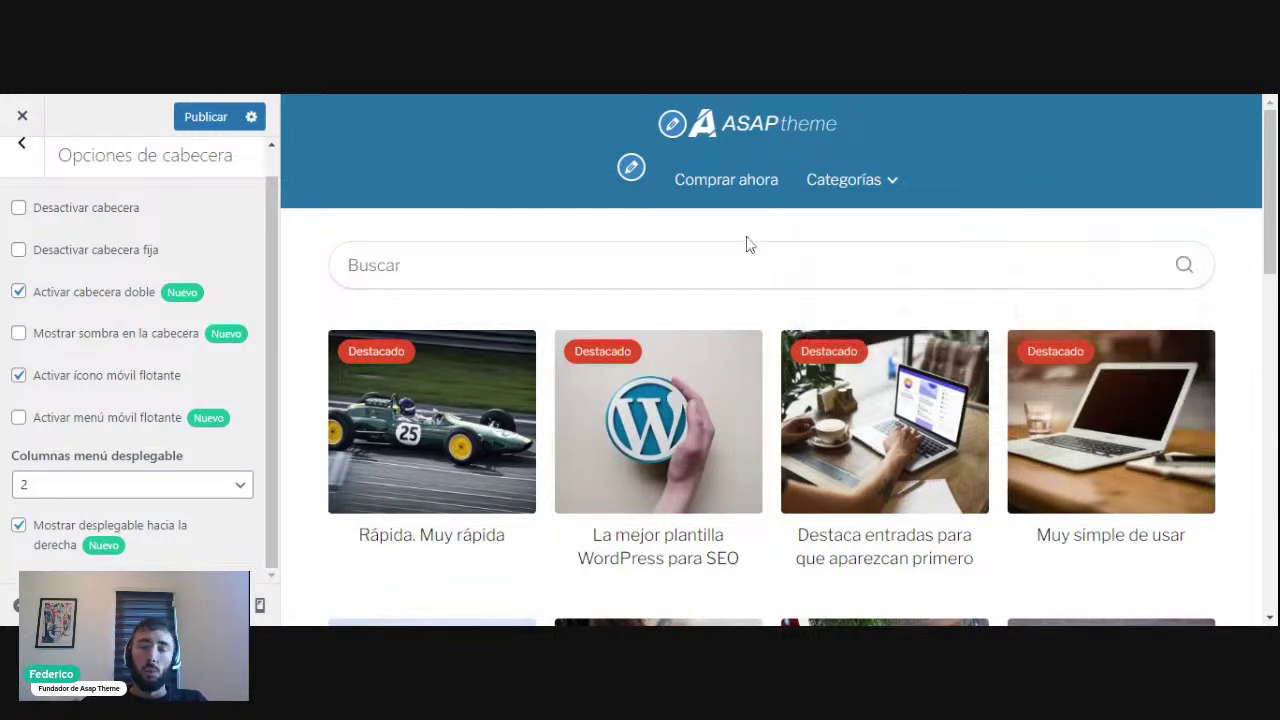
{"action": "left_click", "coordinate": [128, 530]}
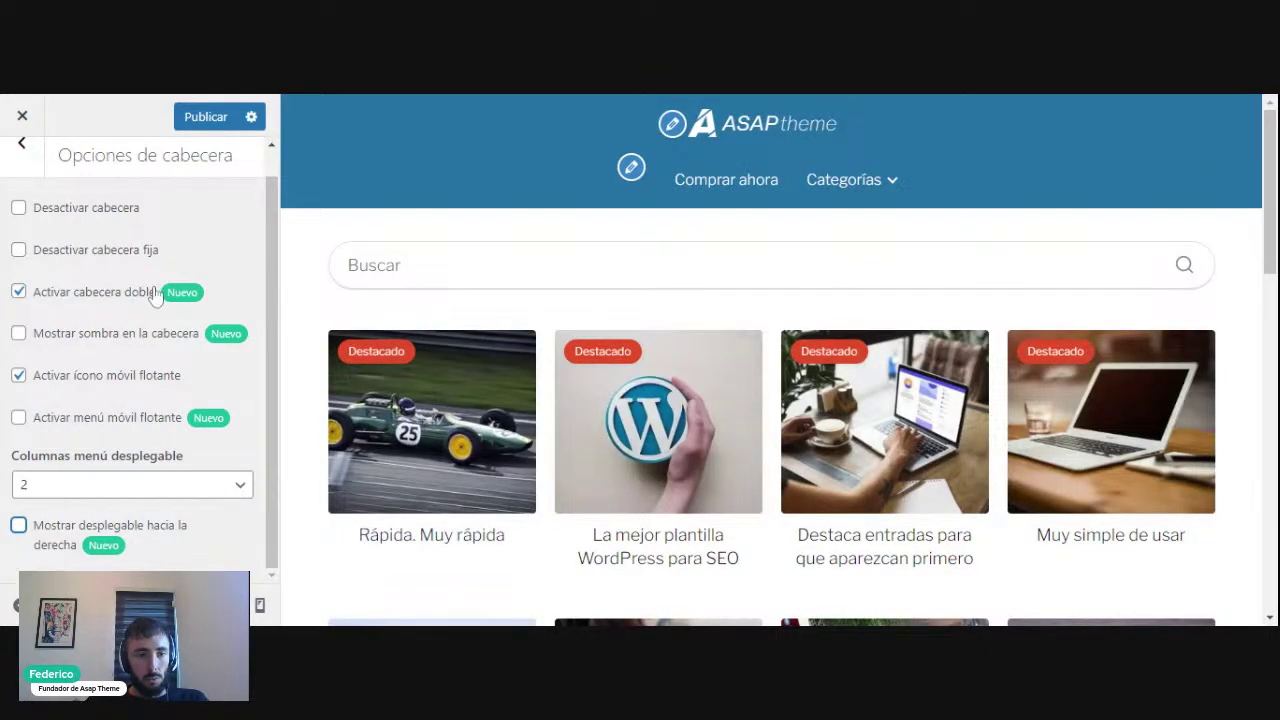
Examine how the fixed double header behaves along the length of the home page in the desktop preview.
{"action": "scroll", "coordinate": [770, 400], "scroll_direction": "down", "scroll_amount": 6}
{"action": "scroll", "coordinate": [770, 400], "scroll_direction": "up", "scroll_amount": 6}
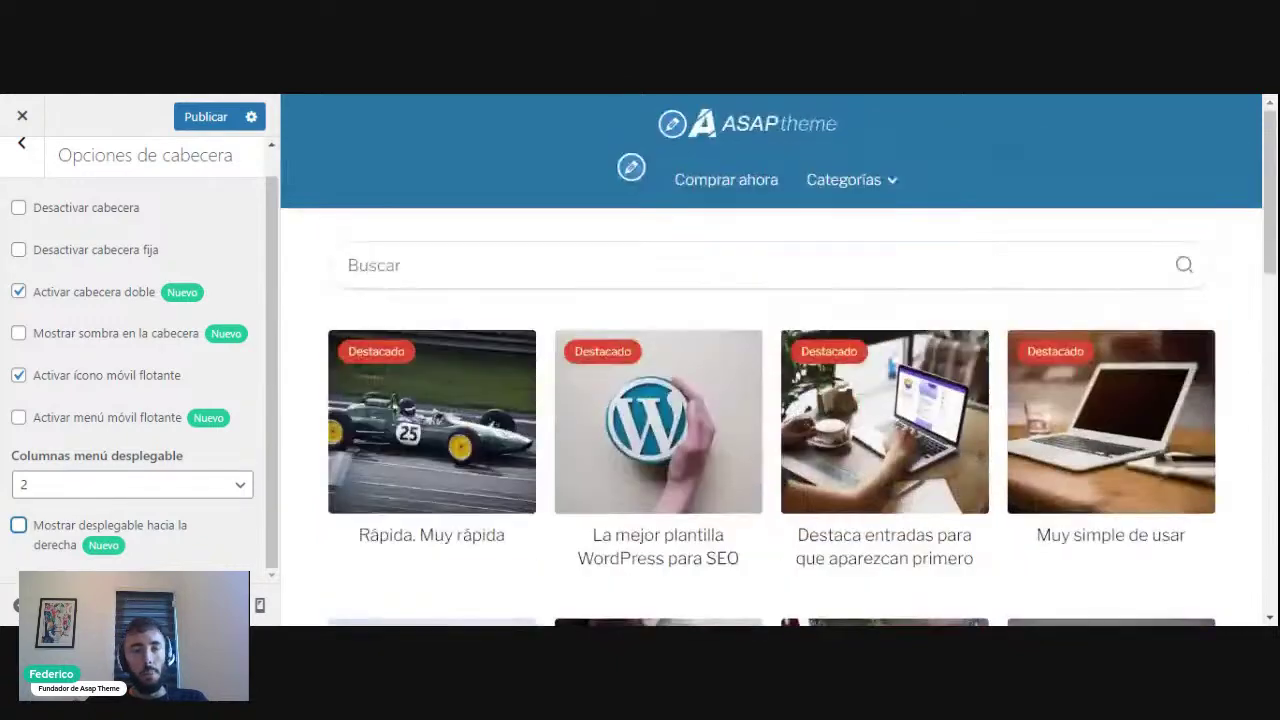
{"action": "scroll", "coordinate": [770, 400], "scroll_direction": "down", "scroll_amount": 2}
{"action": "scroll", "coordinate": [770, 400], "scroll_direction": "down", "scroll_amount": 4}
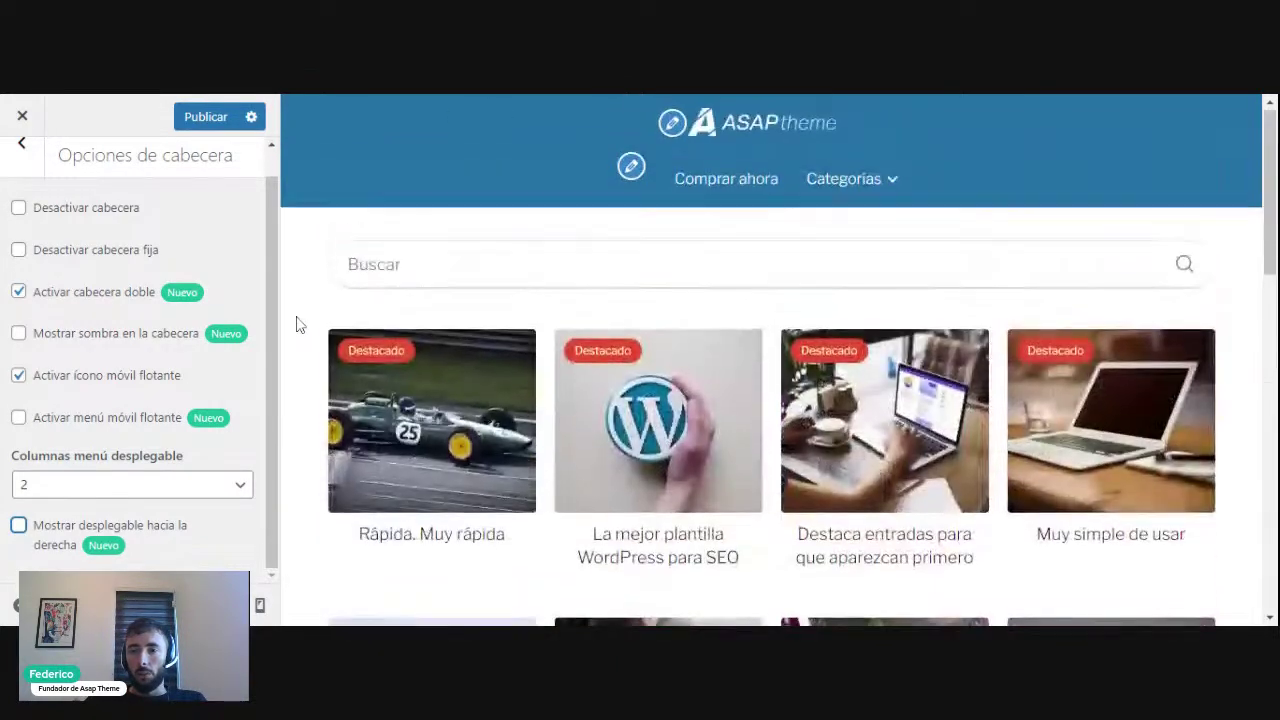
{"action": "scroll", "coordinate": [296, 324], "scroll_direction": "down", "scroll_amount": 3}
{"action": "scroll", "coordinate": [296, 324], "scroll_direction": "up", "scroll_amount": 1}
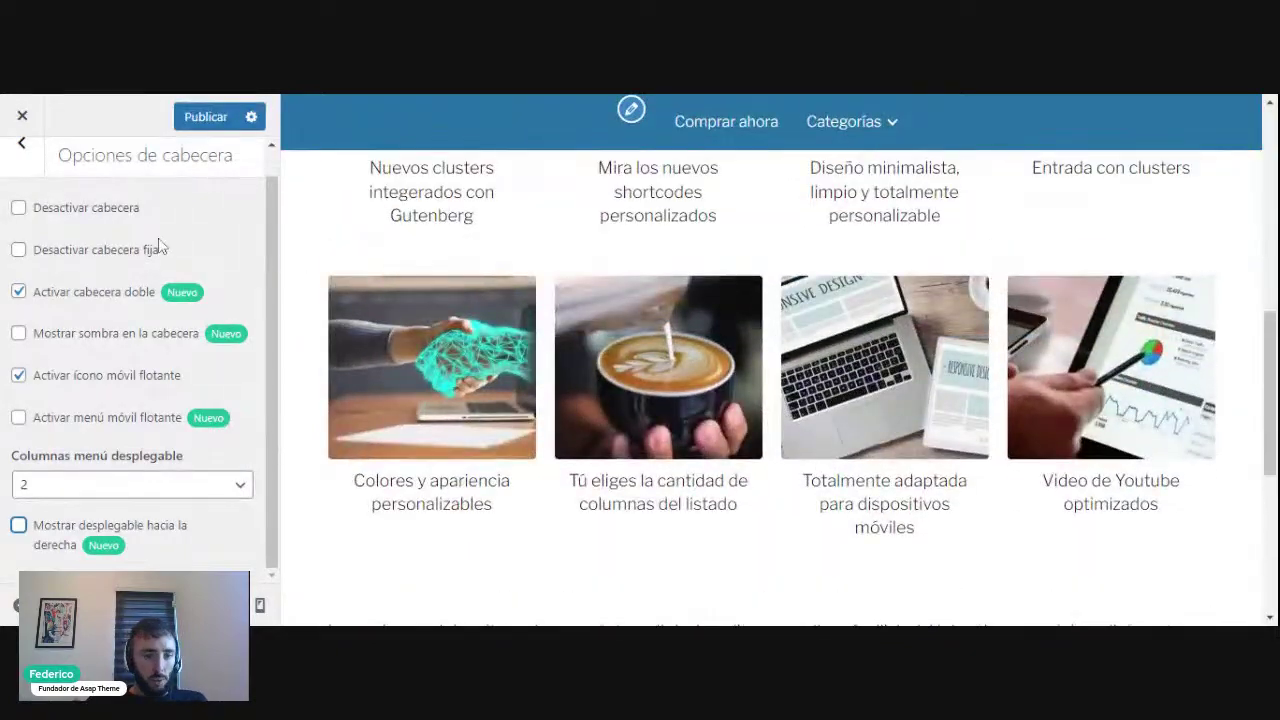
{"action": "scroll", "coordinate": [190, 272], "scroll_direction": "up", "scroll_amount": 1}
Enable Desactivar cabecera fija, check the header along the page and disable the option again.
{"action": "left_click", "coordinate": [151, 279]}
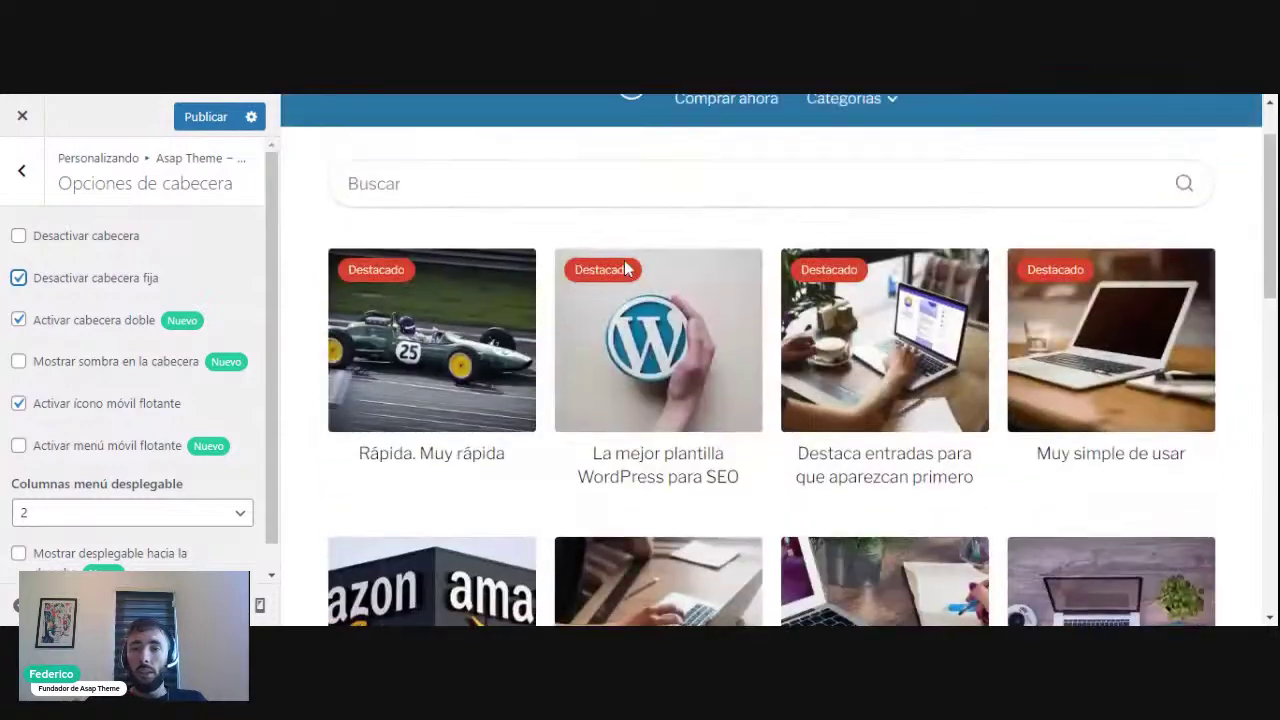
{"action": "scroll", "coordinate": [1244, 307], "scroll_direction": "down", "scroll_amount": 15}
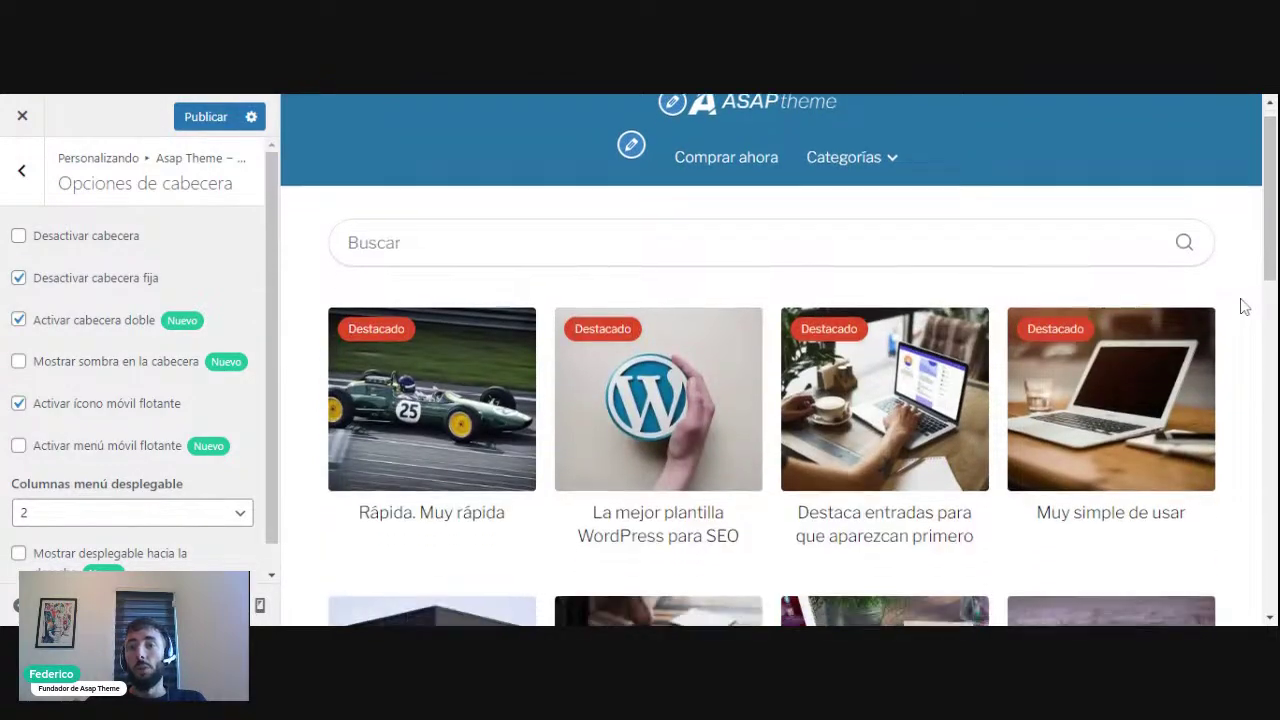
{"action": "scroll", "coordinate": [1244, 307], "scroll_direction": "up", "scroll_amount": 15}
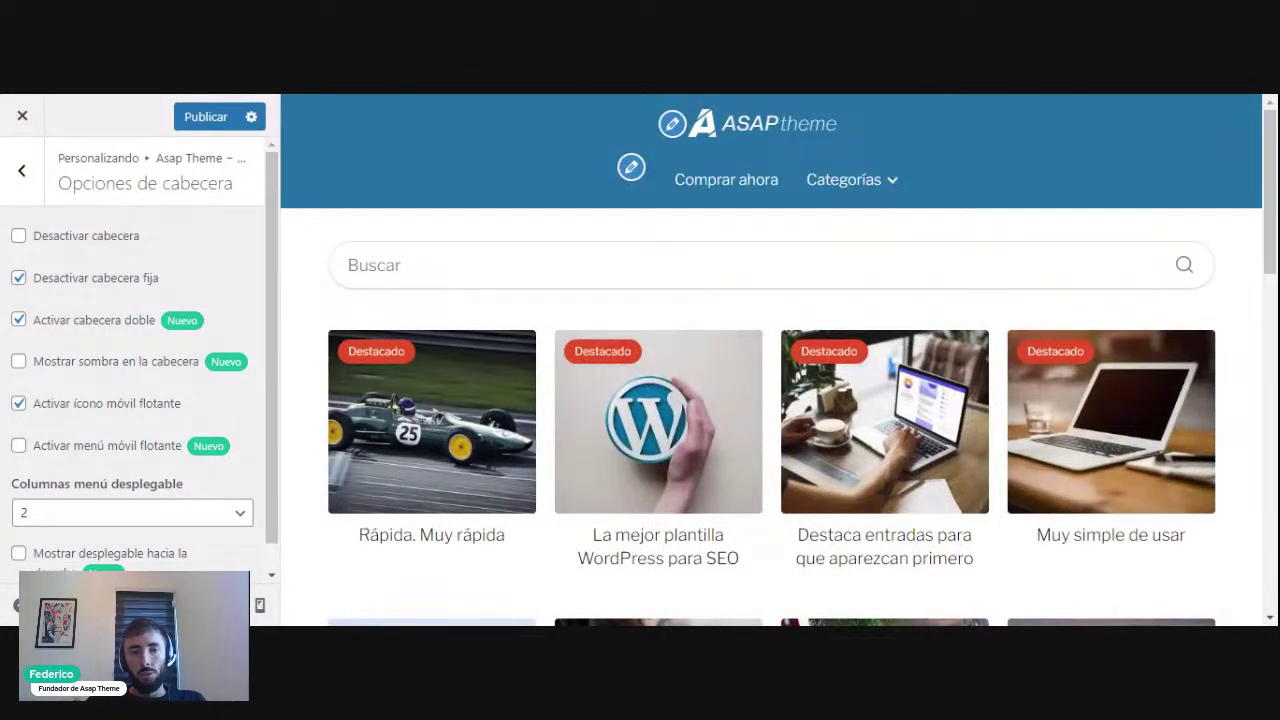
{"action": "left_click", "coordinate": [85, 282]}
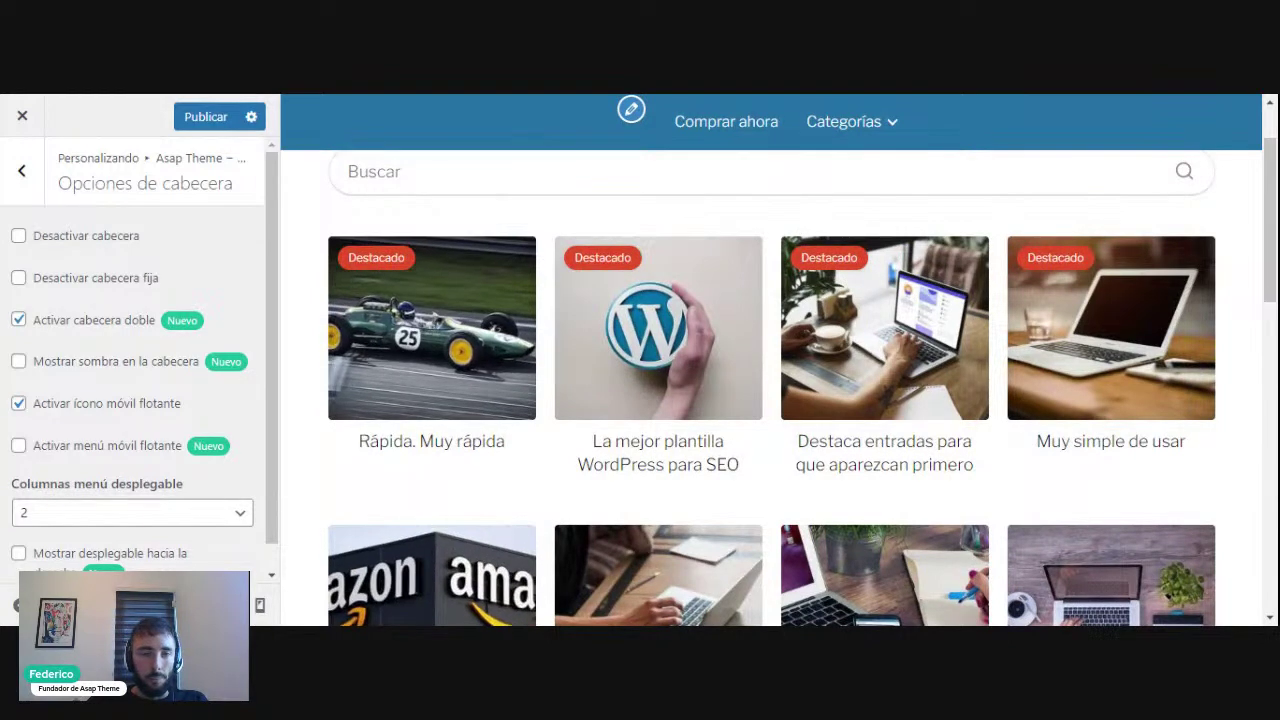
Publish the customizer changes.
{"action": "left_click", "coordinate": [224, 128]}
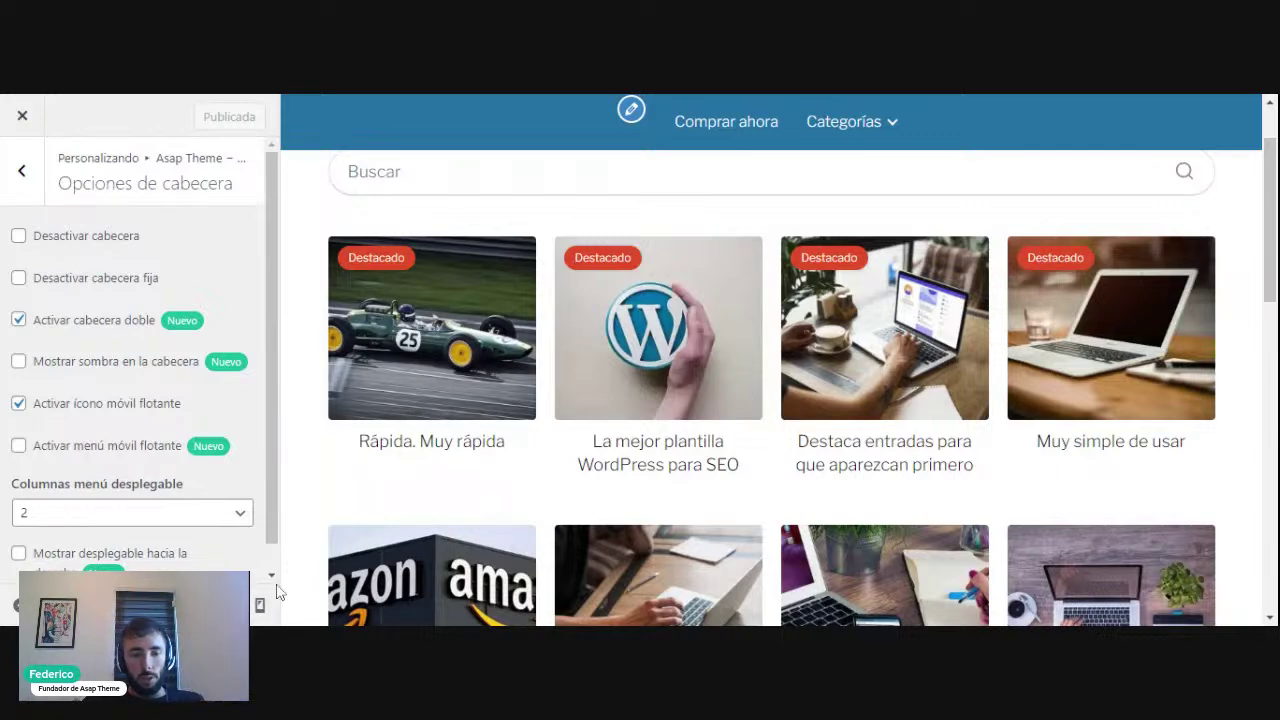
Open the Rápida. Muy rápida post in the preview and test its floating back-to-top button.
{"action": "left_click", "coordinate": [480, 380]}
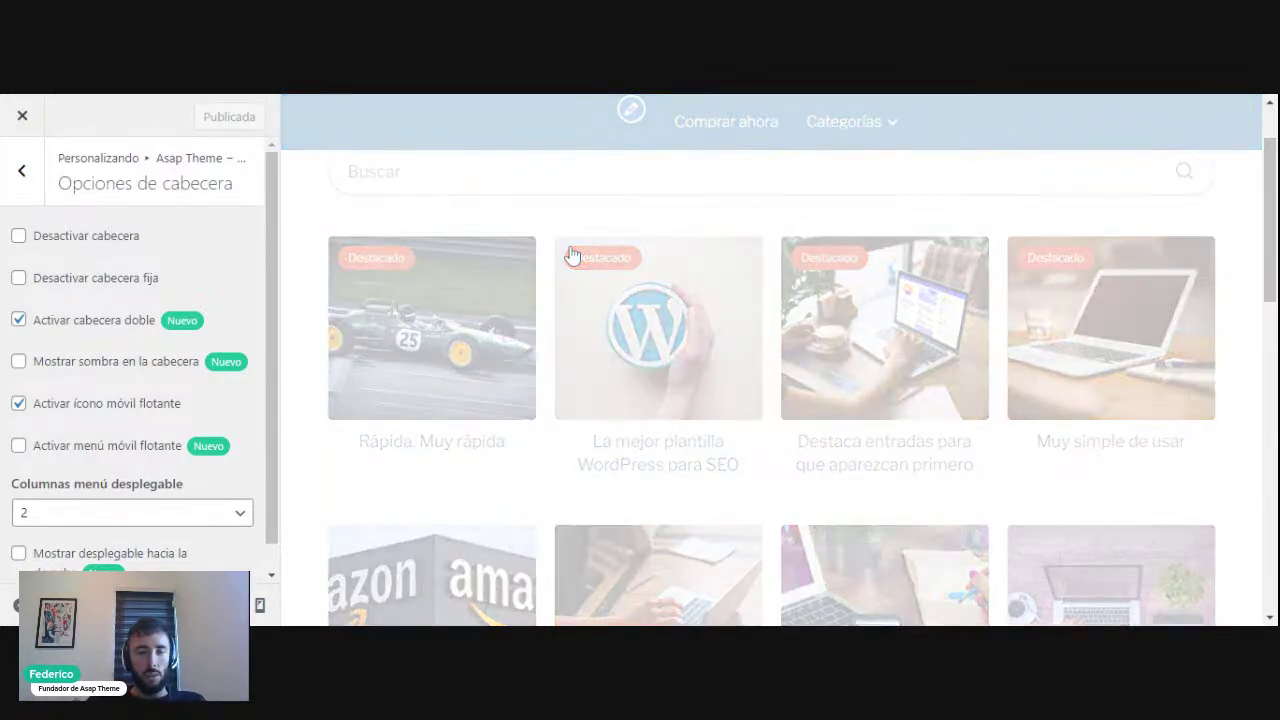
{"action": "scroll", "coordinate": [757, 263], "scroll_direction": "down", "scroll_amount": 10}
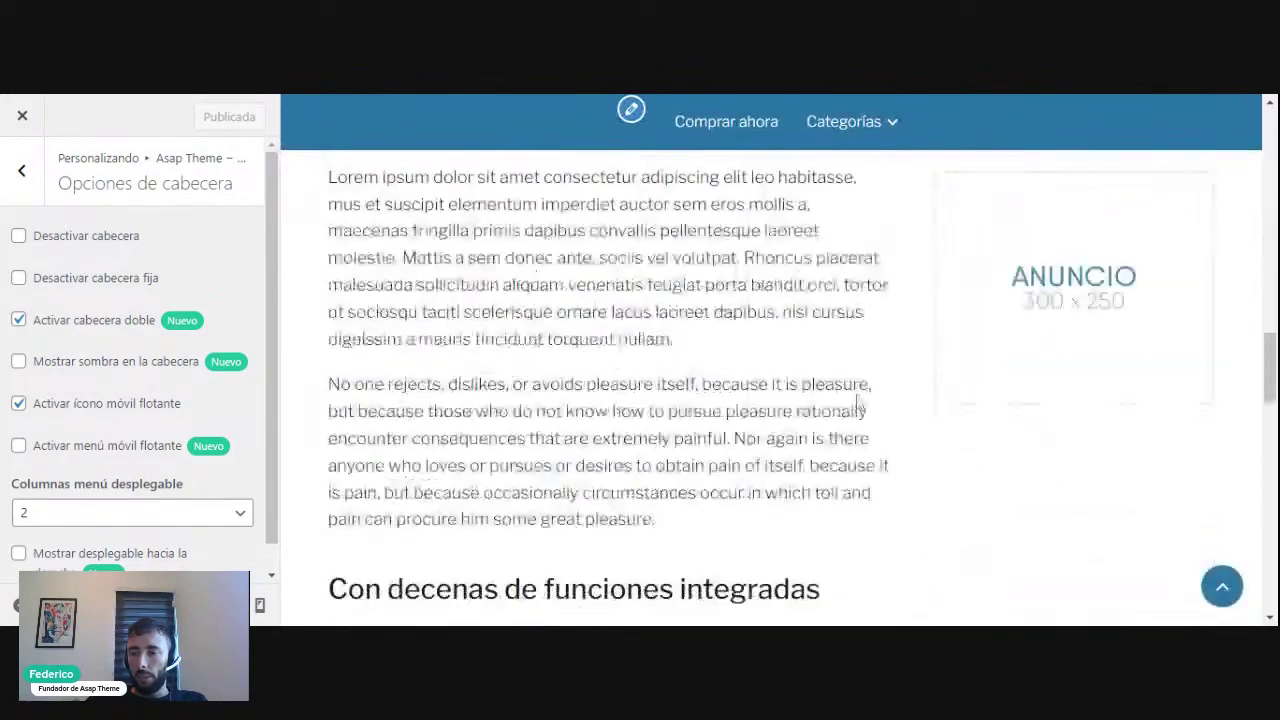
{"action": "left_click", "coordinate": [1222, 590]}
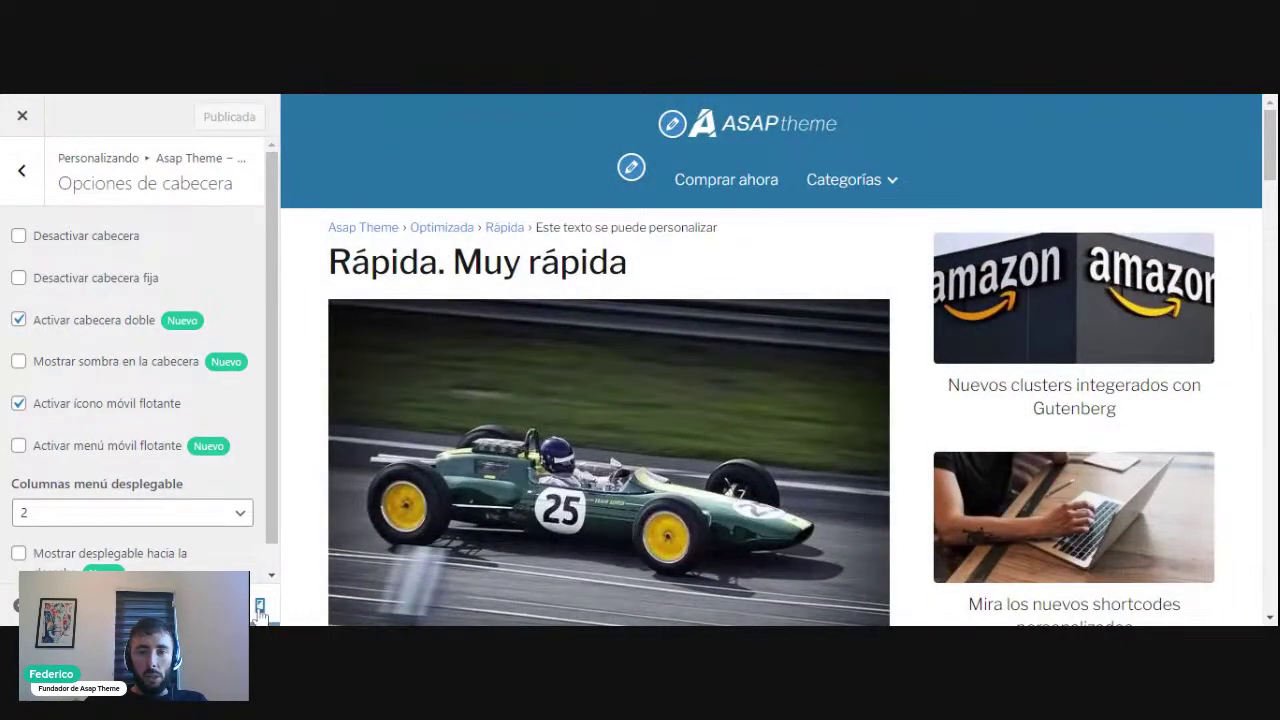
Check the Subir button near the post's footer in the mobile and tablet previews, and return to the desktop preview.
{"action": "left_click", "coordinate": [259, 606]}
{"action": "left_click_drag", "start_coordinate": [929, 172], "coordinate": [896, 568]}
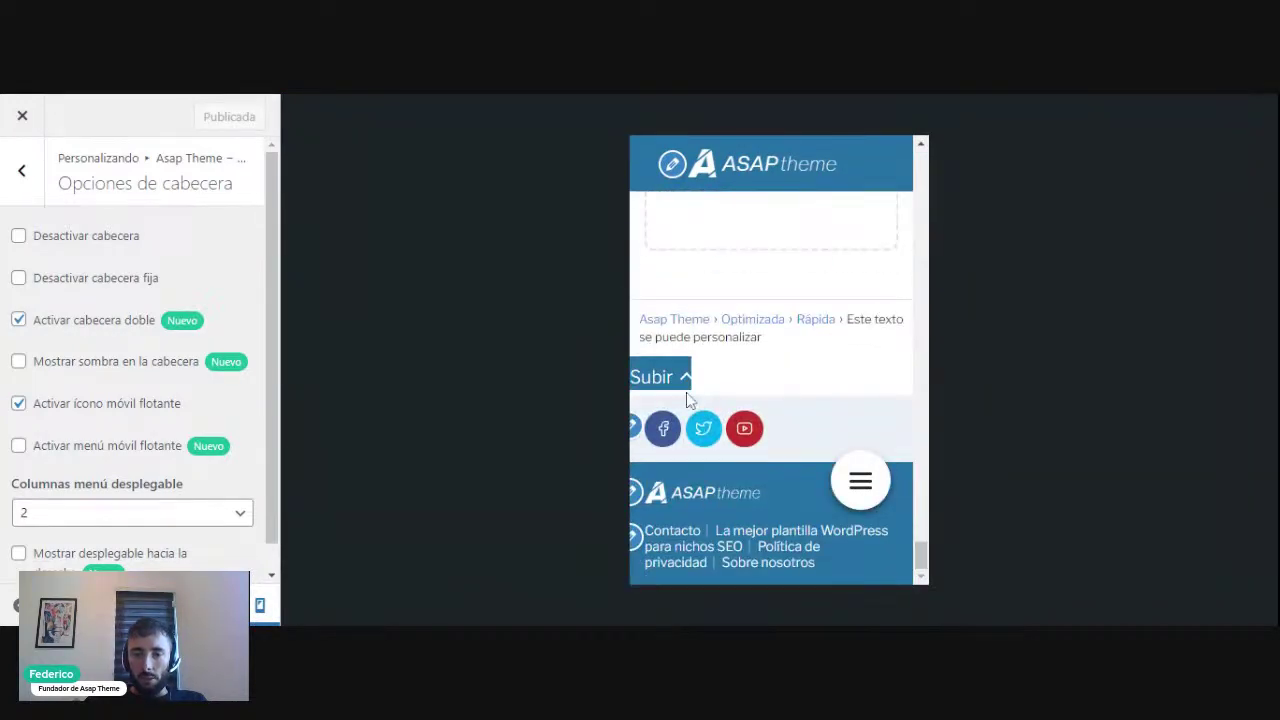
{"action": "left_click", "coordinate": [237, 606]}
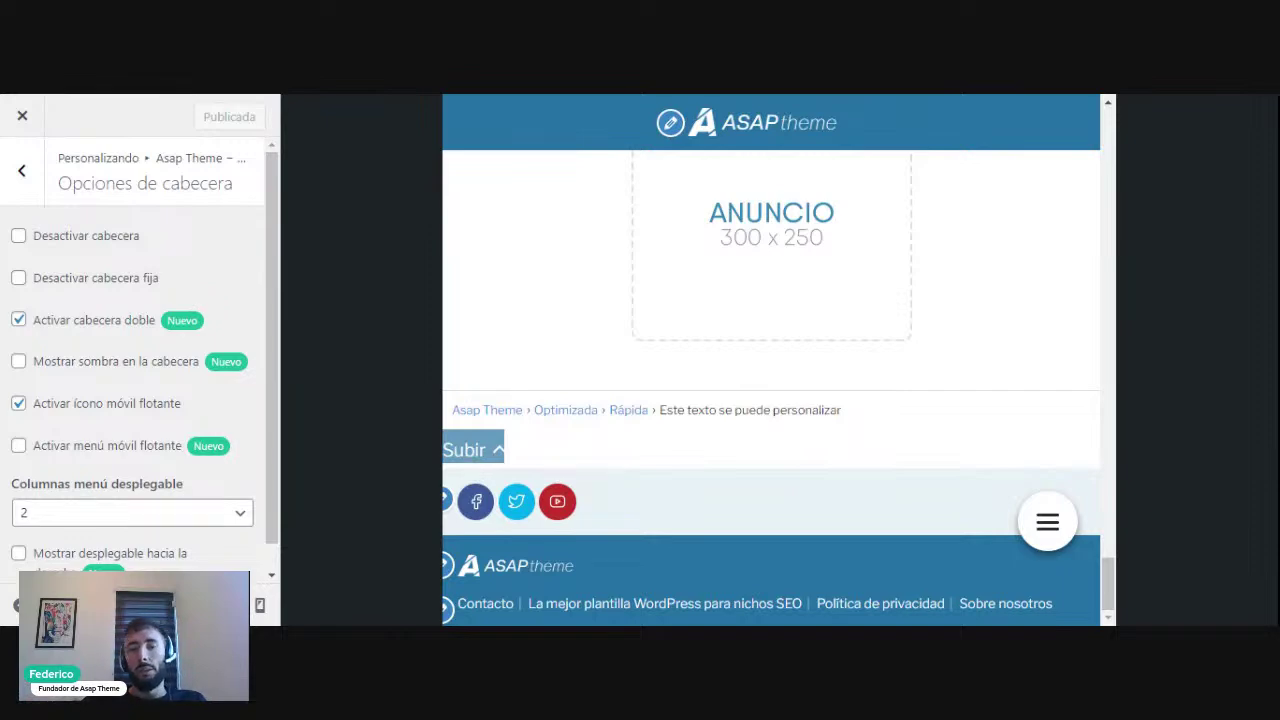
{"action": "scroll", "coordinate": [763, 457], "scroll_direction": "up", "scroll_amount": 1}
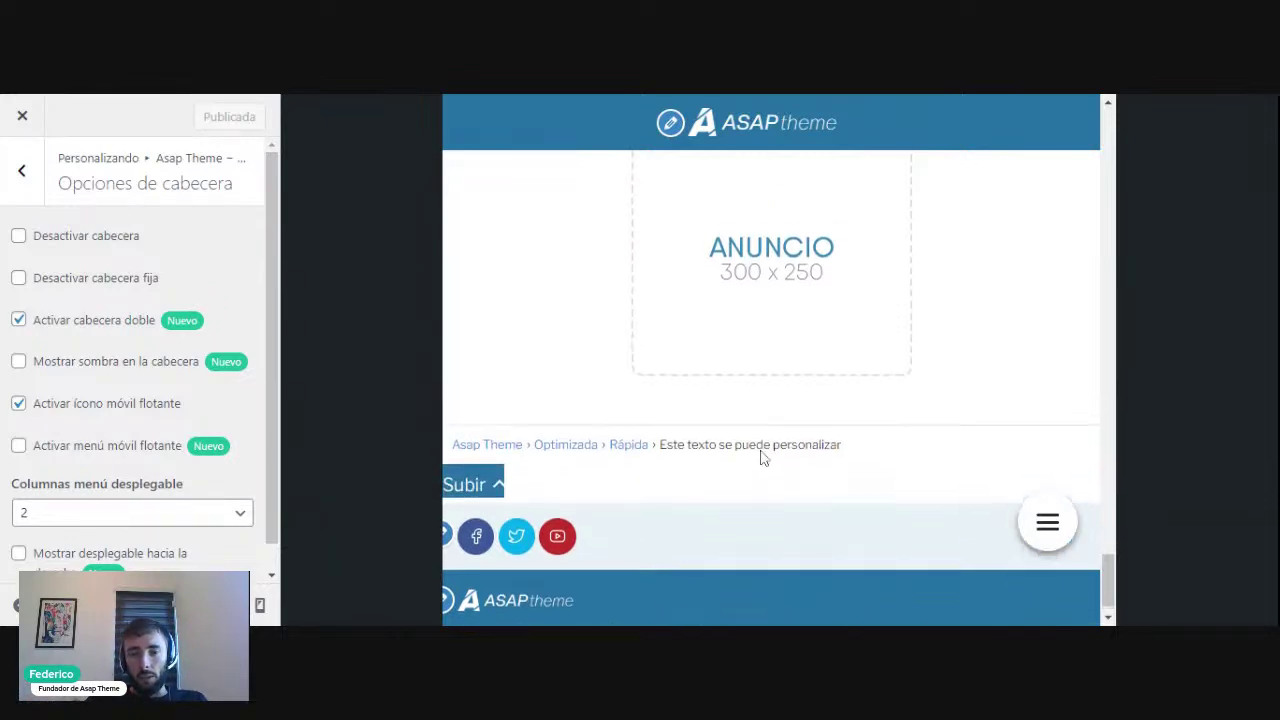
{"action": "scroll", "coordinate": [763, 457], "scroll_direction": "up", "scroll_amount": 15}
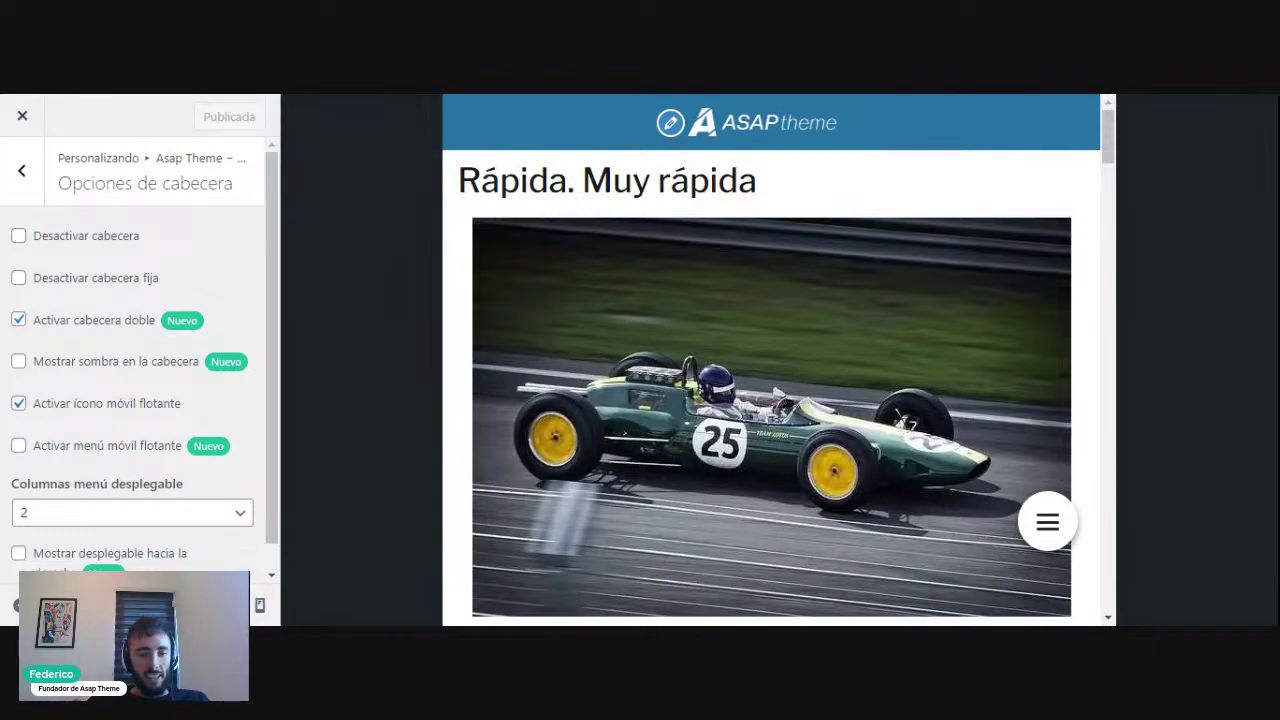
{"action": "left_click_drag", "start_coordinate": [1111, 143], "coordinate": [1111, 583]}
{"action": "left_click", "coordinate": [213, 605]}
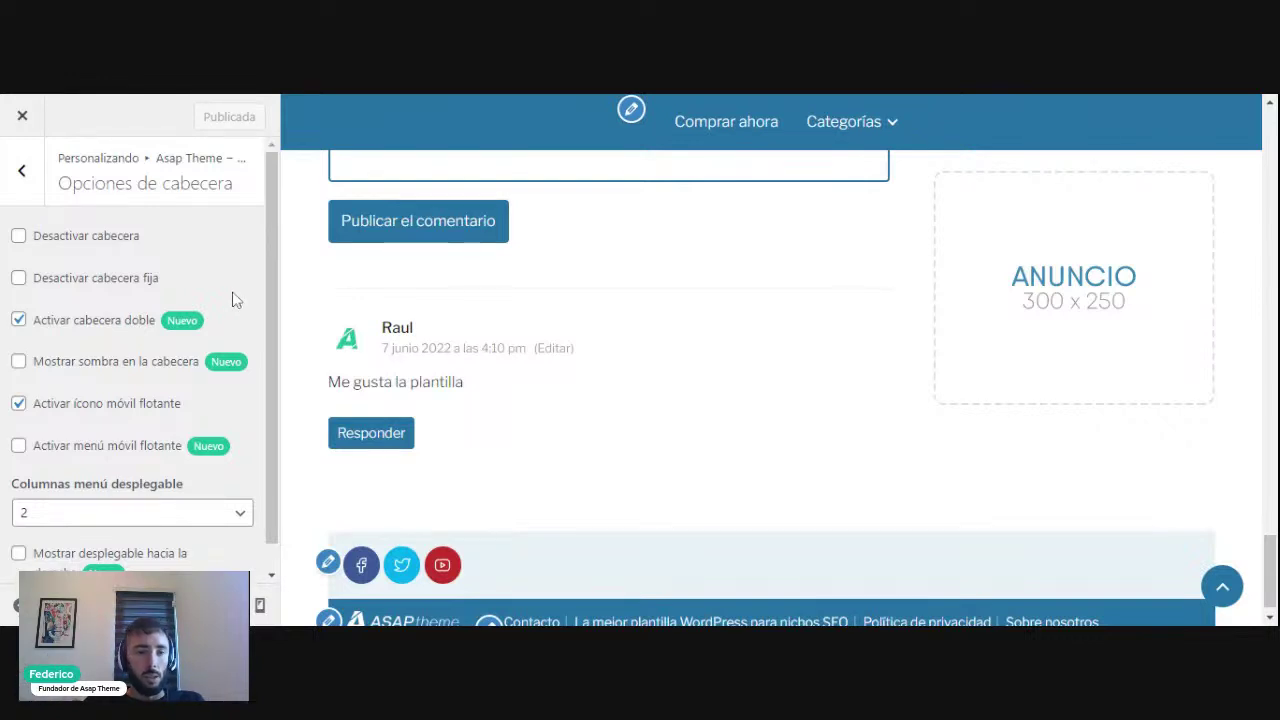
Open the Menu – Social networks widget area and display the floating menu with its social icons in the tablet preview.
{"action": "scroll", "coordinate": [551, 334], "scroll_direction": "up", "scroll_amount": 2}
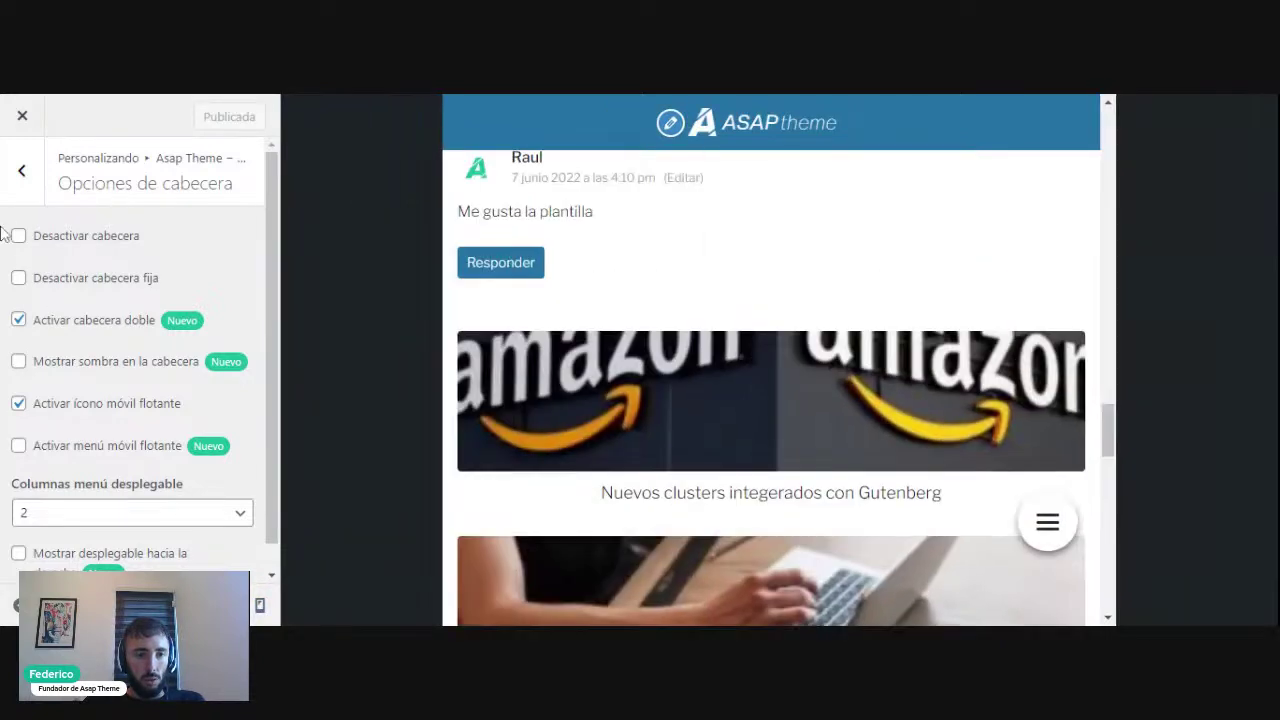
{"action": "left_click", "coordinate": [21, 170]}
{"action": "left_click", "coordinate": [21, 170]}
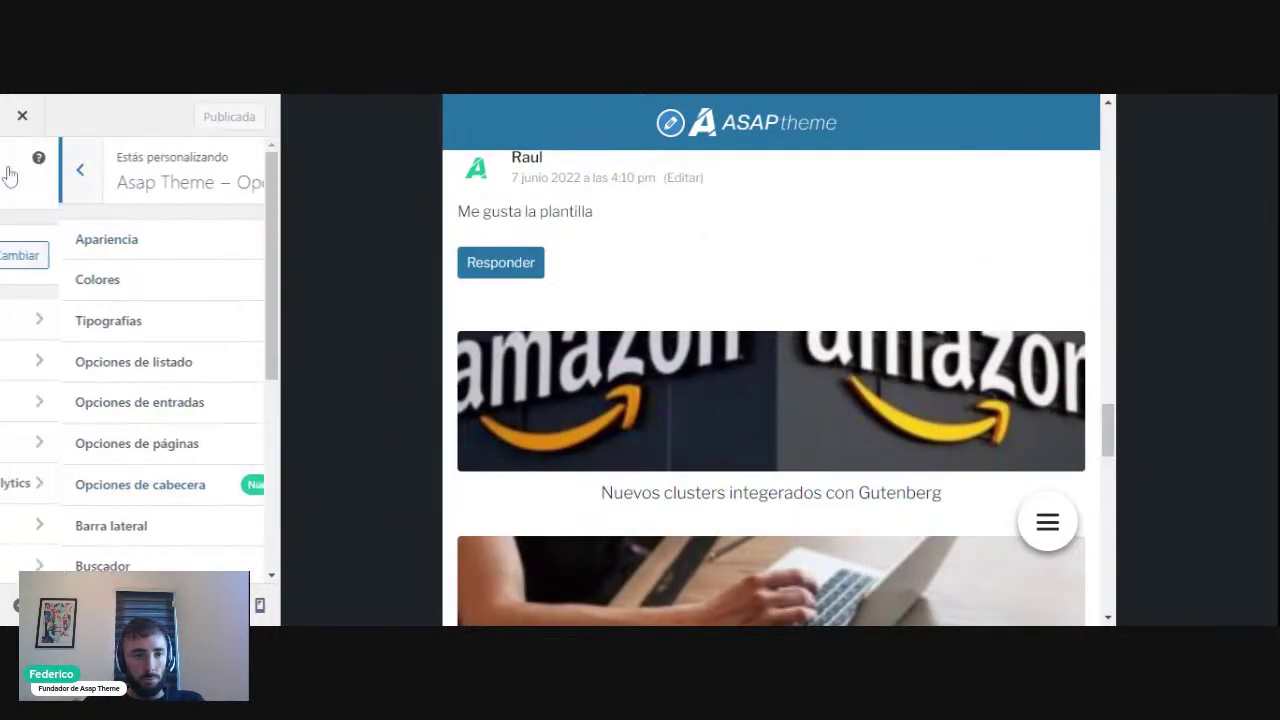
{"action": "left_click", "coordinate": [129, 402]}
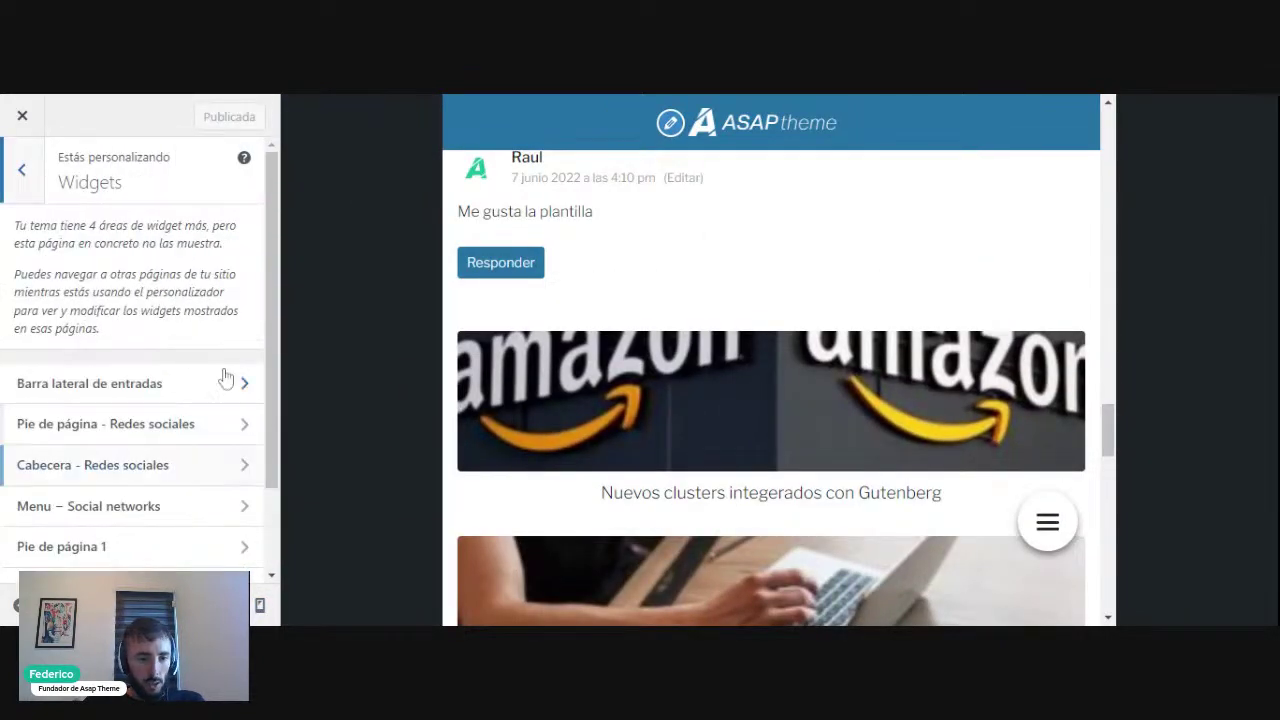
{"action": "left_click", "coordinate": [120, 515]}
{"action": "left_click", "coordinate": [170, 284]}
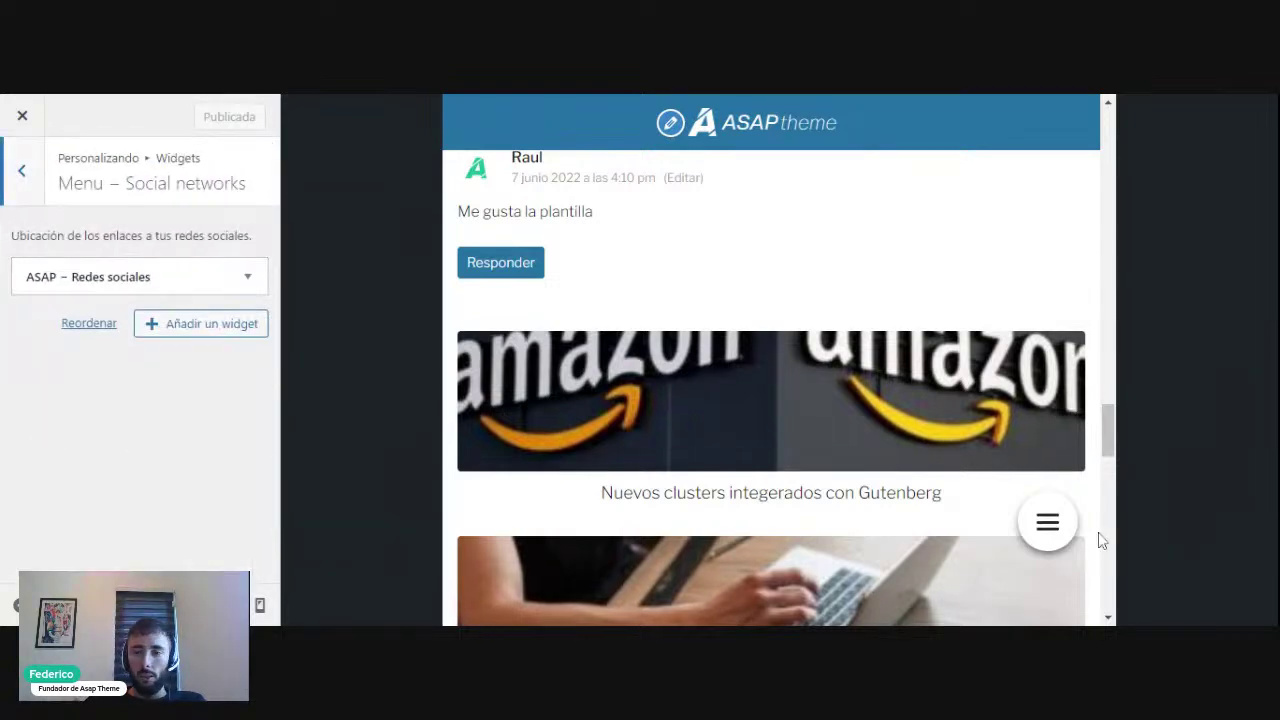
{"action": "left_click", "coordinate": [1047, 522]}
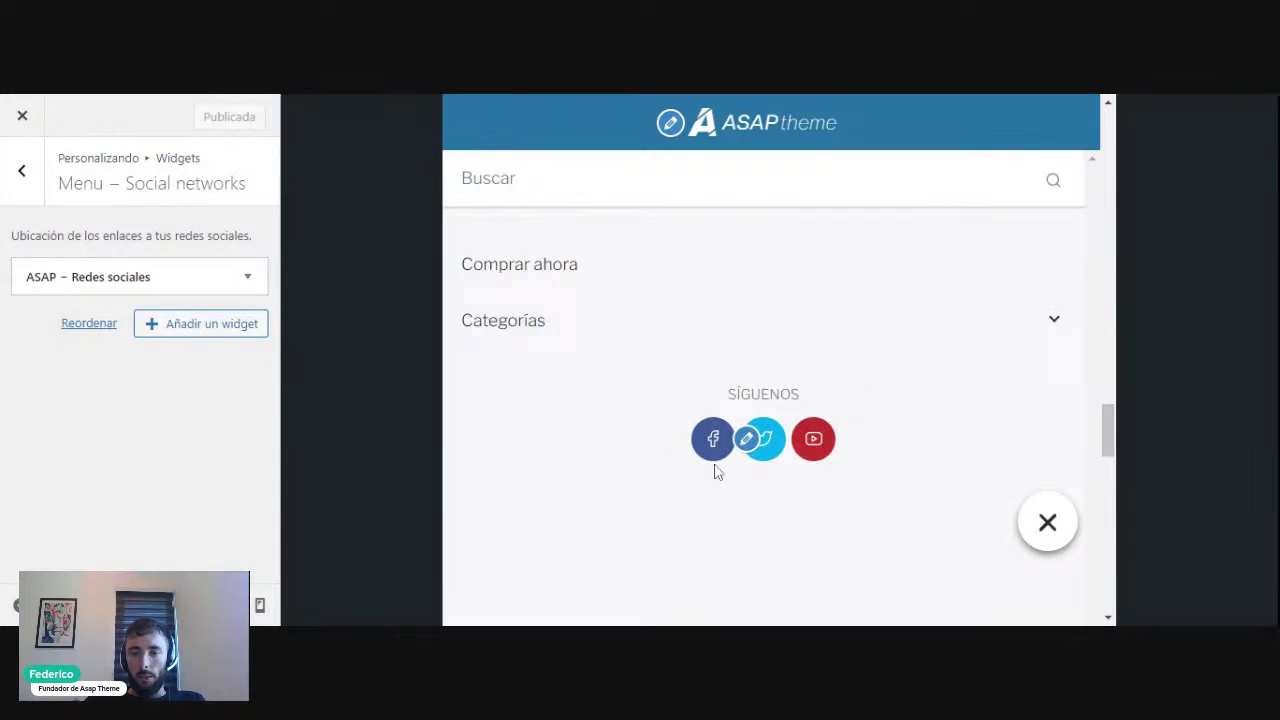
Add a Páginas widget to the Menu – Social networks area.
{"action": "left_click", "coordinate": [240, 323]}
{"action": "type", "text": "pagi"}
{"action": "key", "text": "ctrl+a"}
{"action": "type", "text": "pá"}
{"action": "left_click", "coordinate": [424, 263]}
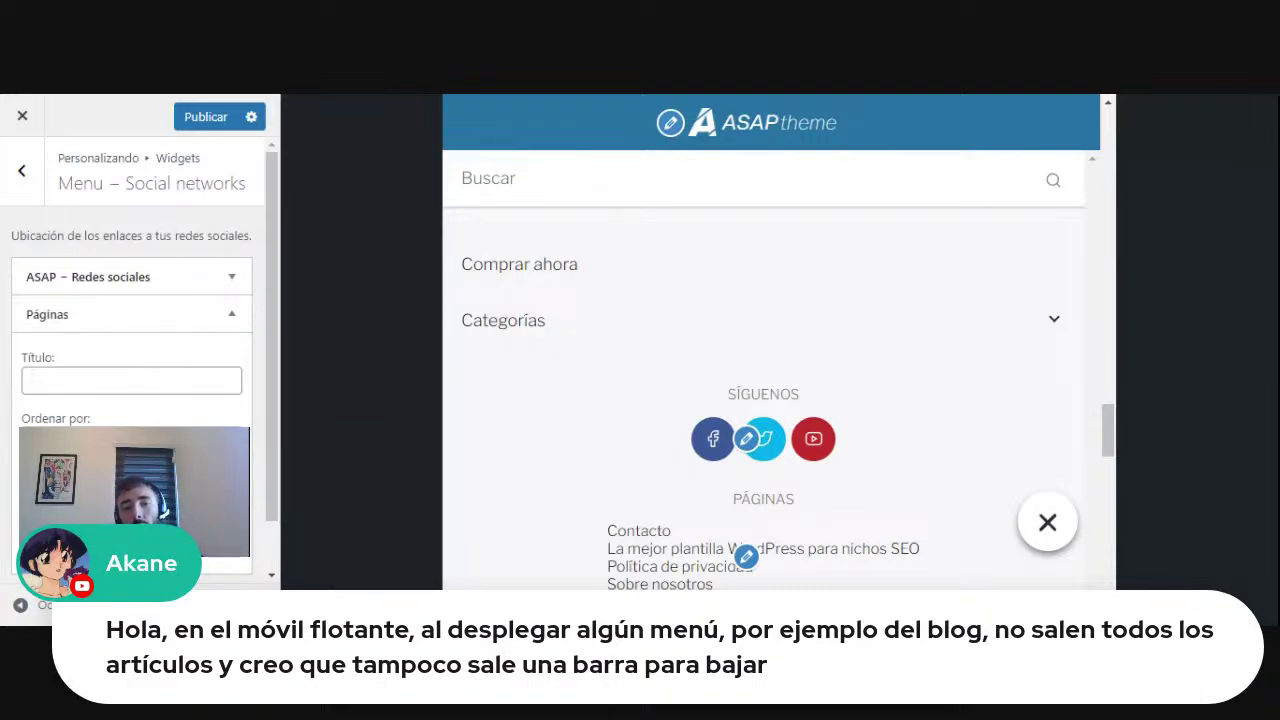
Expand and collapse Categorías in the floating menu, checking that its full list of entries can be scrolled.
{"action": "left_click", "coordinate": [1054, 320]}
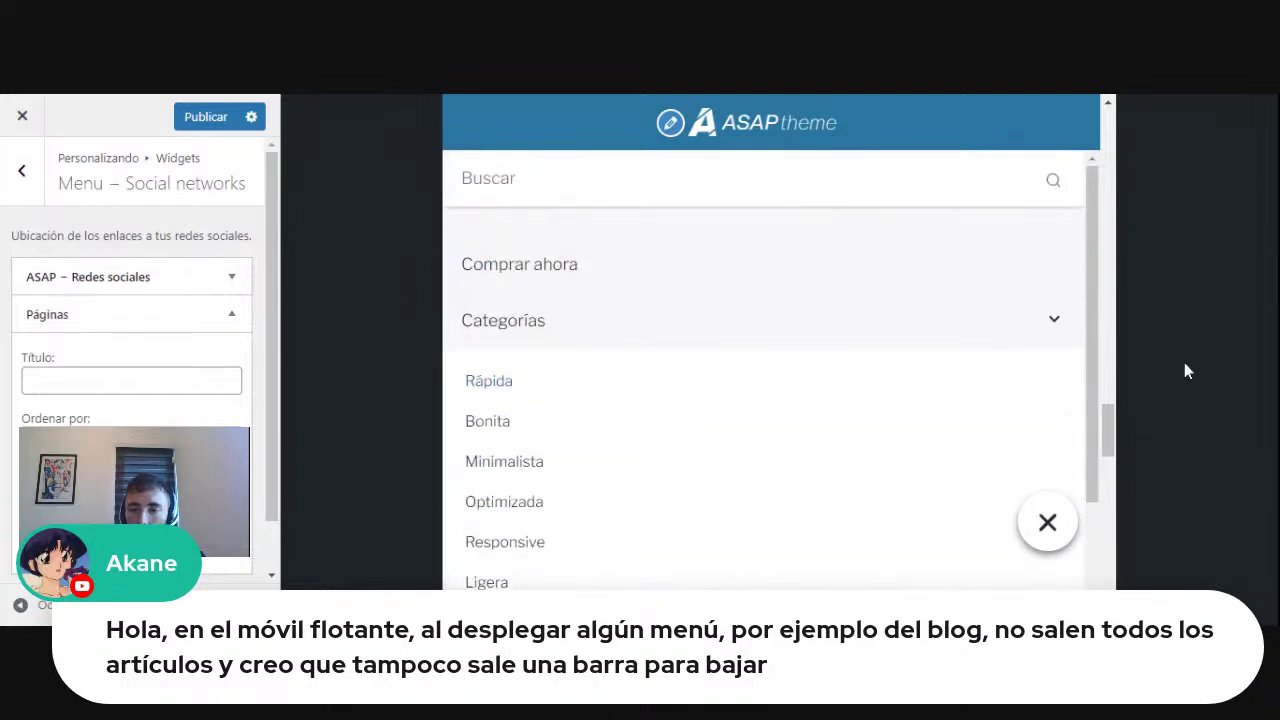
{"action": "scroll", "coordinate": [1100, 330], "scroll_direction": "down", "scroll_amount": 2}
{"action": "scroll", "coordinate": [1090, 420], "scroll_direction": "down", "scroll_amount": 3}
{"action": "scroll", "coordinate": [1090, 420], "scroll_direction": "up", "scroll_amount": 3}
{"action": "left_click", "coordinate": [1055, 319]}
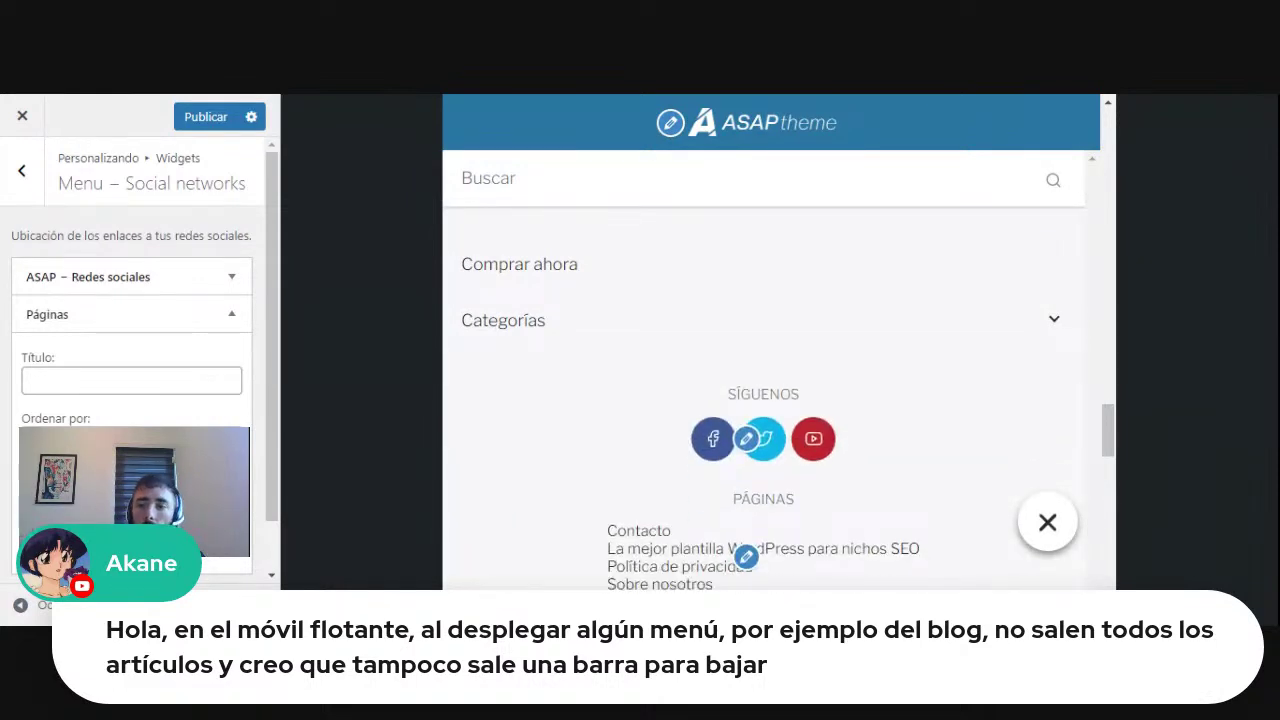
{"action": "left_click", "coordinate": [1055, 318]}
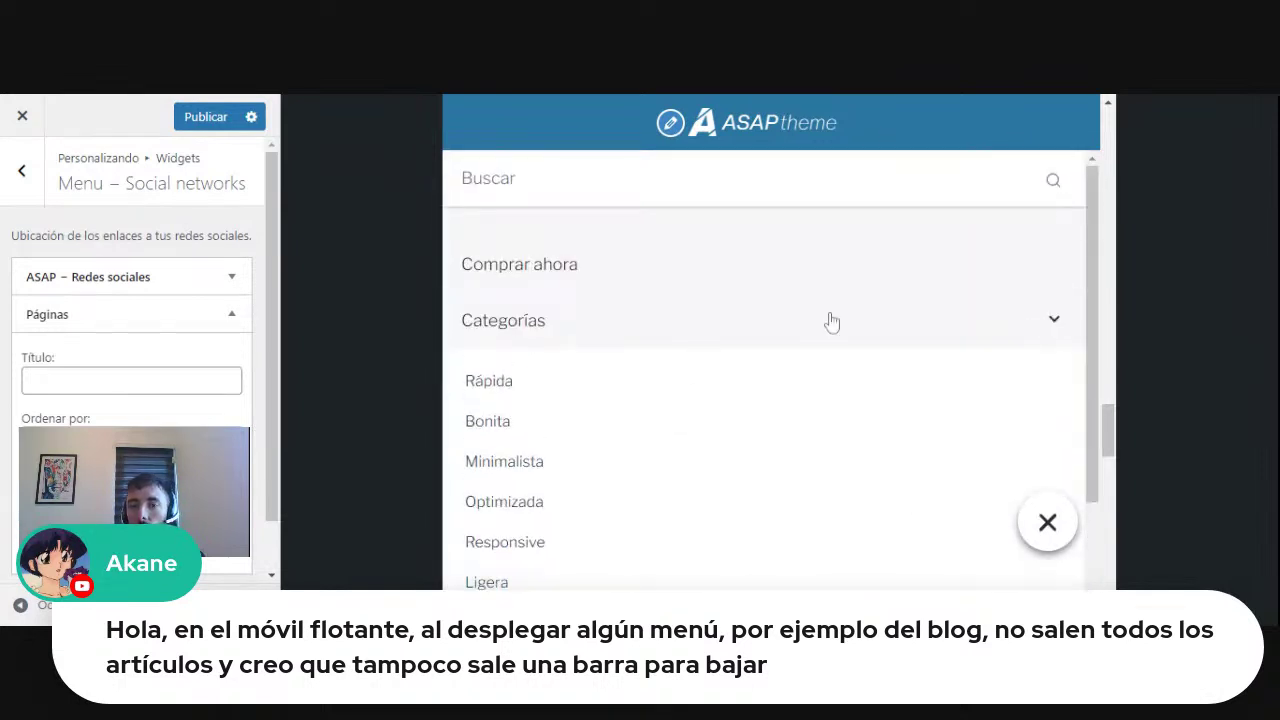
{"action": "left_click", "coordinate": [1054, 330]}
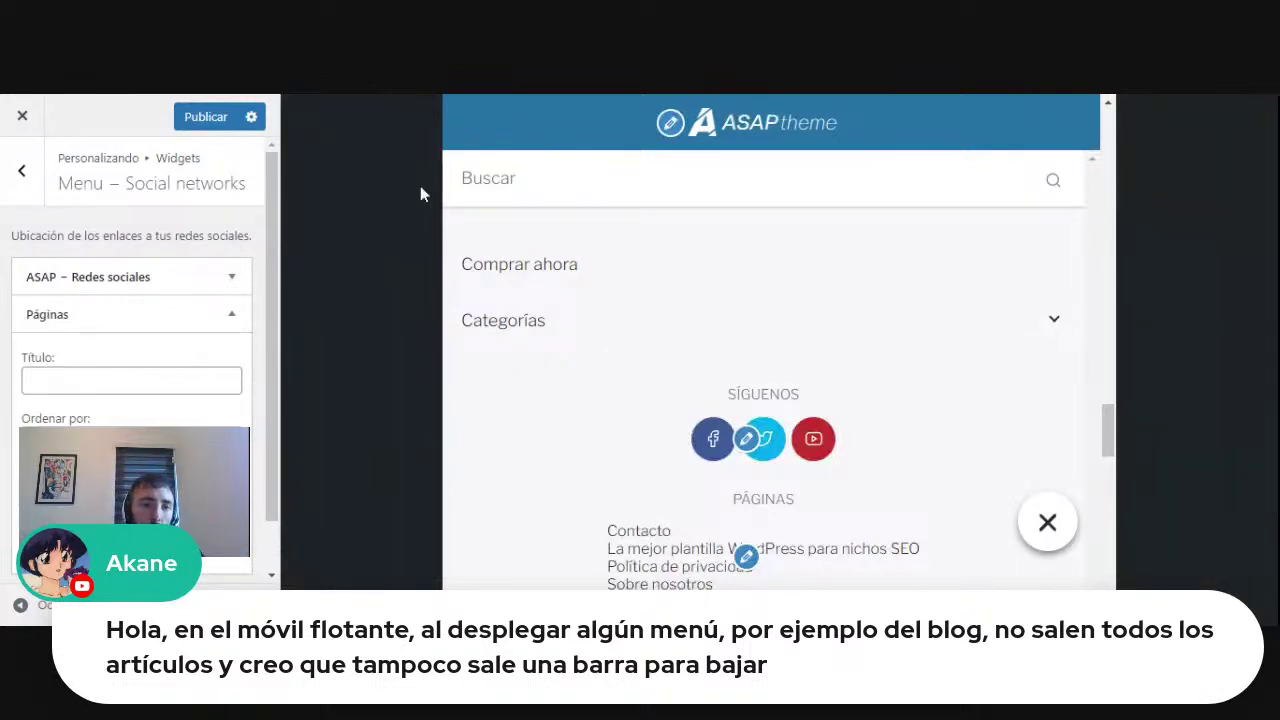
Remove the Páginas widget from the Menu – Social networks area and return to the main customizer options in desktop preview.
{"action": "scroll", "coordinate": [194, 320], "scroll_direction": "down", "scroll_amount": 1}
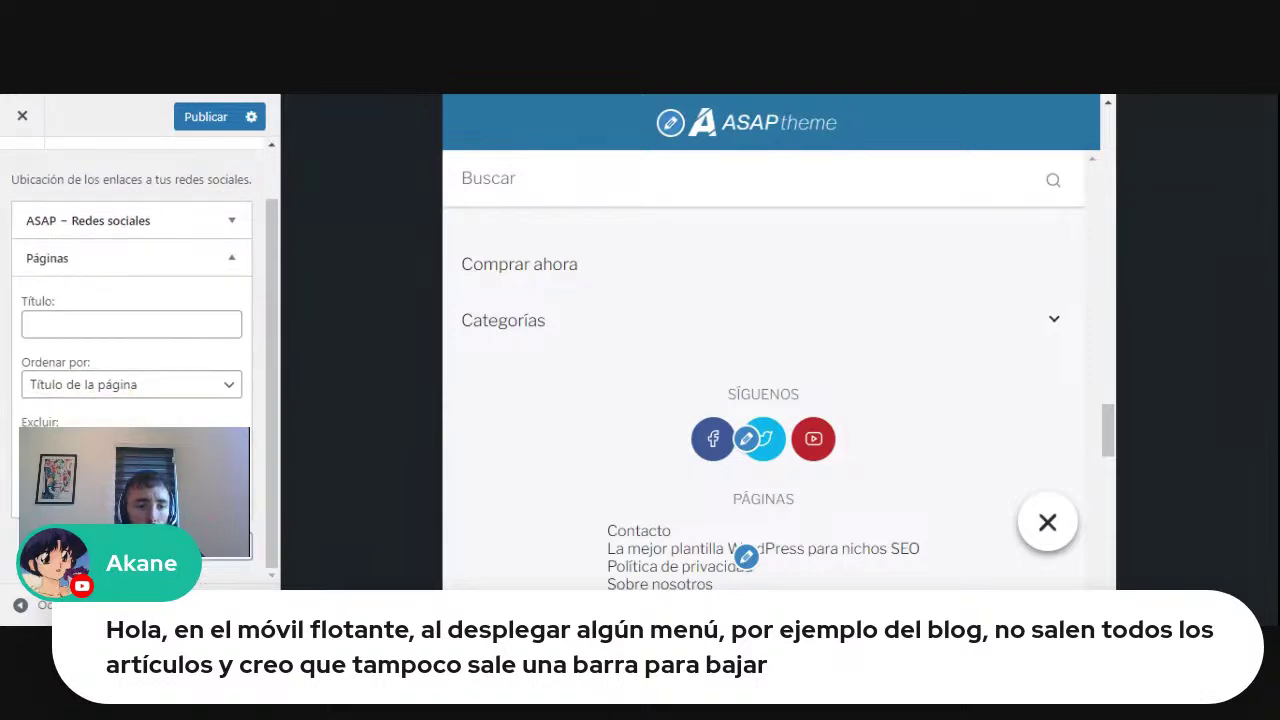
{"action": "left_click", "coordinate": [35, 532]}
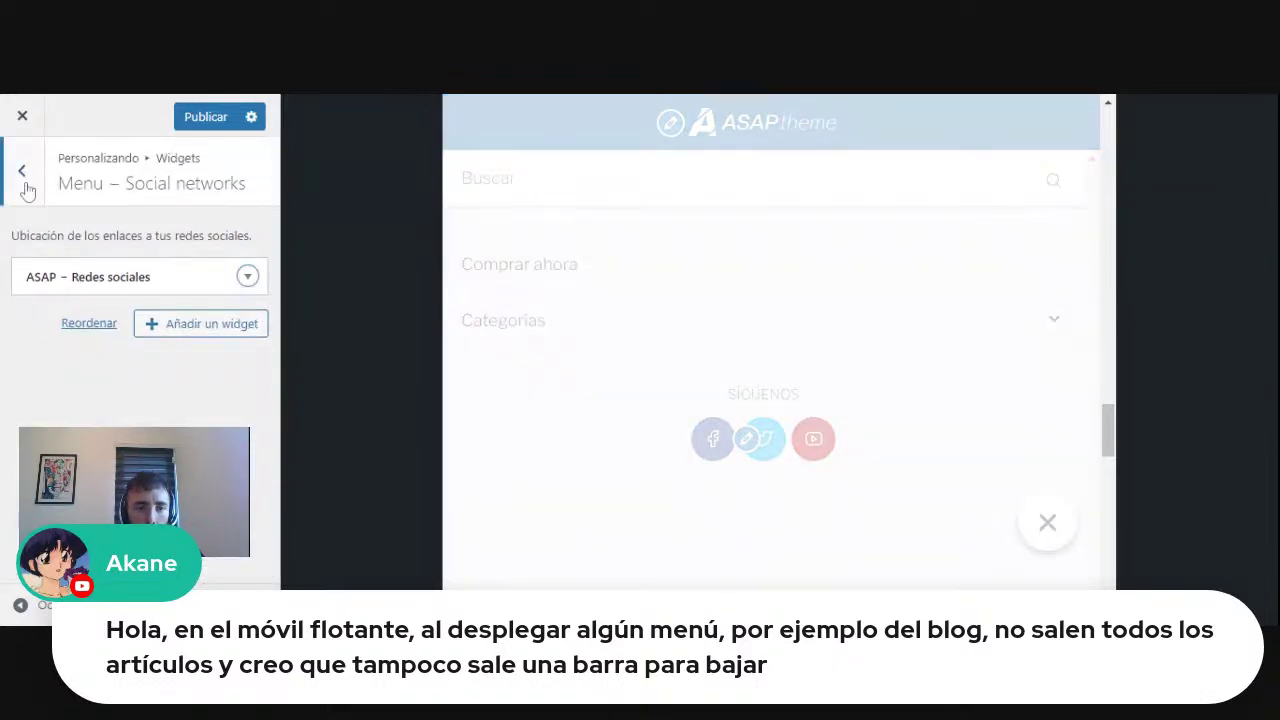
{"action": "left_click", "coordinate": [23, 172]}
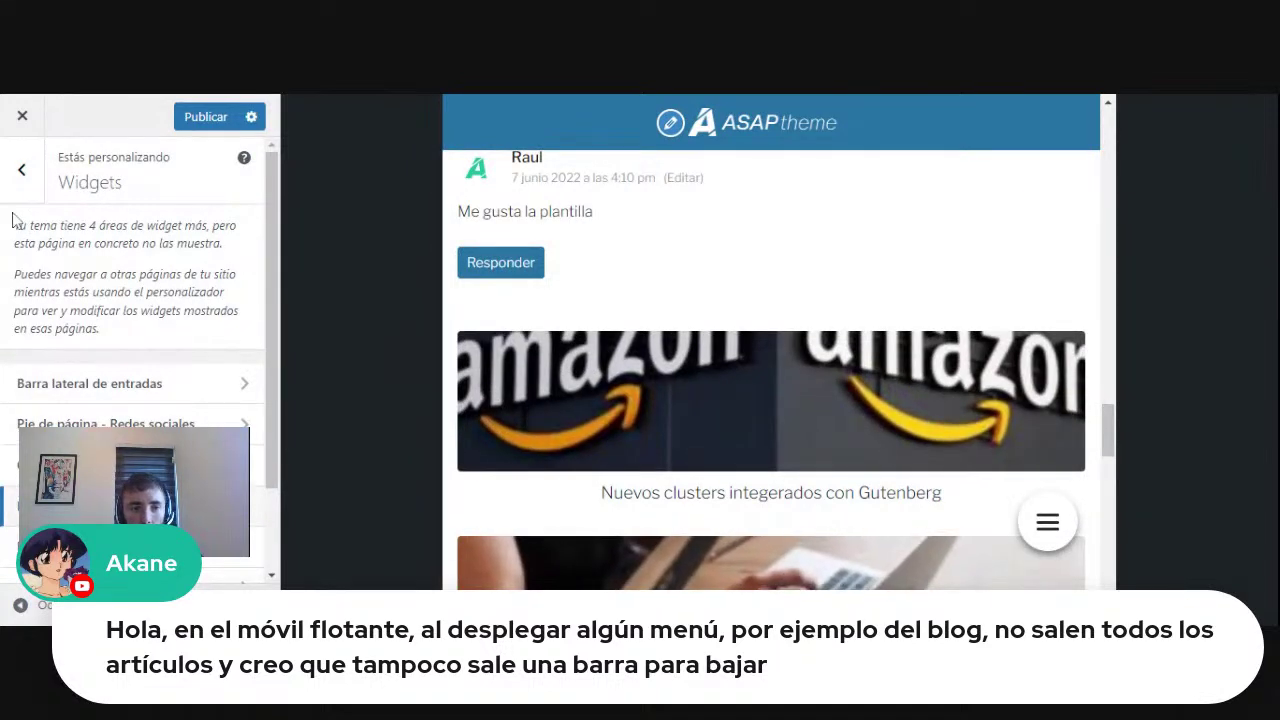
{"action": "left_click", "coordinate": [21, 170]}
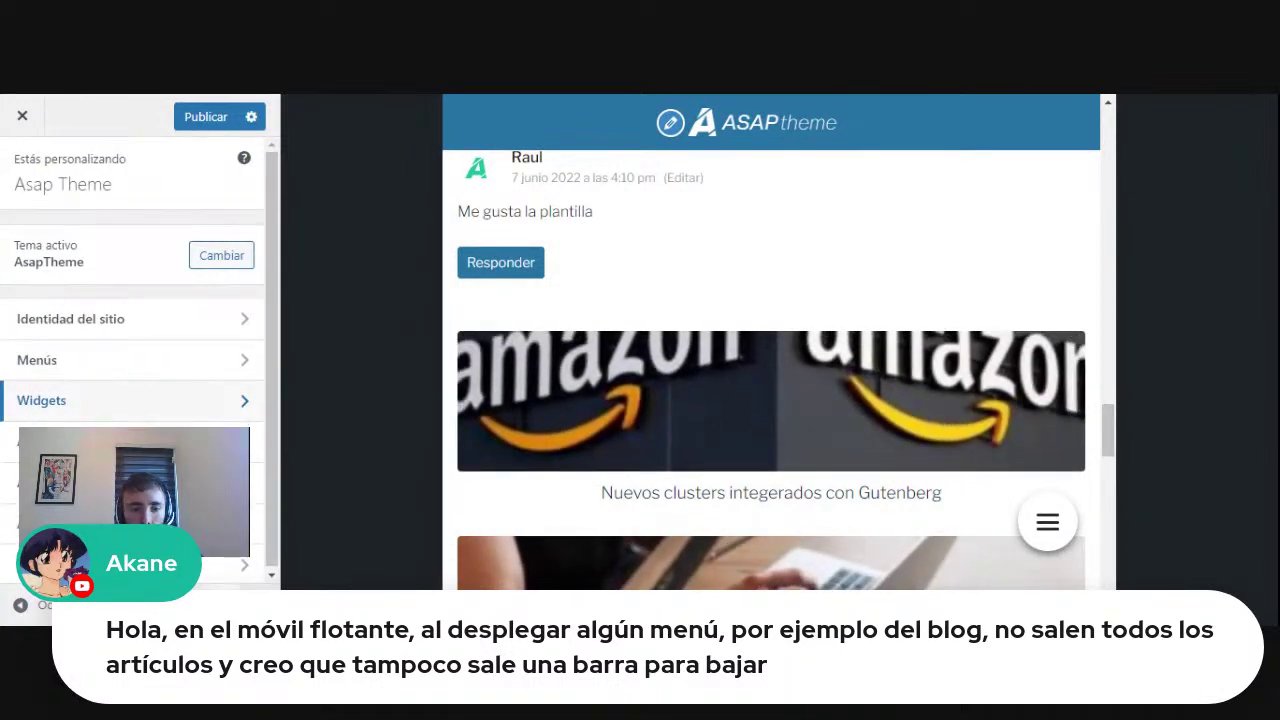
{"action": "left_click", "coordinate": [214, 604]}
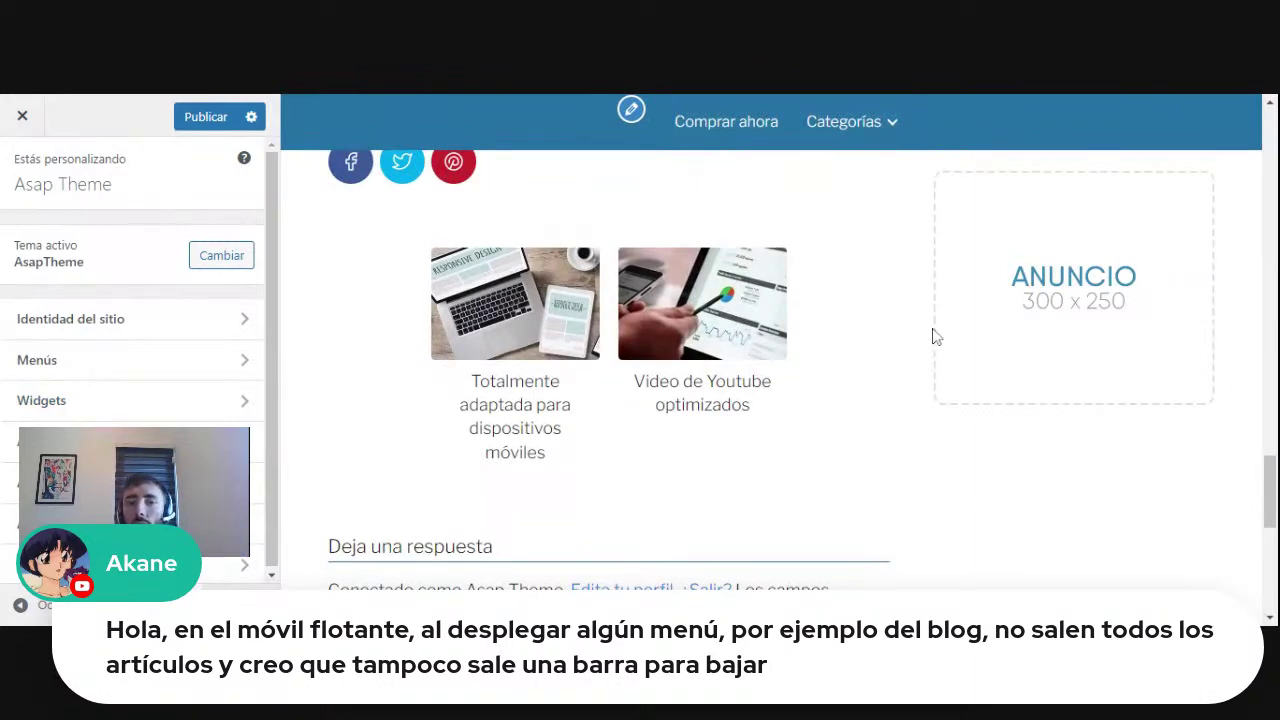
Return the preview to the home page and disable Activar cabecera doble in the header options.
{"action": "scroll", "coordinate": [894, 471], "scroll_direction": "up", "scroll_amount": 10}
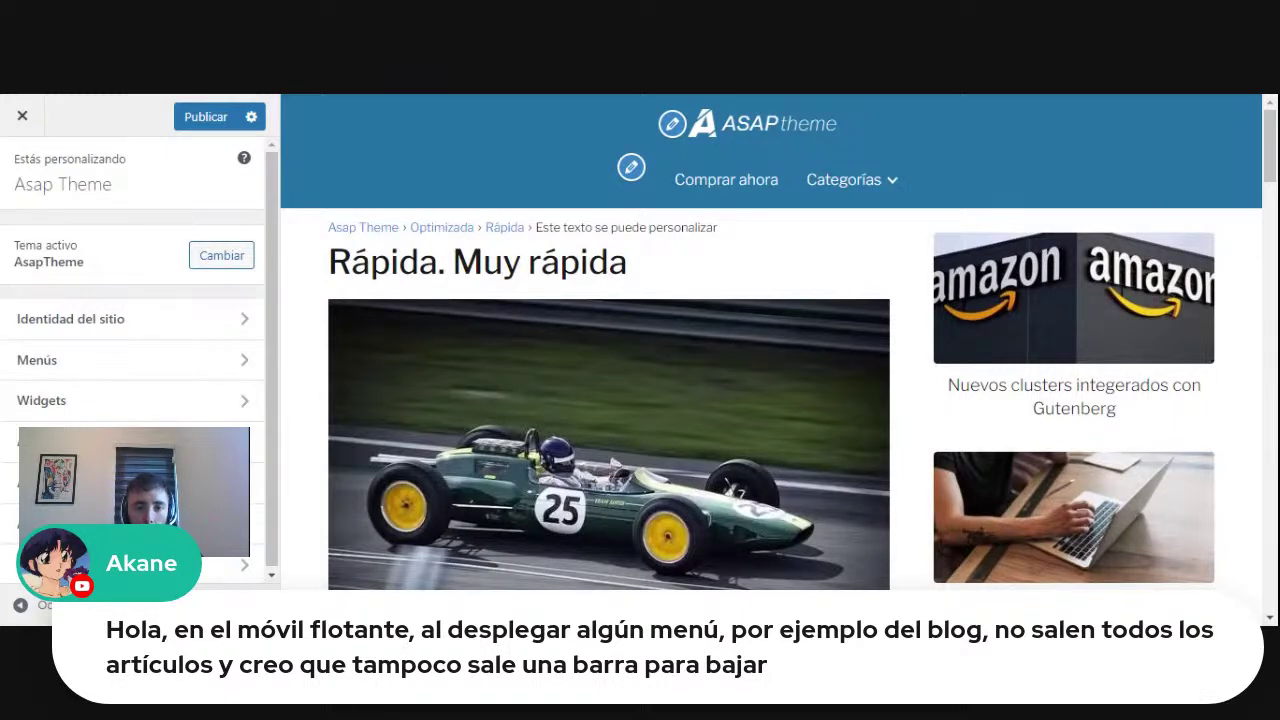
{"action": "left_click", "coordinate": [130, 441]}
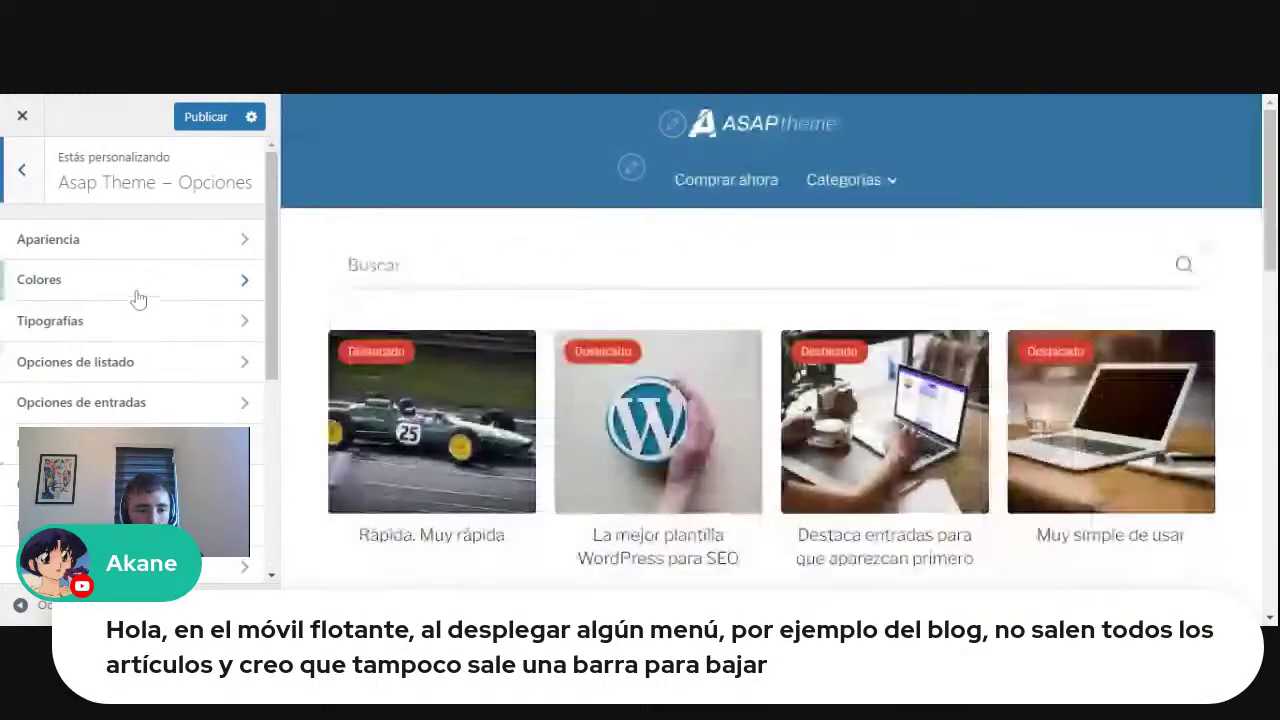
{"action": "scroll", "coordinate": [150, 350], "scroll_direction": "down", "scroll_amount": 2}
{"action": "left_click", "coordinate": [157, 391]}
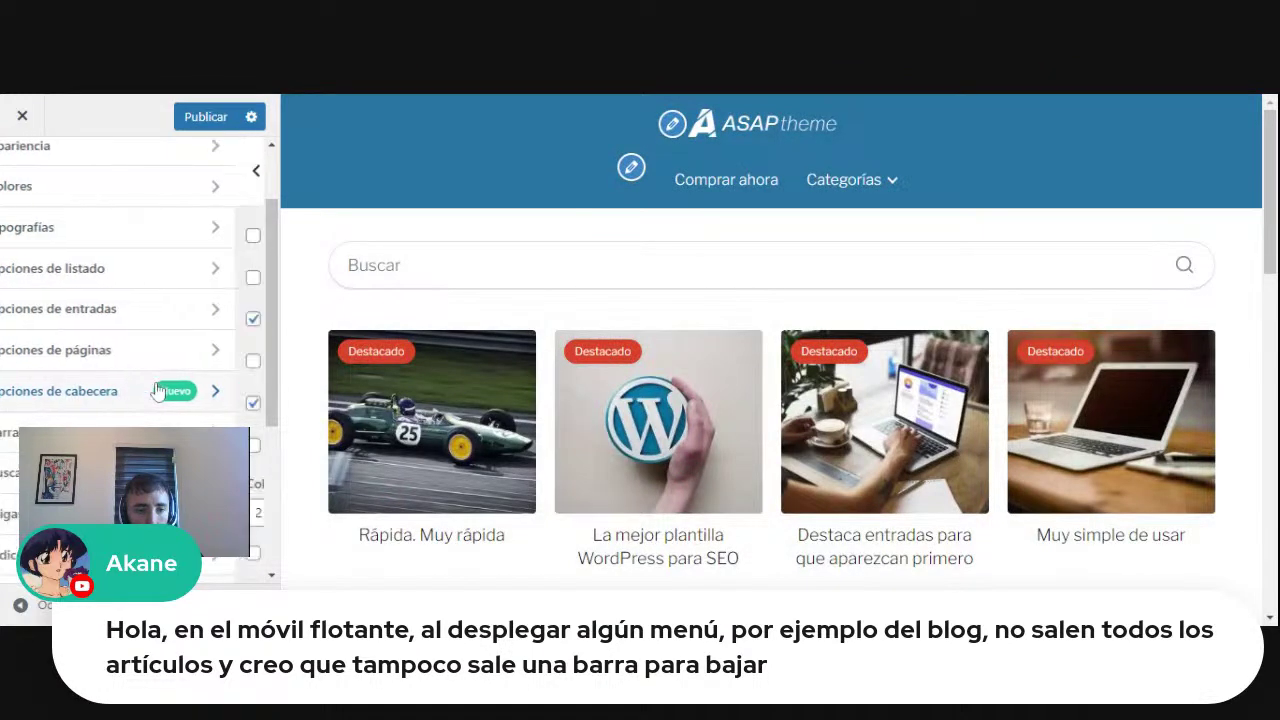
{"action": "left_click", "coordinate": [110, 321]}
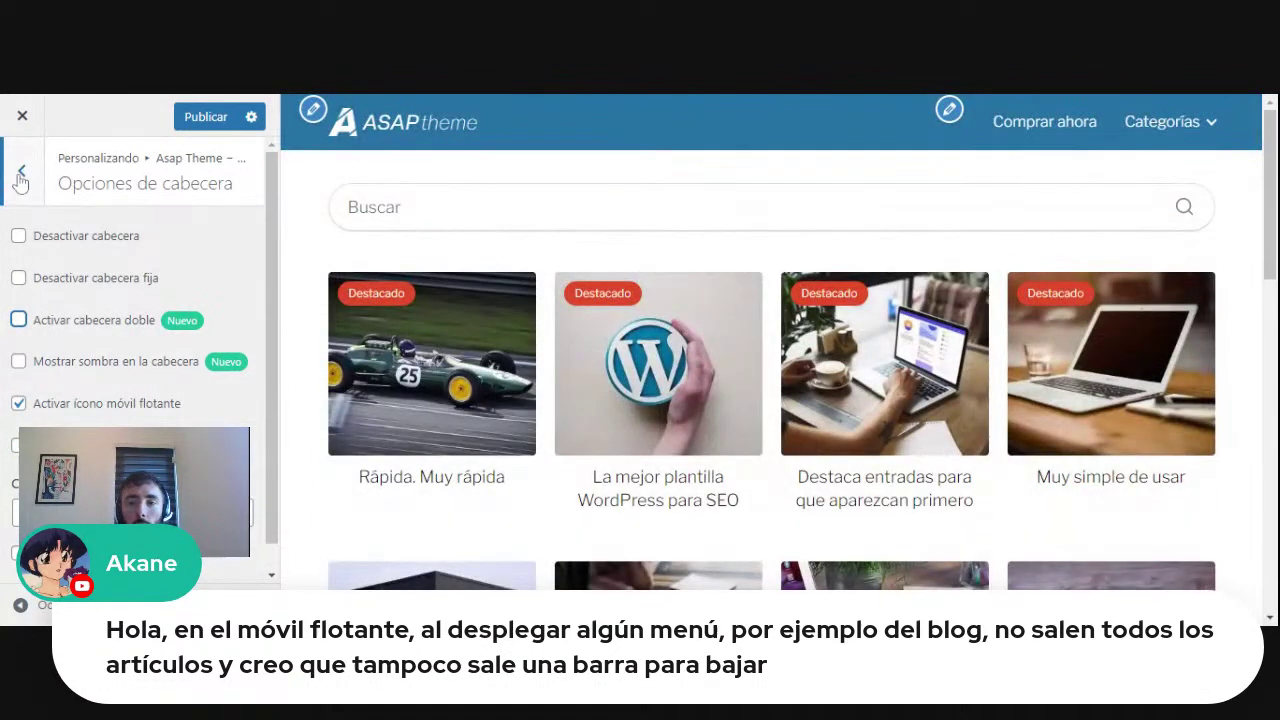
Enable Mostrar buscador en menú desktop in the Buscador options.
{"action": "left_click", "coordinate": [22, 172]}
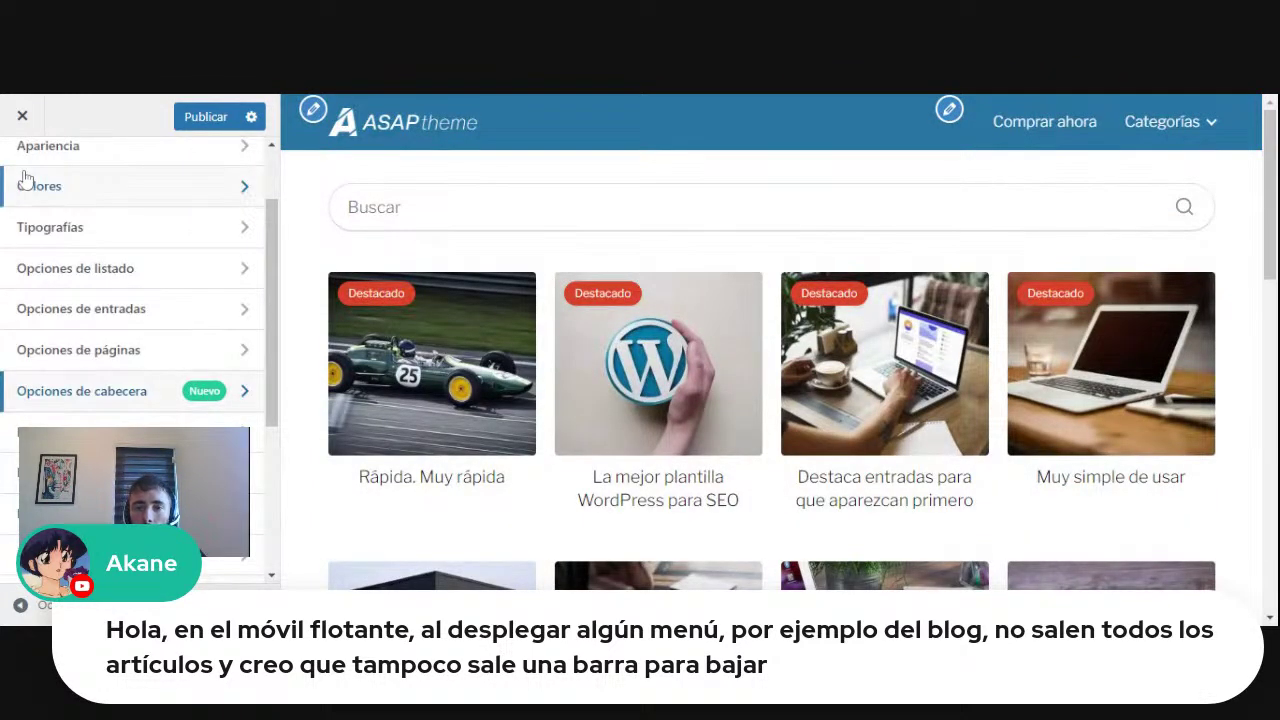
{"action": "left_click", "coordinate": [130, 432]}
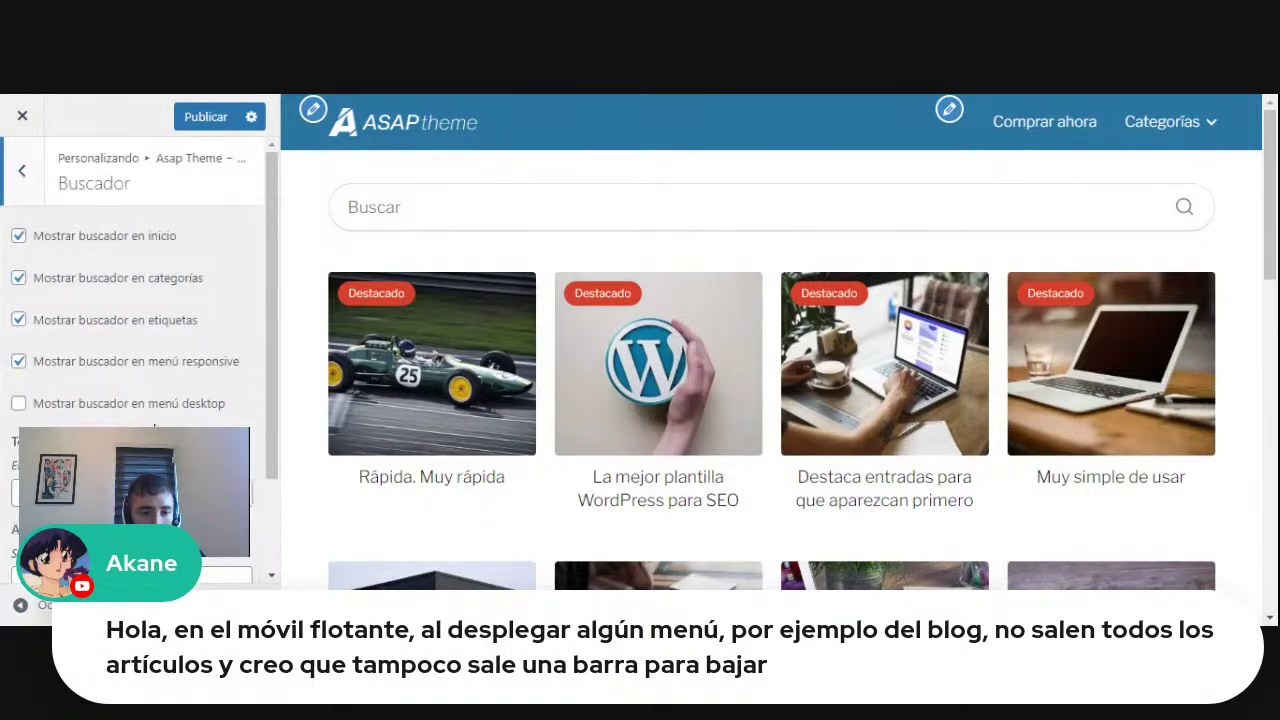
{"action": "left_click", "coordinate": [166, 410]}
{"action": "left_click", "coordinate": [22, 170]}
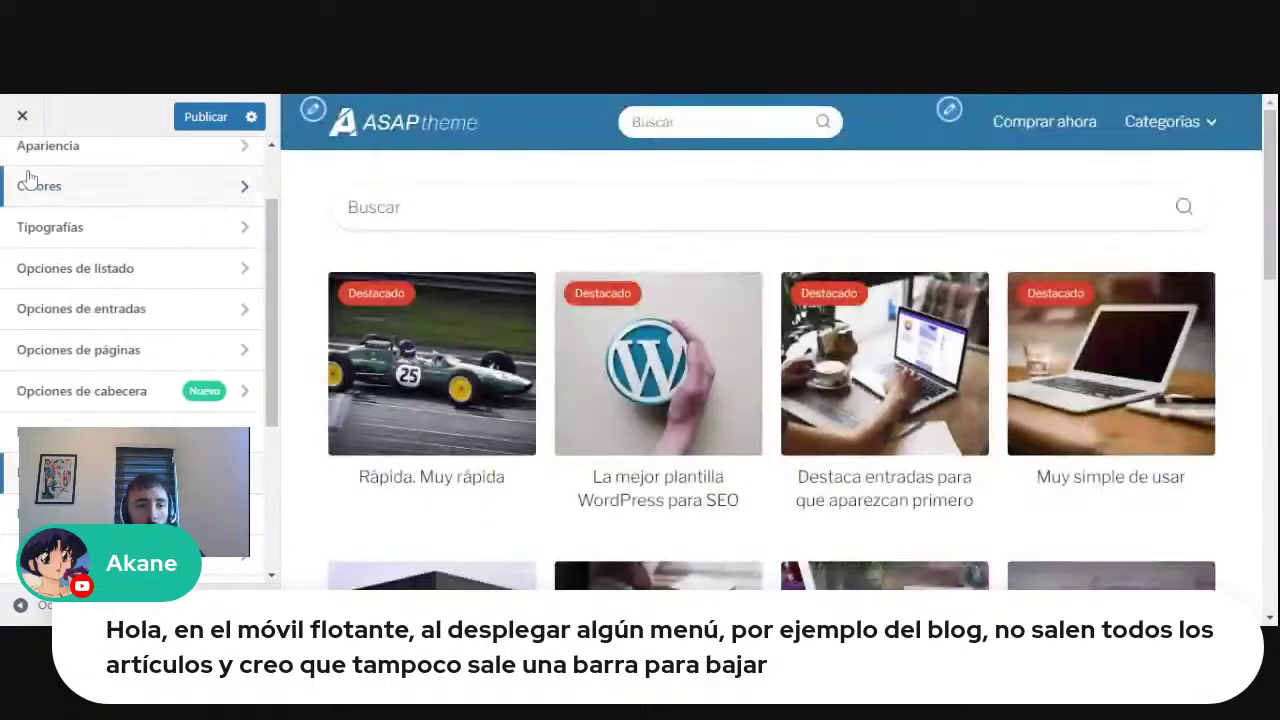
Locate Activar transiciones in the Apariencia options and test the transition effect on the header search box.
{"action": "left_click", "coordinate": [166, 238]}
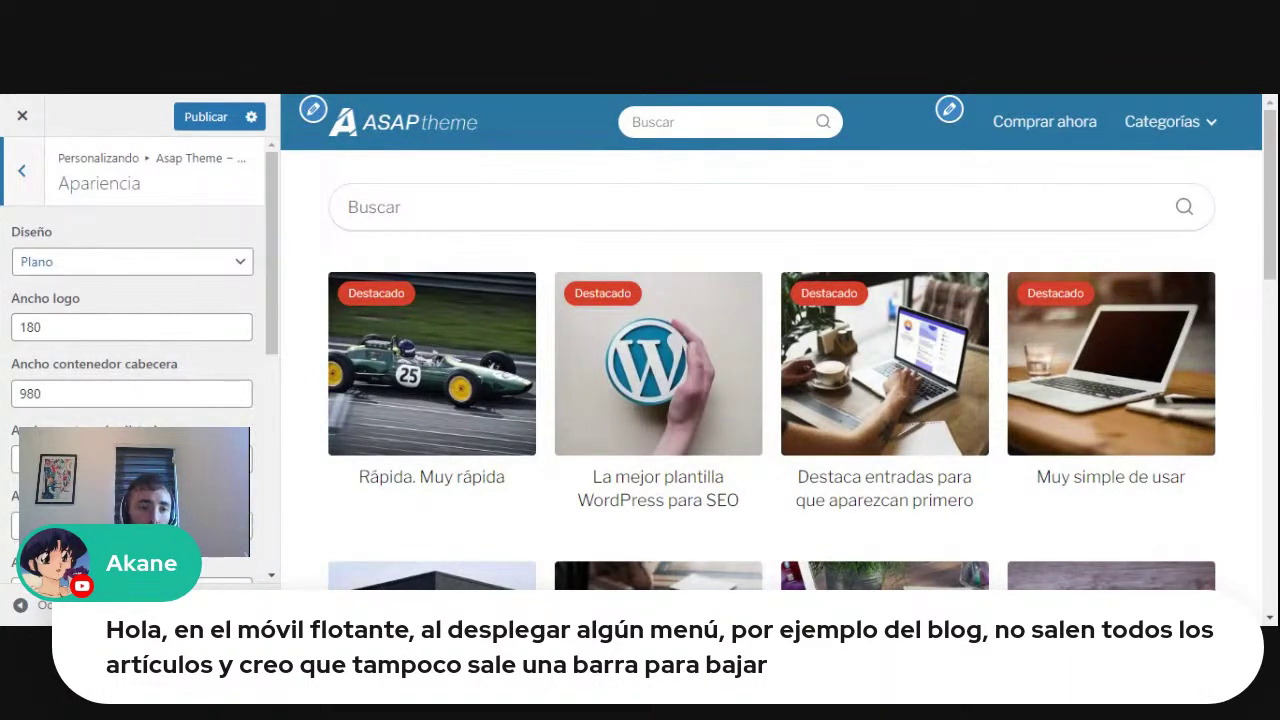
{"action": "left_click", "coordinate": [22, 171]}
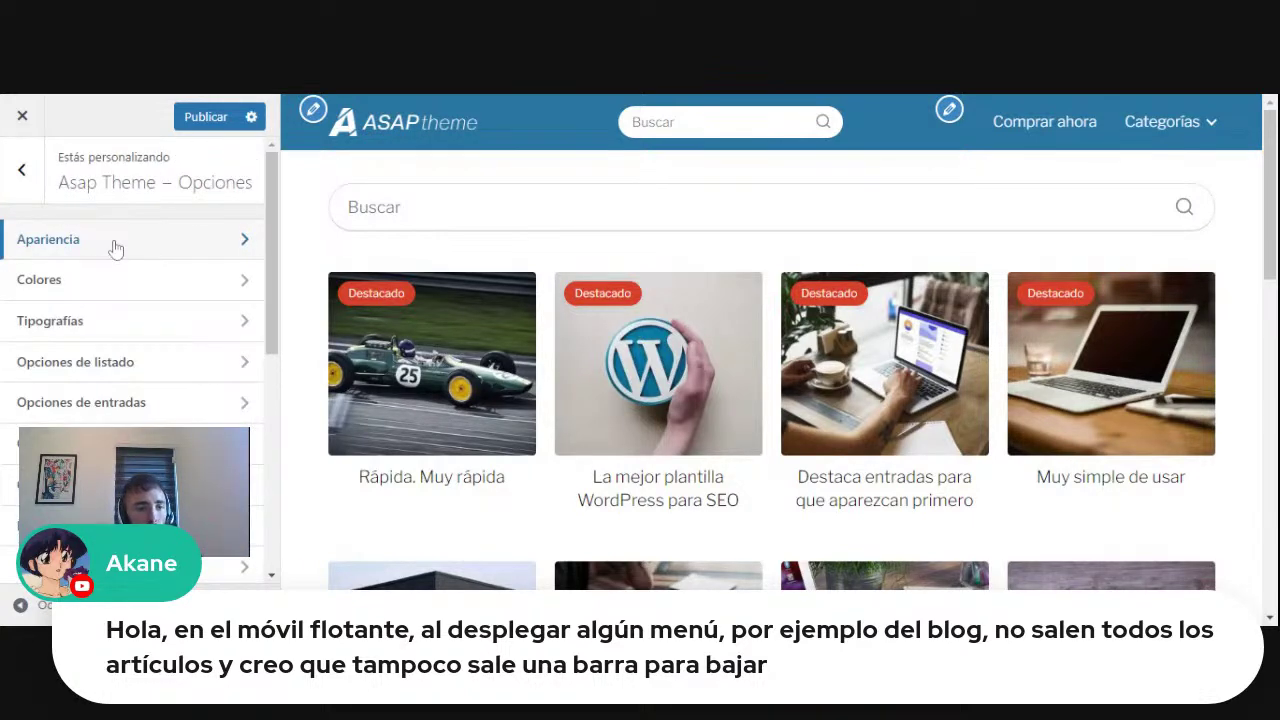
{"action": "left_click", "coordinate": [115, 248]}
{"action": "scroll", "coordinate": [163, 317], "scroll_direction": "down", "scroll_amount": 3}
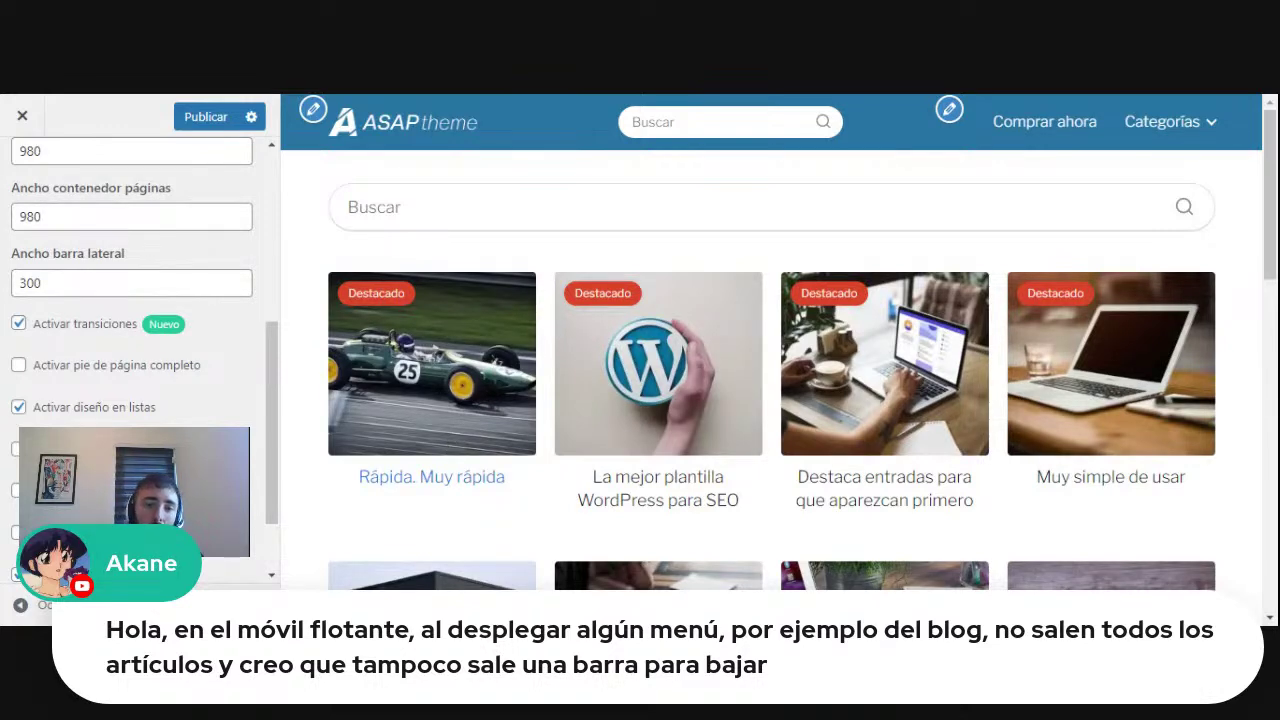
{"action": "left_click", "coordinate": [780, 122]}
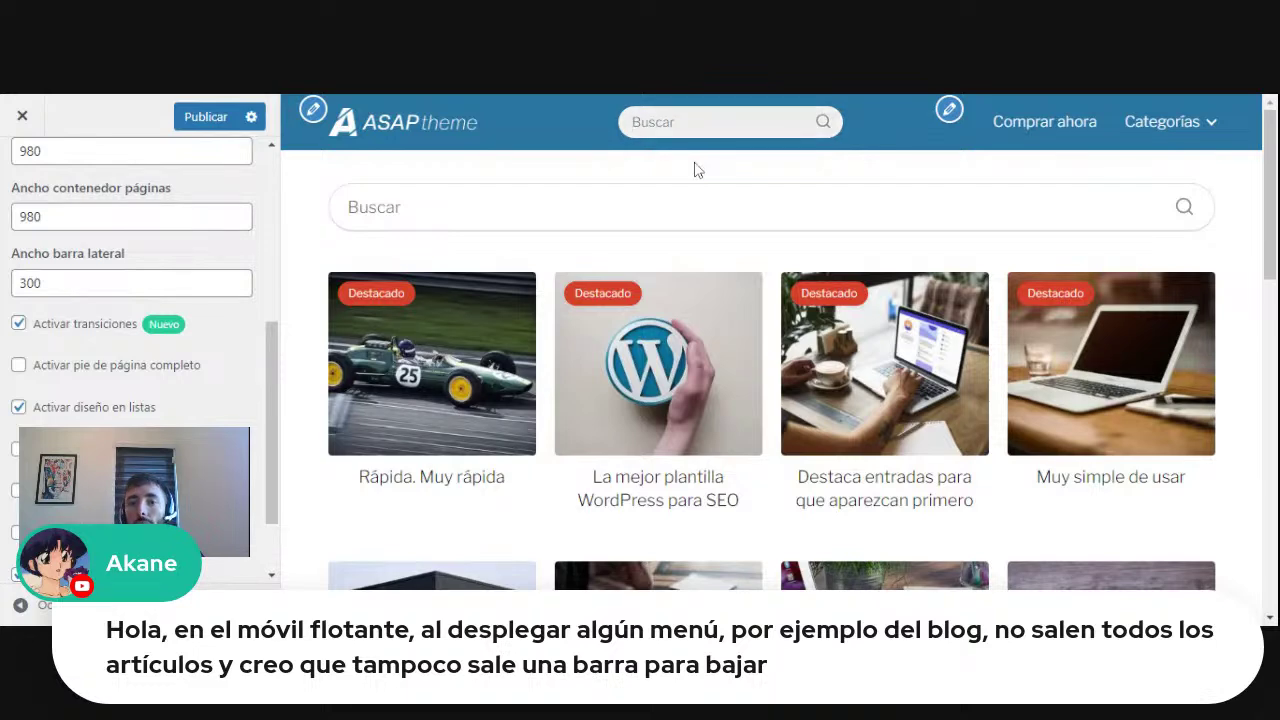
Open the Rápida. Muy rápida post in the preview and check the transition effects down to its comment form.
{"action": "left_click", "coordinate": [438, 358]}
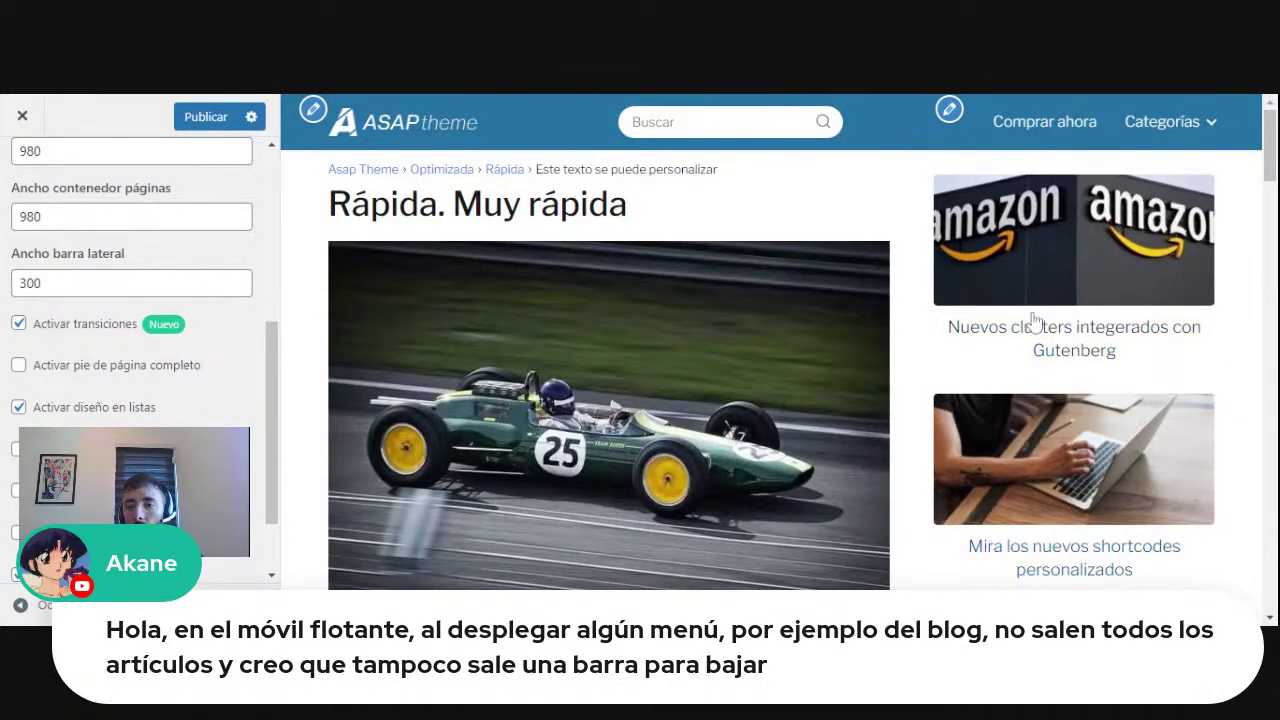
{"action": "scroll", "coordinate": [1035, 316], "scroll_direction": "down", "scroll_amount": 10}
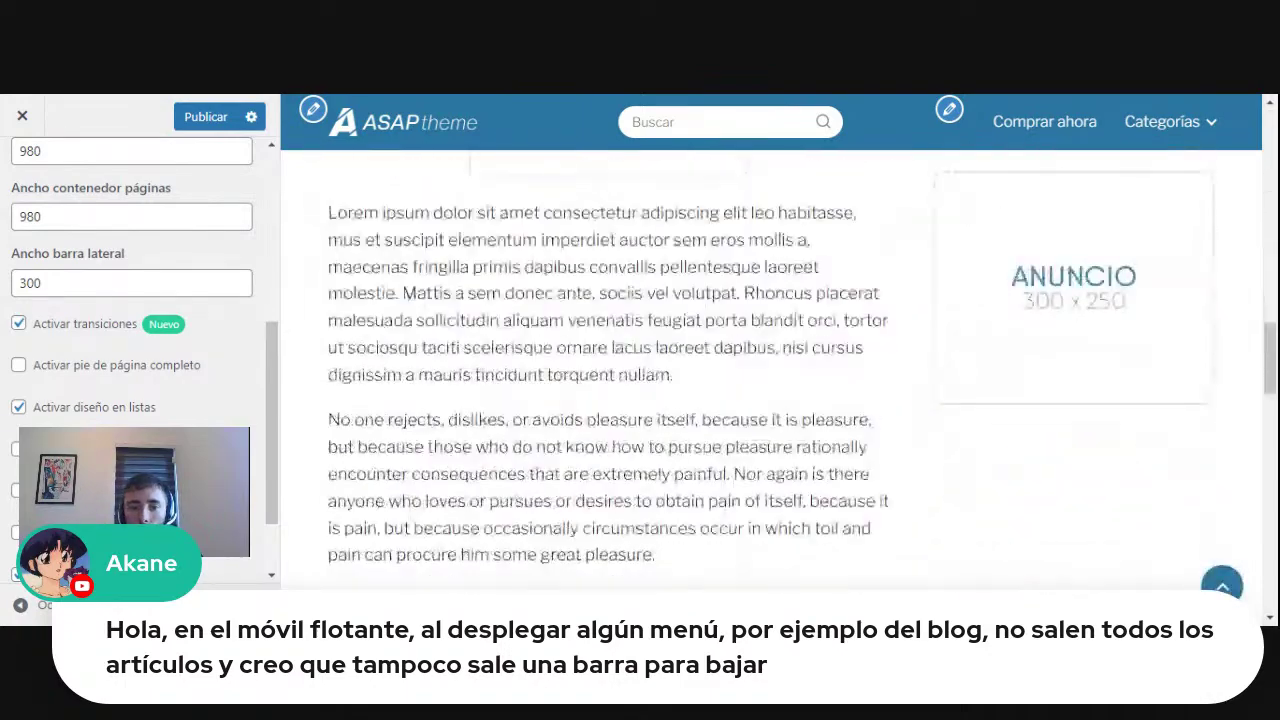
{"action": "scroll", "coordinate": [686, 368], "scroll_direction": "down", "scroll_amount": 10}
{"action": "left_click", "coordinate": [552, 352]}
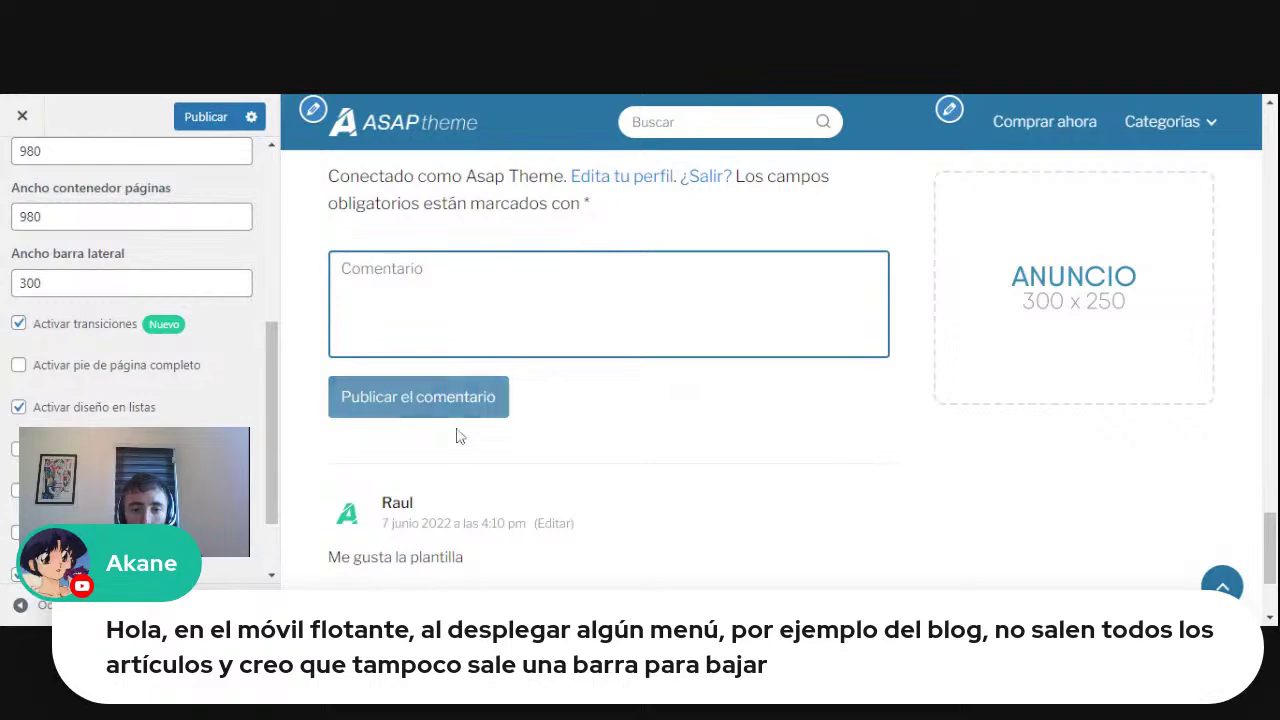
Disable Activar transiciones, check the post and the home page without it, and enable the option again.
{"action": "left_click", "coordinate": [121, 327]}
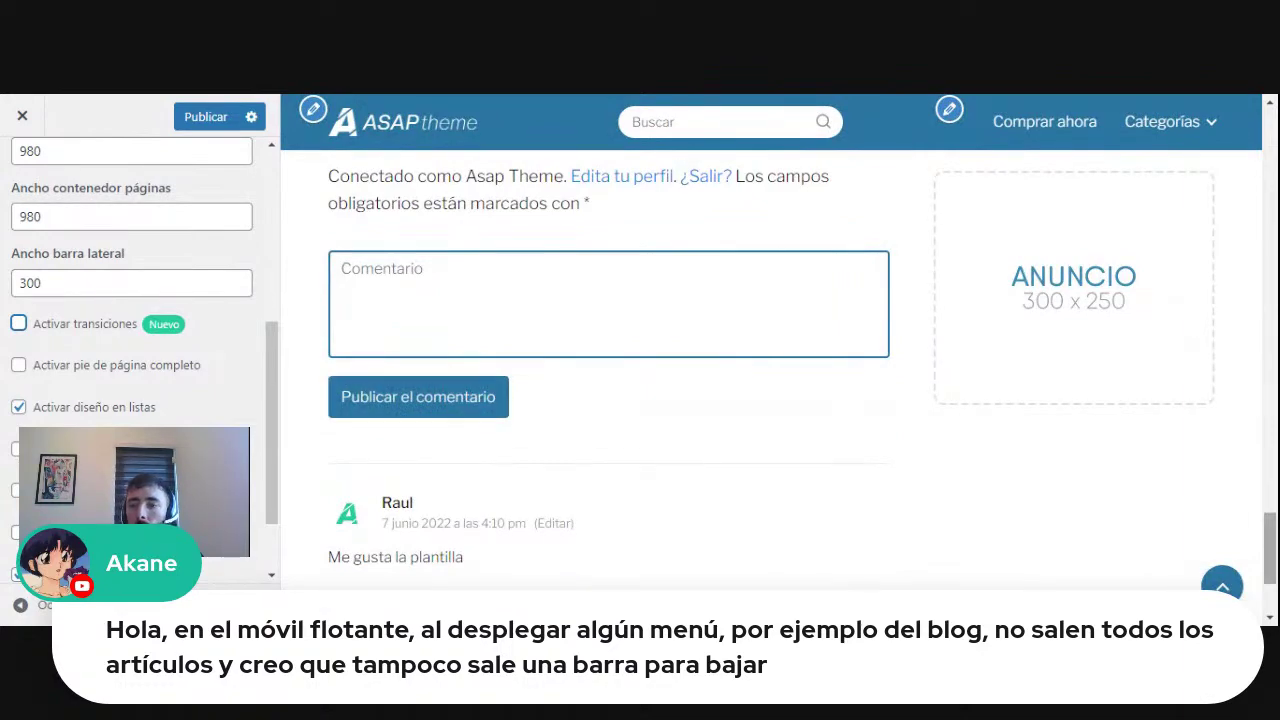
{"action": "scroll", "coordinate": [1073, 218], "scroll_direction": "up", "scroll_amount": 15}
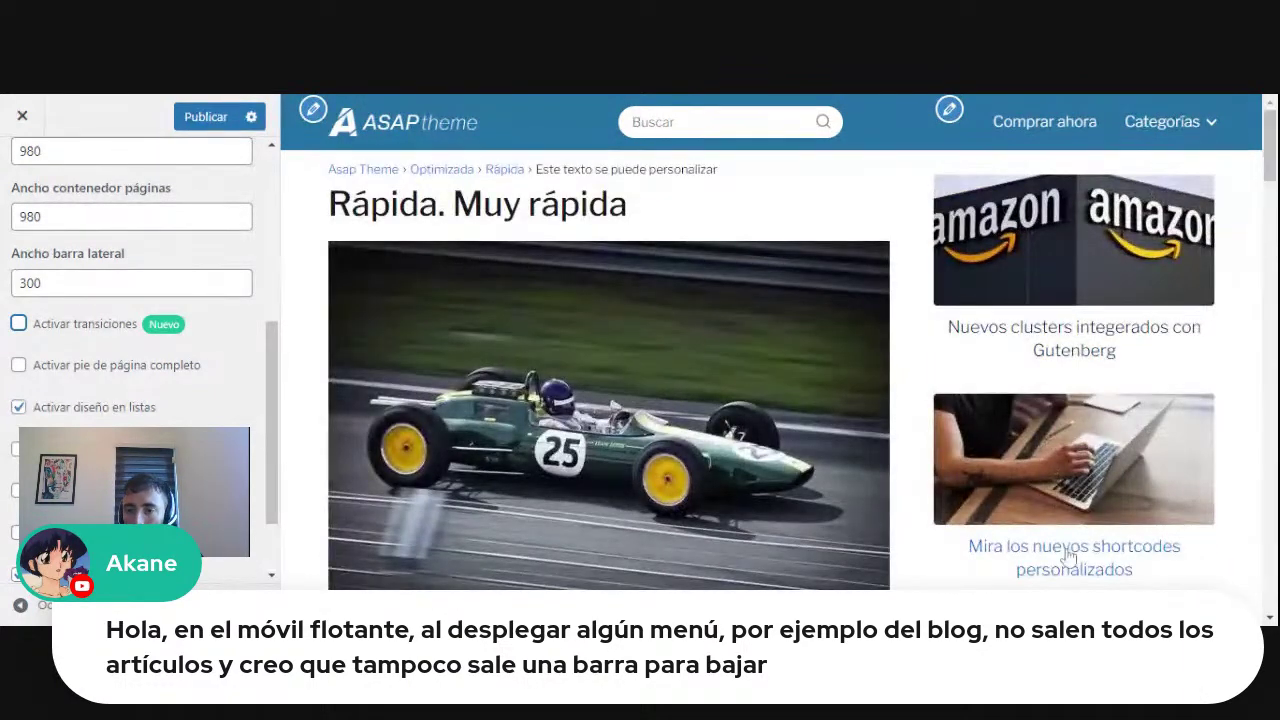
{"action": "left_click", "coordinate": [435, 137]}
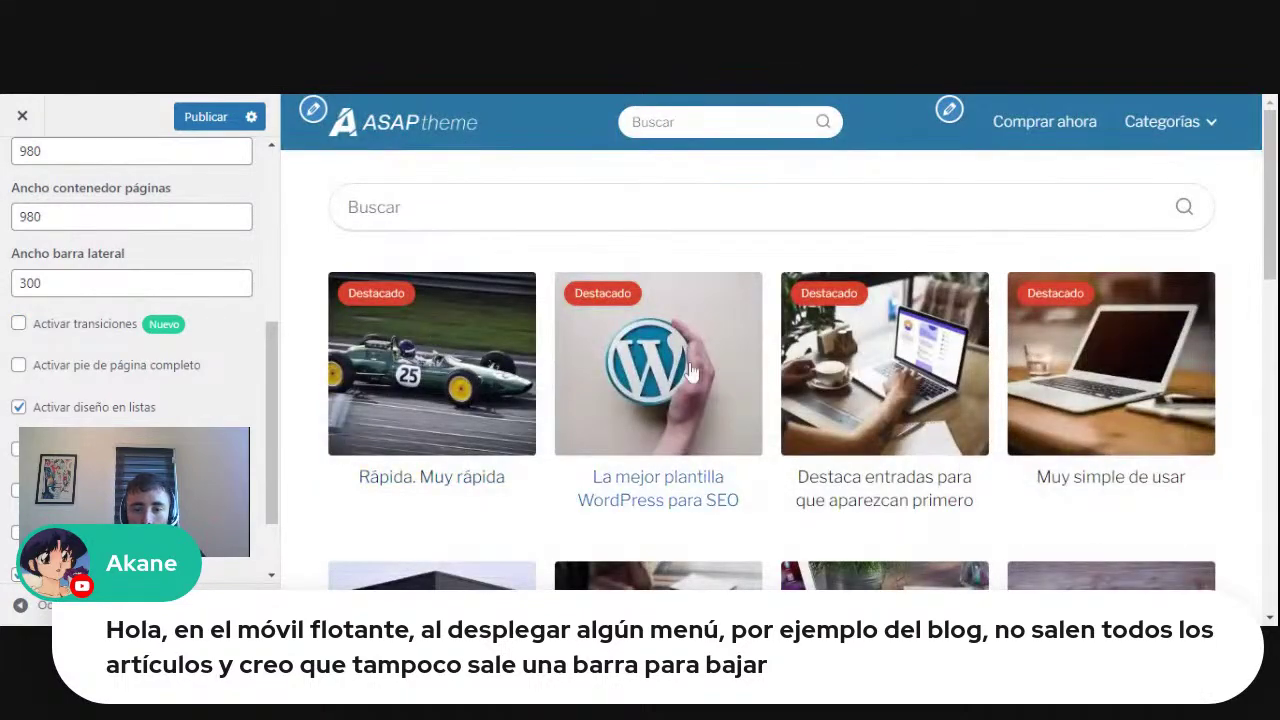
{"action": "left_click", "coordinate": [120, 328]}
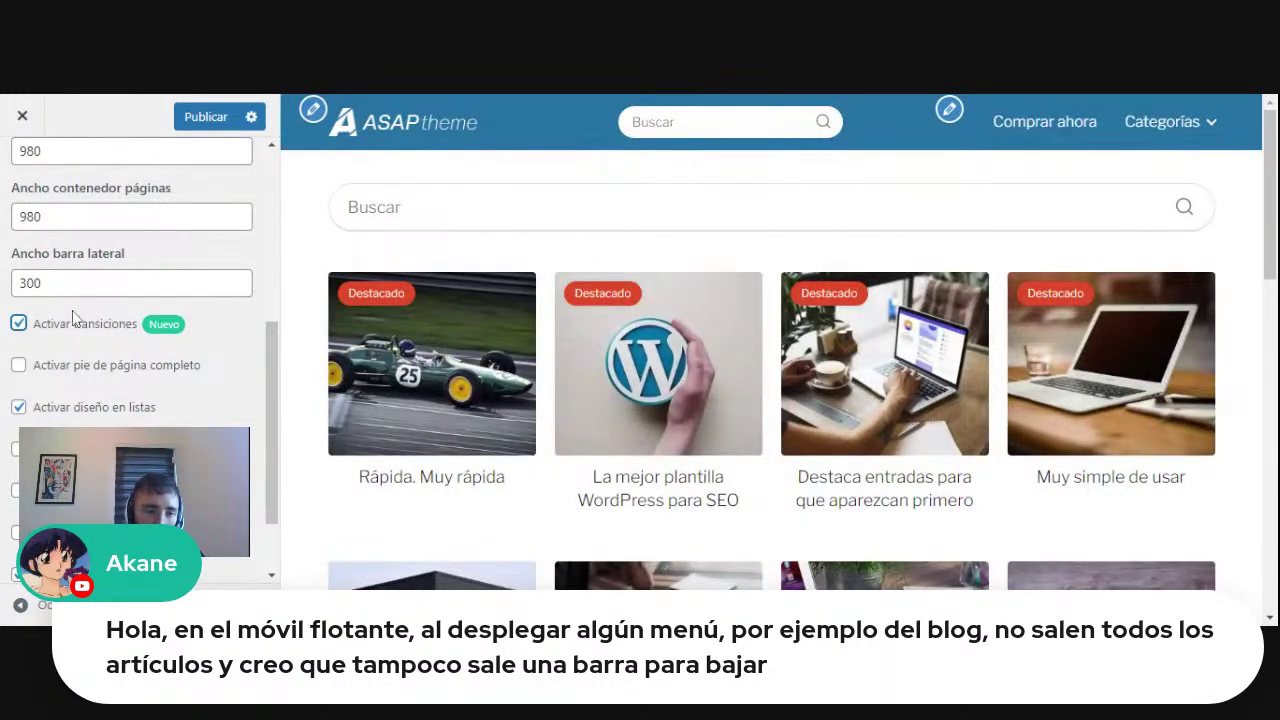
{"action": "scroll", "coordinate": [135, 383], "scroll_direction": "up", "scroll_amount": 3}
{"action": "scroll", "coordinate": [98, 315], "scroll_direction": "down", "scroll_amount": 3}
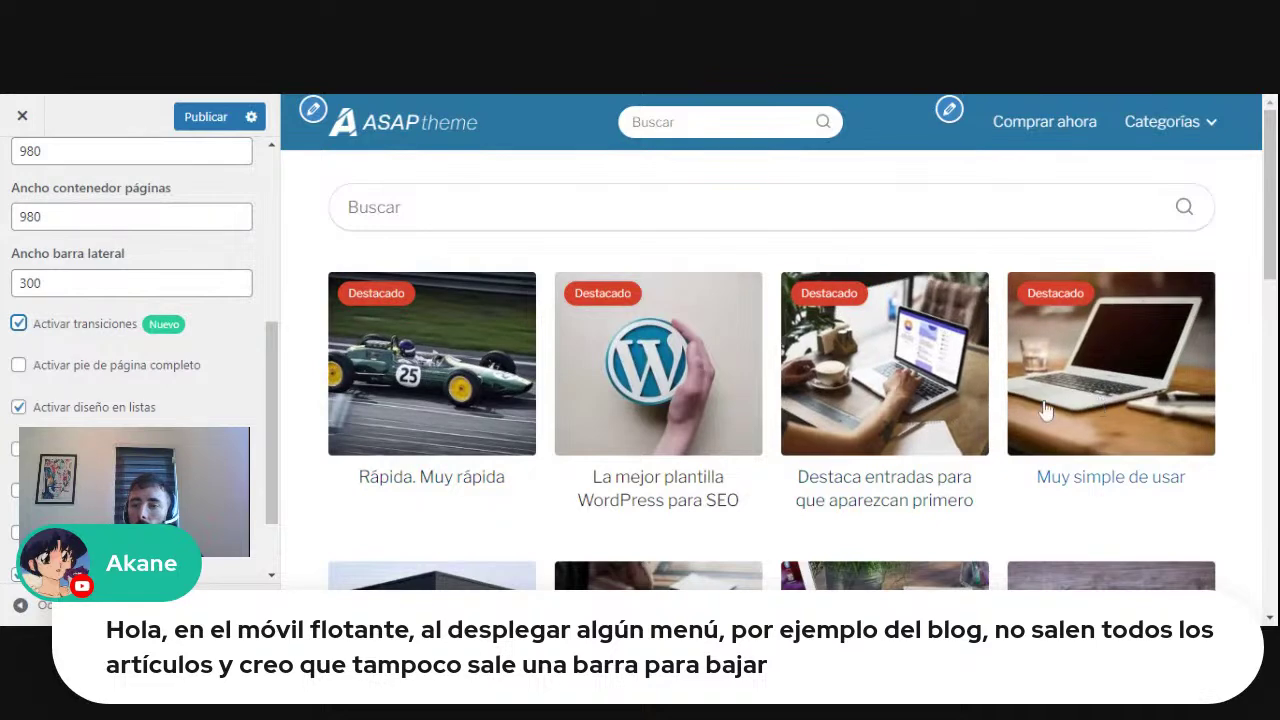
{"action": "scroll", "coordinate": [135, 350], "scroll_direction": "up", "scroll_amount": 3}
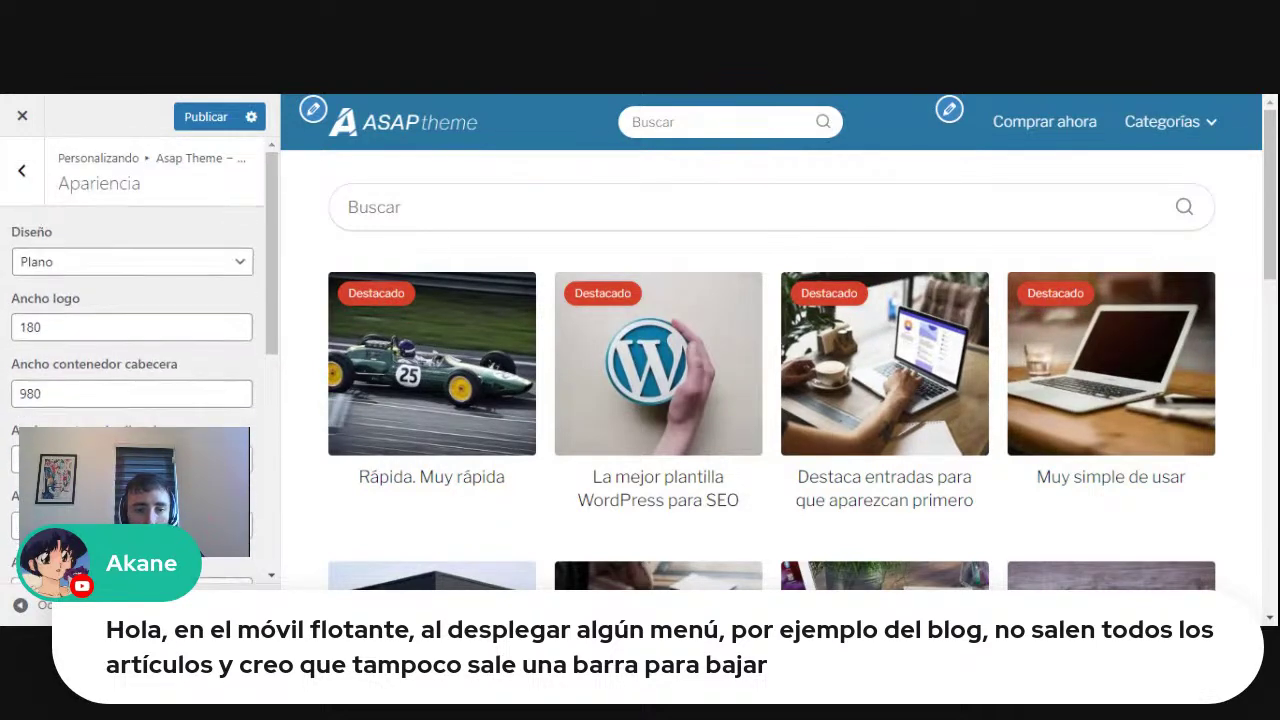
Enable Activar diseño resaltado in the Opciones de listado.
{"action": "left_click", "coordinate": [10, 182]}
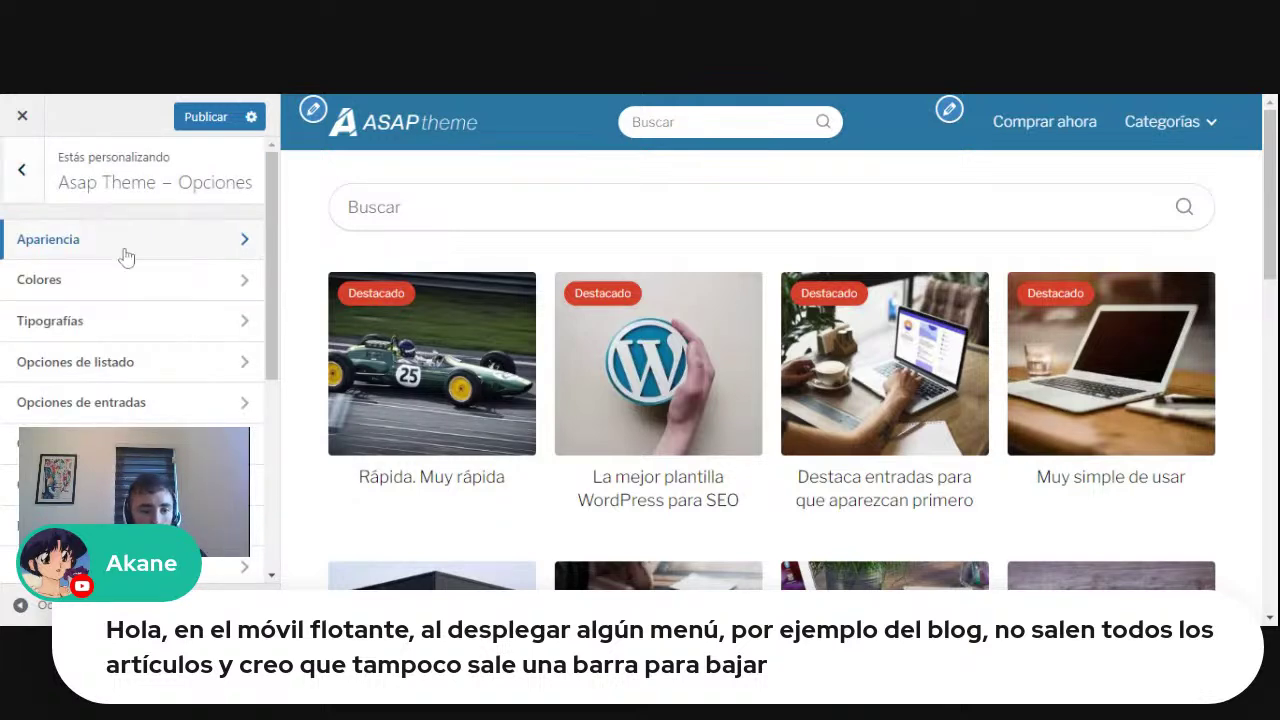
{"action": "left_click", "coordinate": [117, 363]}
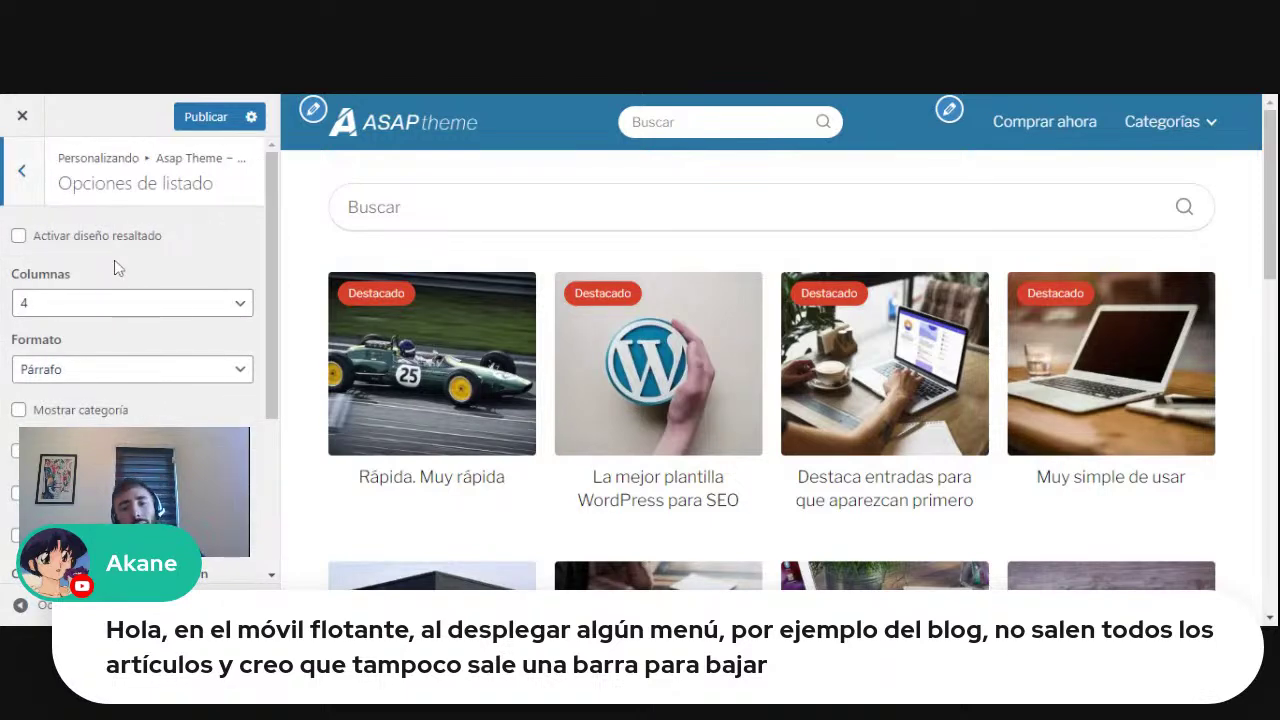
{"action": "left_click", "coordinate": [121, 249]}
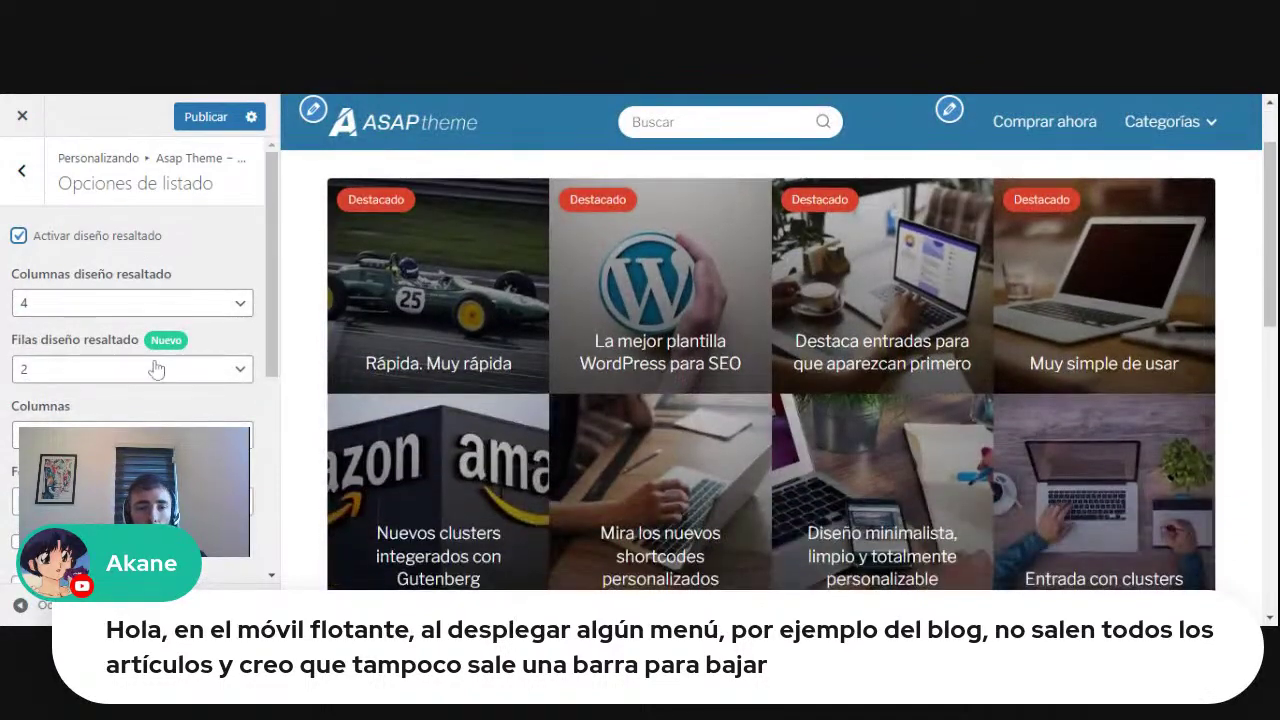
Set Filas diseño resaltado to 1 and compare the highlighted row with the normal listing in the preview.
{"action": "left_click", "coordinate": [155, 378]}
{"action": "left_click", "coordinate": [148, 398]}
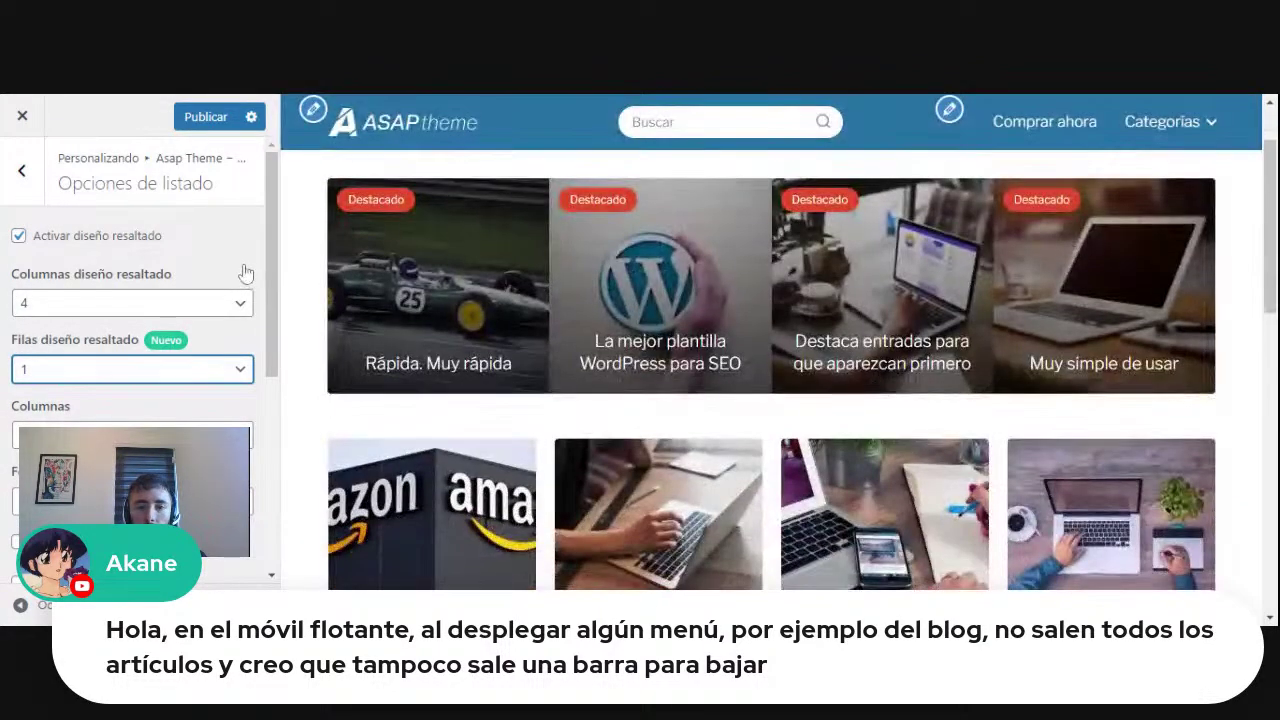
{"action": "left_click", "coordinate": [240, 302]}
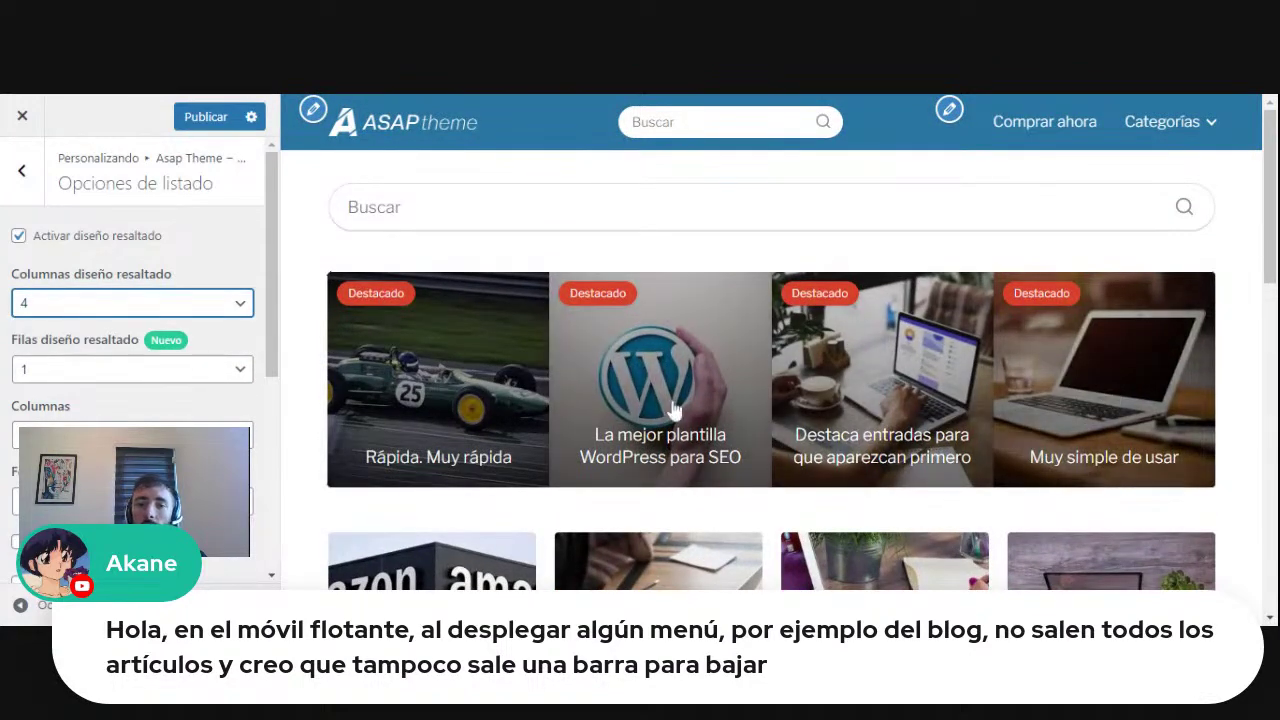
{"action": "left_click_drag", "start_coordinate": [1273, 203], "coordinate": [1273, 256]}
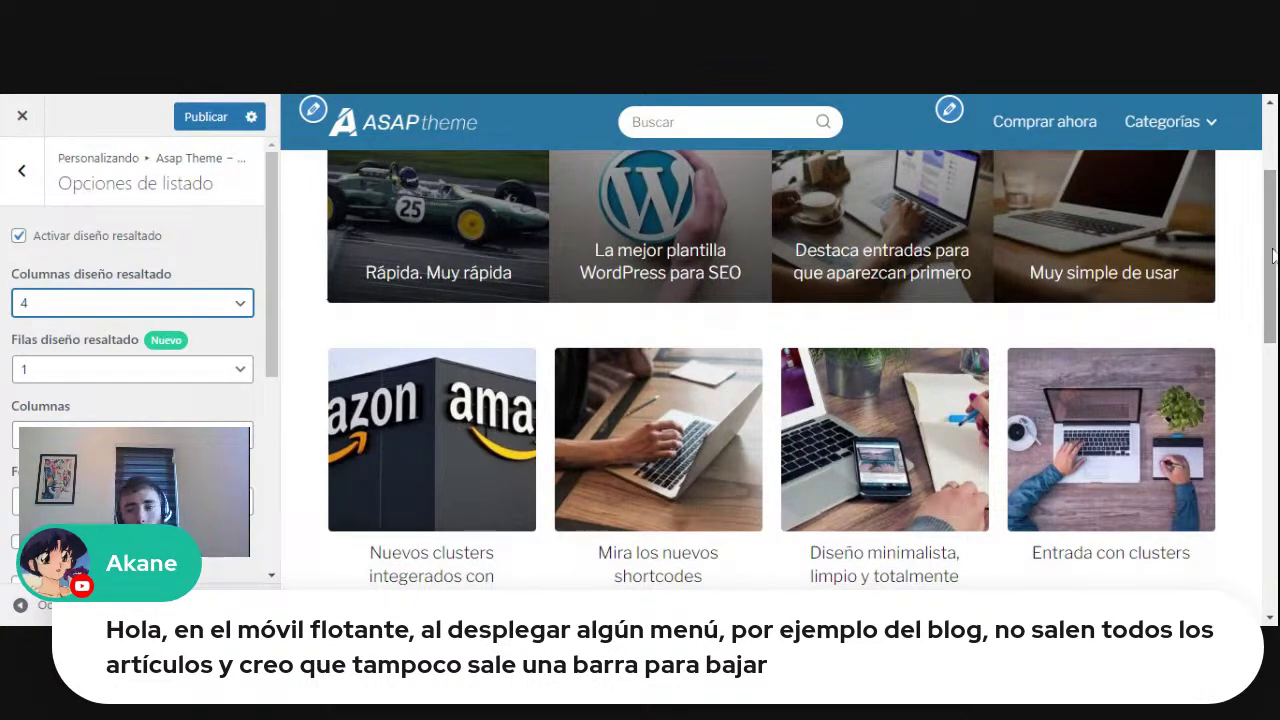
{"action": "scroll", "coordinate": [1249, 266], "scroll_direction": "up", "scroll_amount": 2}
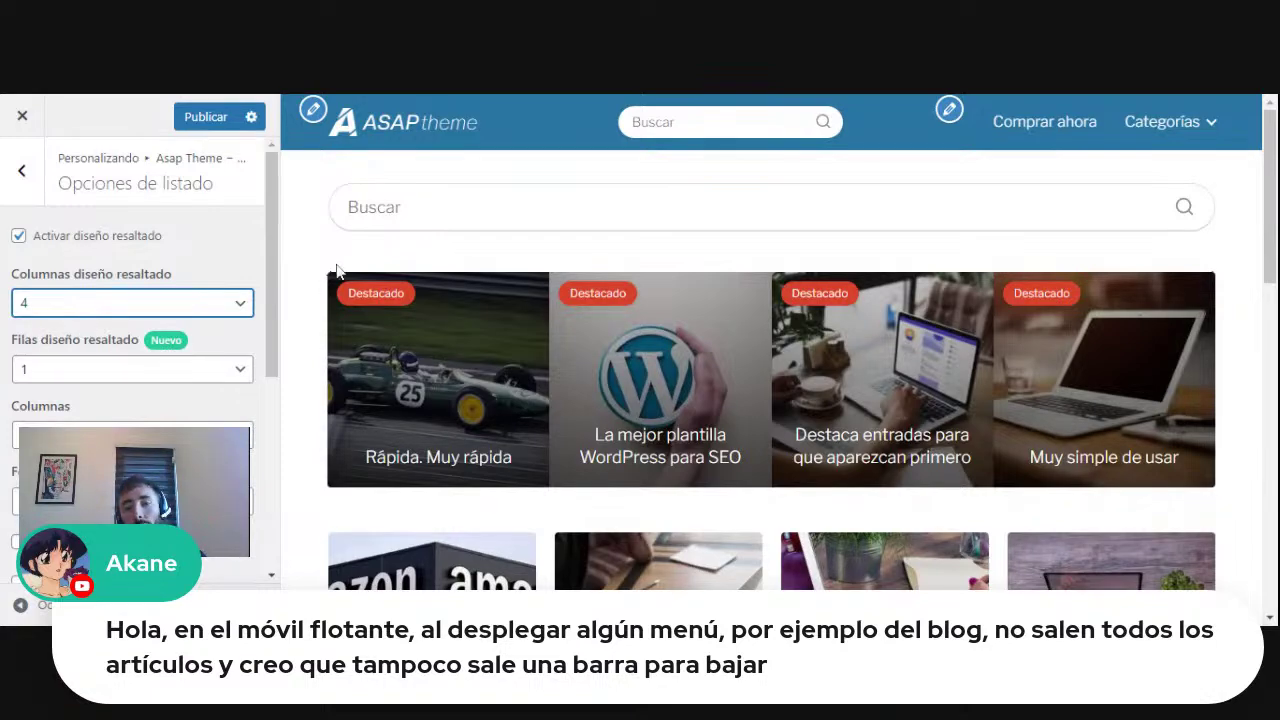
{"action": "scroll", "coordinate": [350, 300], "scroll_direction": "down", "scroll_amount": 3}
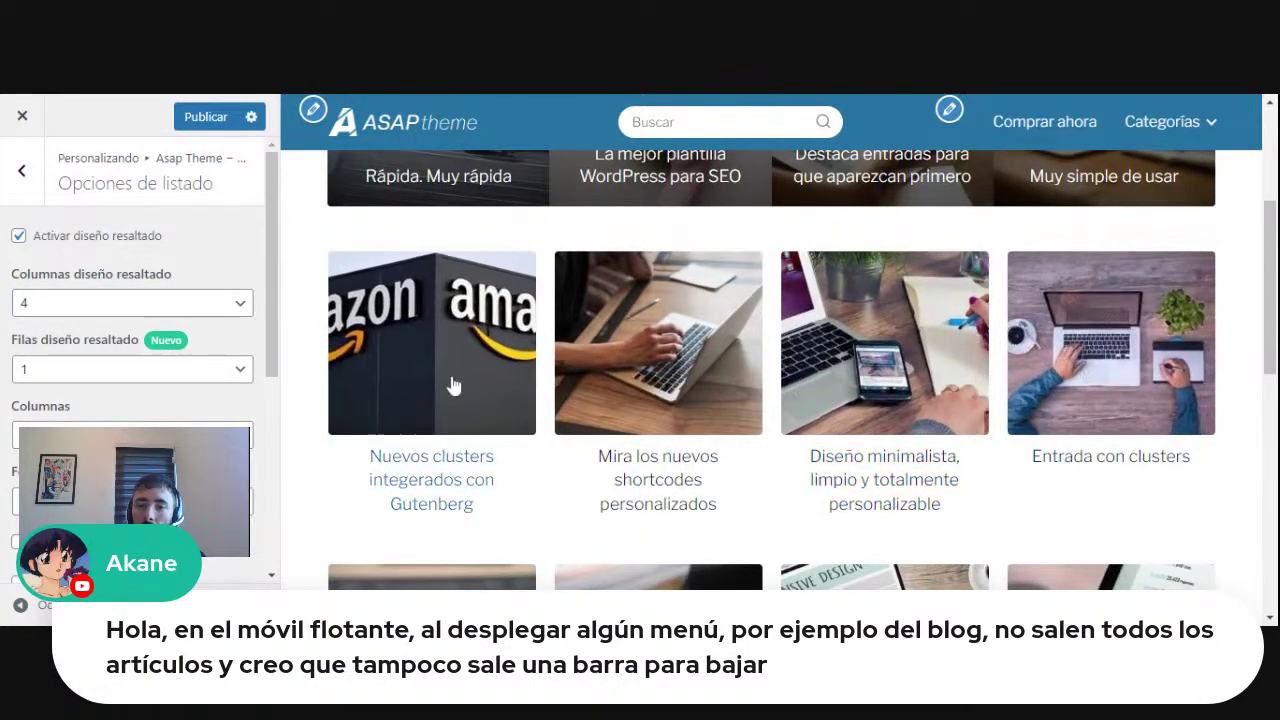
{"action": "scroll", "coordinate": [451, 380], "scroll_direction": "up", "scroll_amount": 3}
Set Columnas diseño resaltado to 3 and check the highlighted posts in the preview.
{"action": "left_click", "coordinate": [194, 305]}
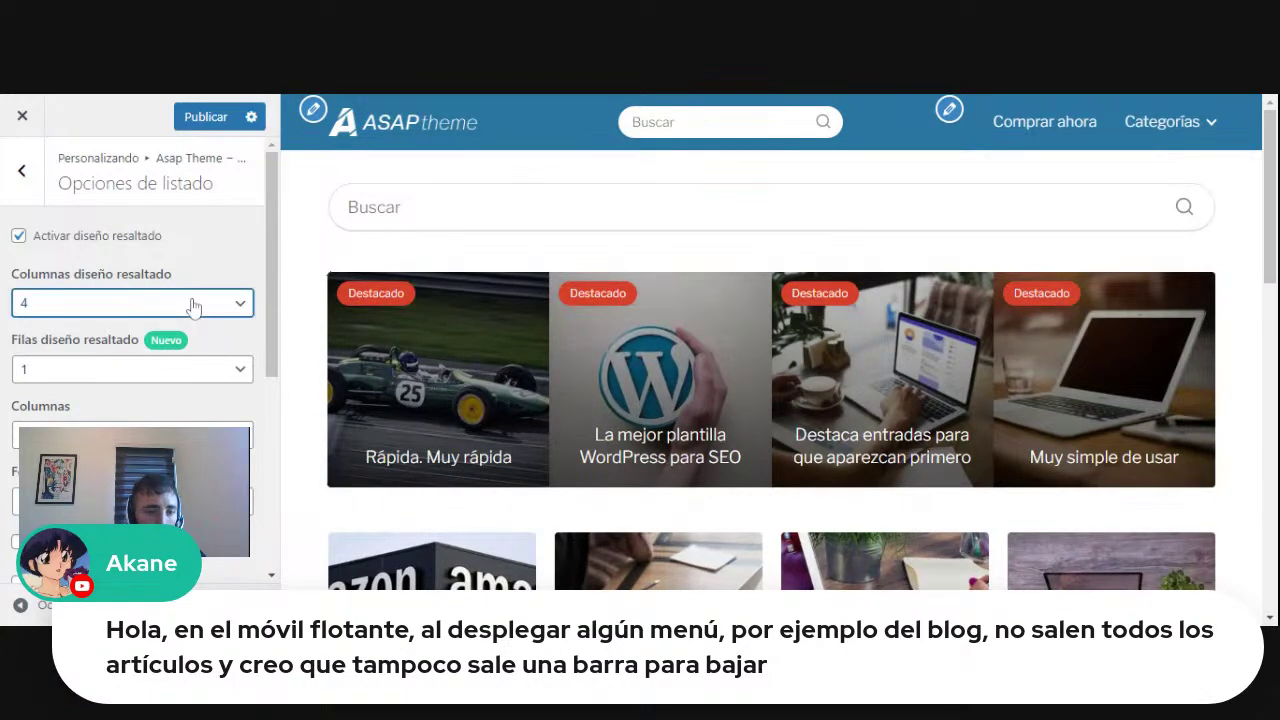
{"action": "left_click", "coordinate": [196, 375]}
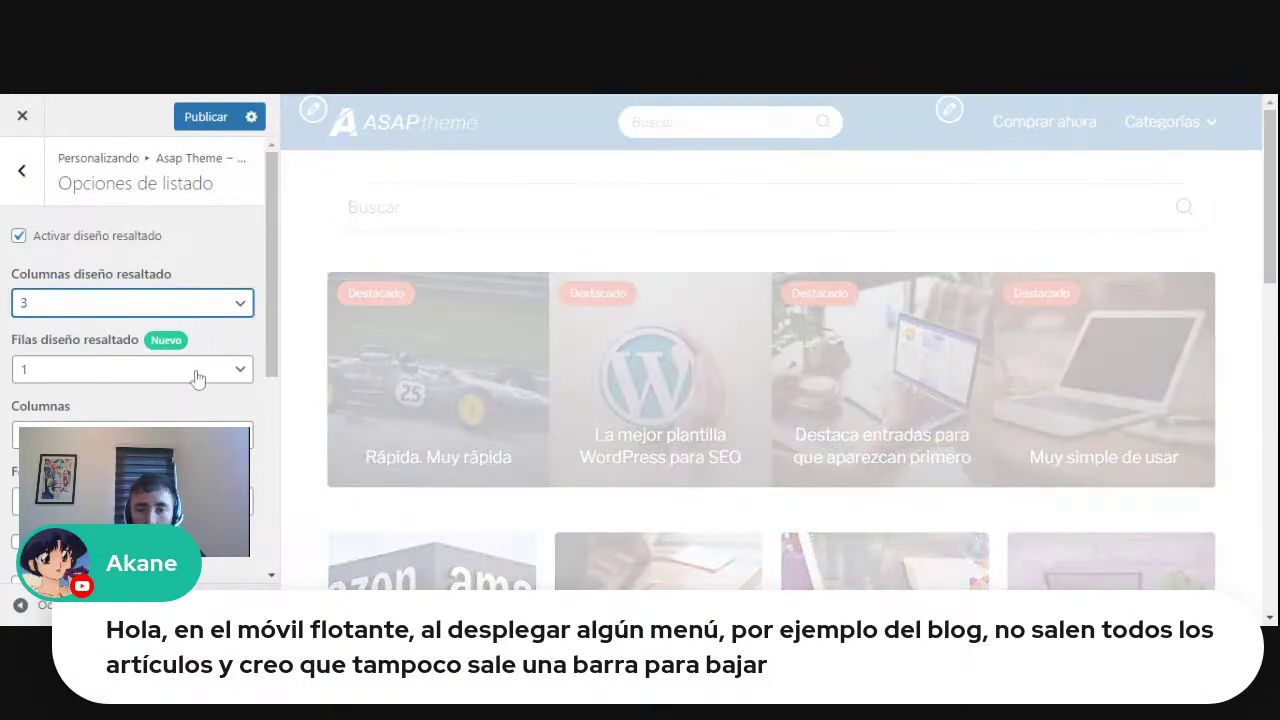
{"action": "scroll", "coordinate": [520, 300], "scroll_direction": "down", "scroll_amount": 3}
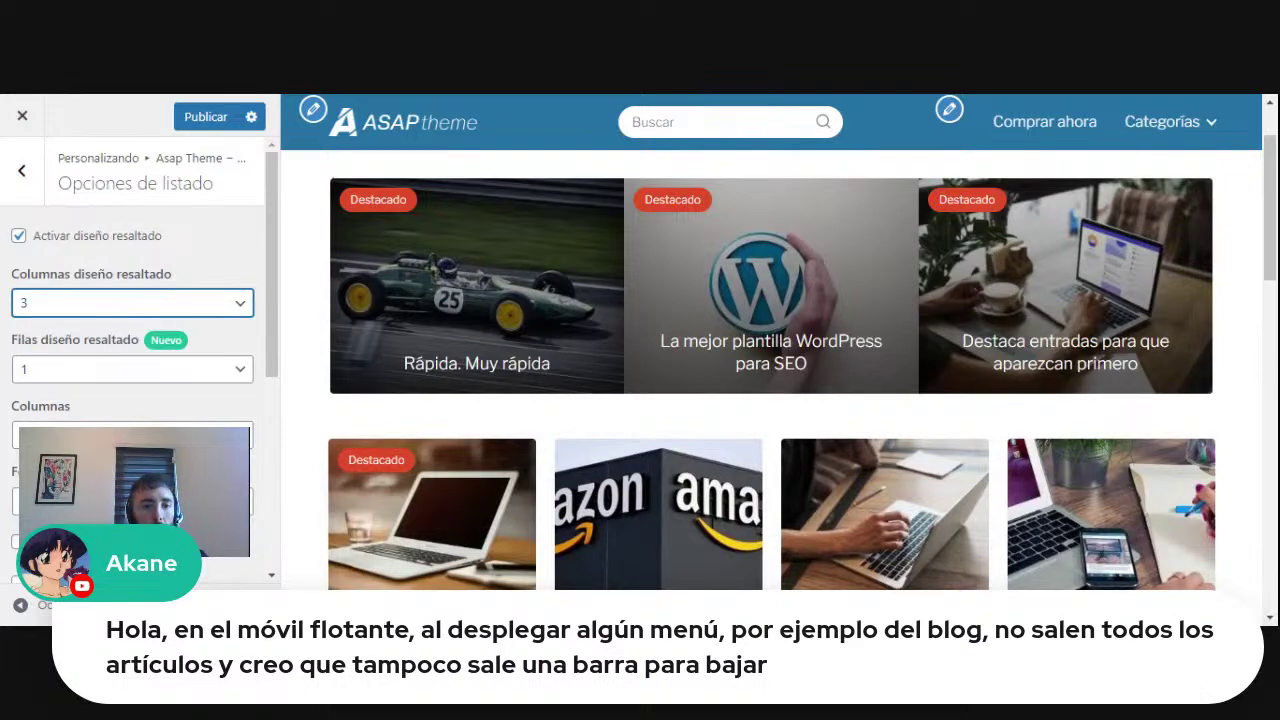
Set Columnas diseño resaltado to 4 and Filas diseño resaltado to 2, and check the highlighted block in the preview.
{"action": "left_click", "coordinate": [151, 303]}
{"action": "left_click", "coordinate": [157, 388]}
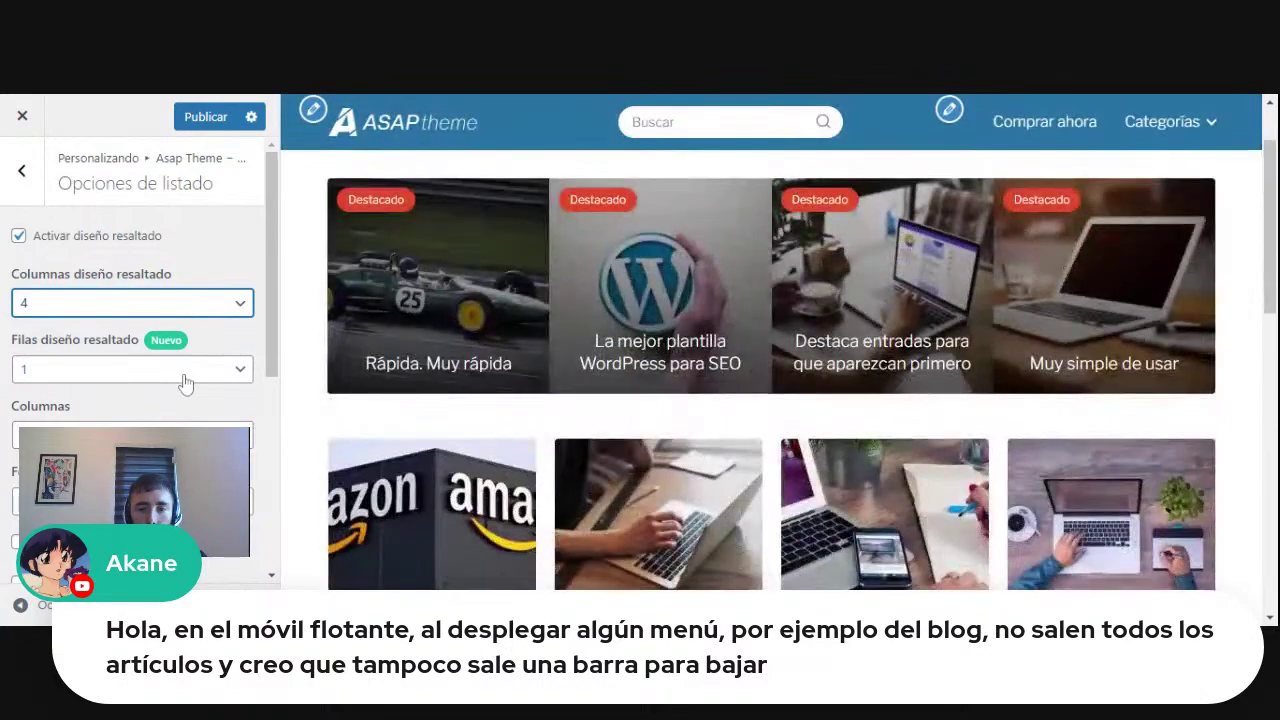
{"action": "left_click", "coordinate": [185, 383]}
{"action": "left_click", "coordinate": [185, 405]}
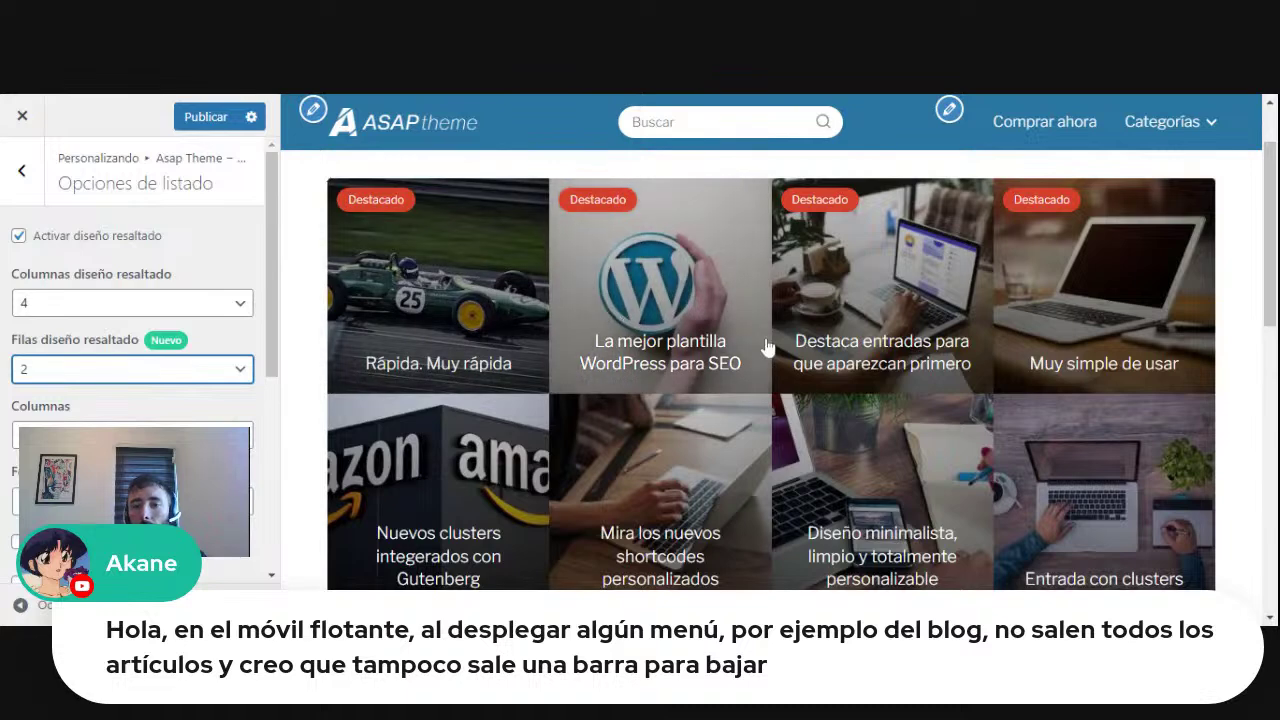
{"action": "scroll", "coordinate": [1030, 340], "scroll_direction": "down", "scroll_amount": 1}
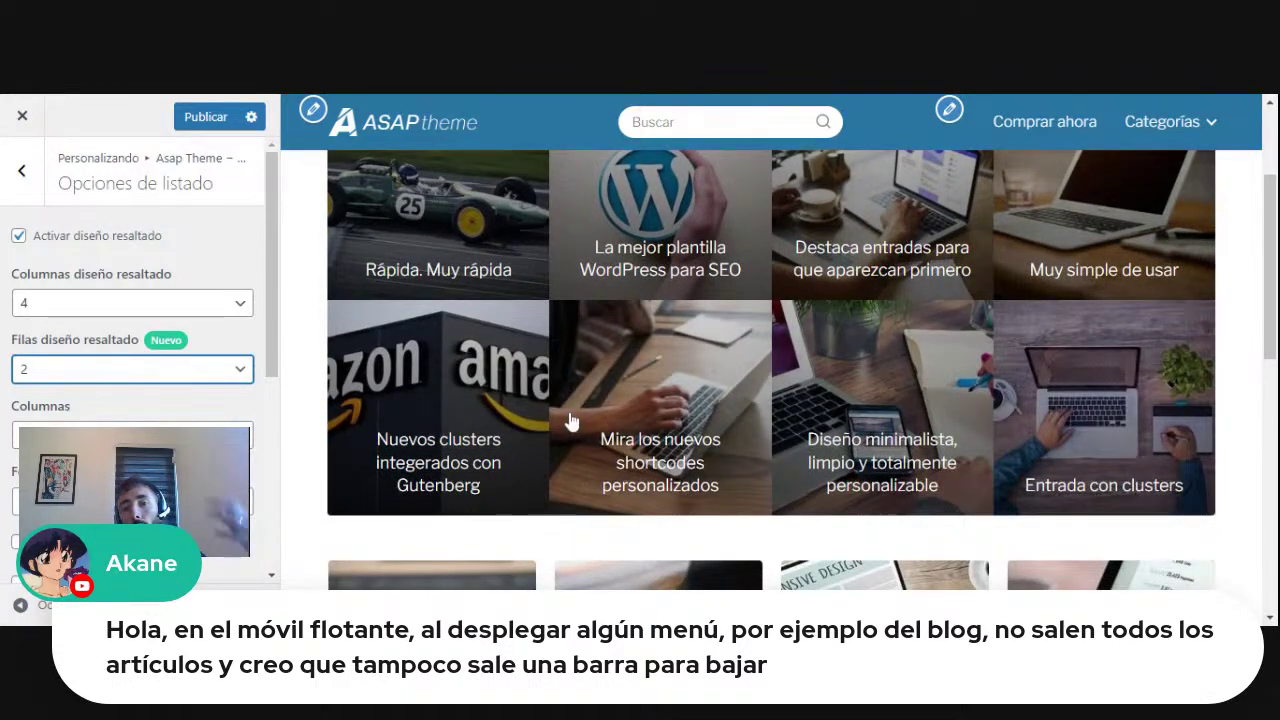
{"action": "scroll", "coordinate": [1266, 200], "scroll_direction": "up", "scroll_amount": 2}
{"action": "scroll", "coordinate": [1266, 200], "scroll_direction": "down", "scroll_amount": 6}
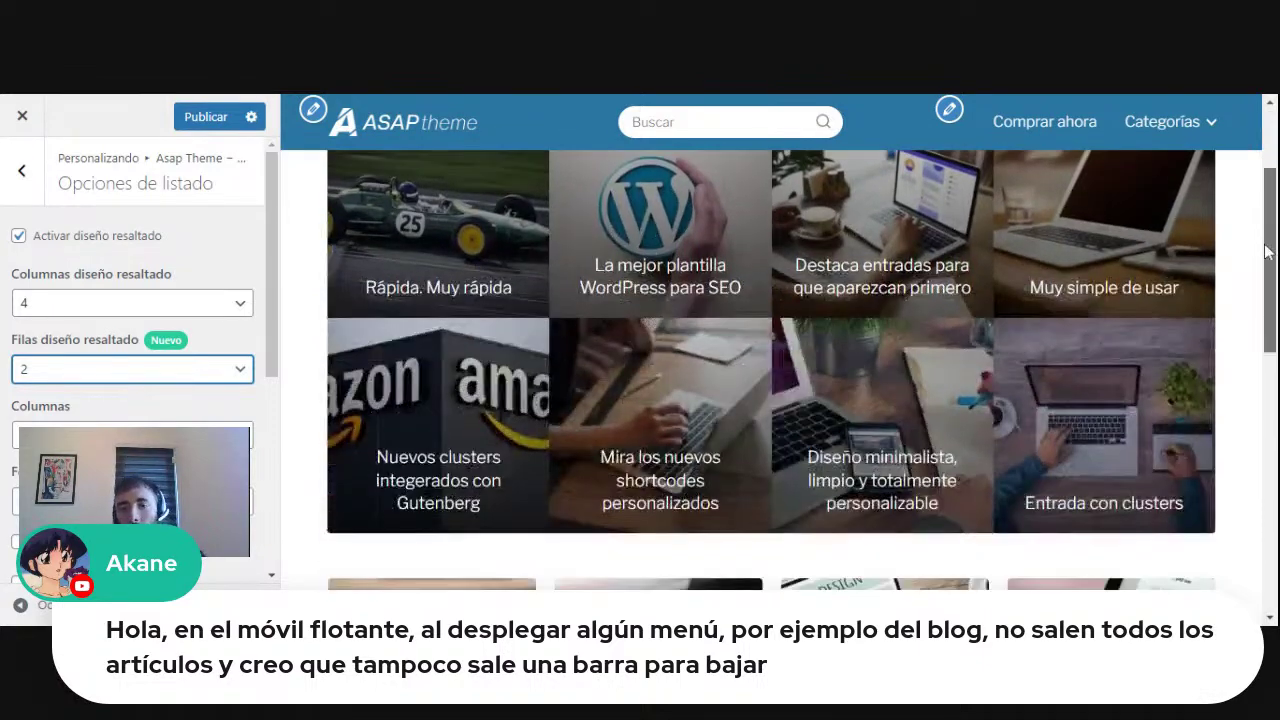
{"action": "scroll", "coordinate": [1225, 400], "scroll_direction": "up", "scroll_amount": 3}
{"action": "scroll", "coordinate": [1230, 352], "scroll_direction": "up", "scroll_amount": 4}
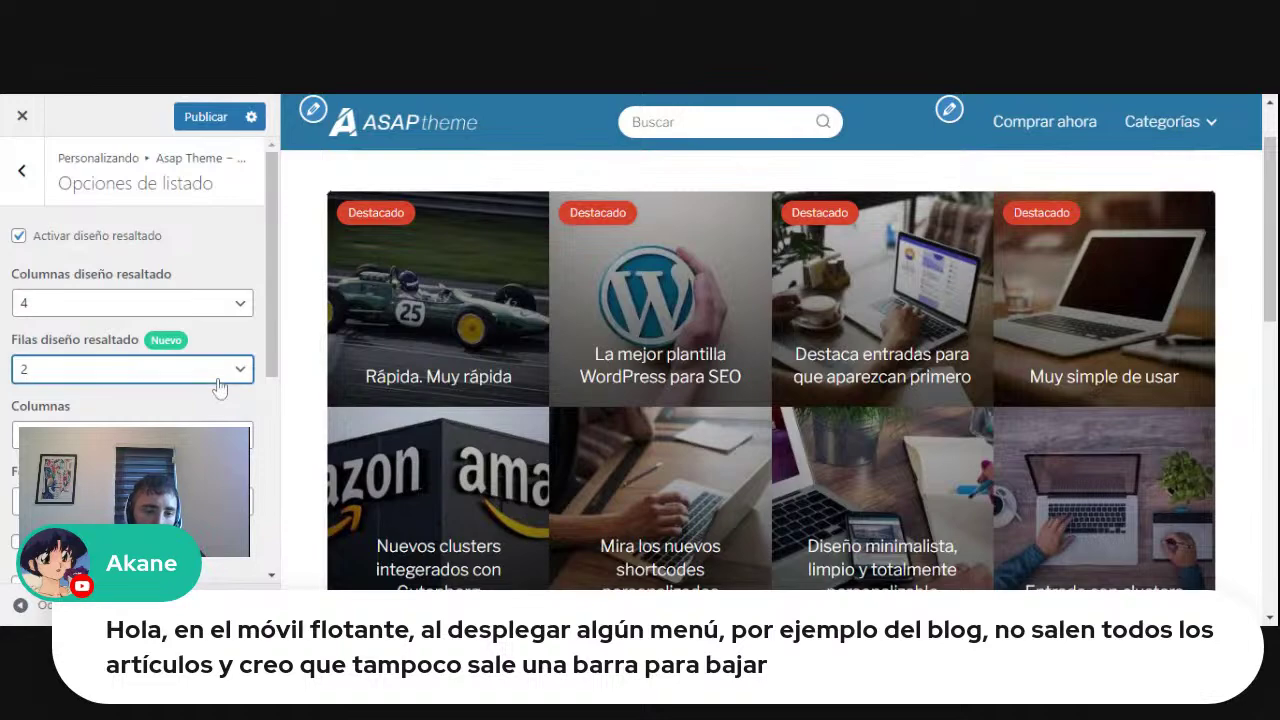
Set Filas diseño resaltado to 3 and check the highlighted block in the preview.
{"action": "key", "text": "Down"}
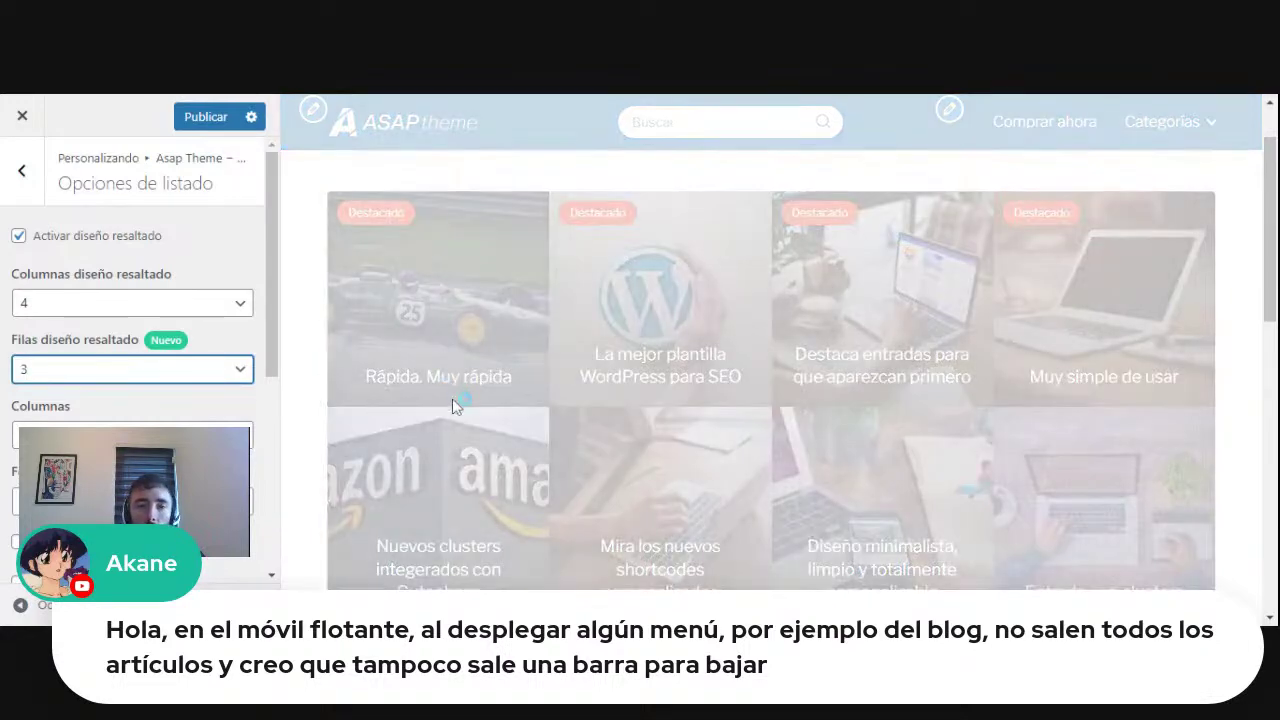
{"action": "scroll", "coordinate": [451, 409], "scroll_direction": "down", "scroll_amount": 4}
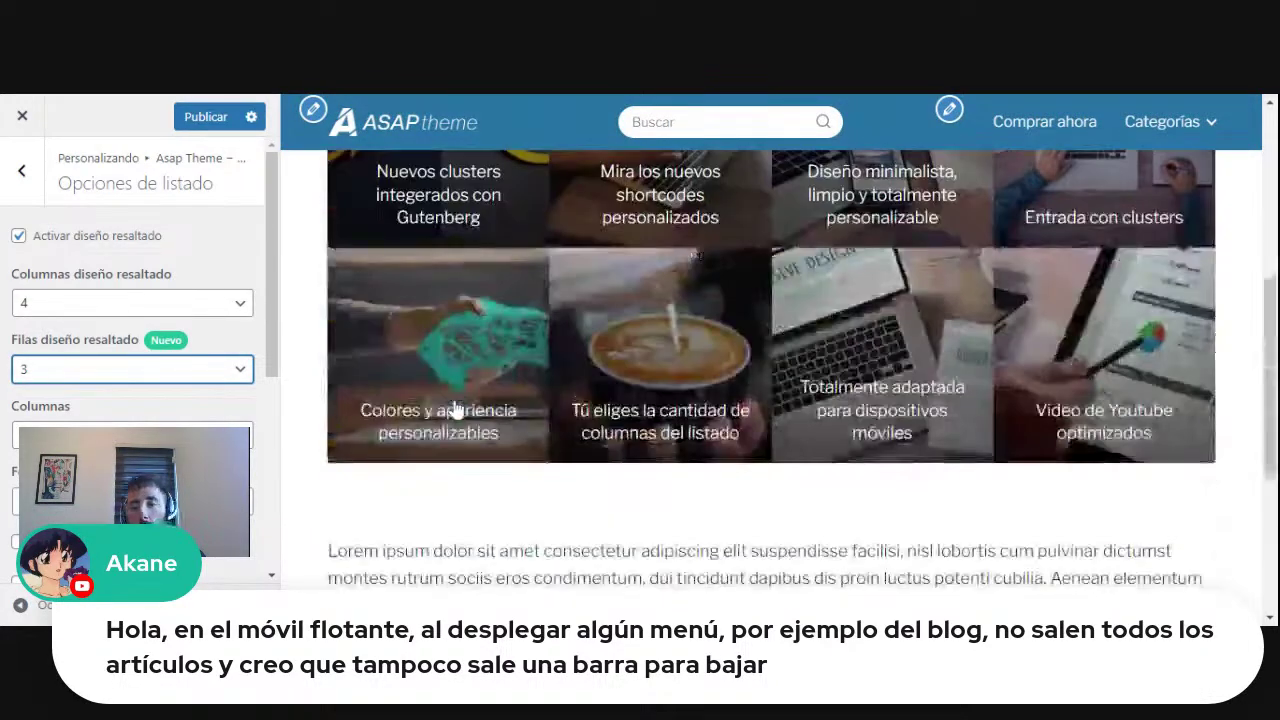
{"action": "scroll", "coordinate": [451, 409], "scroll_direction": "up", "scroll_amount": 2}
{"action": "scroll", "coordinate": [1118, 470], "scroll_direction": "up", "scroll_amount": 1}
{"action": "scroll", "coordinate": [1118, 470], "scroll_direction": "up", "scroll_amount": 1}
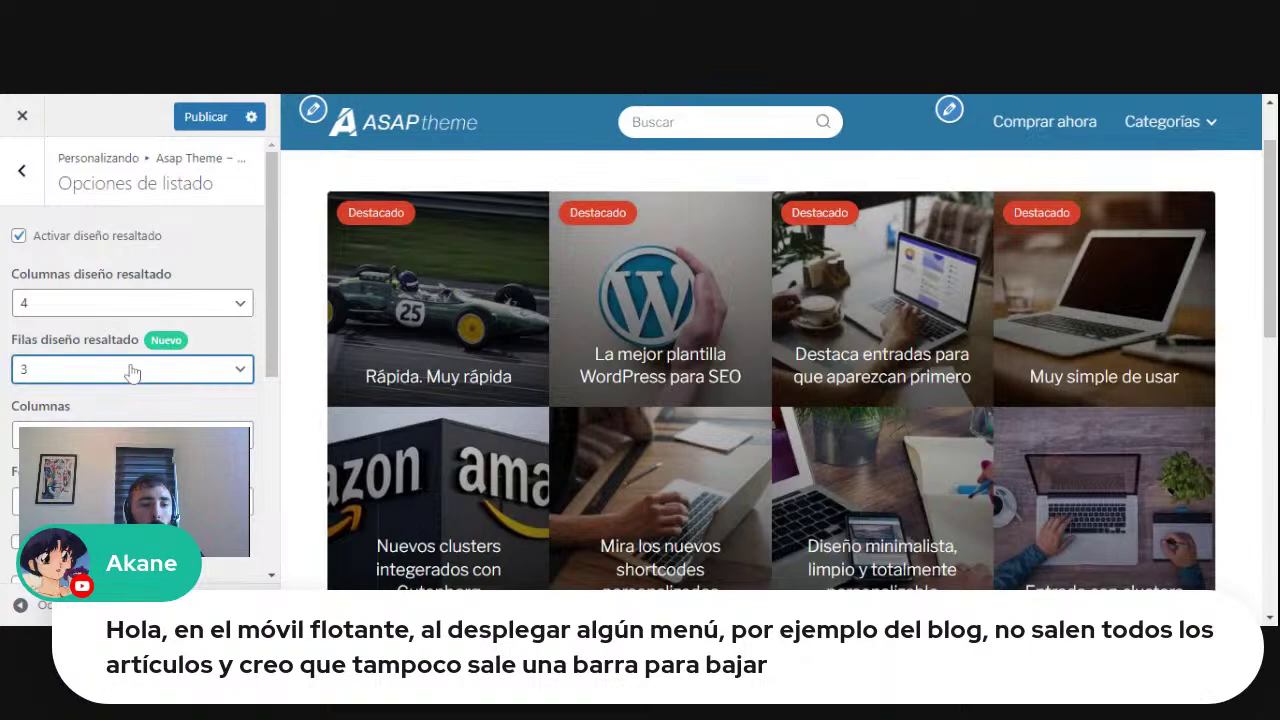
Set Filas diseño resaltado back to 2 and check the home page listing.
{"action": "left_click", "coordinate": [115, 394]}
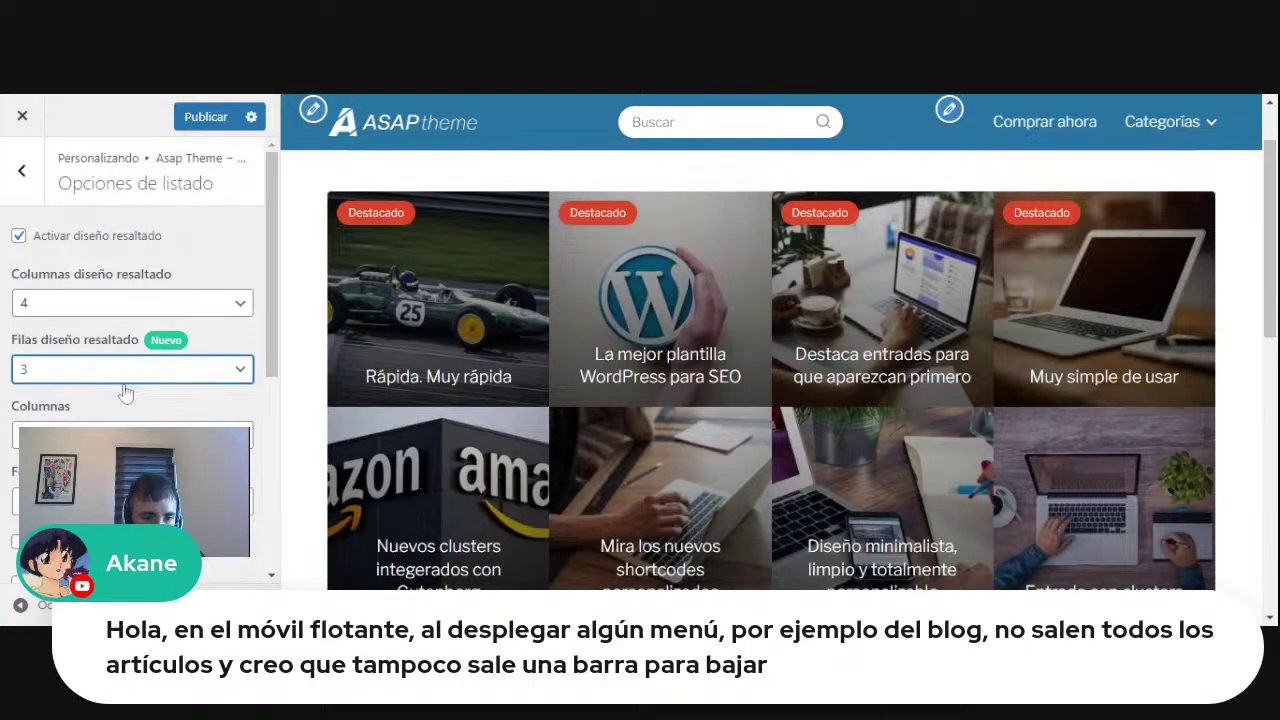
{"action": "key", "text": "Up"}
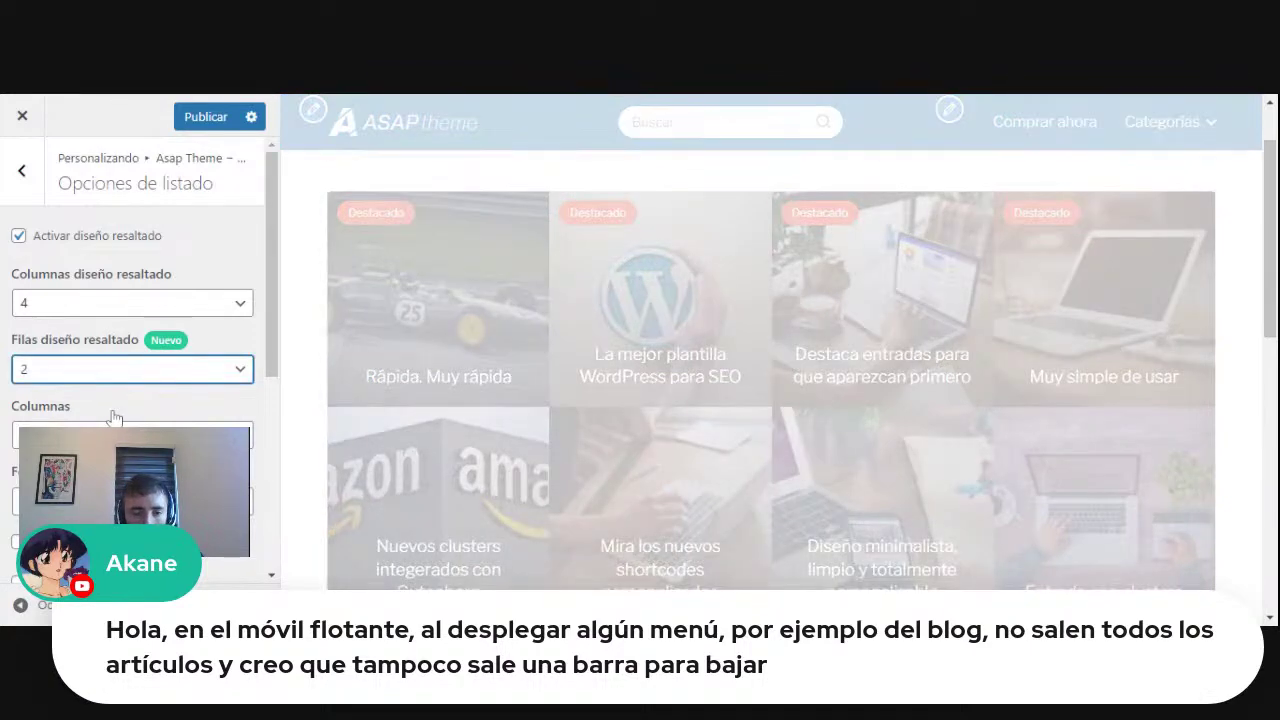
{"action": "scroll", "coordinate": [390, 370], "scroll_direction": "down", "scroll_amount": 2}
{"action": "scroll", "coordinate": [365, 429], "scroll_direction": "up", "scroll_amount": 1}
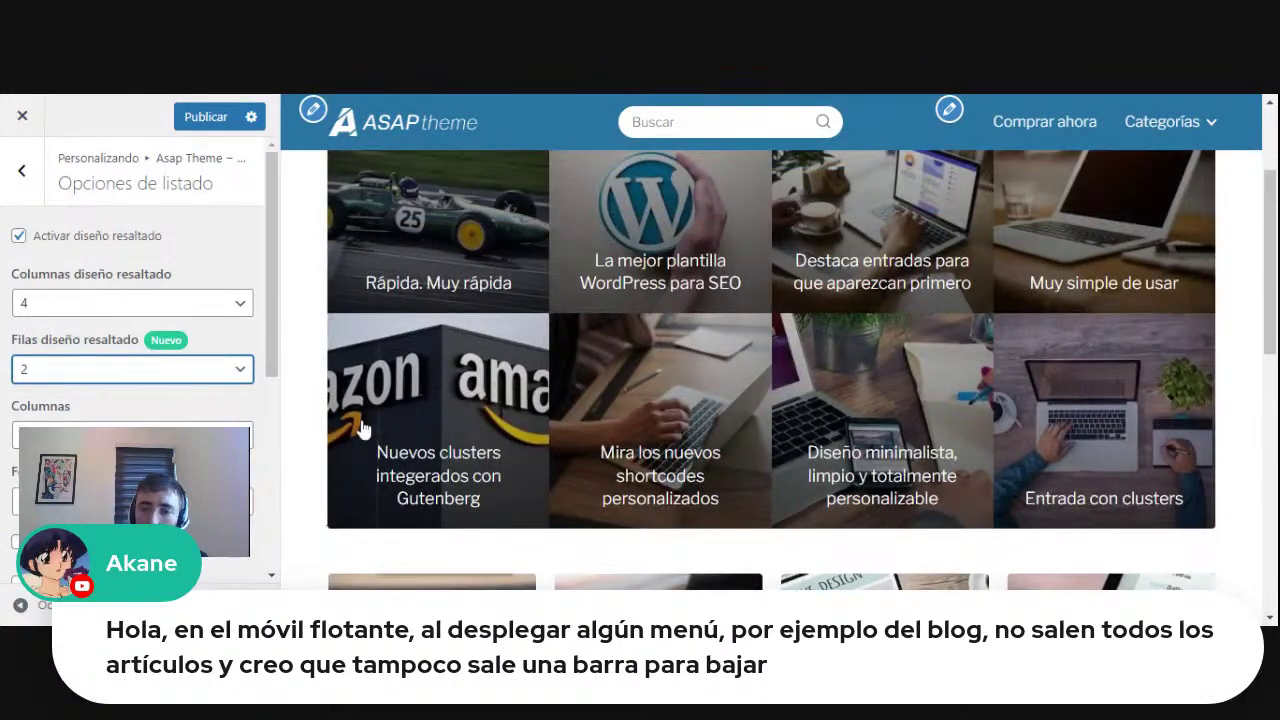
{"action": "scroll", "coordinate": [100, 395], "scroll_direction": "down", "scroll_amount": 5}
{"action": "scroll", "coordinate": [100, 395], "scroll_direction": "up", "scroll_amount": 5}
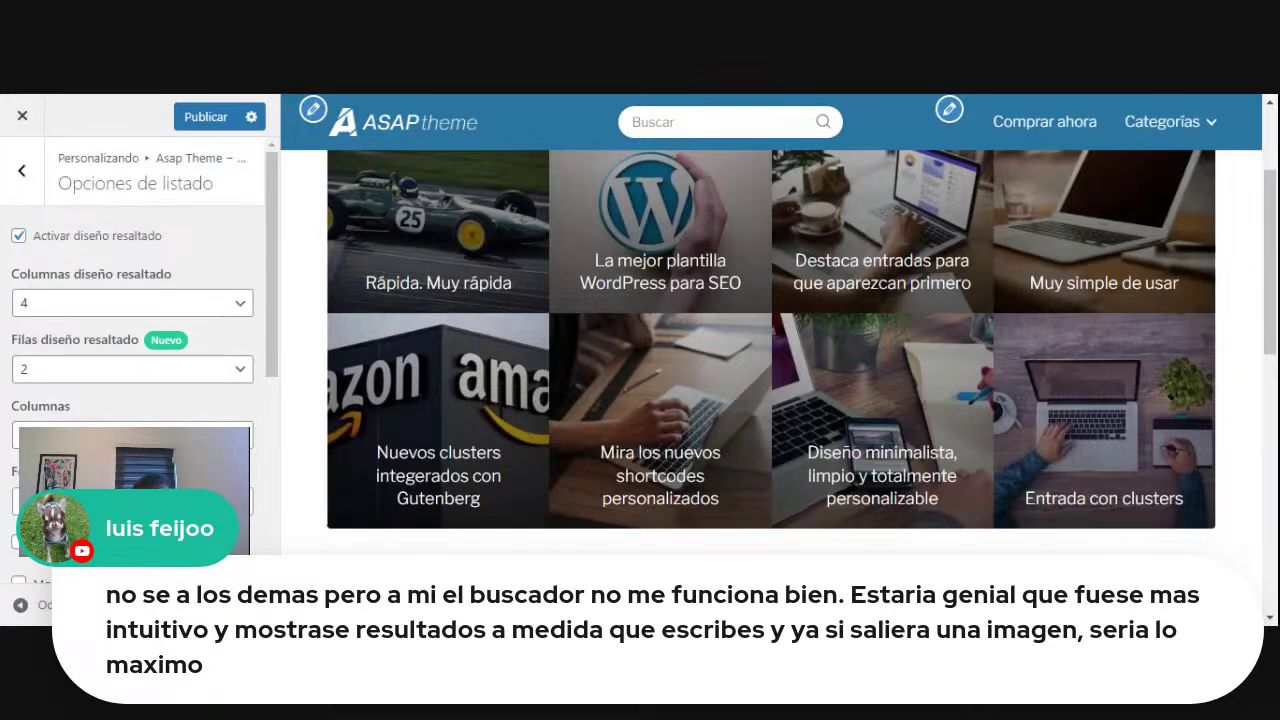
Show the Rápida. Muy rápida post in the preview down to its table of contents and find the new Índice de contenidos options.
{"action": "left_click", "coordinate": [132, 369]}
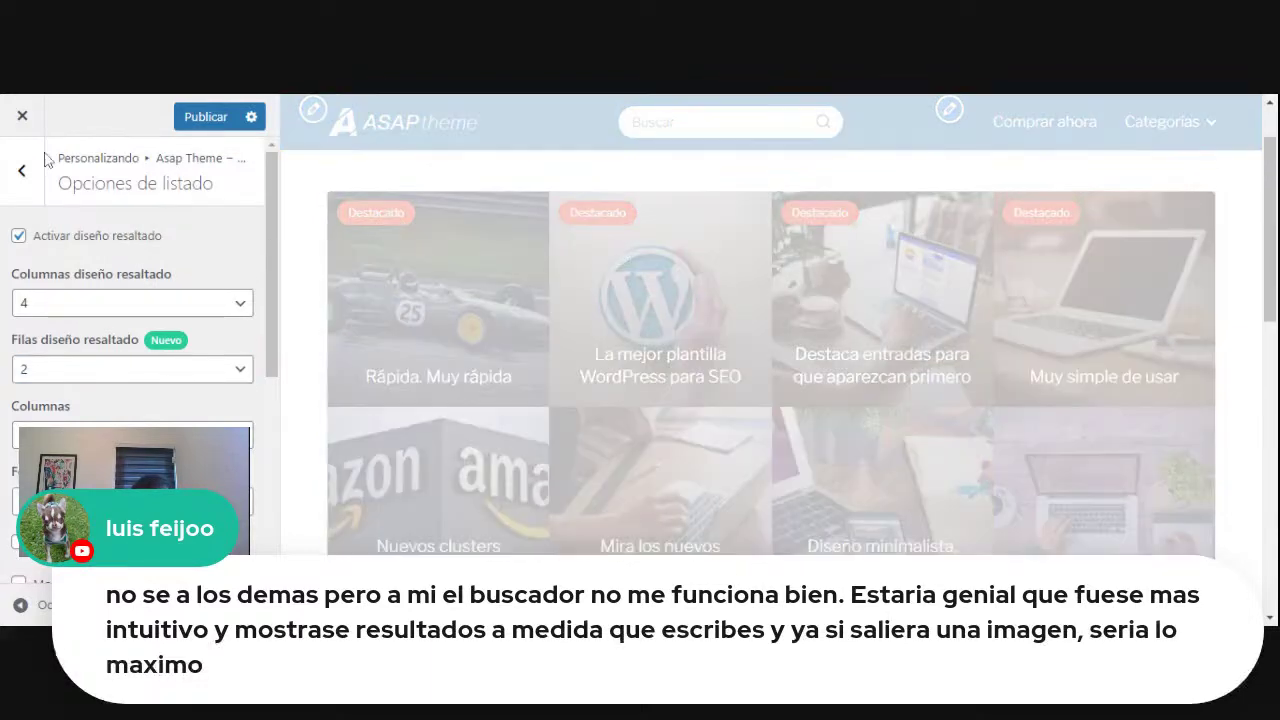
{"action": "left_click", "coordinate": [38, 165]}
{"action": "scroll", "coordinate": [108, 228], "scroll_direction": "down", "scroll_amount": 2}
{"action": "scroll", "coordinate": [109, 229], "scroll_direction": "down", "scroll_amount": 2}
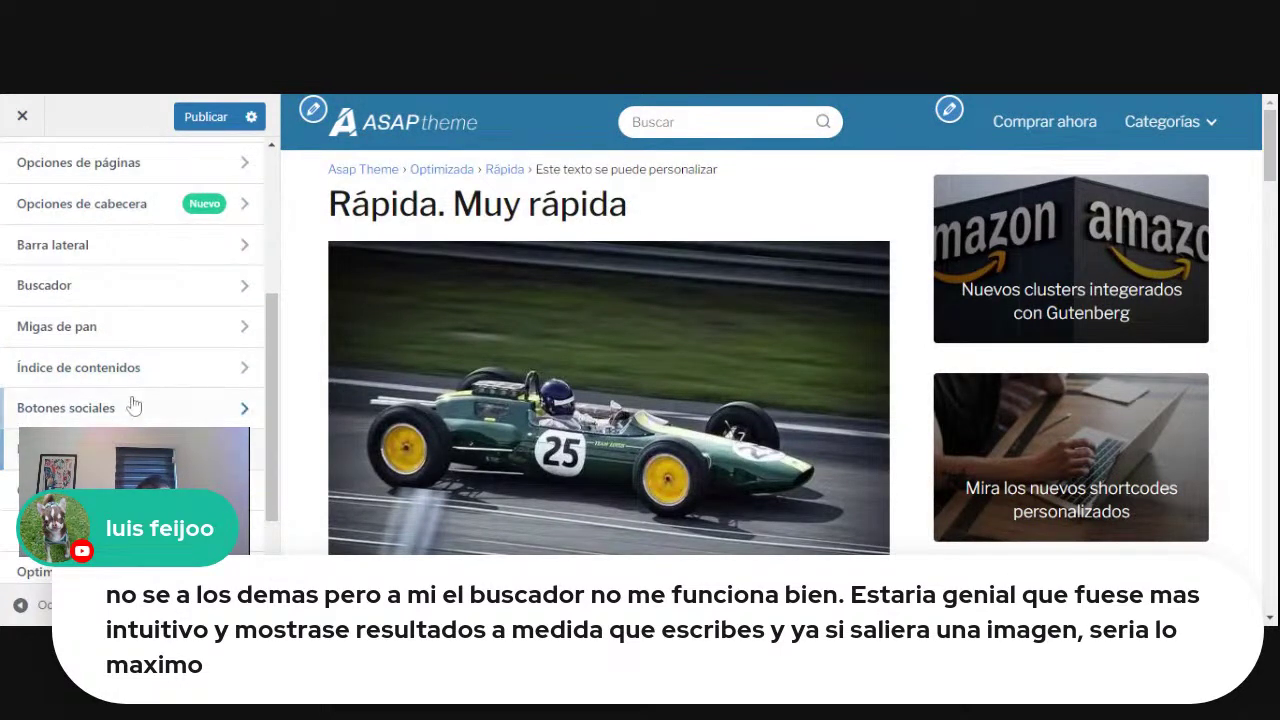
{"action": "left_click", "coordinate": [89, 376]}
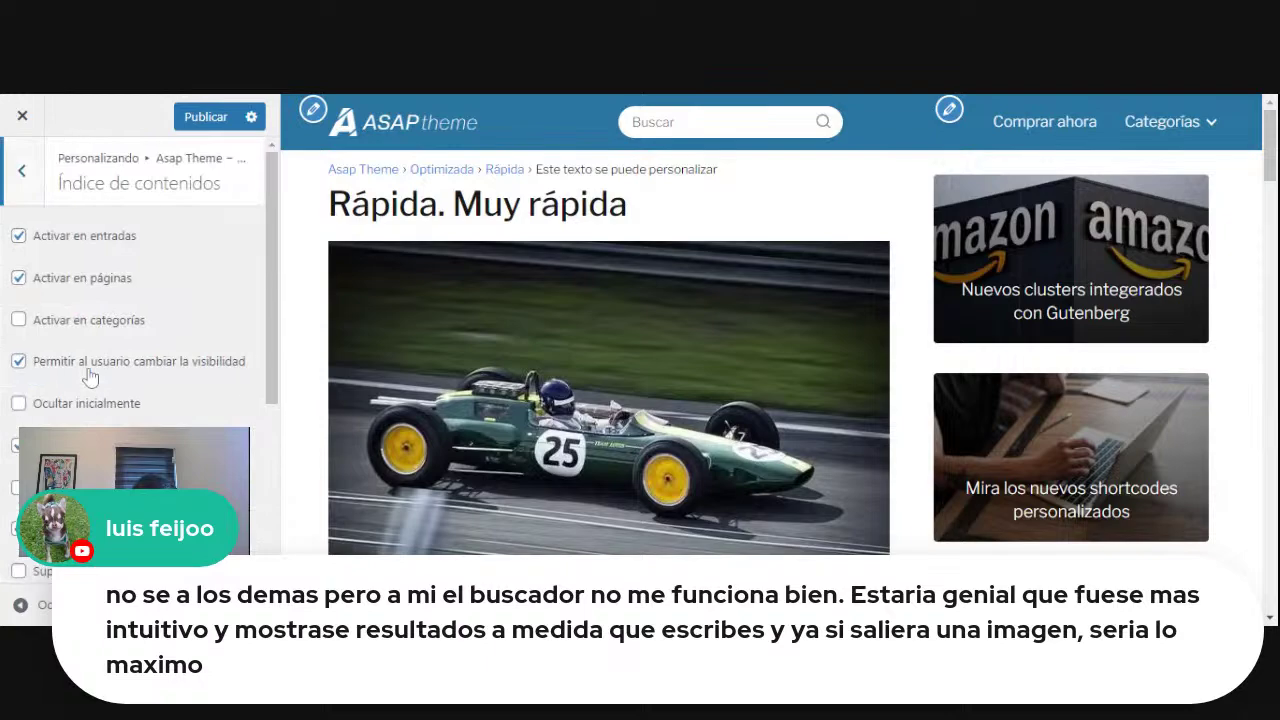
{"action": "scroll", "coordinate": [268, 324], "scroll_direction": "down", "scroll_amount": 1}
{"action": "left_click_drag", "start_coordinate": [280, 376], "coordinate": [286, 443]}
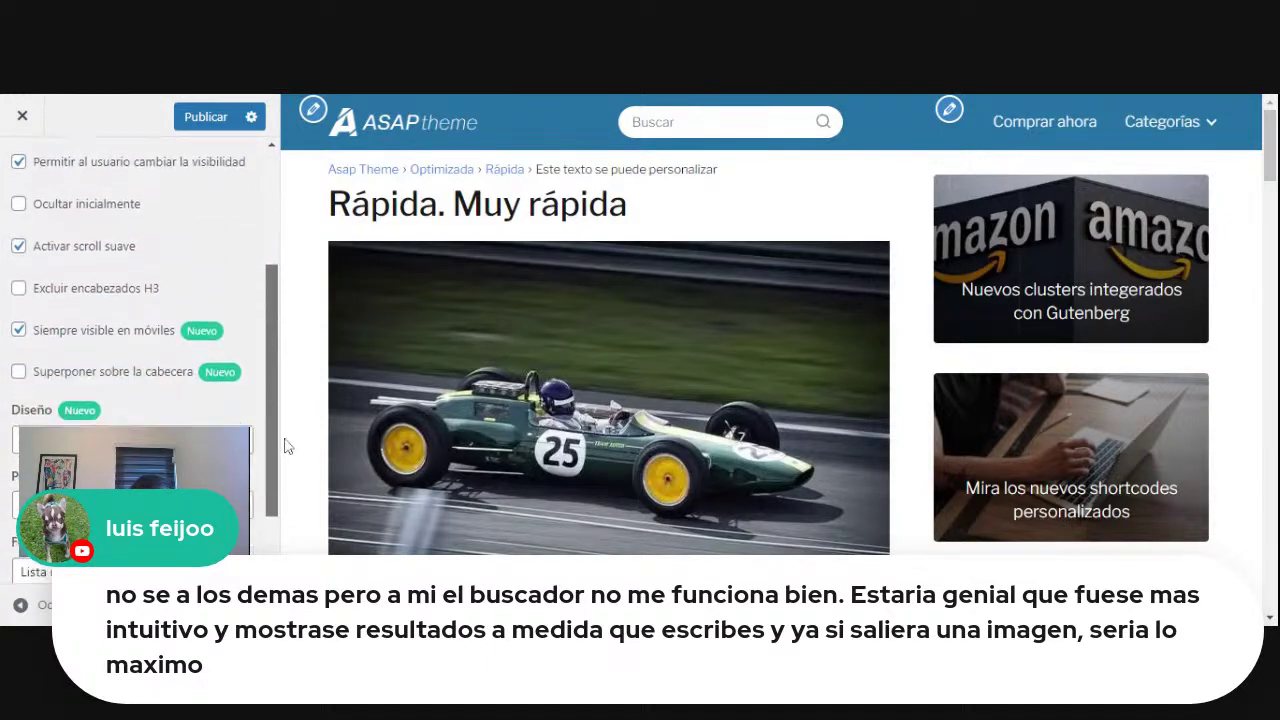
{"action": "scroll", "coordinate": [676, 314], "scroll_direction": "down", "scroll_amount": 8}
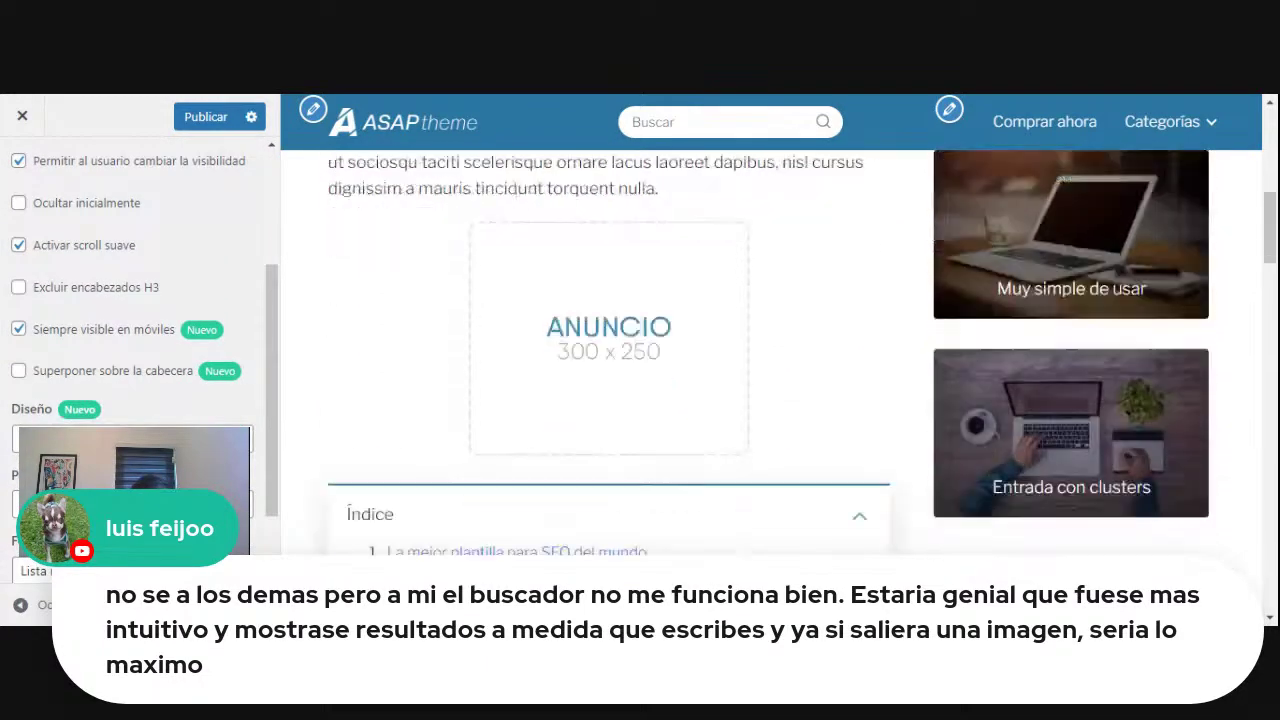
Disable Activar scroll suave and try the Diseño styles for the table of contents, choosing the light blue bordered box.
{"action": "left_click", "coordinate": [135, 440]}
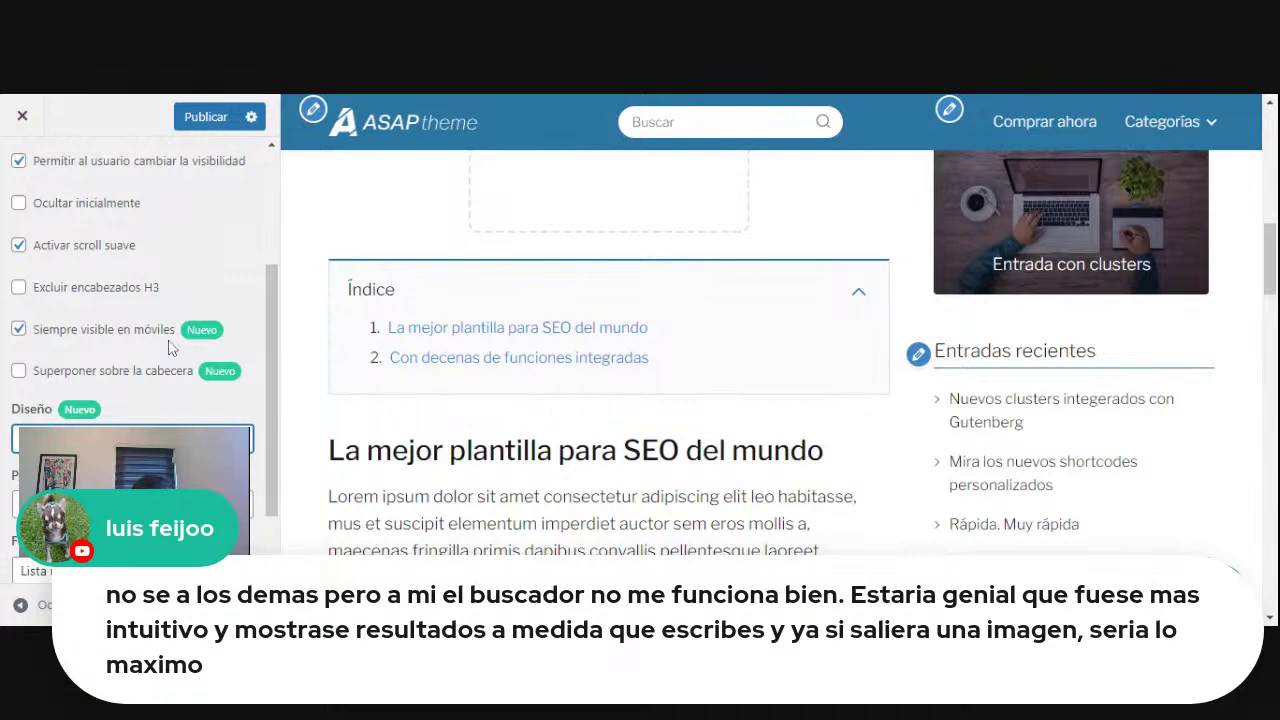
{"action": "left_click", "coordinate": [111, 250]}
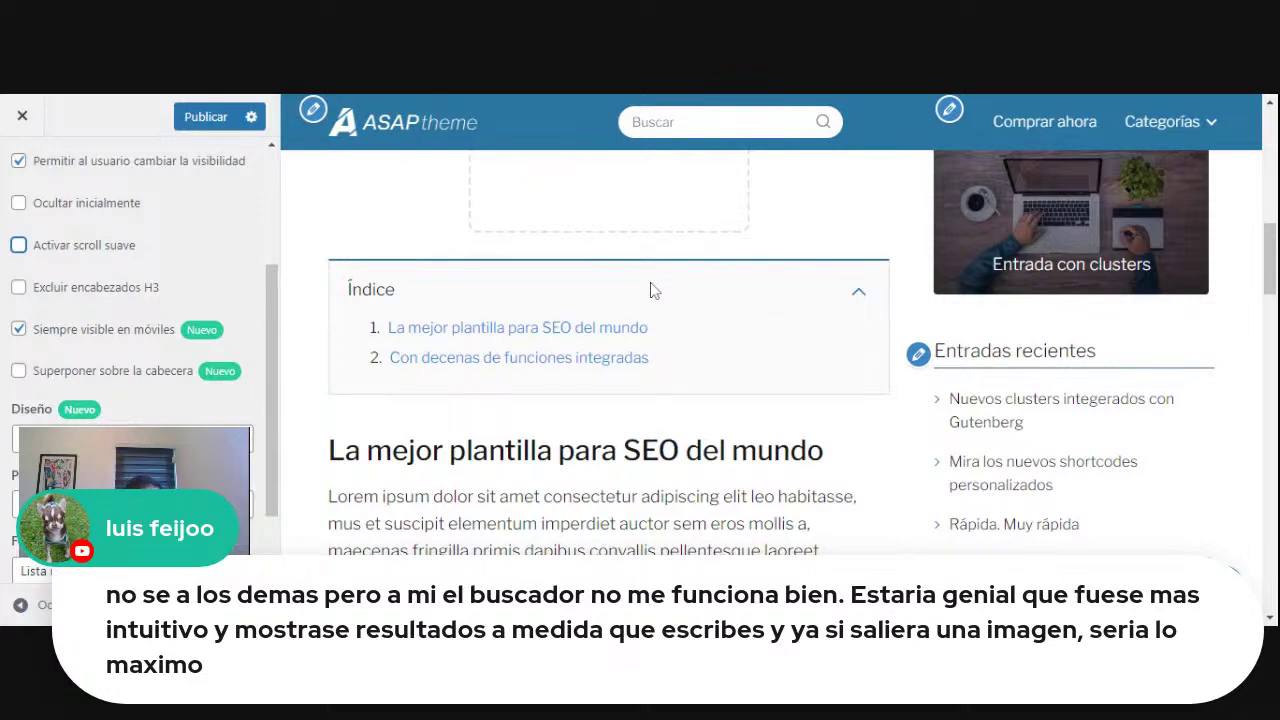
{"action": "left_click", "coordinate": [240, 440]}
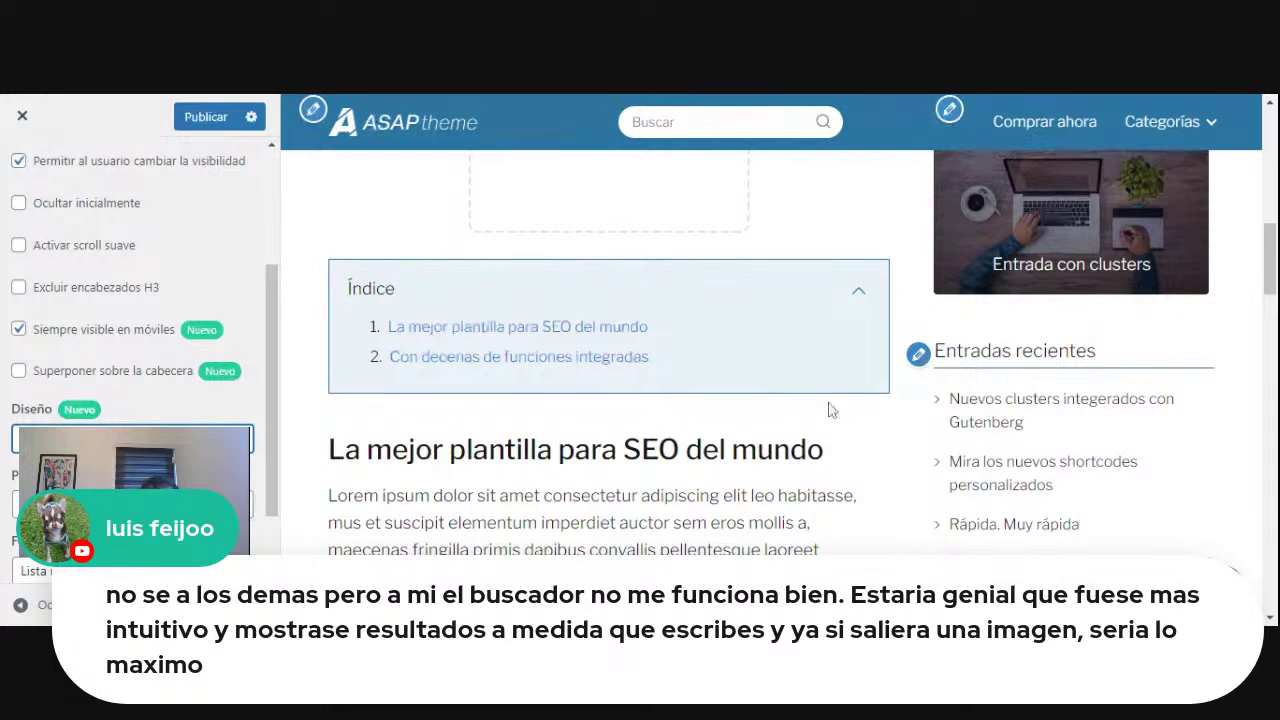
Try red #dd3333, green #81d742 and purple #8224e3 as the Fondo botones color under Colores, and restore its default.
{"action": "scroll", "coordinate": [204, 256], "scroll_direction": "up", "scroll_amount": 4}
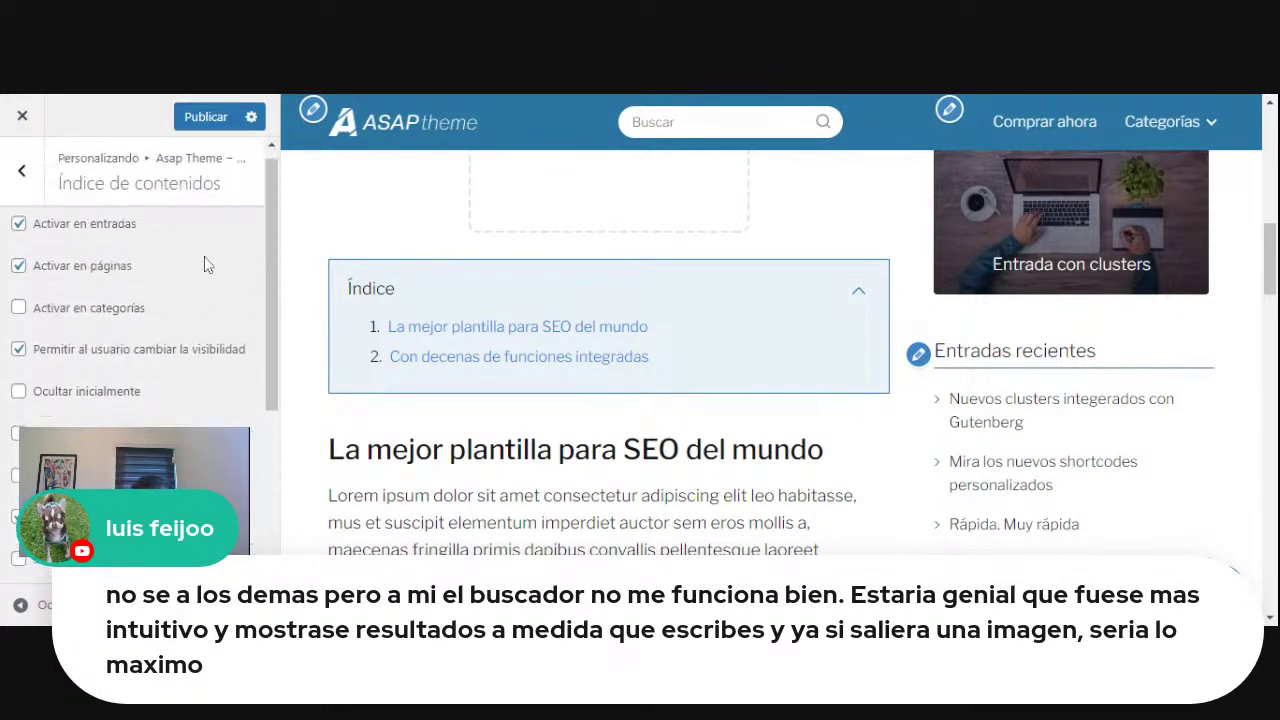
{"action": "left_click", "coordinate": [27, 196]}
{"action": "scroll", "coordinate": [100, 286], "scroll_direction": "up", "scroll_amount": 3}
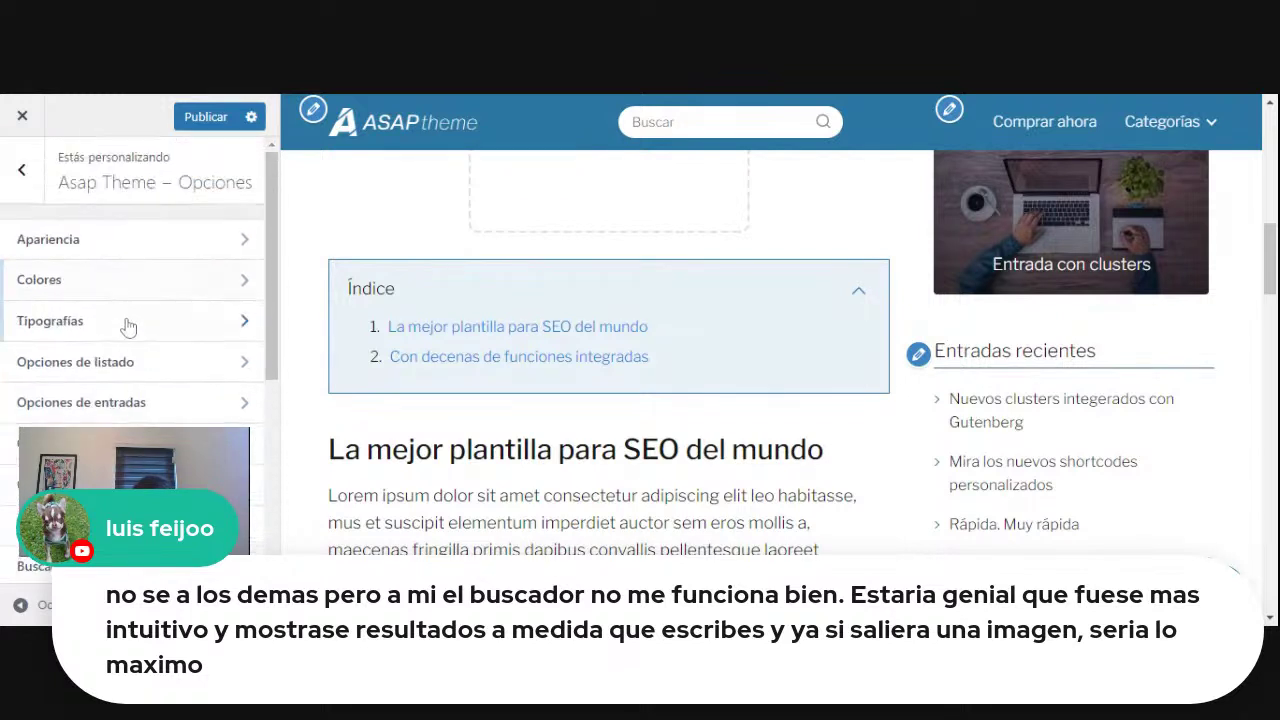
{"action": "left_click", "coordinate": [143, 299]}
{"action": "scroll", "coordinate": [160, 257], "scroll_direction": "down", "scroll_amount": 5}
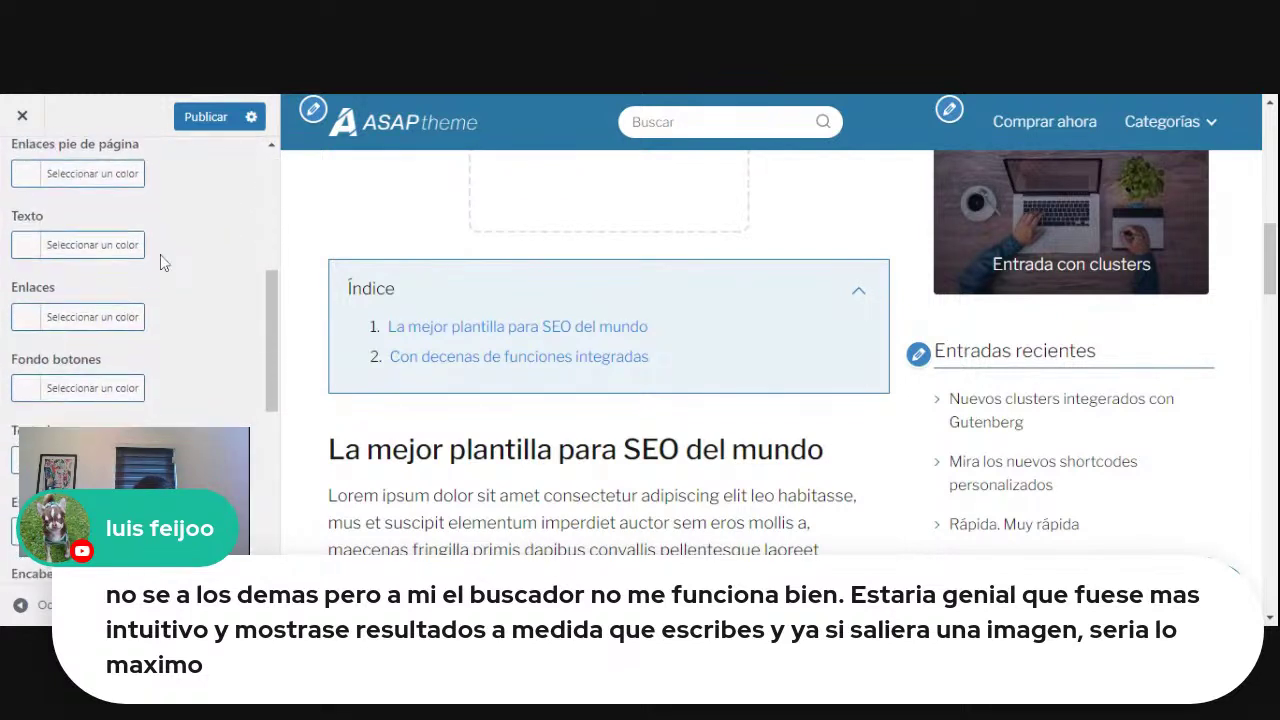
{"action": "scroll", "coordinate": [160, 262], "scroll_direction": "down", "scroll_amount": 3}
{"action": "left_click", "coordinate": [40, 201]}
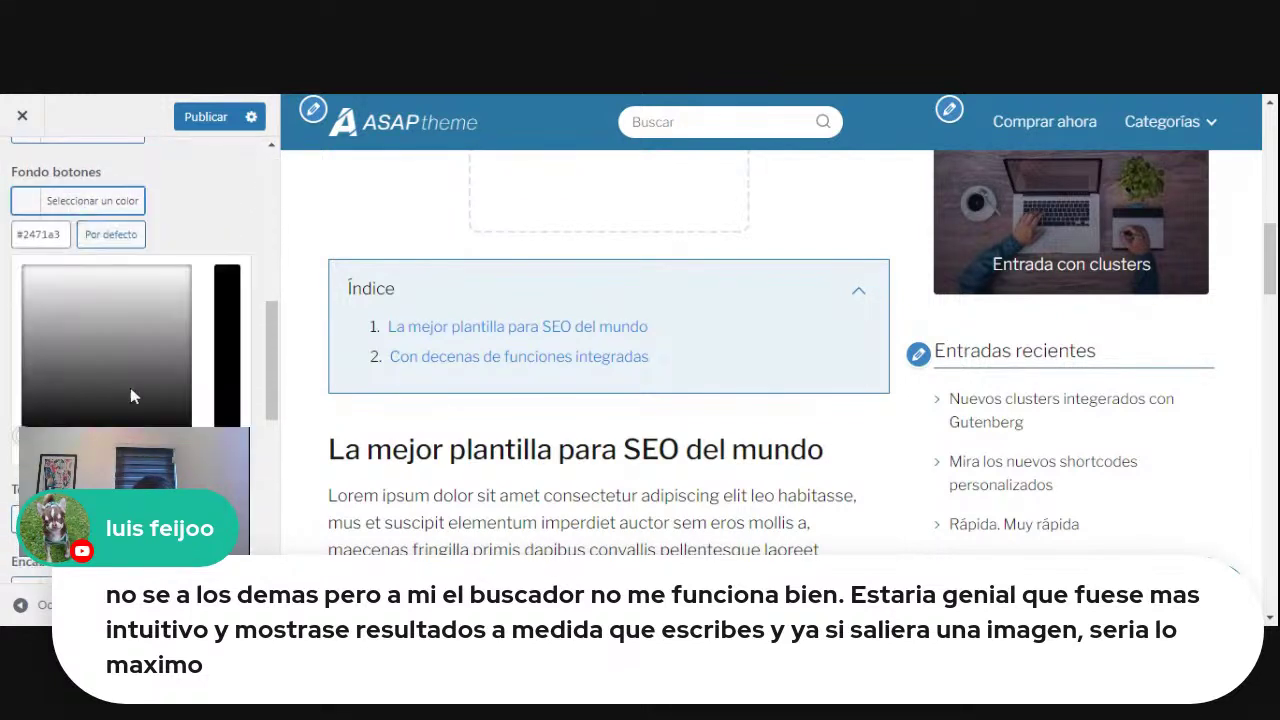
{"action": "left_click", "coordinate": [80, 445]}
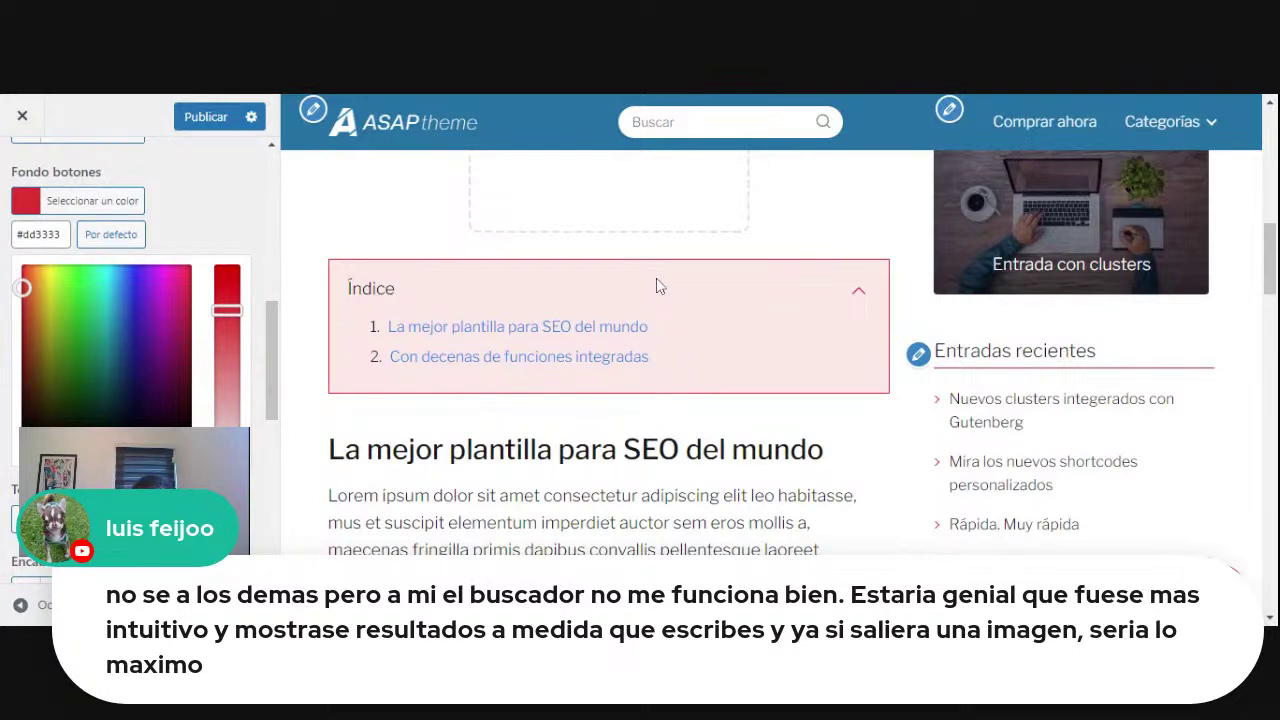
{"action": "left_click", "coordinate": [155, 445]}
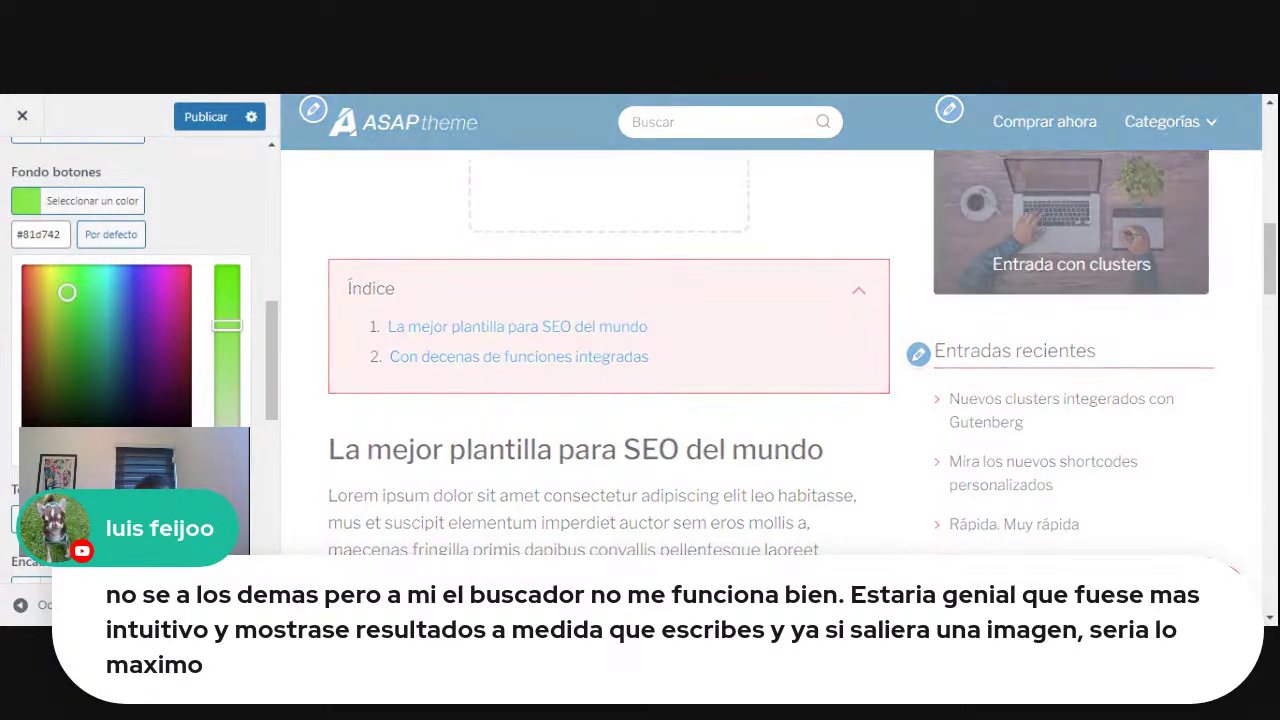
{"action": "left_click", "coordinate": [205, 445]}
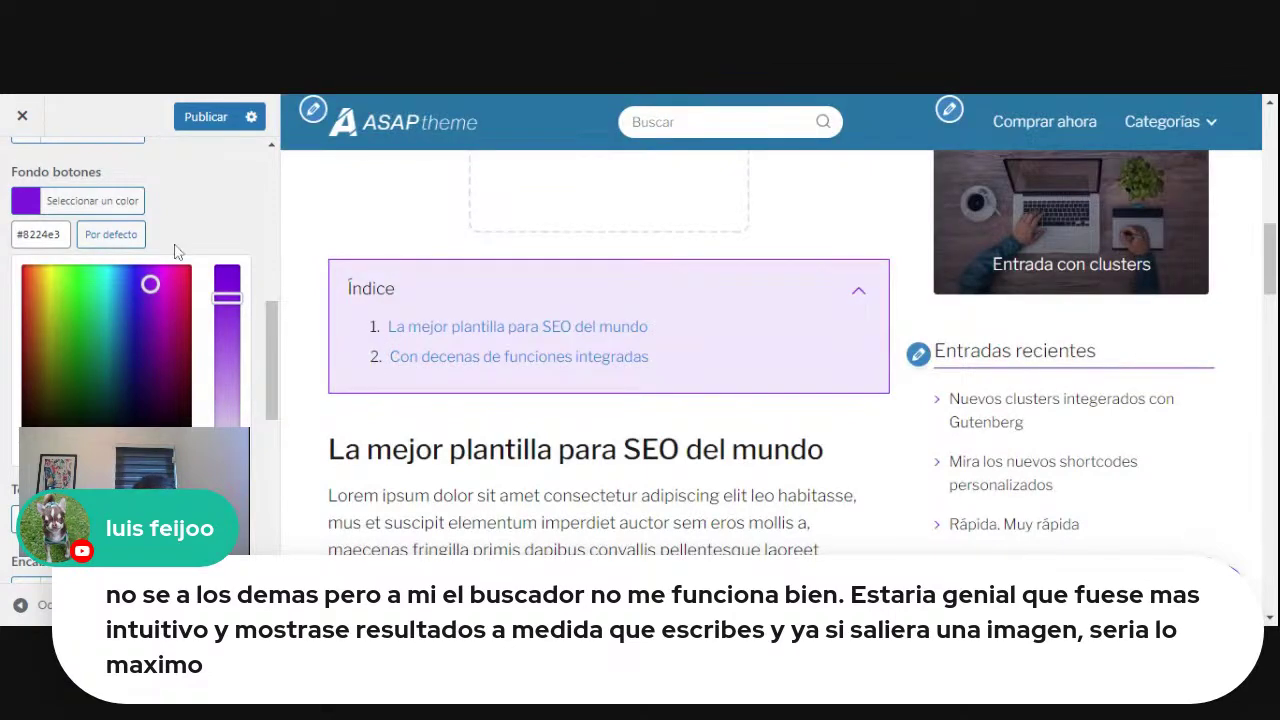
{"action": "left_click", "coordinate": [40, 234]}
{"action": "left_click", "coordinate": [90, 200]}
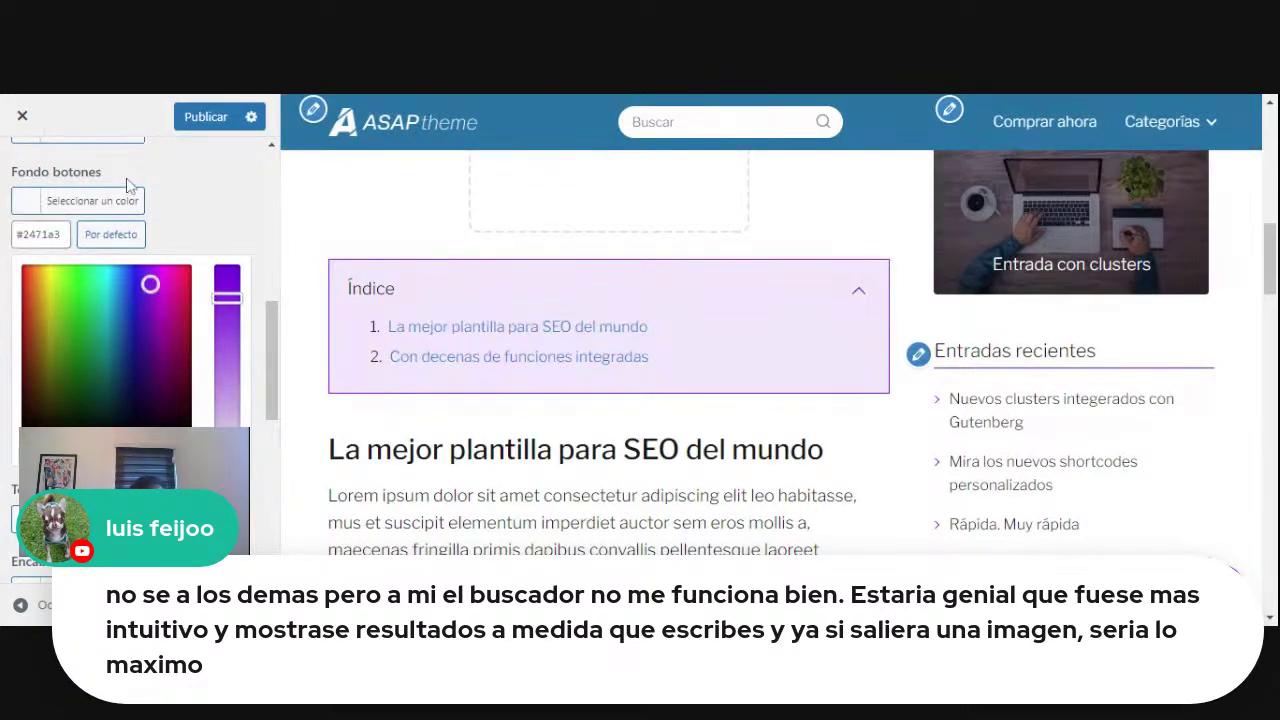
Return to the Índice de contenidos options and set the table of contents Diseño to Sombreado.
{"action": "scroll", "coordinate": [130, 300], "scroll_direction": "up", "scroll_amount": 5}
{"action": "left_click", "coordinate": [21, 169]}
{"action": "scroll", "coordinate": [136, 370], "scroll_direction": "down", "scroll_amount": 2}
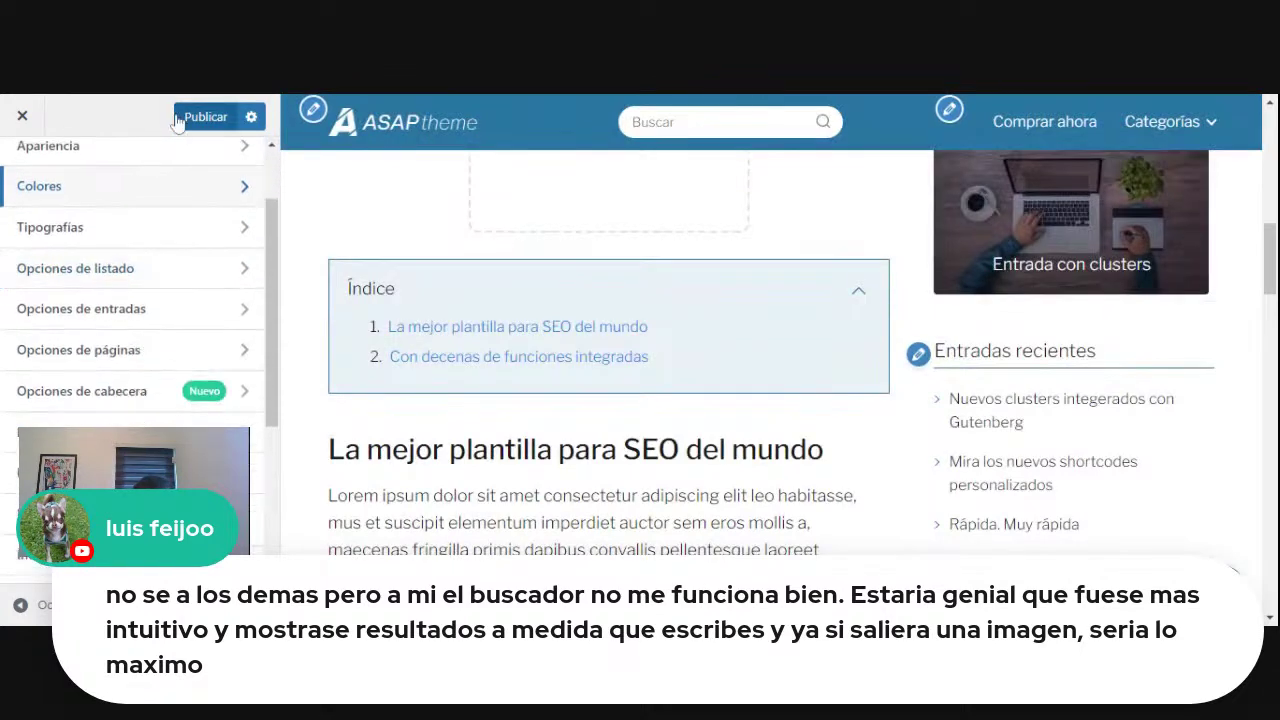
{"action": "scroll", "coordinate": [140, 390], "scroll_direction": "down", "scroll_amount": 3}
{"action": "left_click", "coordinate": [140, 368]}
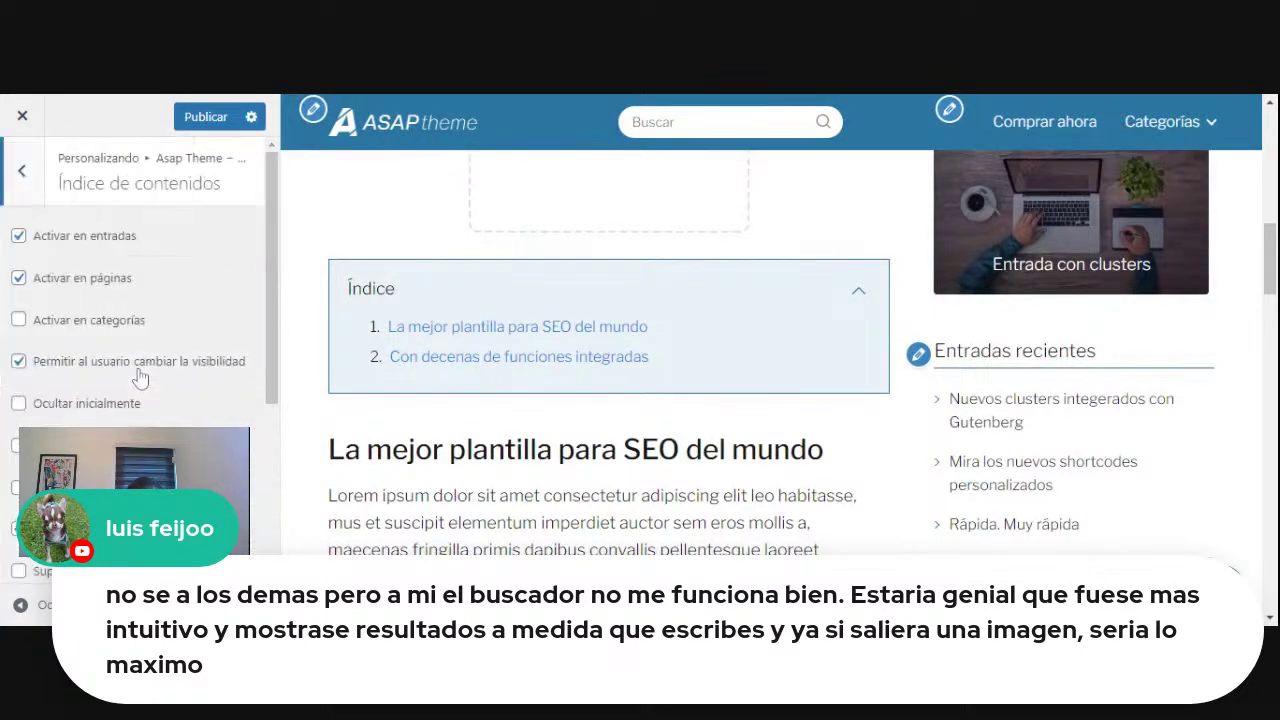
{"action": "scroll", "coordinate": [142, 380], "scroll_direction": "down", "scroll_amount": 5}
{"action": "left_click", "coordinate": [140, 368]}
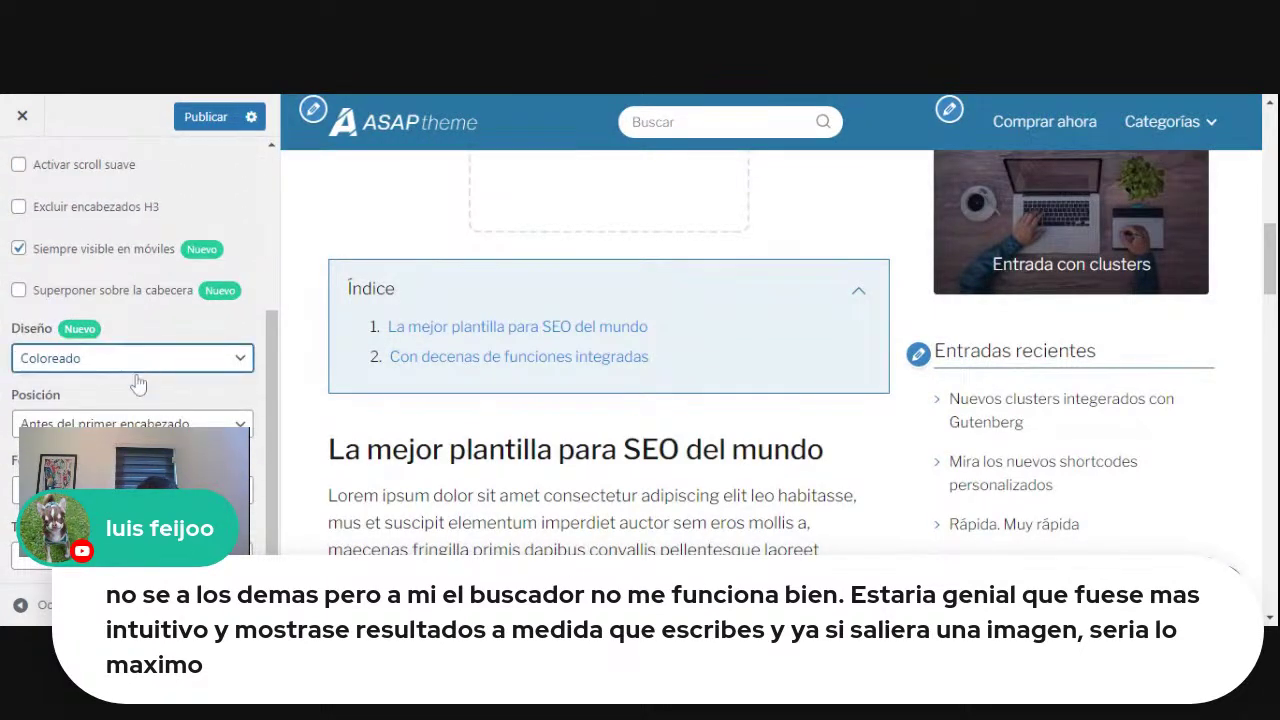
{"action": "left_click", "coordinate": [124, 424]}
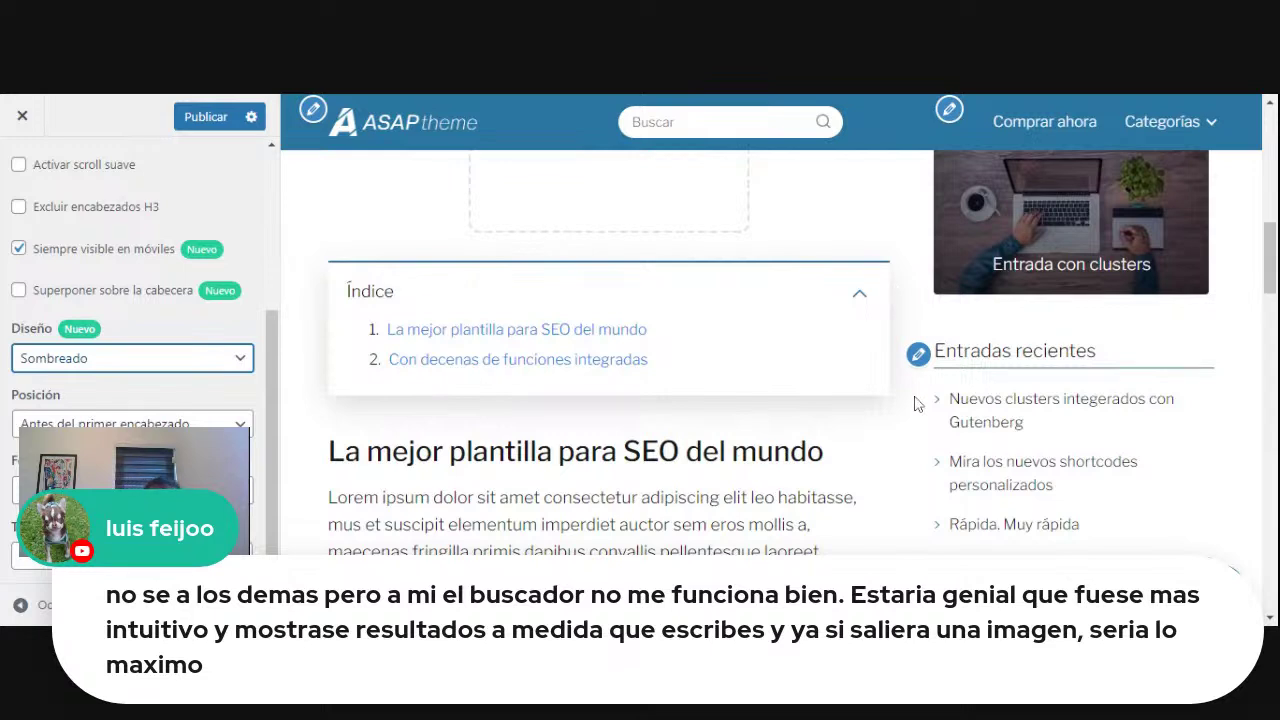
Collapse and expand the shaded Índice box in the post preview, then check the Diseño options.
{"action": "left_click", "coordinate": [859, 296]}
{"action": "left_click", "coordinate": [859, 296]}
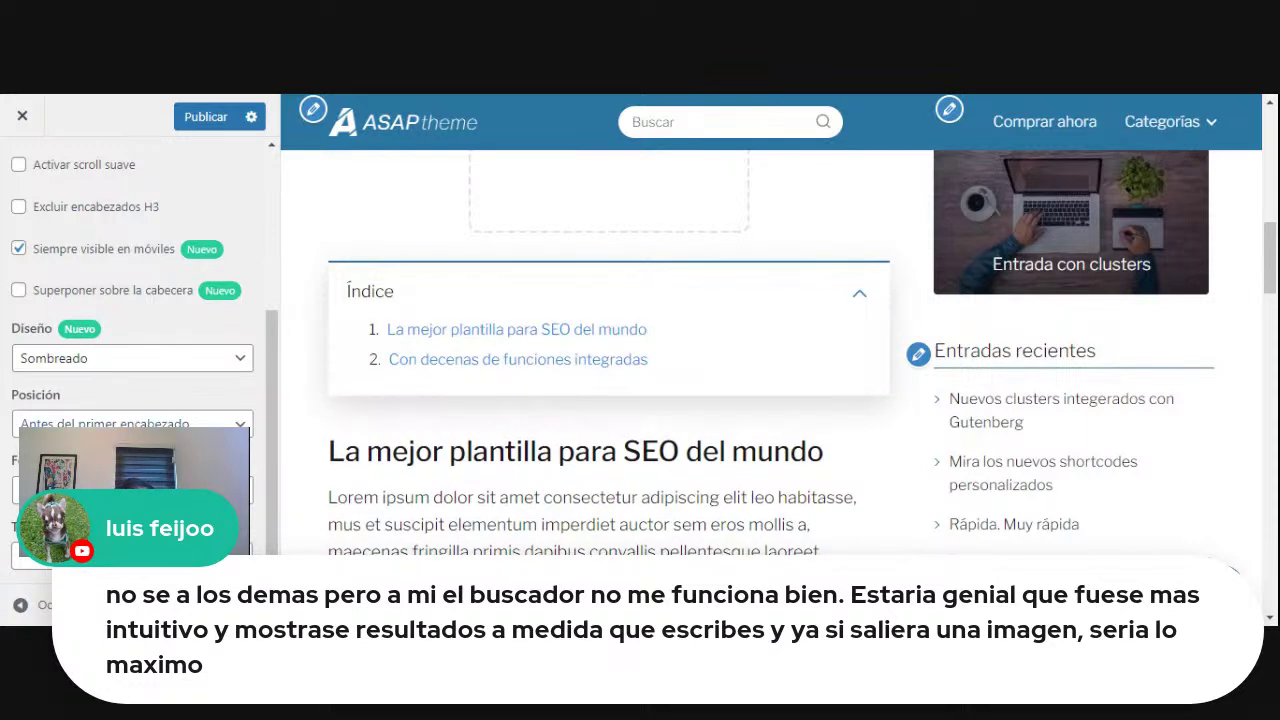
{"action": "left_click", "coordinate": [154, 365]}
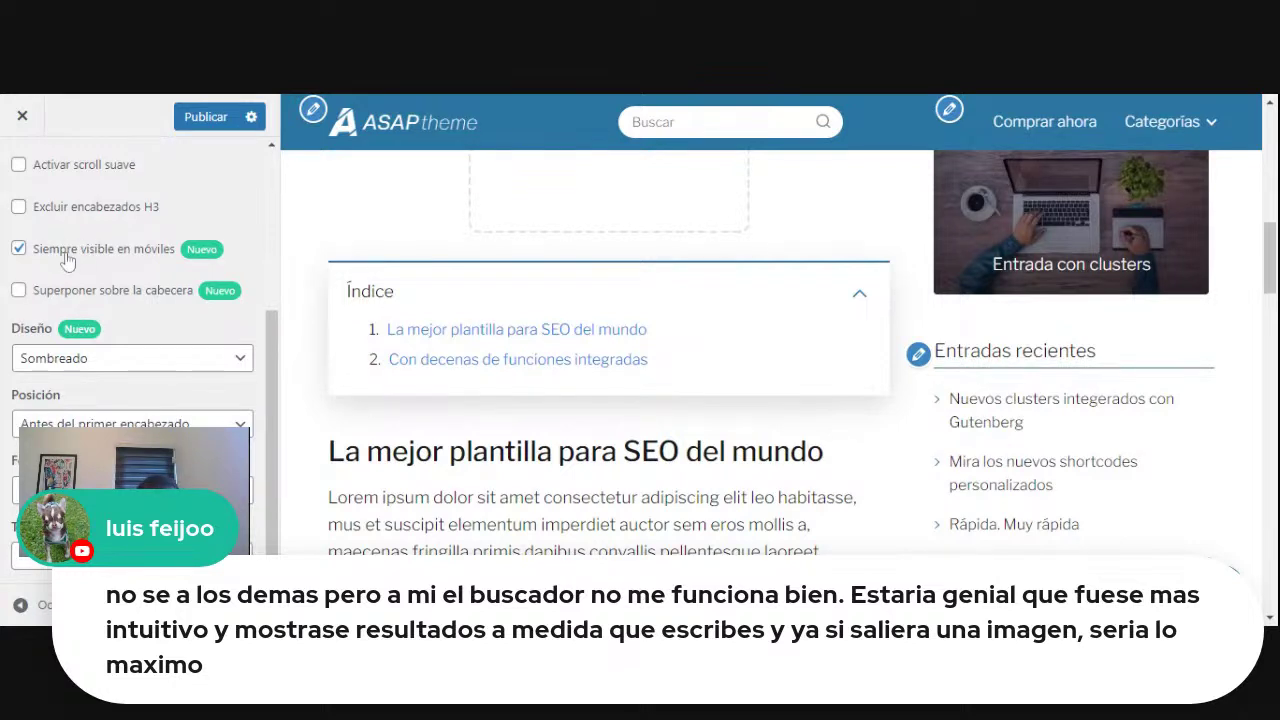
Turn off Siempre visible en móviles and switch the customizer preview to mobile size.
{"action": "scroll", "coordinate": [133, 407], "scroll_direction": "up", "scroll_amount": 1}
{"action": "left_click", "coordinate": [130, 347]}
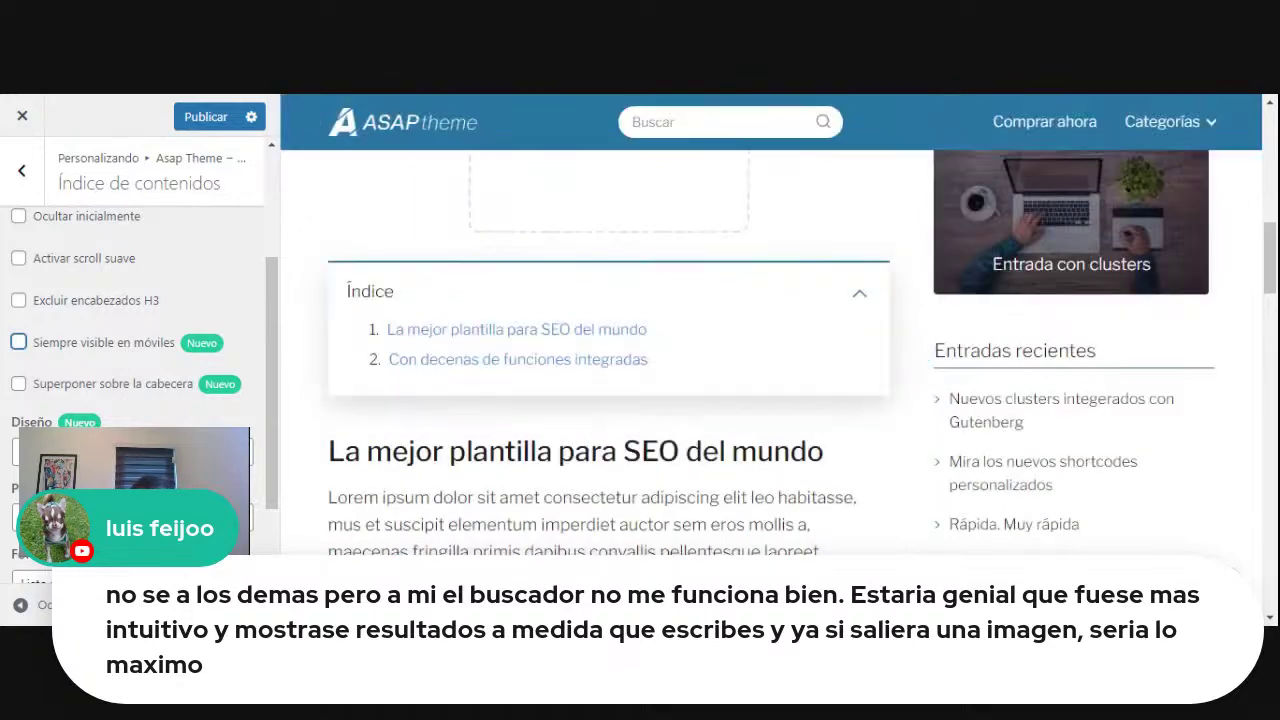
{"action": "left_click", "coordinate": [254, 605]}
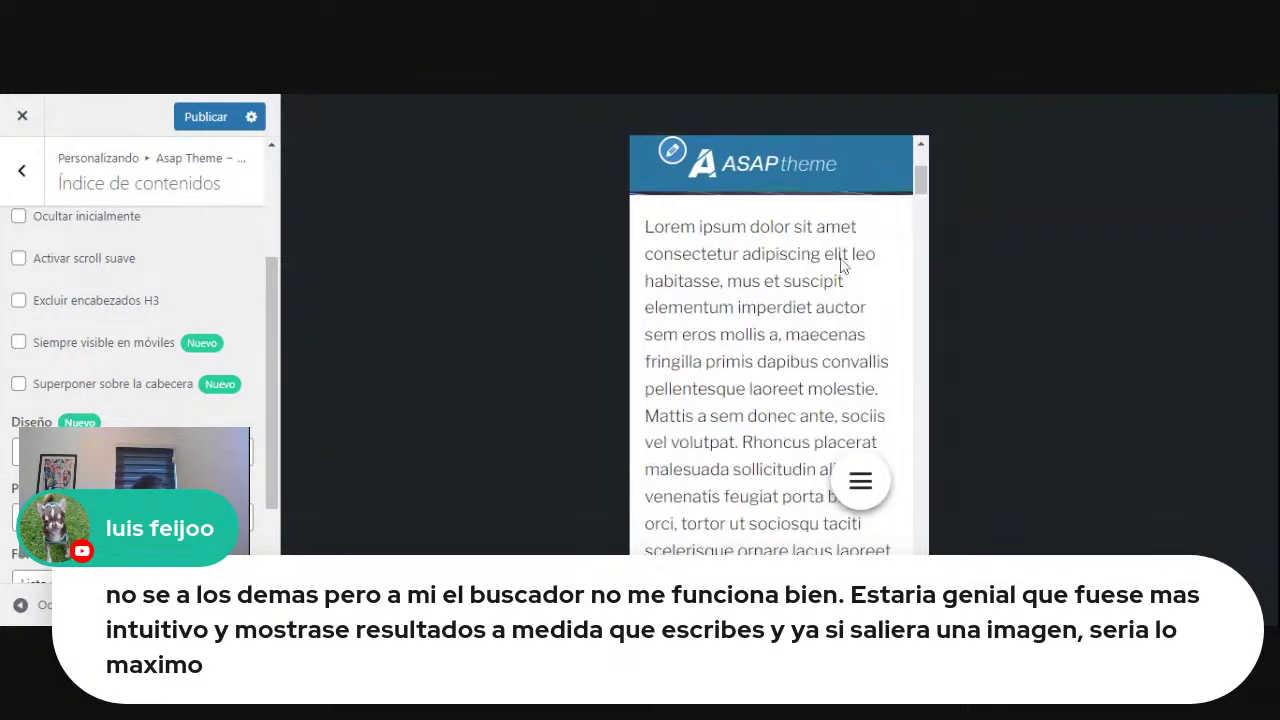
{"action": "left_click", "coordinate": [97, 345]}
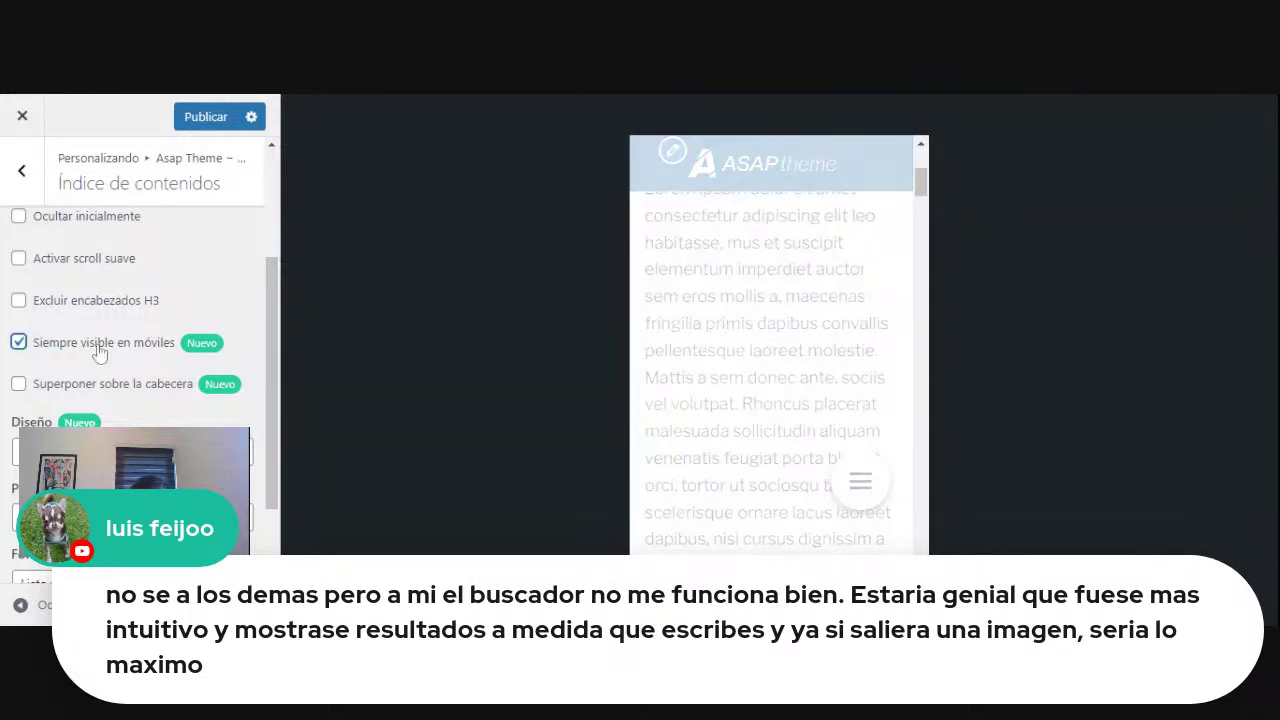
{"action": "left_click", "coordinate": [98, 346]}
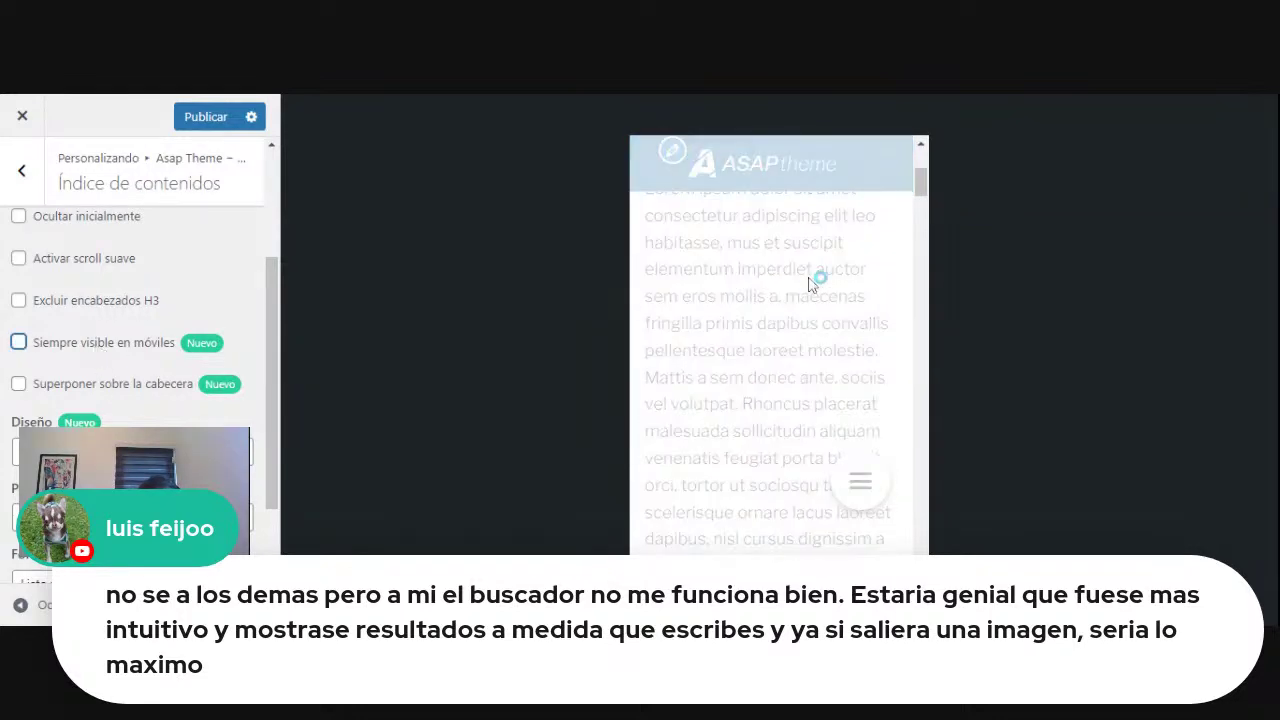
Examine how the Índice box behaves in the mobile preview above and below the La mejor plantilla para SEO del mundo section.
{"action": "scroll", "coordinate": [738, 336], "scroll_direction": "down", "scroll_amount": 5}
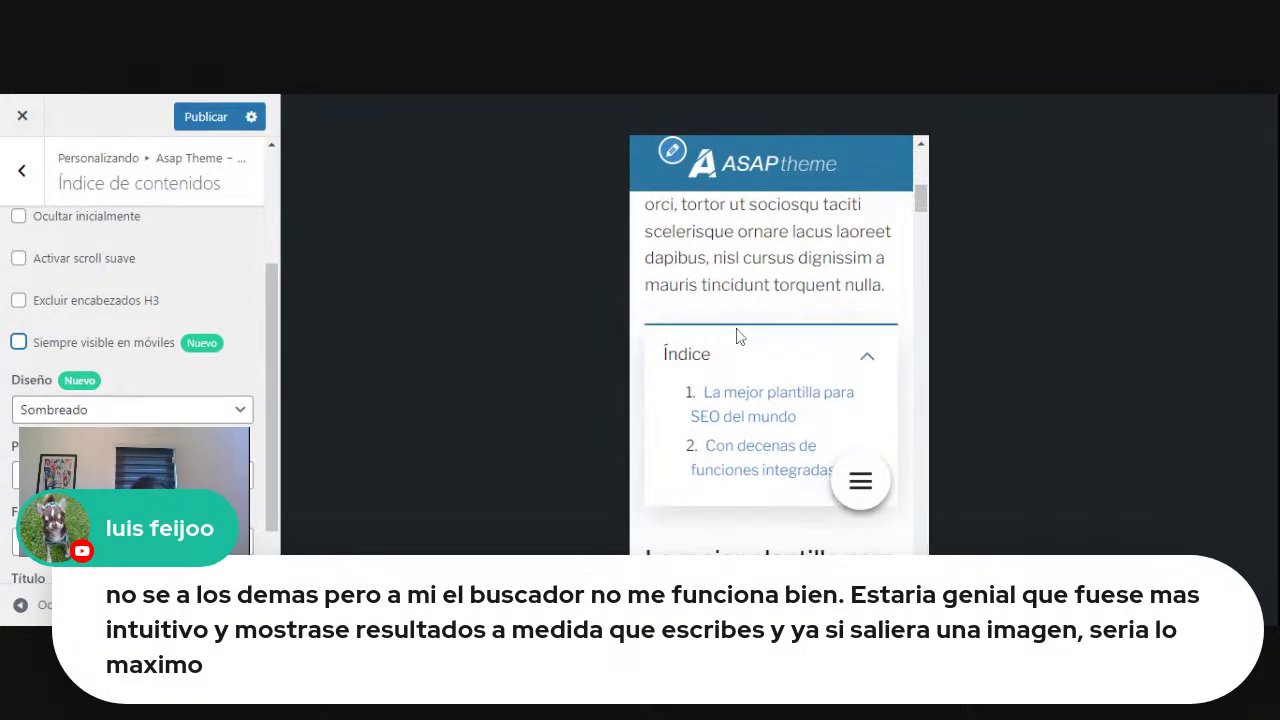
{"action": "scroll", "coordinate": [745, 345], "scroll_direction": "up", "scroll_amount": 1}
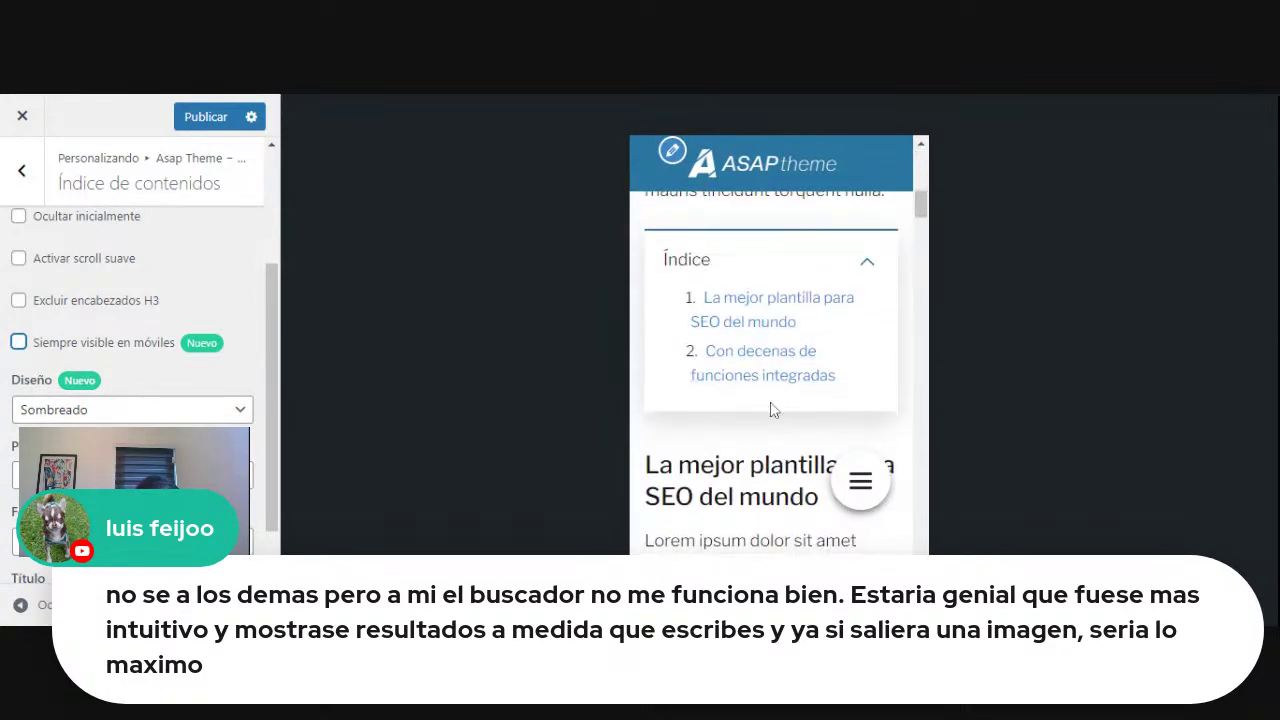
{"action": "scroll", "coordinate": [771, 409], "scroll_direction": "down", "scroll_amount": 4}
{"action": "scroll", "coordinate": [773, 409], "scroll_direction": "up", "scroll_amount": 2}
{"action": "scroll", "coordinate": [775, 408], "scroll_direction": "down", "scroll_amount": 4}
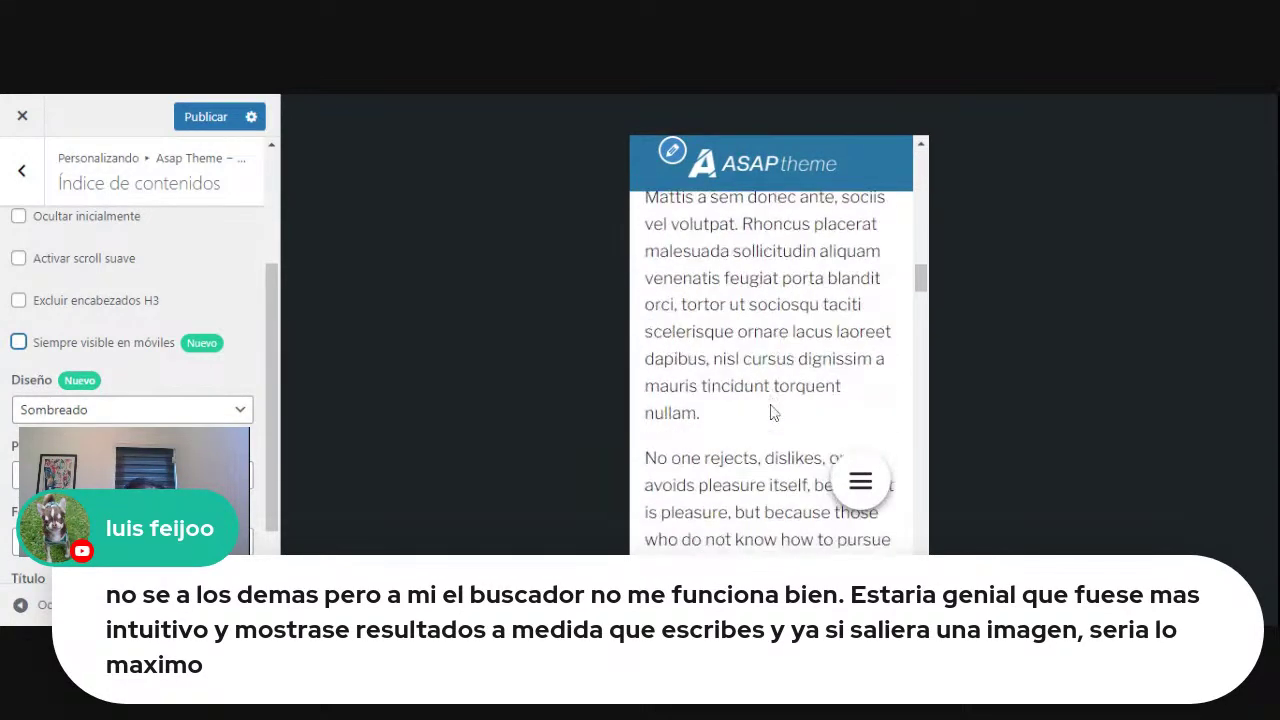
{"action": "scroll", "coordinate": [770, 345], "scroll_direction": "up", "scroll_amount": 6}
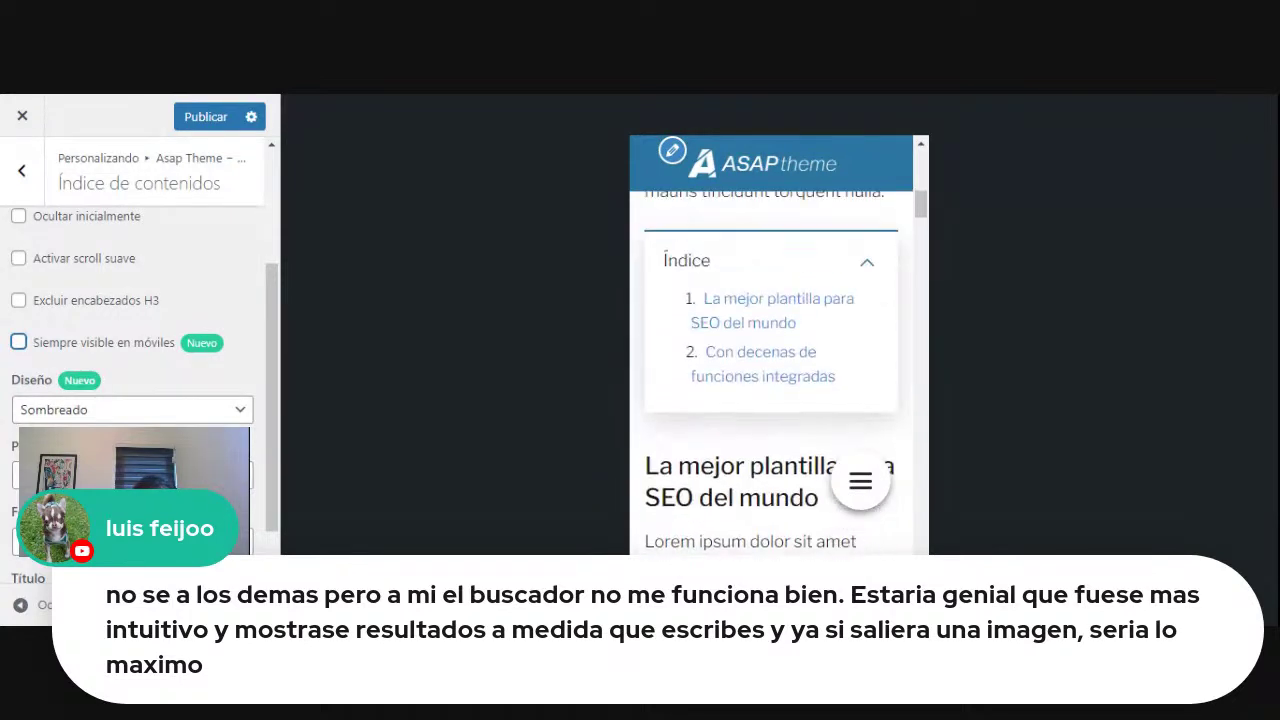
{"action": "left_click", "coordinate": [779, 422]}
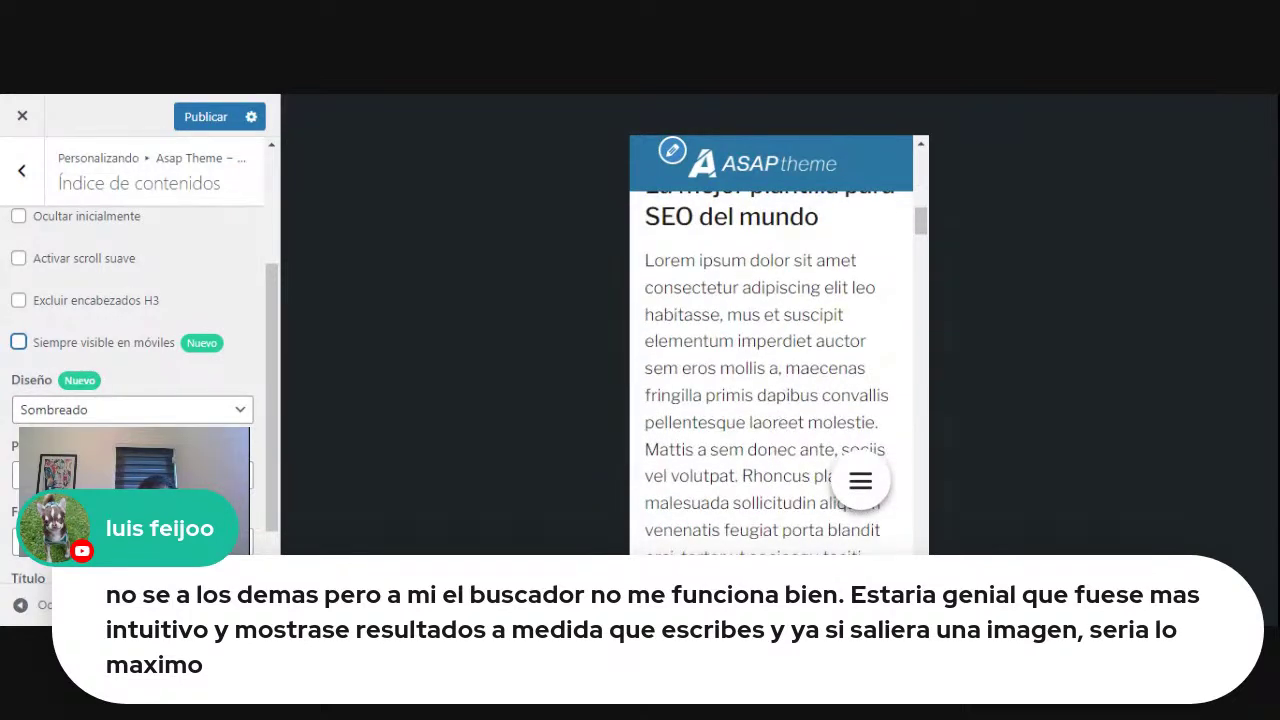
{"action": "scroll", "coordinate": [770, 345], "scroll_direction": "up", "scroll_amount": 1}
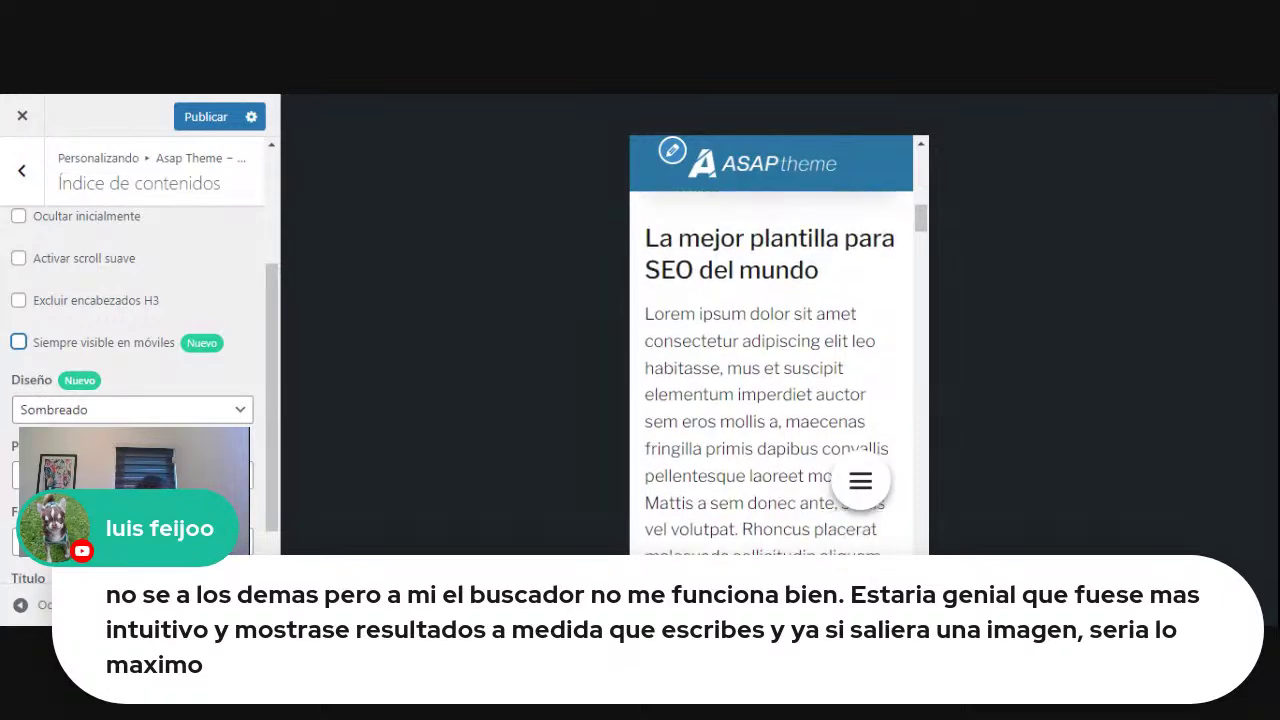
{"action": "scroll", "coordinate": [770, 345], "scroll_direction": "down", "scroll_amount": 3}
{"action": "scroll", "coordinate": [772, 300], "scroll_direction": "up", "scroll_amount": 4}
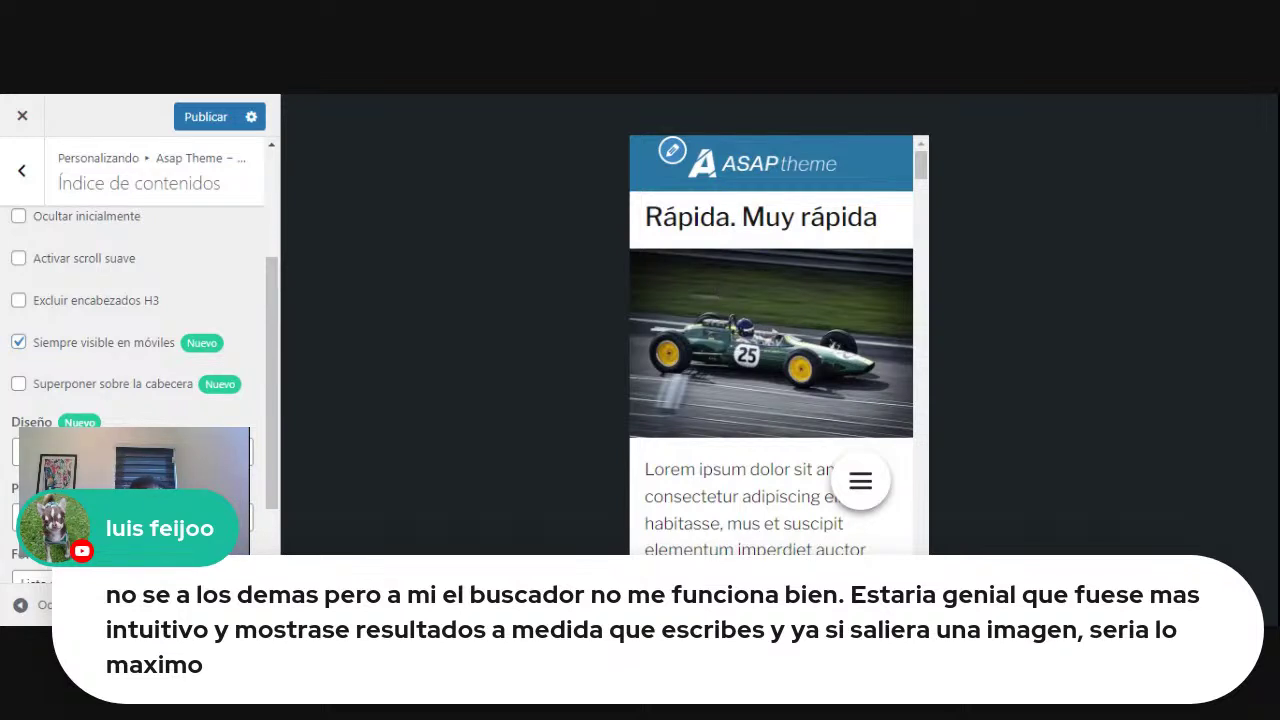
View the mobile post below its Índice box and expand and collapse the fixed index bar under the header twice.
{"action": "scroll", "coordinate": [718, 282], "scroll_direction": "down", "scroll_amount": 2}
{"action": "scroll", "coordinate": [718, 283], "scroll_direction": "down", "scroll_amount": 4}
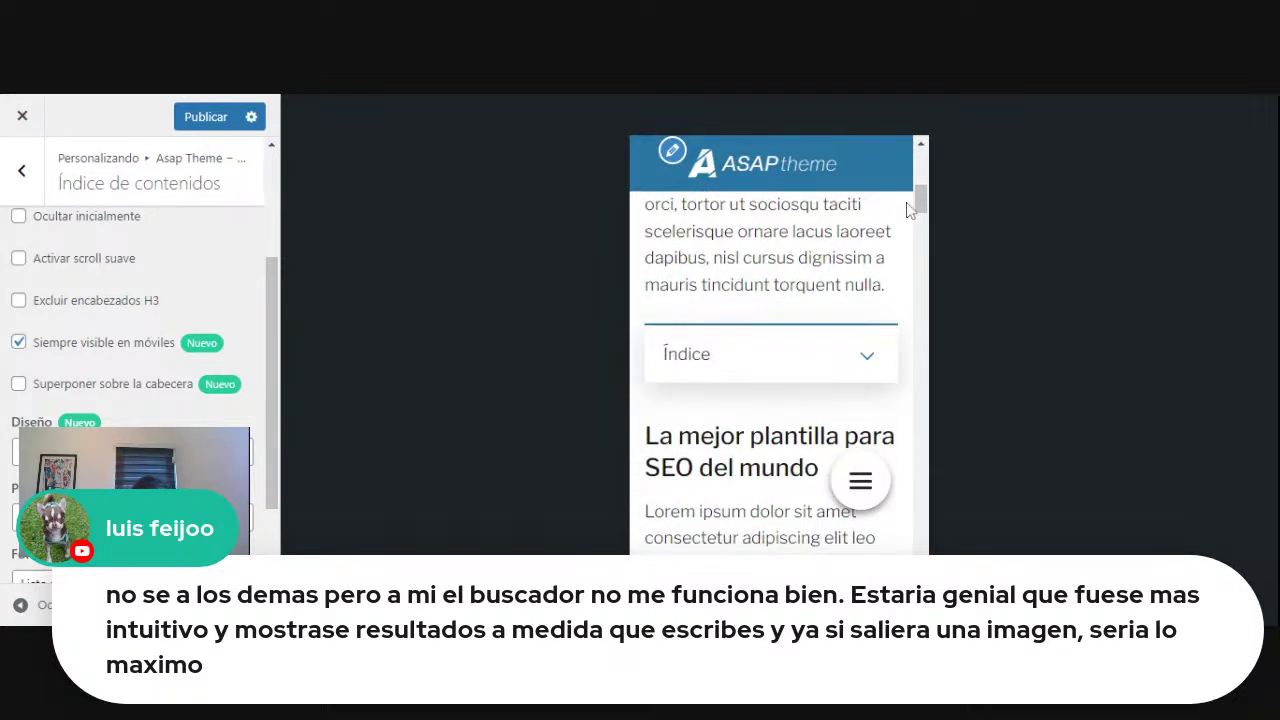
{"action": "left_click_drag", "start_coordinate": [920, 198], "coordinate": [918, 250]}
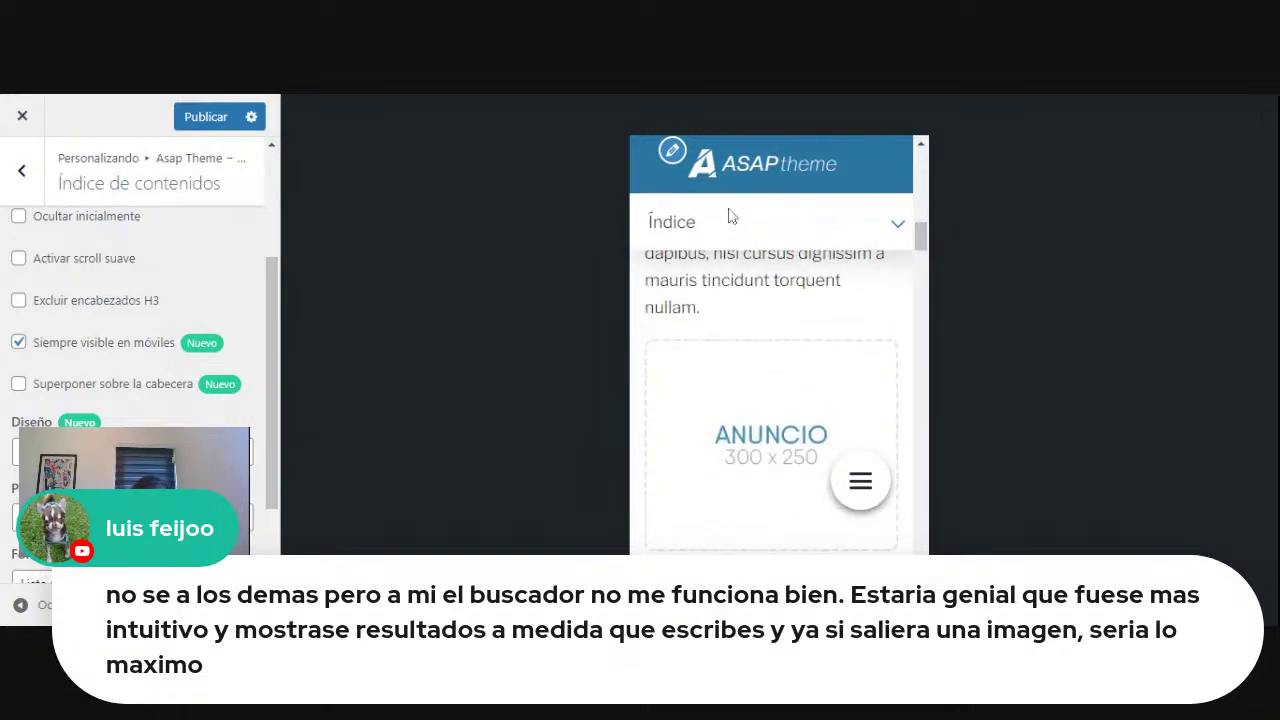
{"action": "left_click", "coordinate": [895, 227]}
{"action": "left_click", "coordinate": [896, 228]}
{"action": "left_click", "coordinate": [898, 230]}
{"action": "left_click", "coordinate": [898, 230]}
Use the fixed mobile index to go to Con decenas de funciones integradas and check the heading's position below the bar.
{"action": "left_click_drag", "start_coordinate": [922, 237], "coordinate": [903, 268]}
{"action": "scroll", "coordinate": [924, 282], "scroll_direction": "up", "scroll_amount": 1}
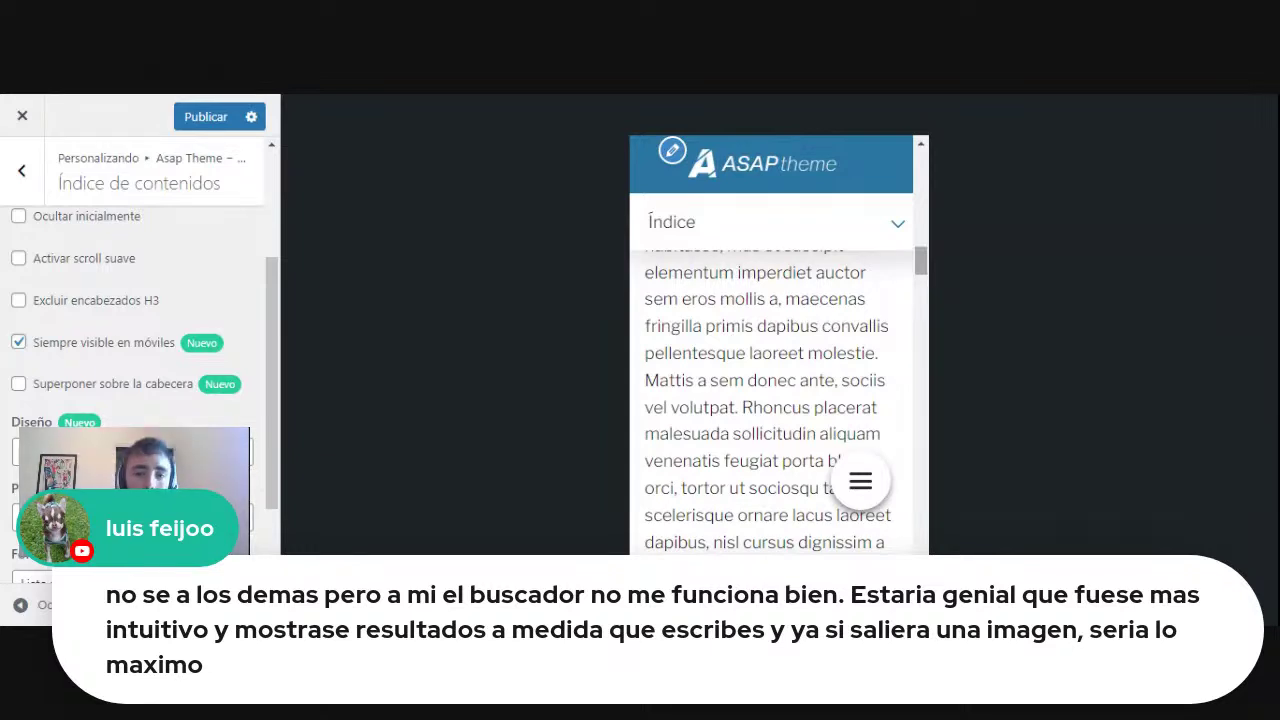
{"action": "scroll", "coordinate": [881, 261], "scroll_direction": "up", "scroll_amount": 2}
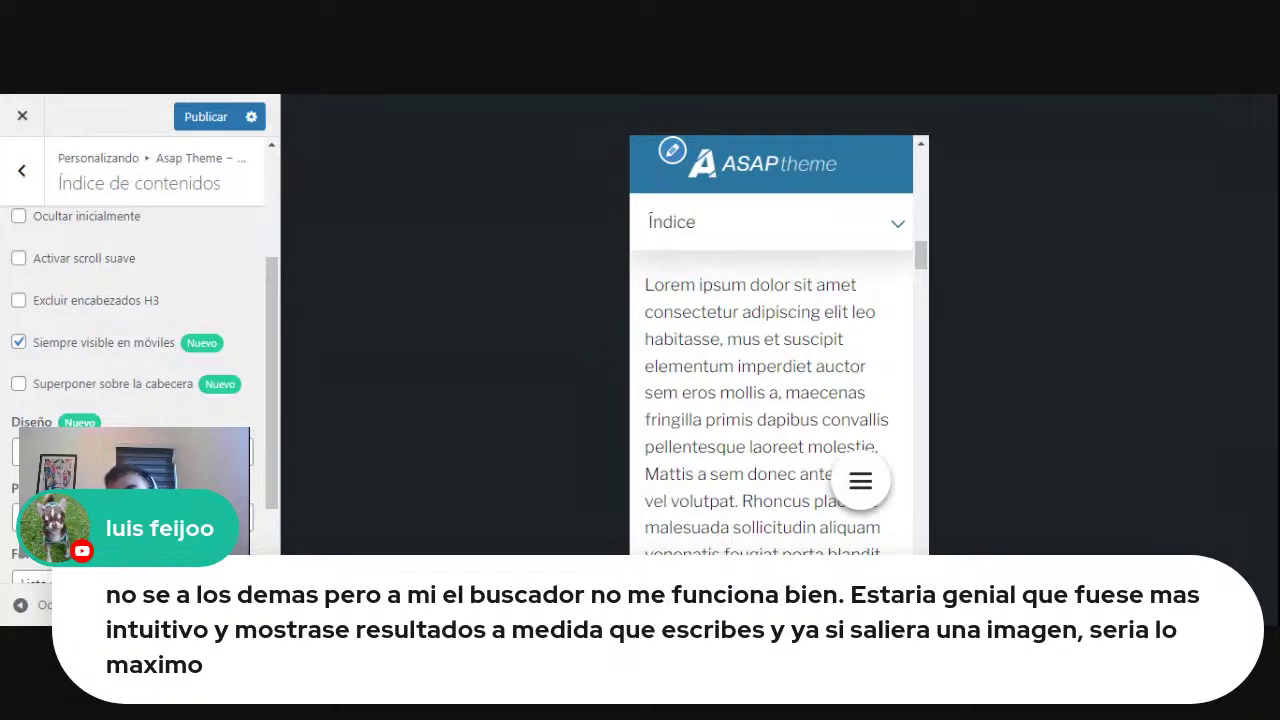
{"action": "scroll", "coordinate": [720, 363], "scroll_direction": "up", "scroll_amount": 1}
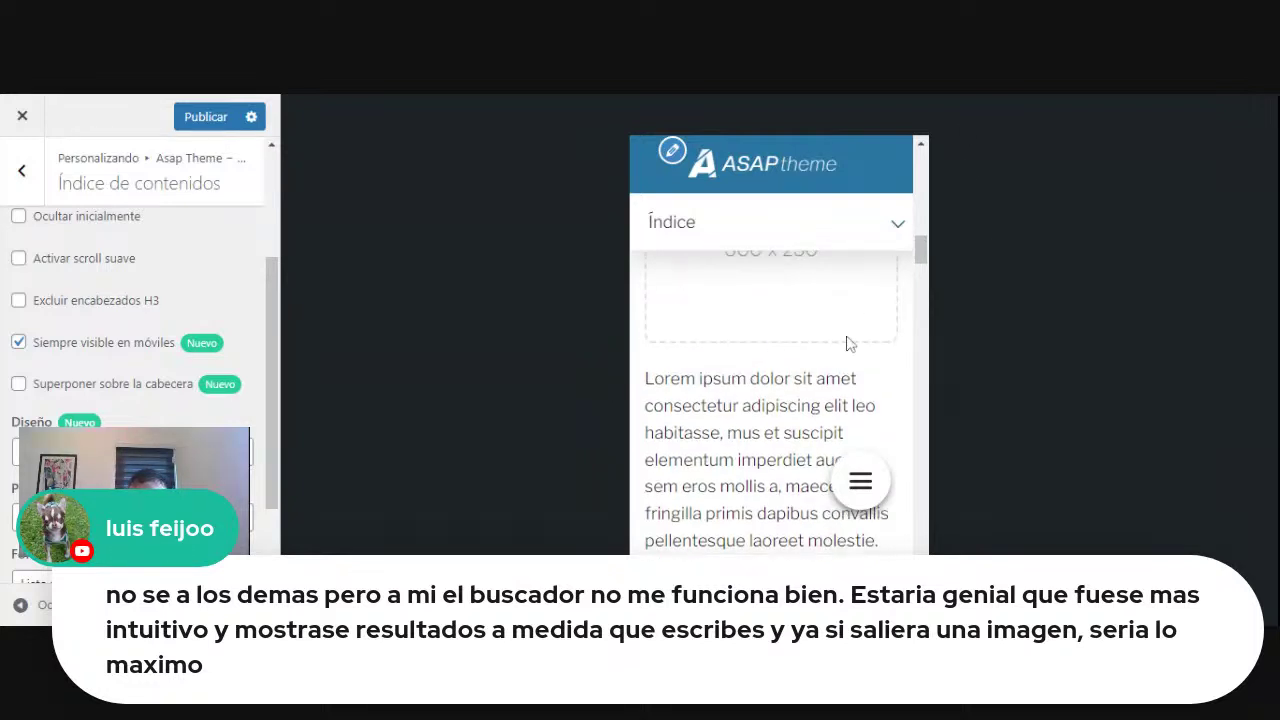
{"action": "scroll", "coordinate": [866, 300], "scroll_direction": "up", "scroll_amount": 3}
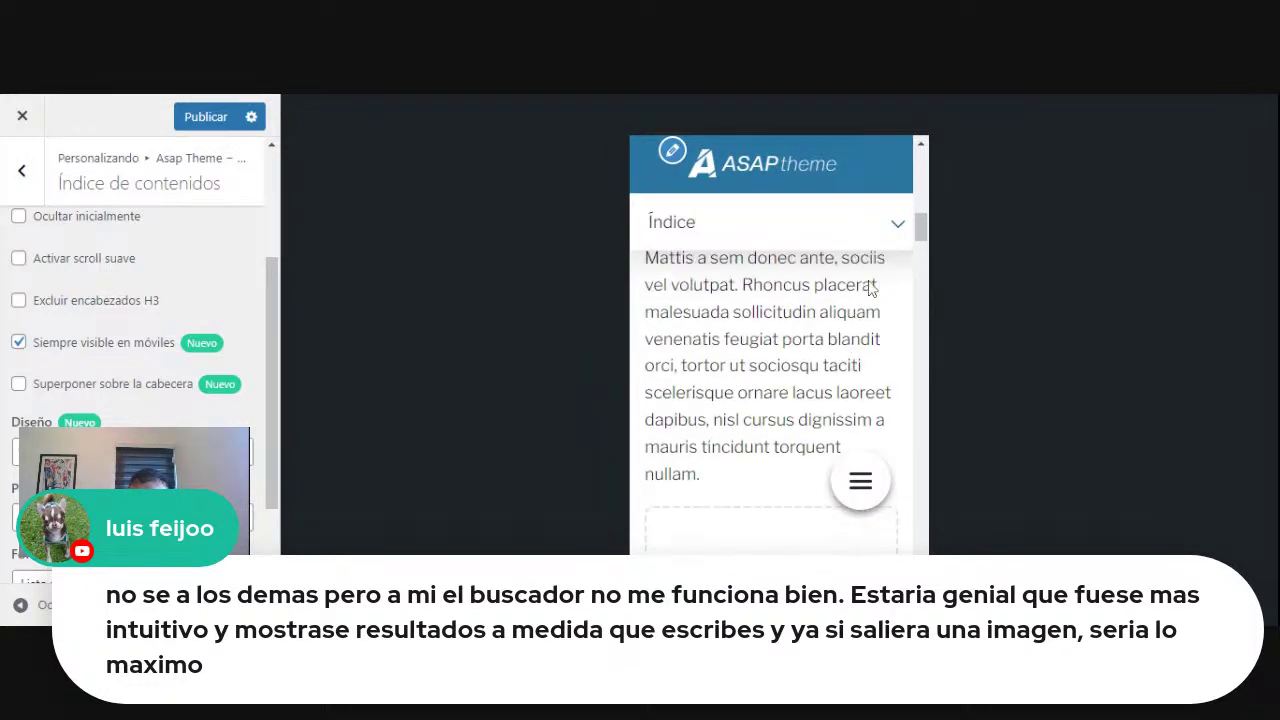
{"action": "left_click", "coordinate": [895, 230]}
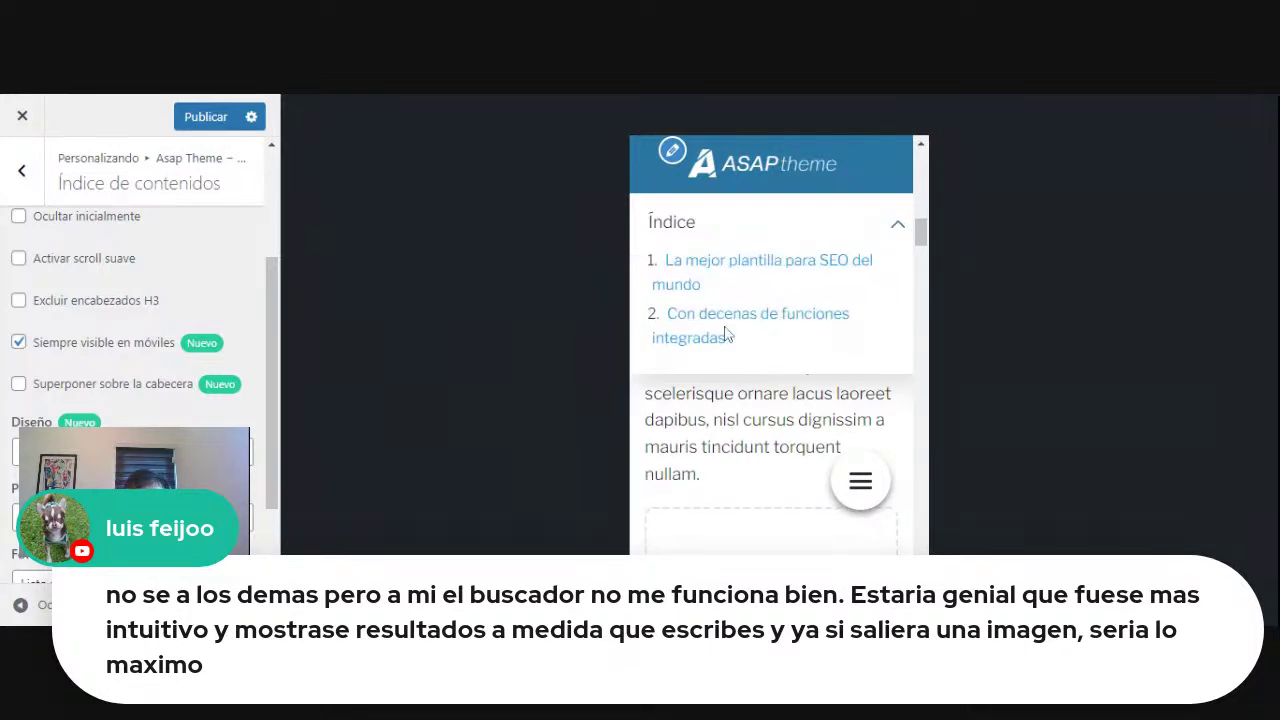
{"action": "left_click", "coordinate": [678, 322]}
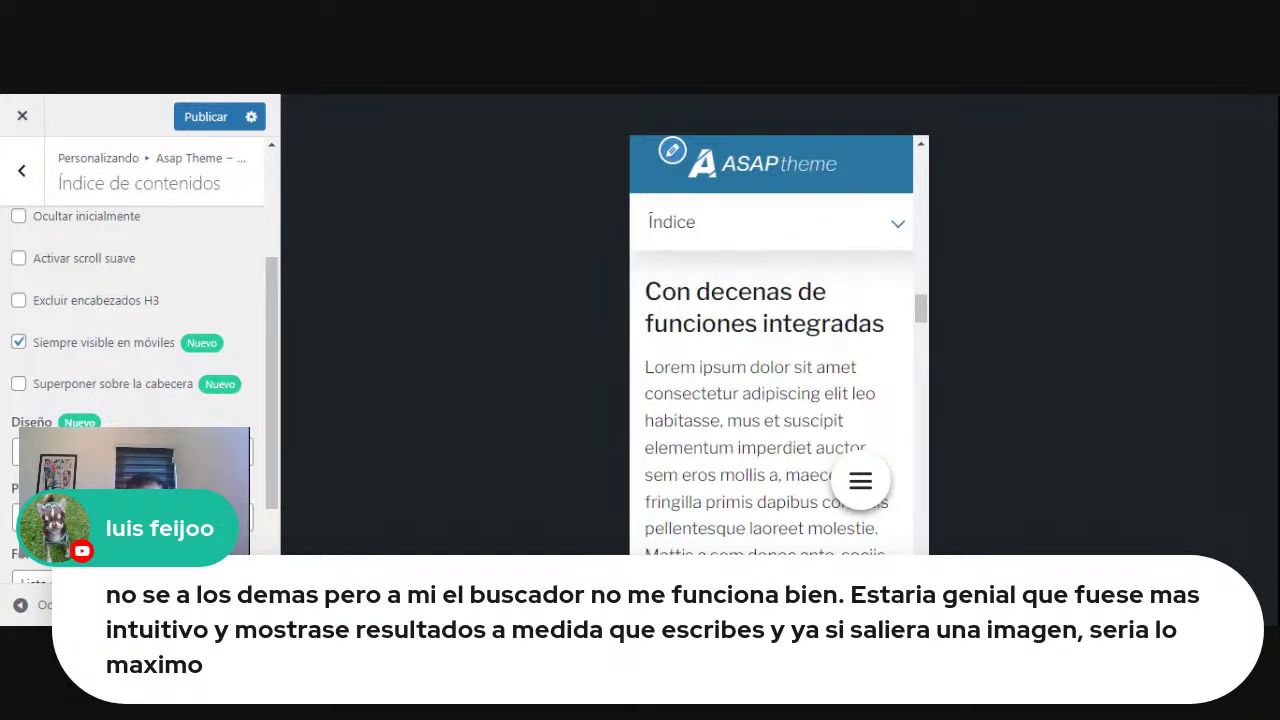
{"action": "triple_click", "coordinate": [748, 292]}
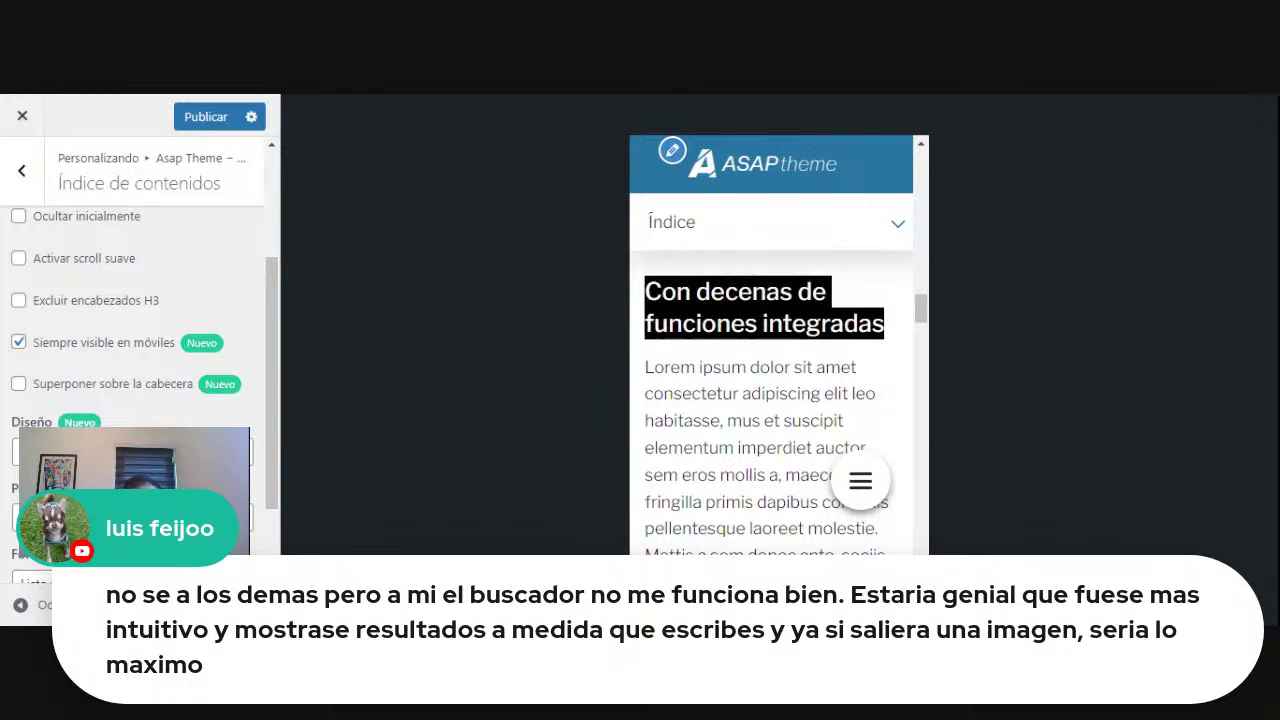
{"action": "left_click", "coordinate": [872, 282]}
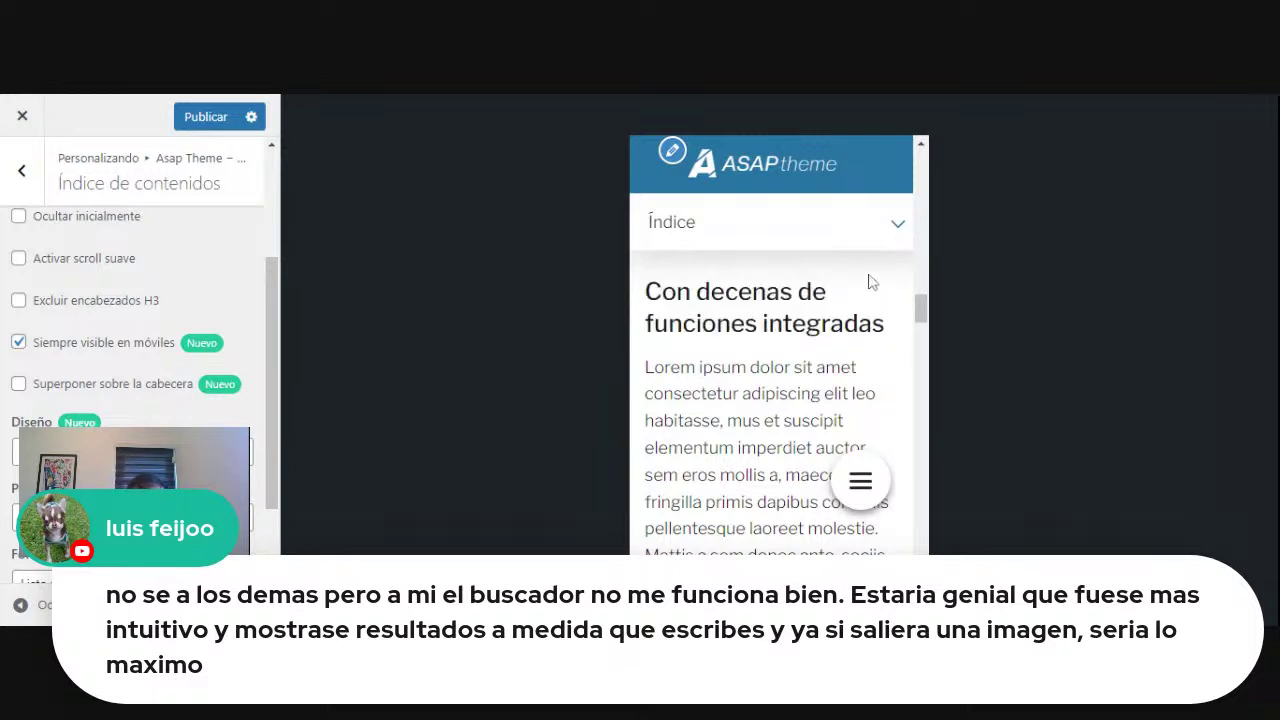
Use the fixed mobile index to go to La mejor plantilla para SEO del mundo and examine the Índice box around that heading.
{"action": "left_click", "coordinate": [897, 226]}
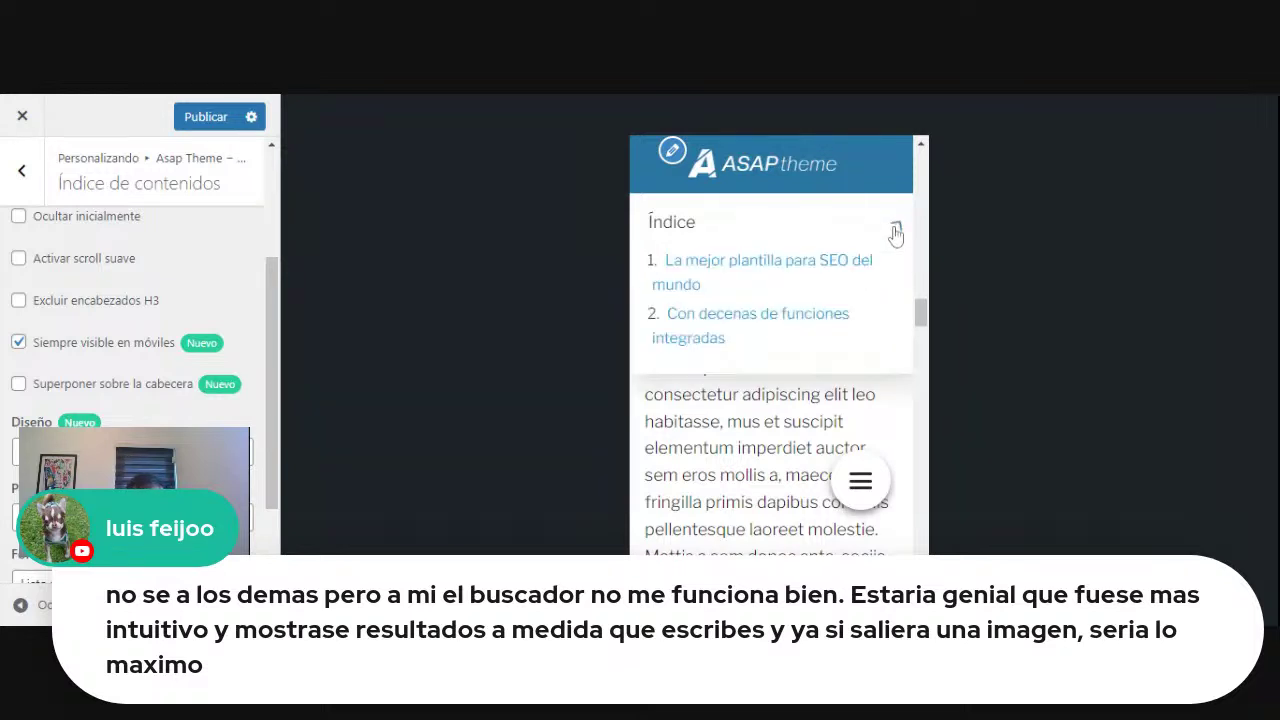
{"action": "left_click", "coordinate": [778, 277]}
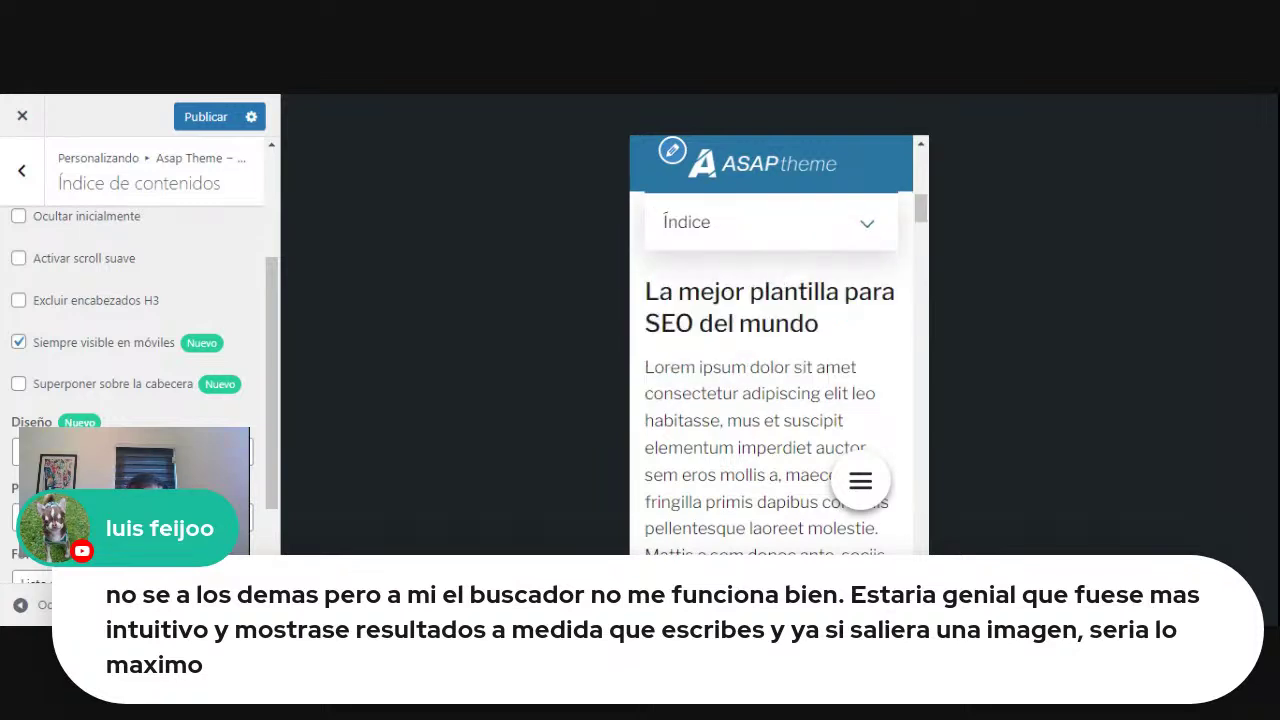
{"action": "scroll", "coordinate": [770, 350], "scroll_direction": "up", "scroll_amount": 2}
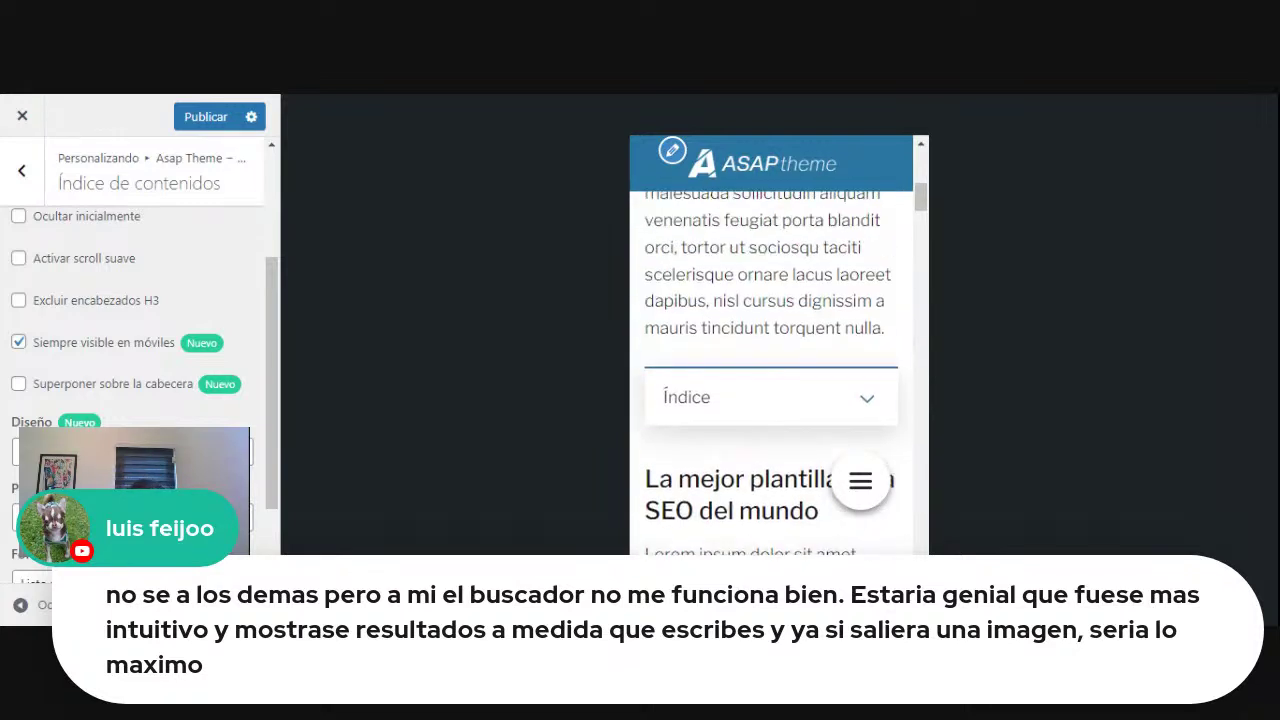
{"action": "scroll", "coordinate": [770, 350], "scroll_direction": "down", "scroll_amount": 2}
{"action": "scroll", "coordinate": [770, 350], "scroll_direction": "up", "scroll_amount": 3}
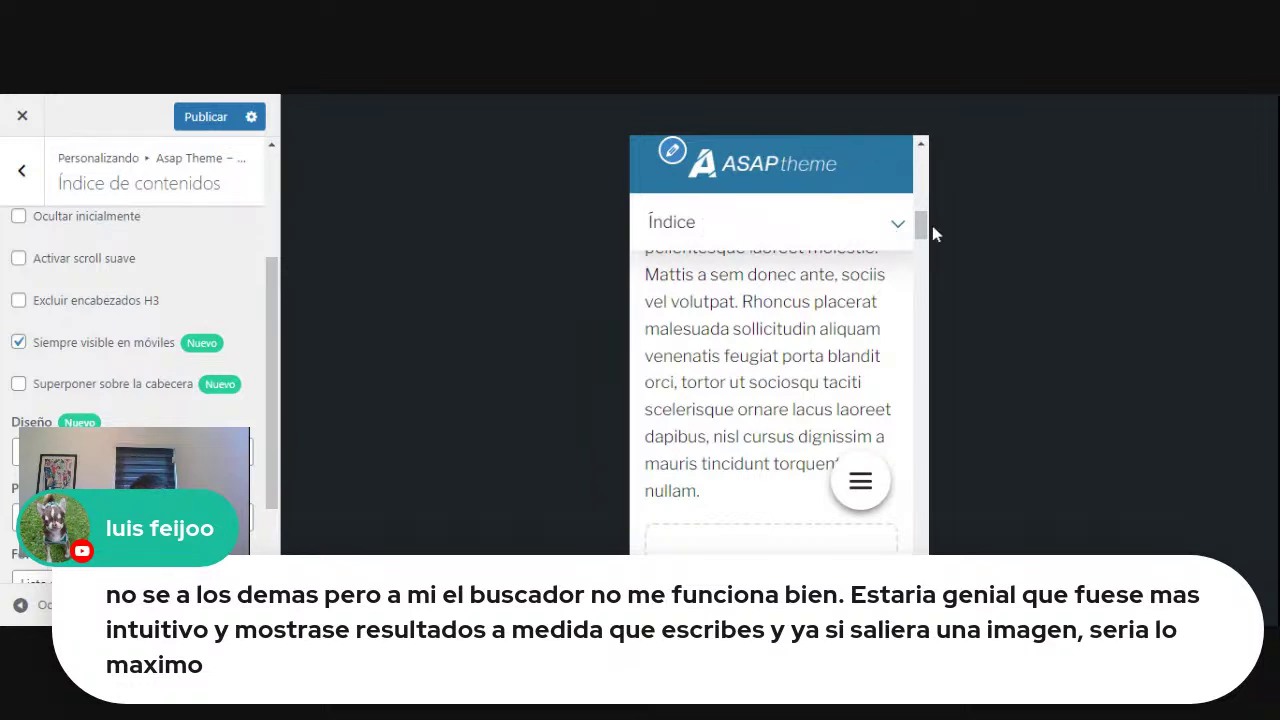
{"action": "left_click_drag", "start_coordinate": [921, 228], "coordinate": [920, 227]}
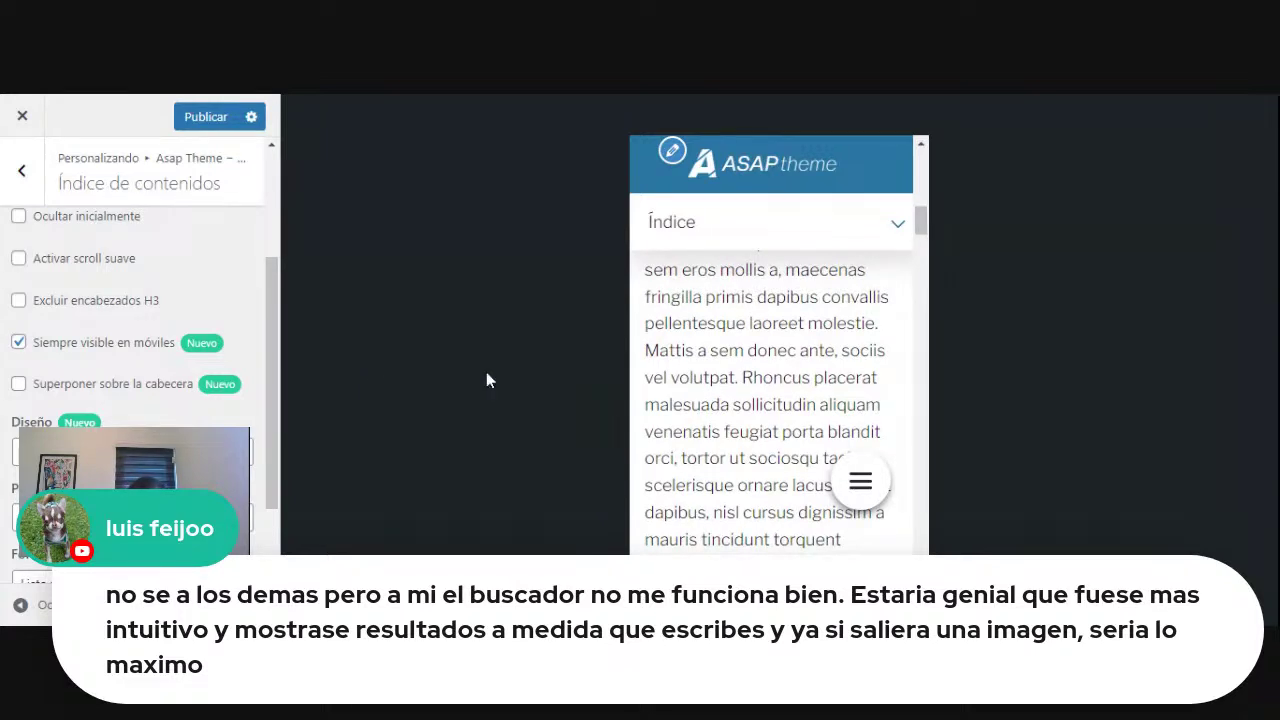
{"action": "scroll", "coordinate": [709, 372], "scroll_direction": "down", "scroll_amount": 4}
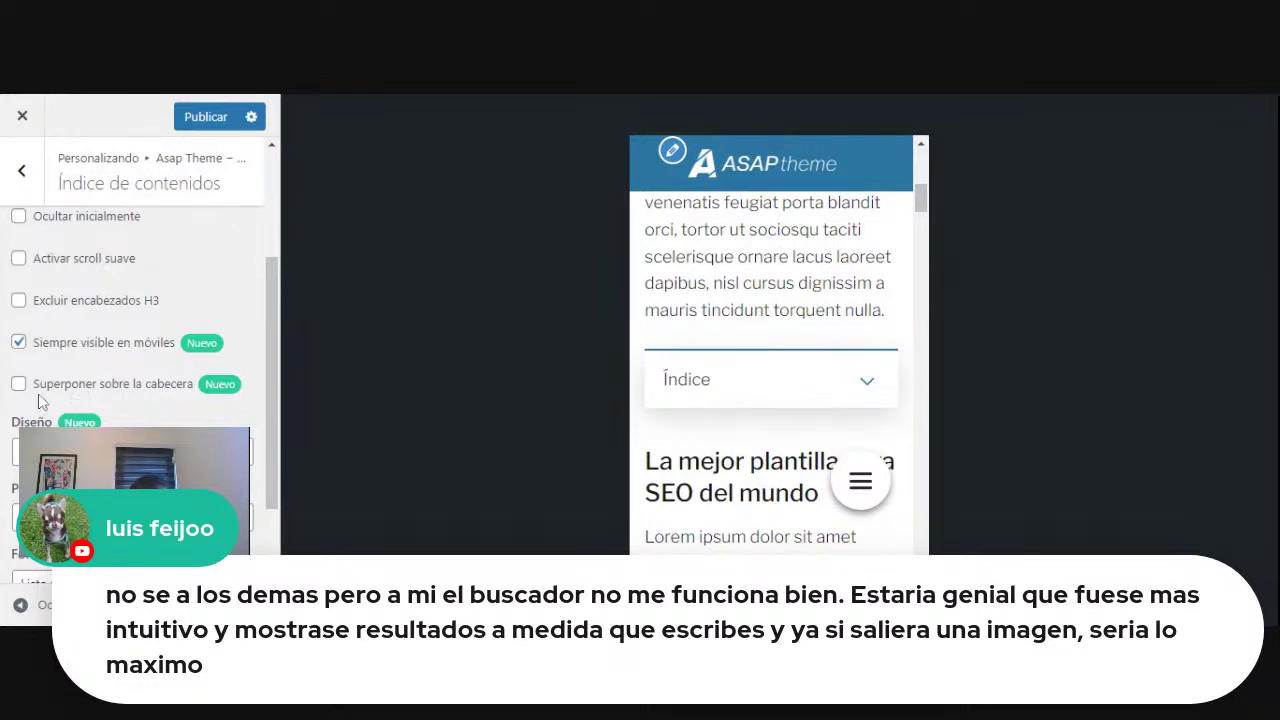
Turn on Superponer sobre la cabecera, comparing the index bar in the scrolled mobile post with the option on and off.
{"action": "left_click", "coordinate": [117, 394]}
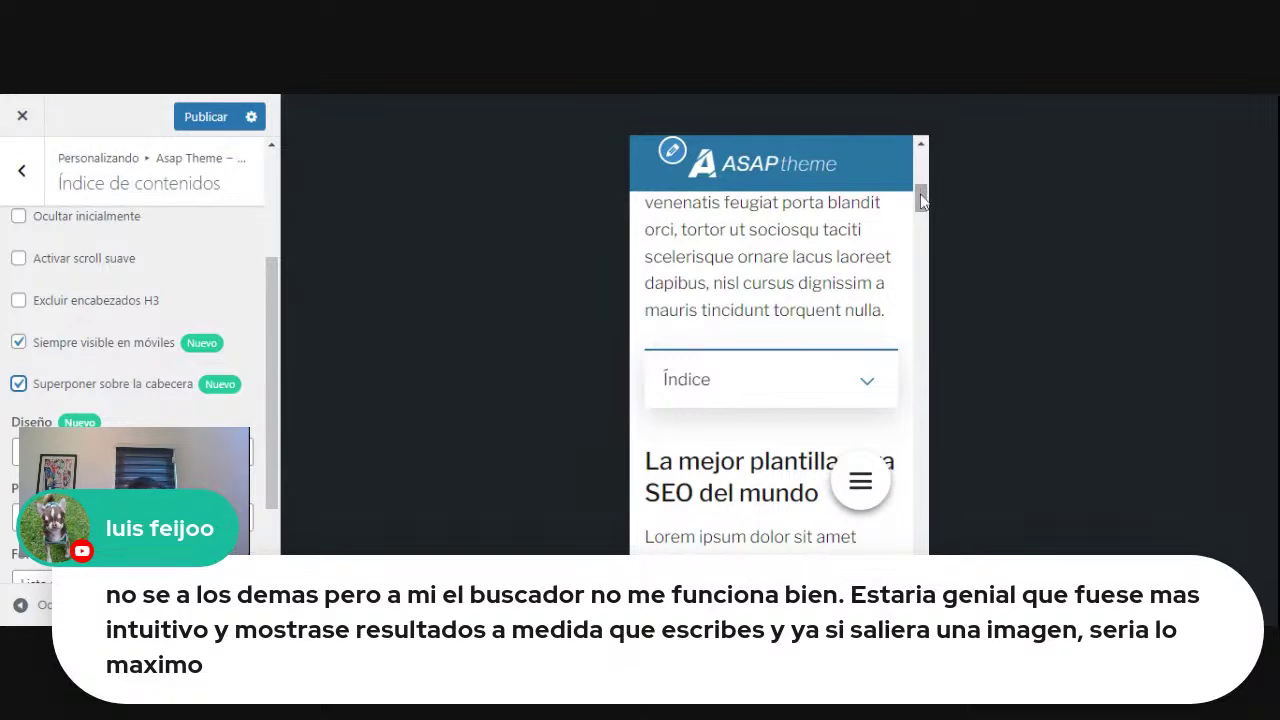
{"action": "scroll", "coordinate": [921, 203], "scroll_direction": "down", "scroll_amount": 1}
{"action": "left_click_drag", "start_coordinate": [921, 203], "coordinate": [921, 233]}
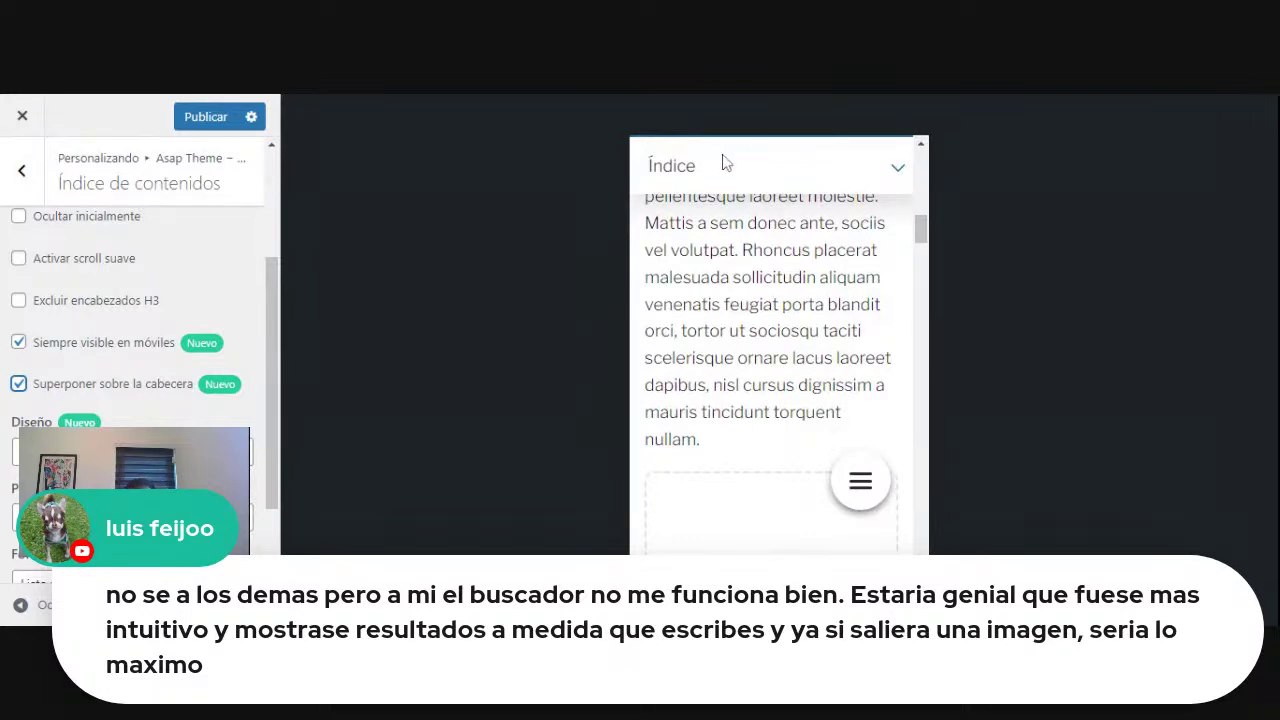
{"action": "left_click", "coordinate": [140, 390]}
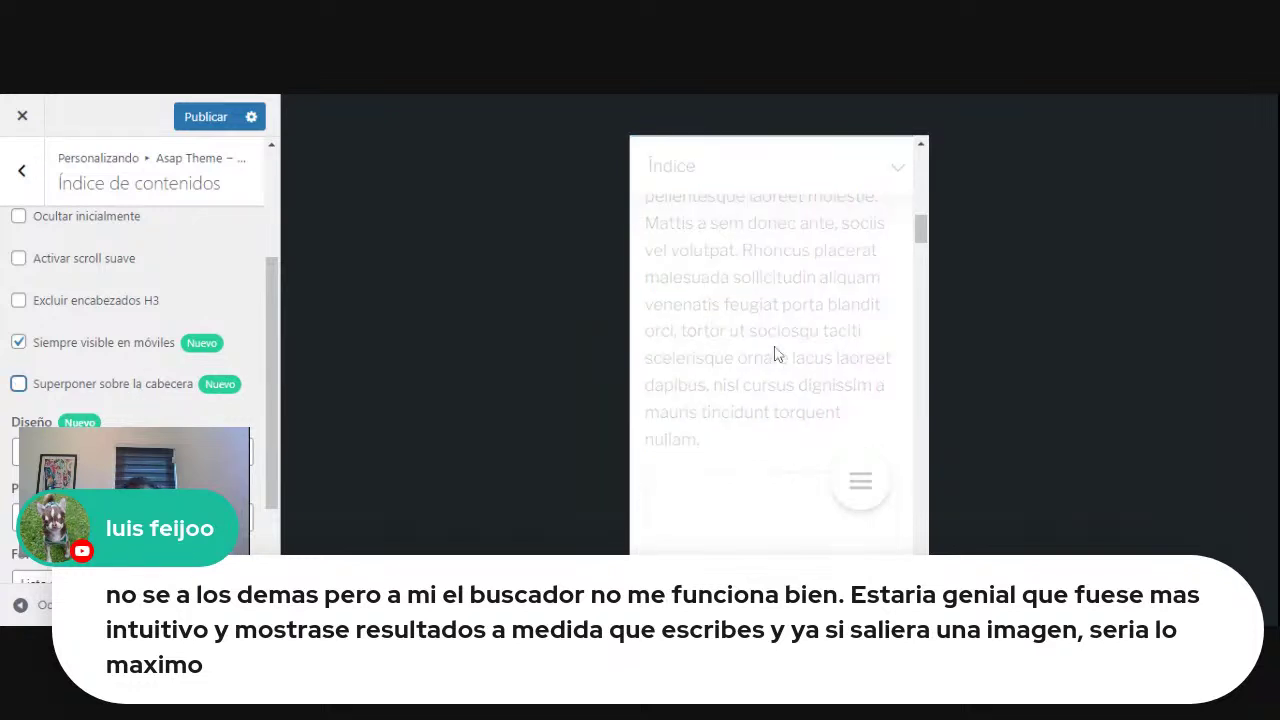
{"action": "scroll", "coordinate": [774, 350], "scroll_direction": "down", "scroll_amount": 2}
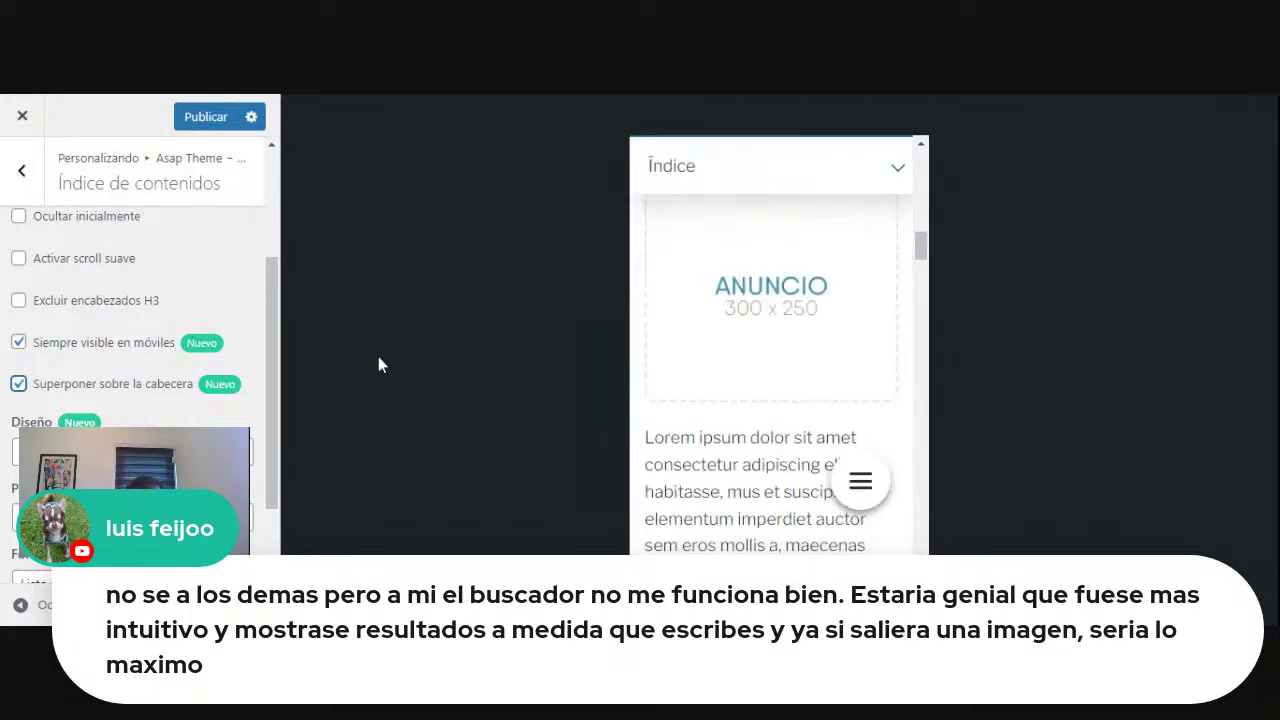
Use the overlaid mobile index to jump between Con decenas de funciones integradas and La mejor plantilla para SEO del mundo, ending back near the post's start.
{"action": "left_click_drag", "start_coordinate": [921, 240], "coordinate": [922, 336]}
{"action": "left_click", "coordinate": [899, 168]}
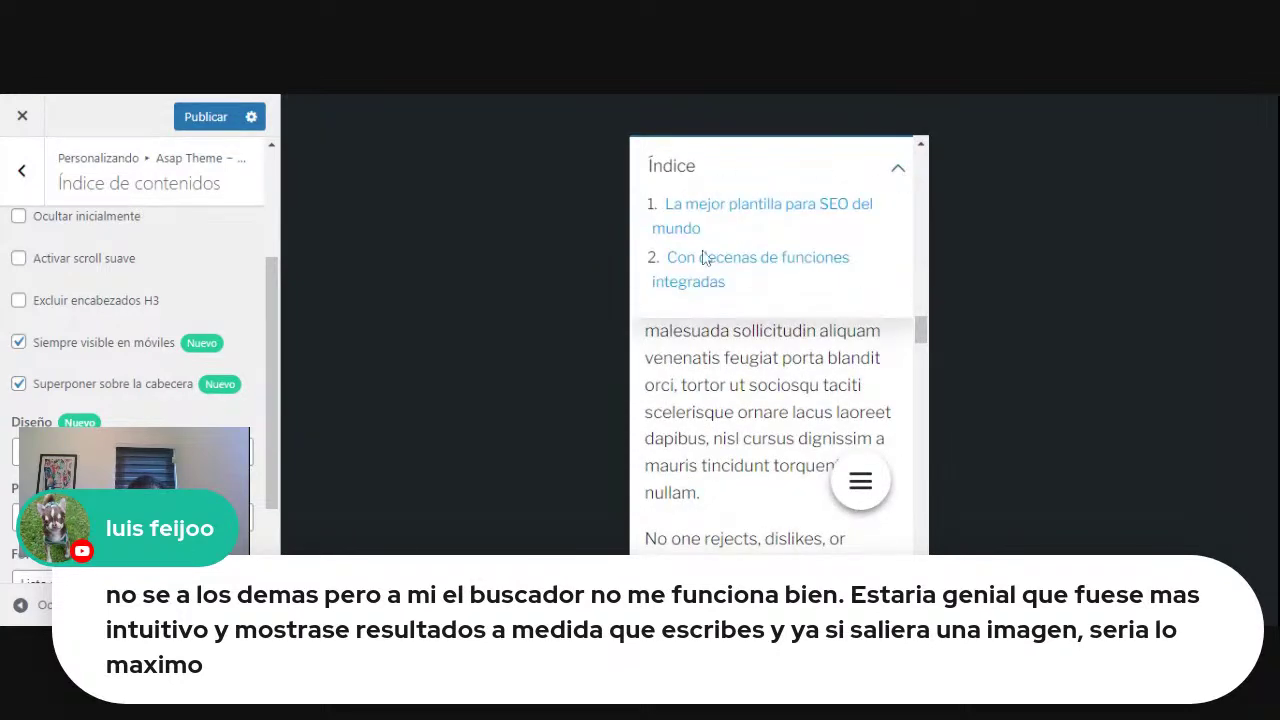
{"action": "left_click", "coordinate": [706, 252]}
{"action": "left_click", "coordinate": [897, 169]}
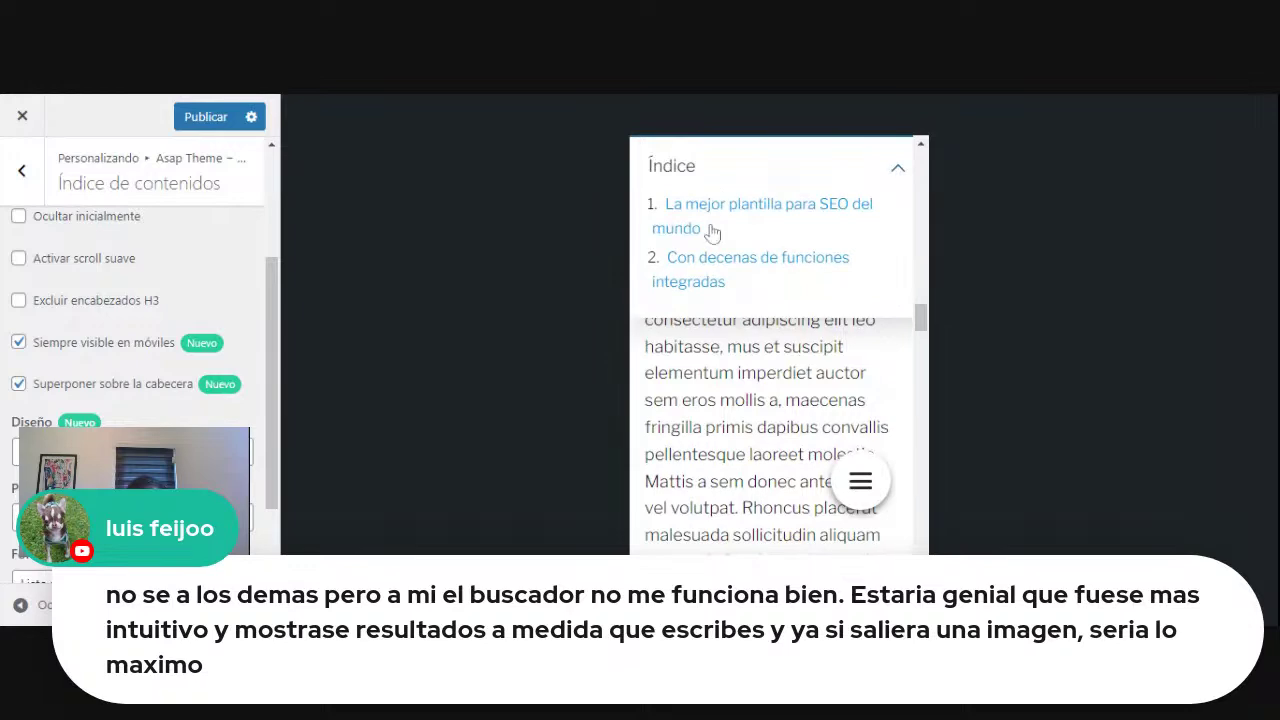
{"action": "left_click", "coordinate": [712, 222]}
{"action": "left_click", "coordinate": [897, 168]}
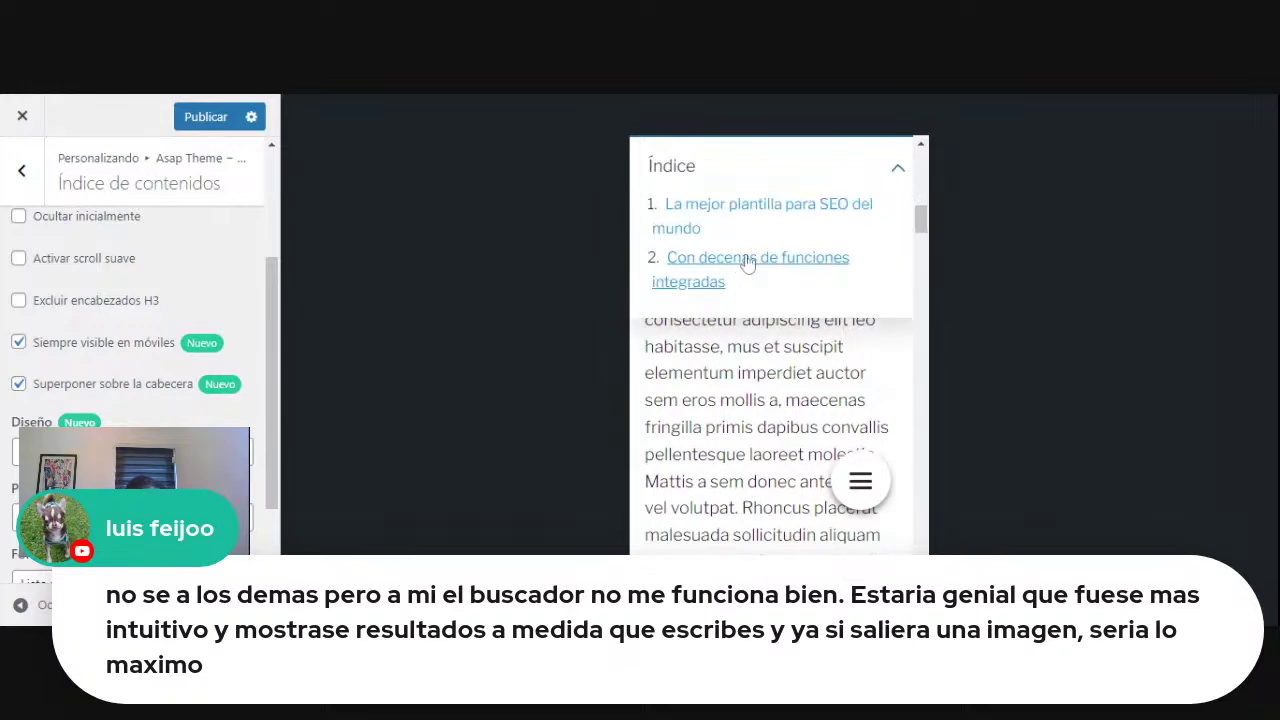
{"action": "left_click", "coordinate": [745, 262]}
{"action": "left_click_drag", "start_coordinate": [920, 318], "coordinate": [795, 238]}
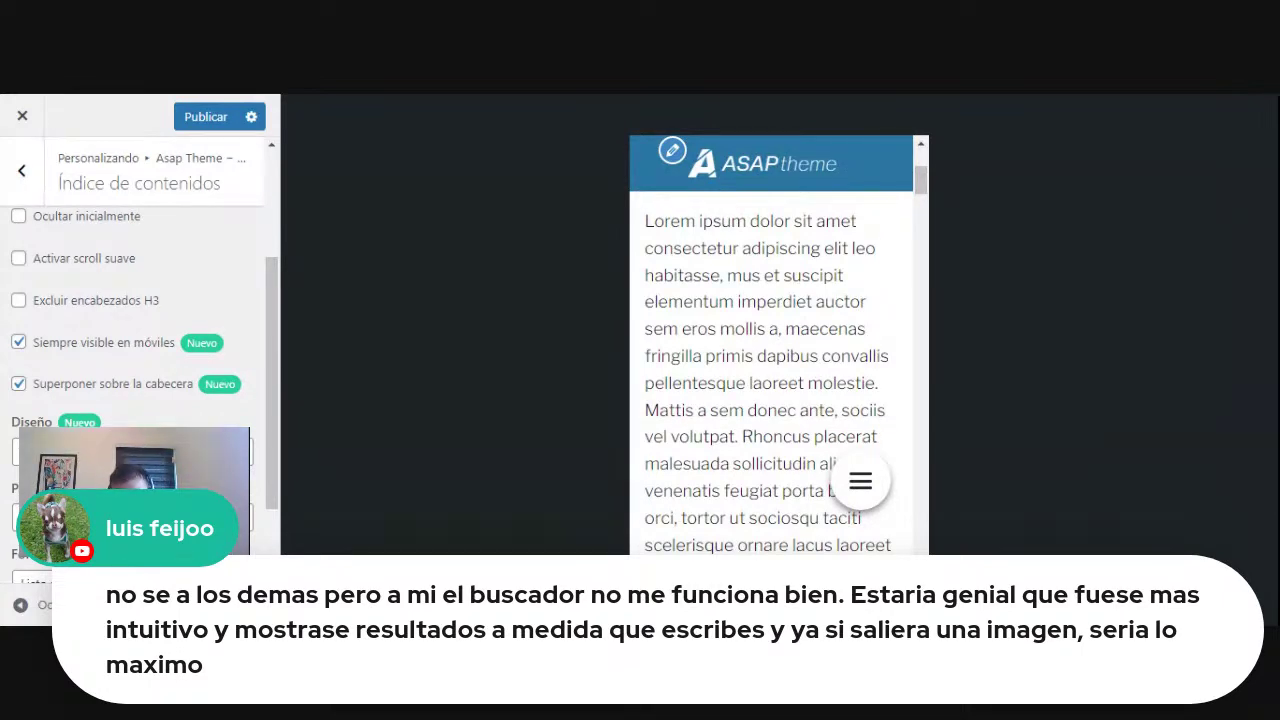
Switch the customizer preview to desktop size and view the post's header and opening content.
{"action": "left_click", "coordinate": [205, 605]}
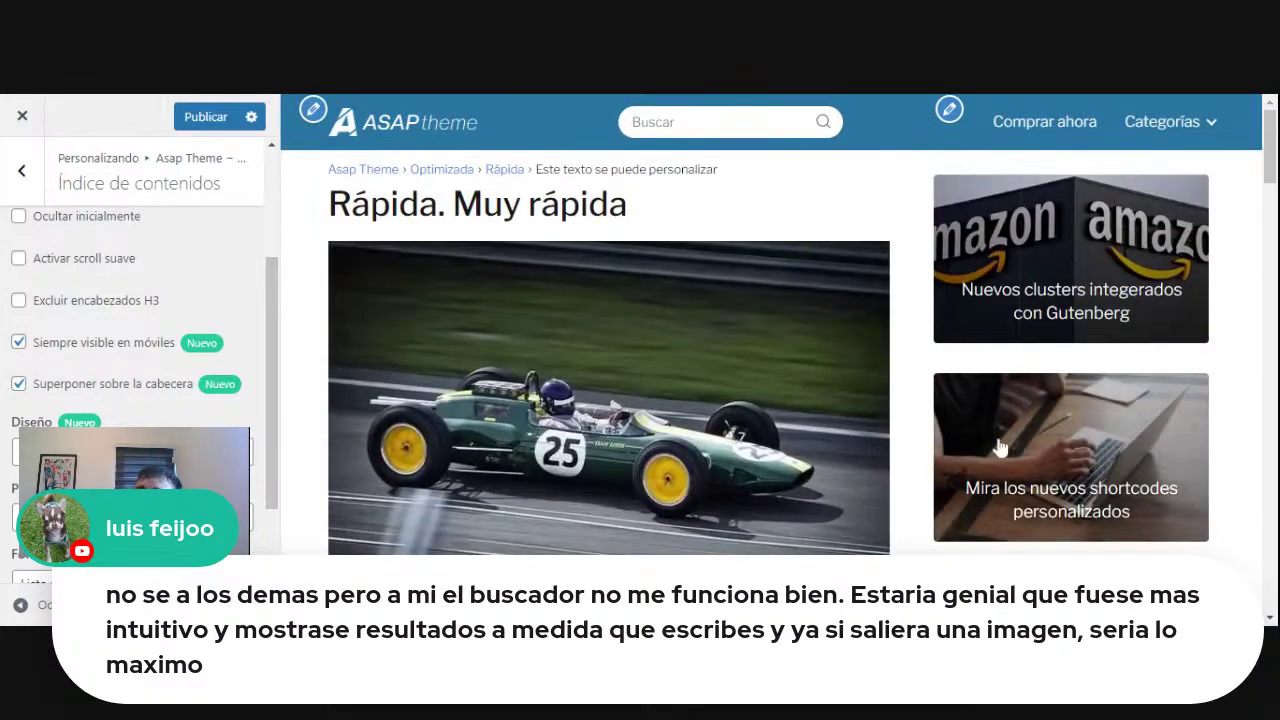
{"action": "scroll", "coordinate": [516, 295], "scroll_direction": "down", "scroll_amount": 3}
{"action": "scroll", "coordinate": [516, 295], "scroll_direction": "down", "scroll_amount": 1}
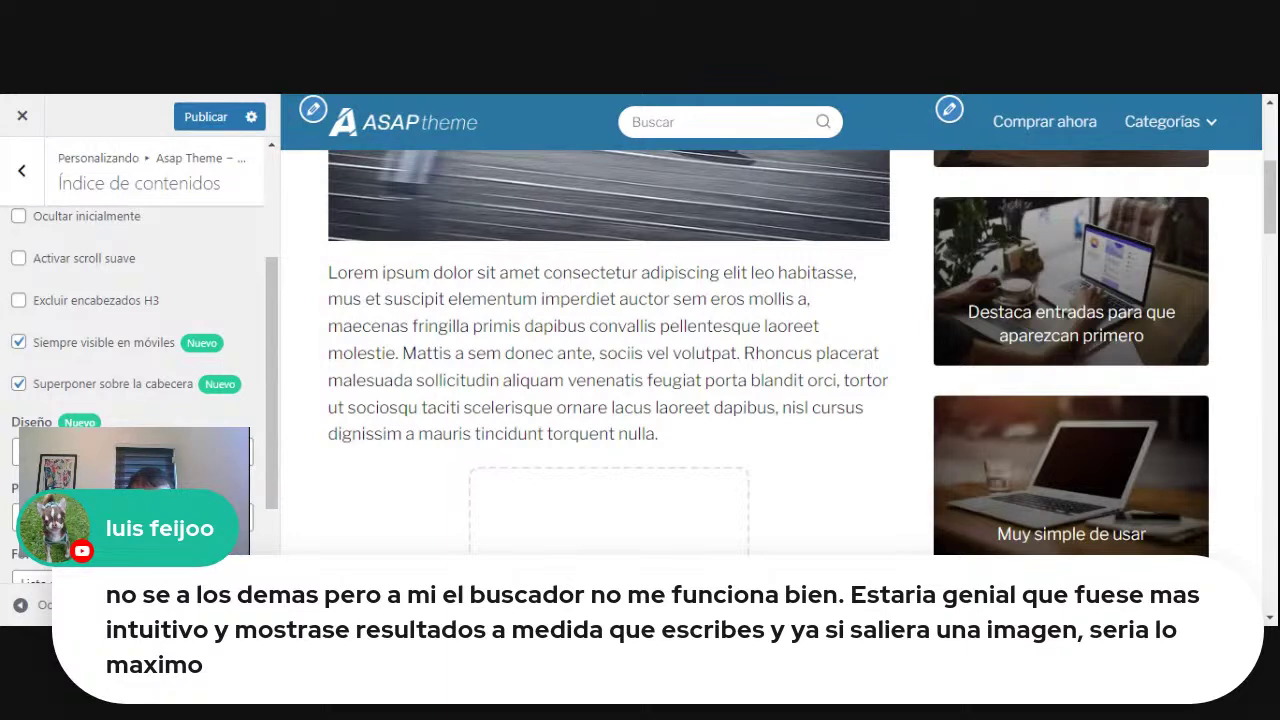
Switch the preview back to mobile size and expand and collapse the index bar overlaid on the header.
{"action": "left_click", "coordinate": [252, 605]}
{"action": "scroll", "coordinate": [875, 338], "scroll_direction": "down", "scroll_amount": 10}
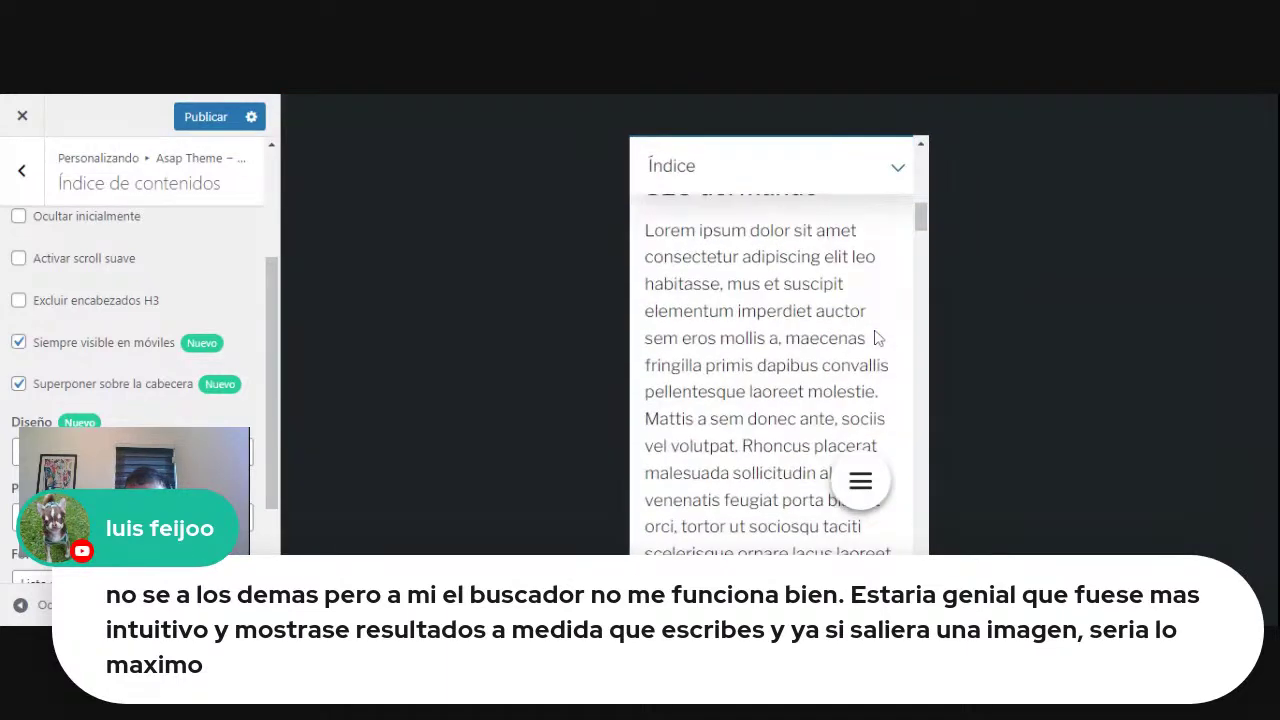
{"action": "scroll", "coordinate": [875, 338], "scroll_direction": "up", "scroll_amount": 10}
{"action": "left_click", "coordinate": [896, 168]}
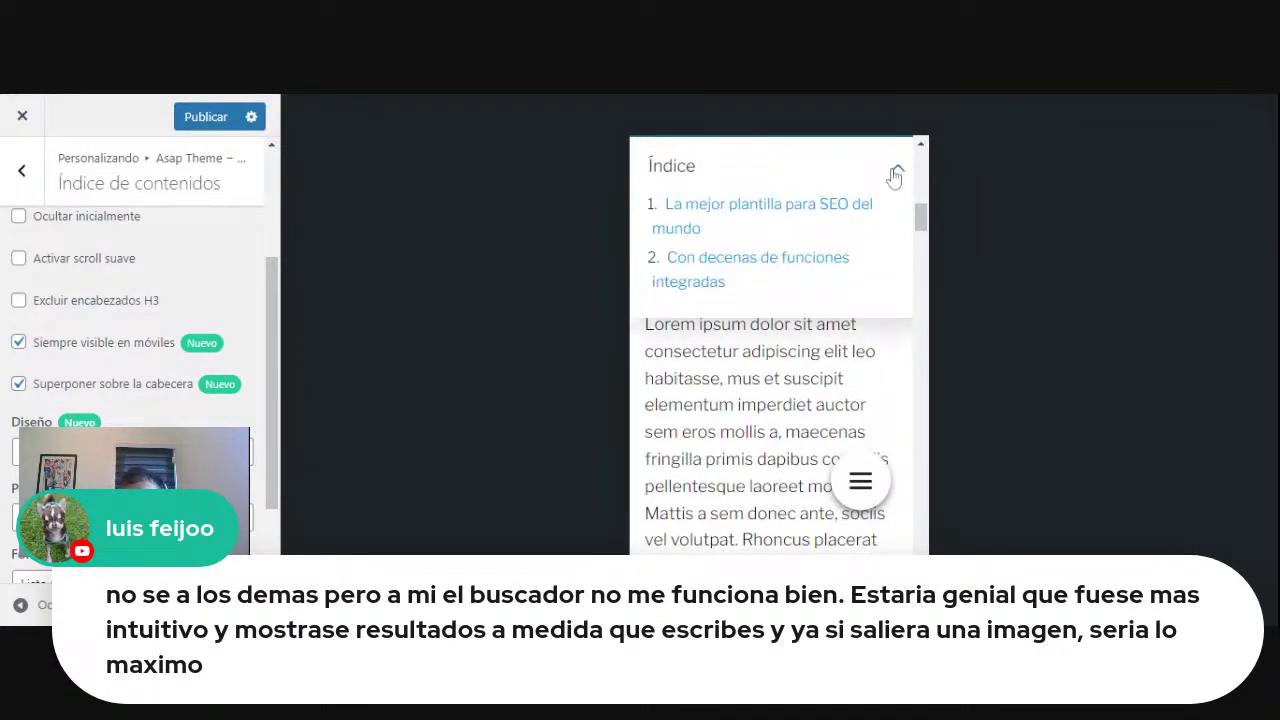
{"action": "left_click", "coordinate": [894, 177]}
{"action": "scroll", "coordinate": [780, 400], "scroll_direction": "down", "scroll_amount": 2}
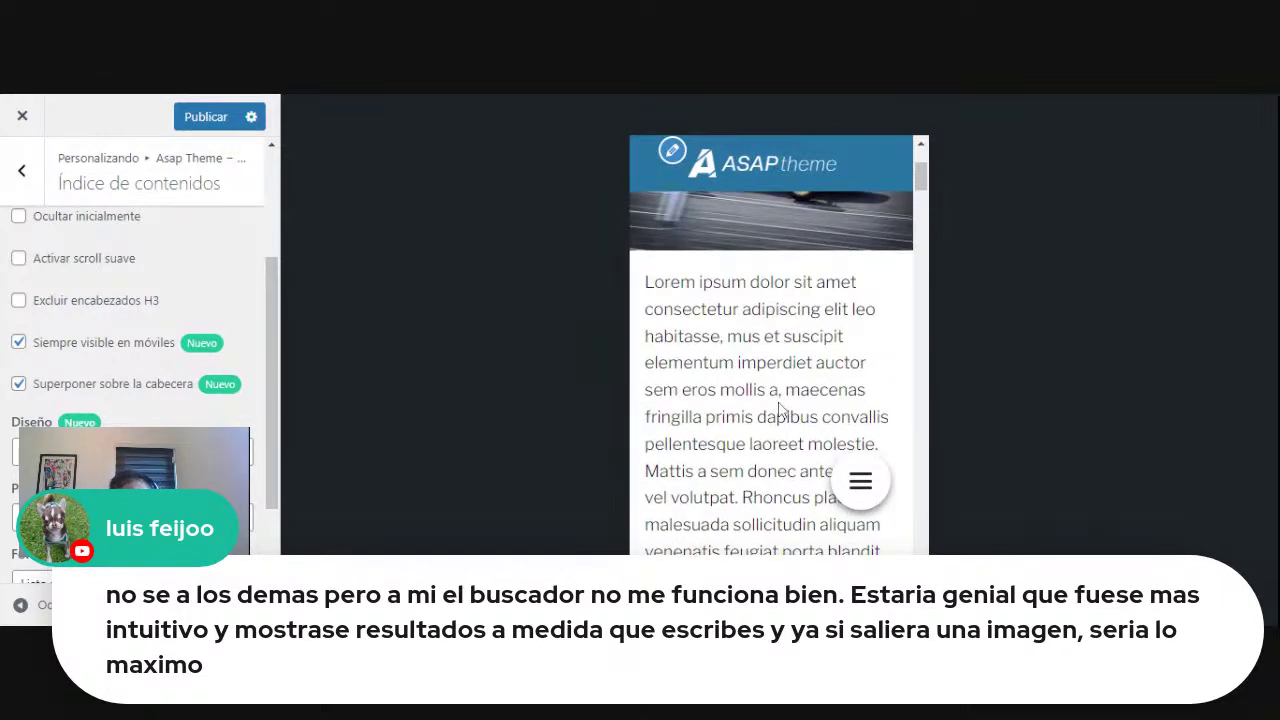
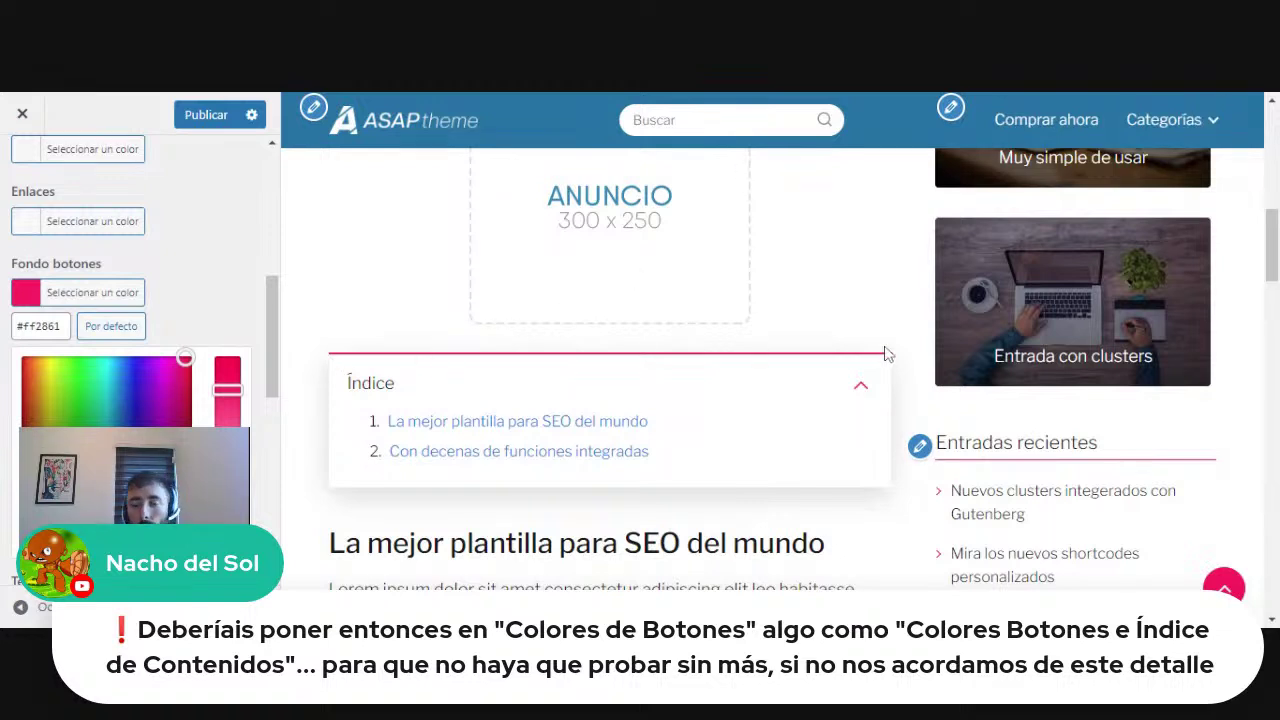
Close the Fondo botones color picker and point out its label in the Colores settings.
{"action": "left_click", "coordinate": [92, 292]}
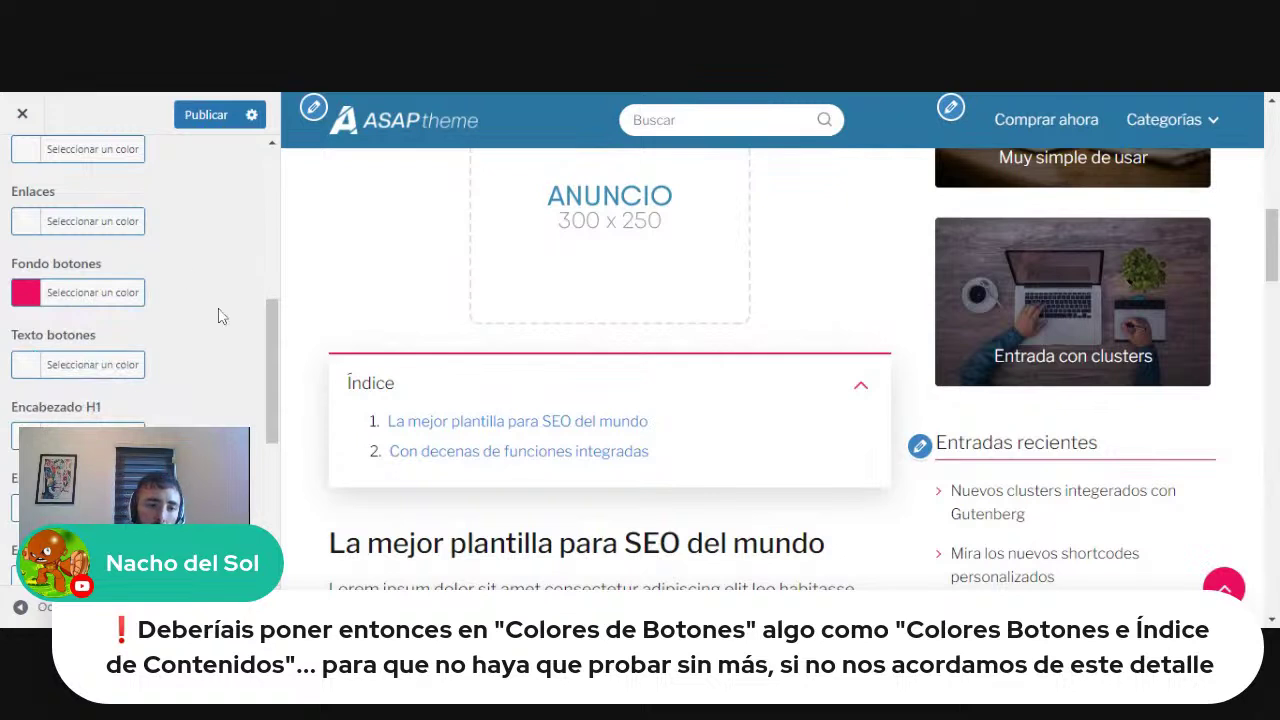
{"action": "scroll", "coordinate": [197, 271], "scroll_direction": "up", "scroll_amount": 1}
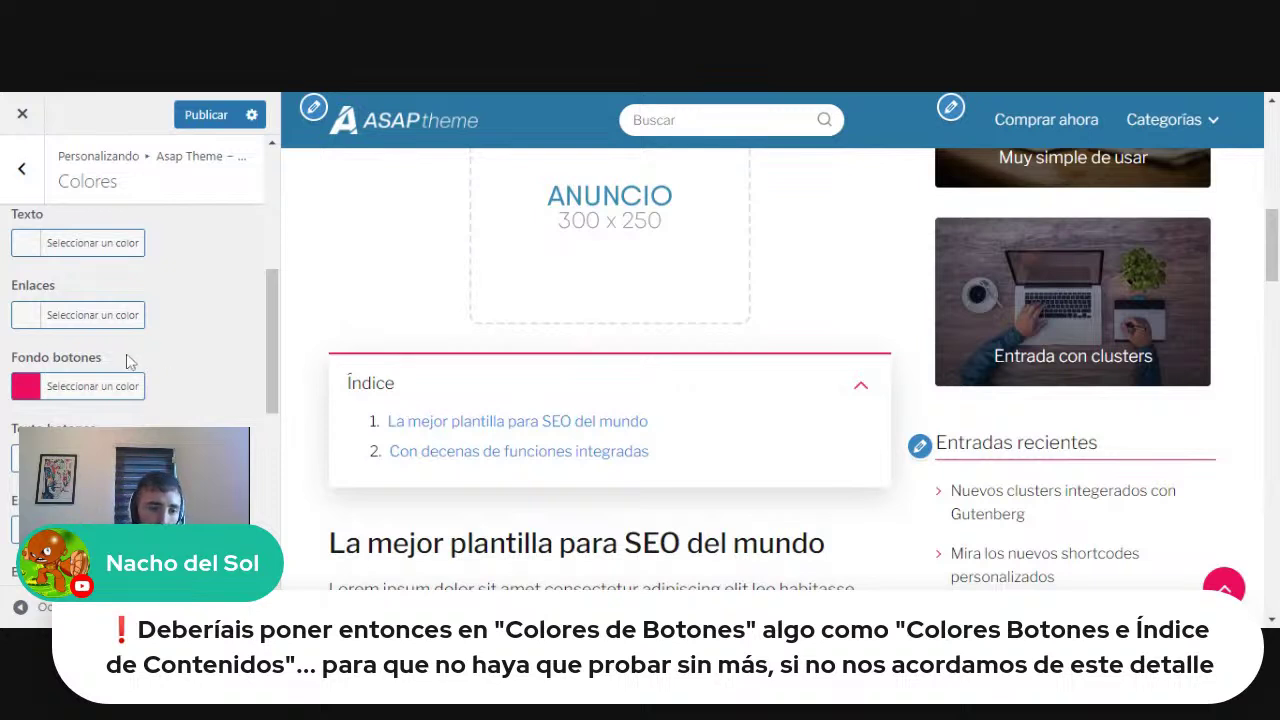
{"action": "left_click_drag", "start_coordinate": [130, 360], "coordinate": [20, 356]}
{"action": "left_click", "coordinate": [16, 355]}
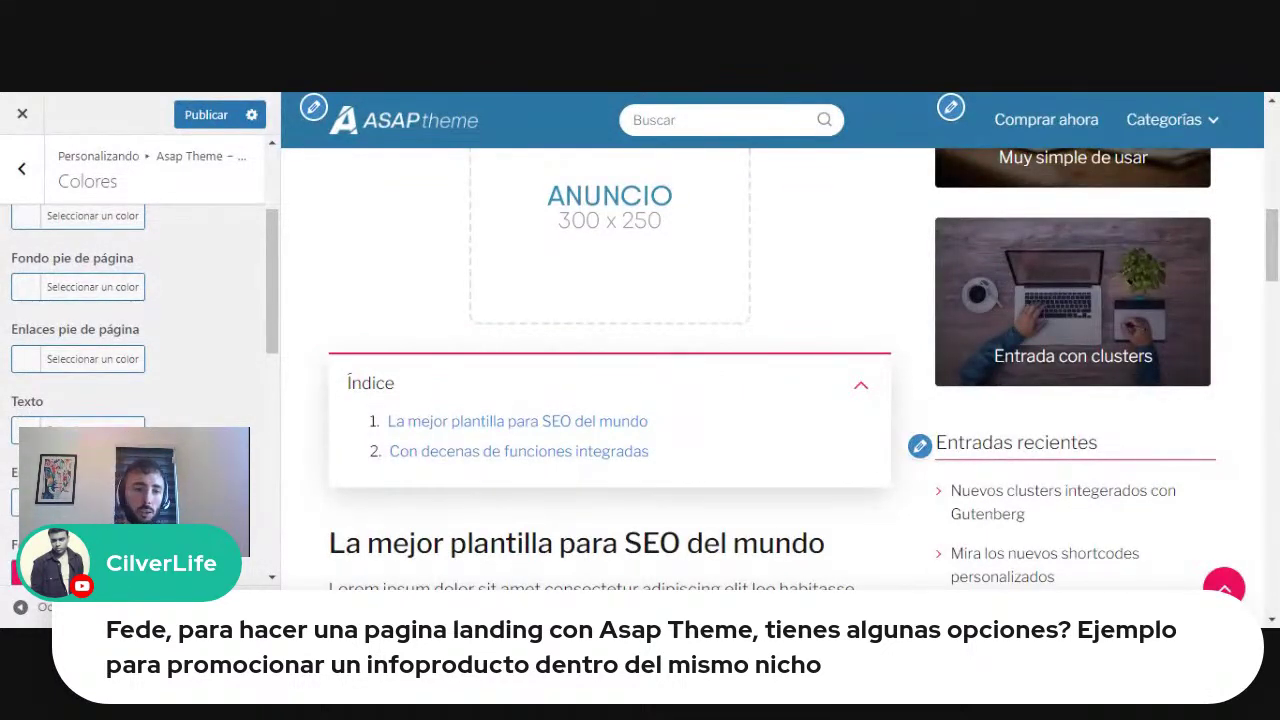
Leave Colores and turn on Desactivar cabecera in Opciones de cabecera.
{"action": "scroll", "coordinate": [243, 277], "scroll_direction": "up", "scroll_amount": 5}
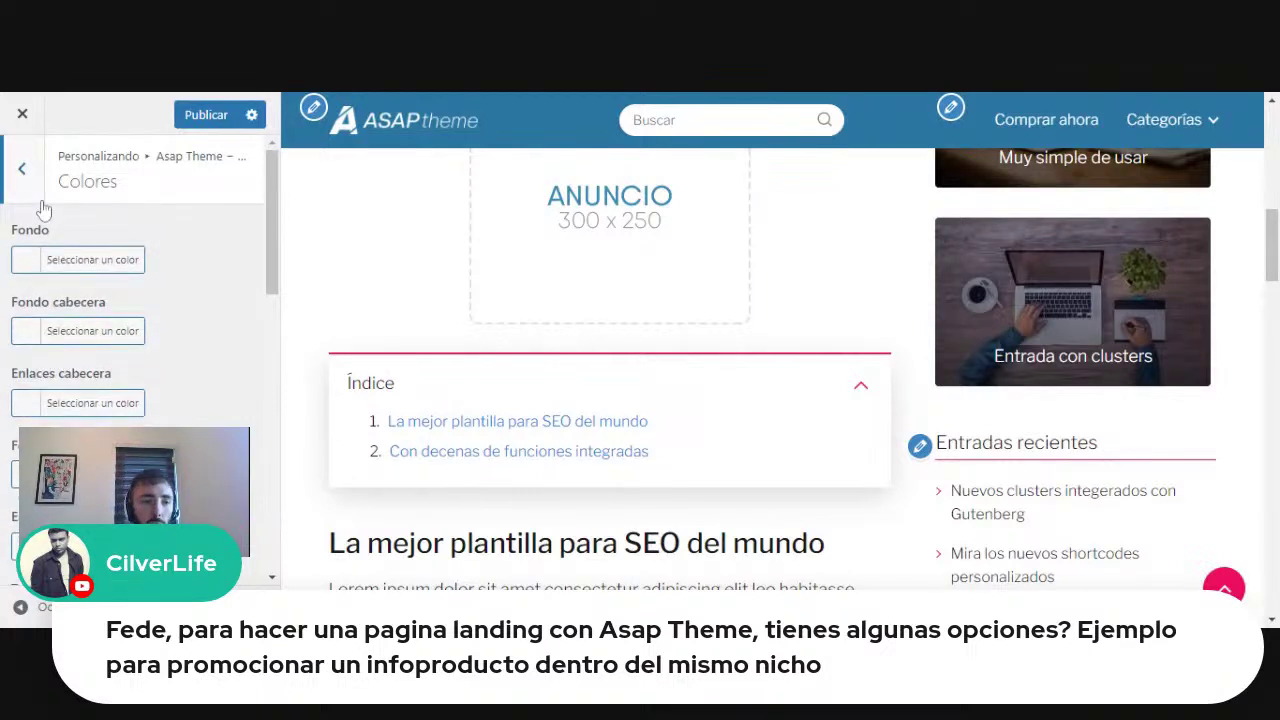
{"action": "left_click", "coordinate": [21, 168]}
{"action": "left_click", "coordinate": [192, 335]}
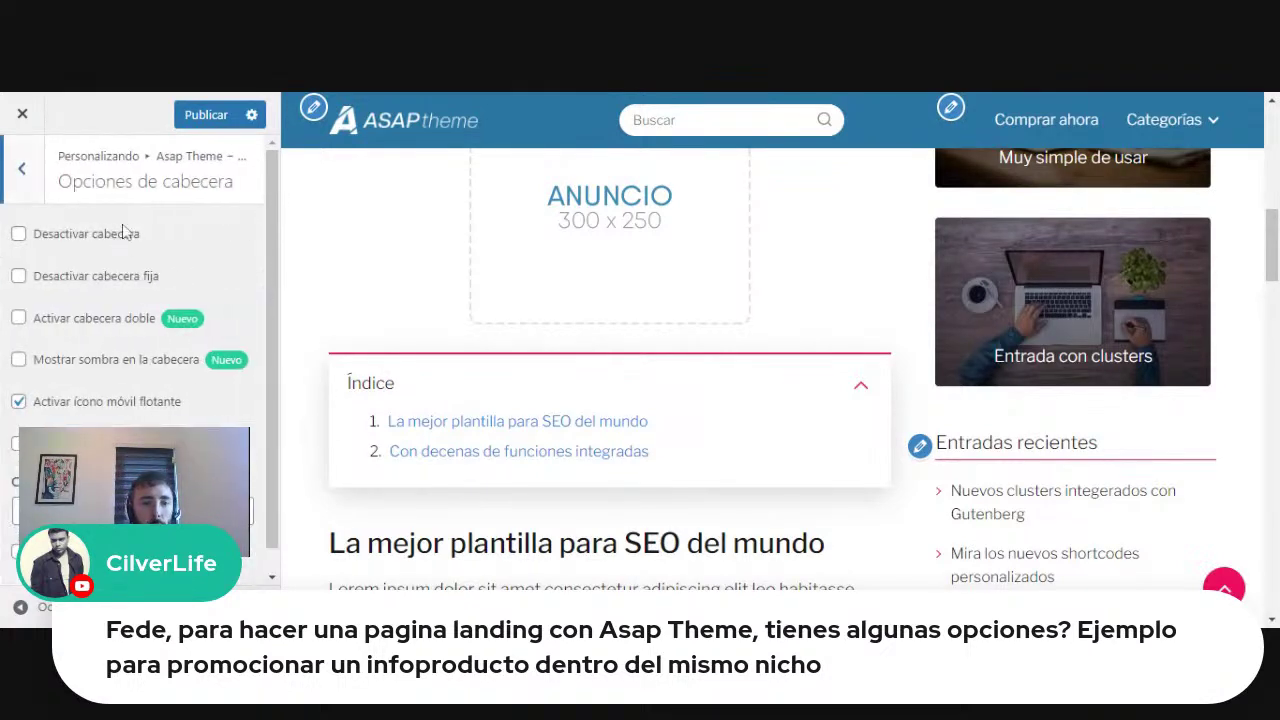
{"action": "left_click", "coordinate": [78, 238]}
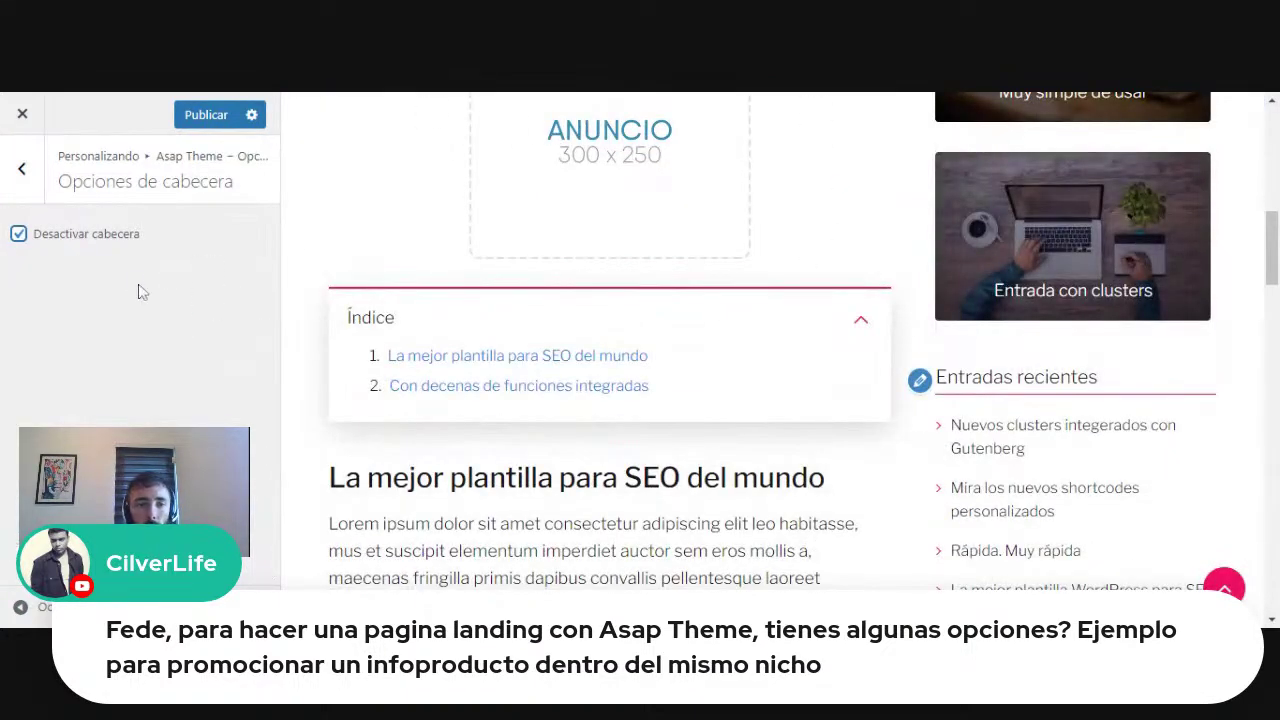
Review the Apariencia settings and switch Desactivar pie de página on and off again.
{"action": "left_click", "coordinate": [12, 172]}
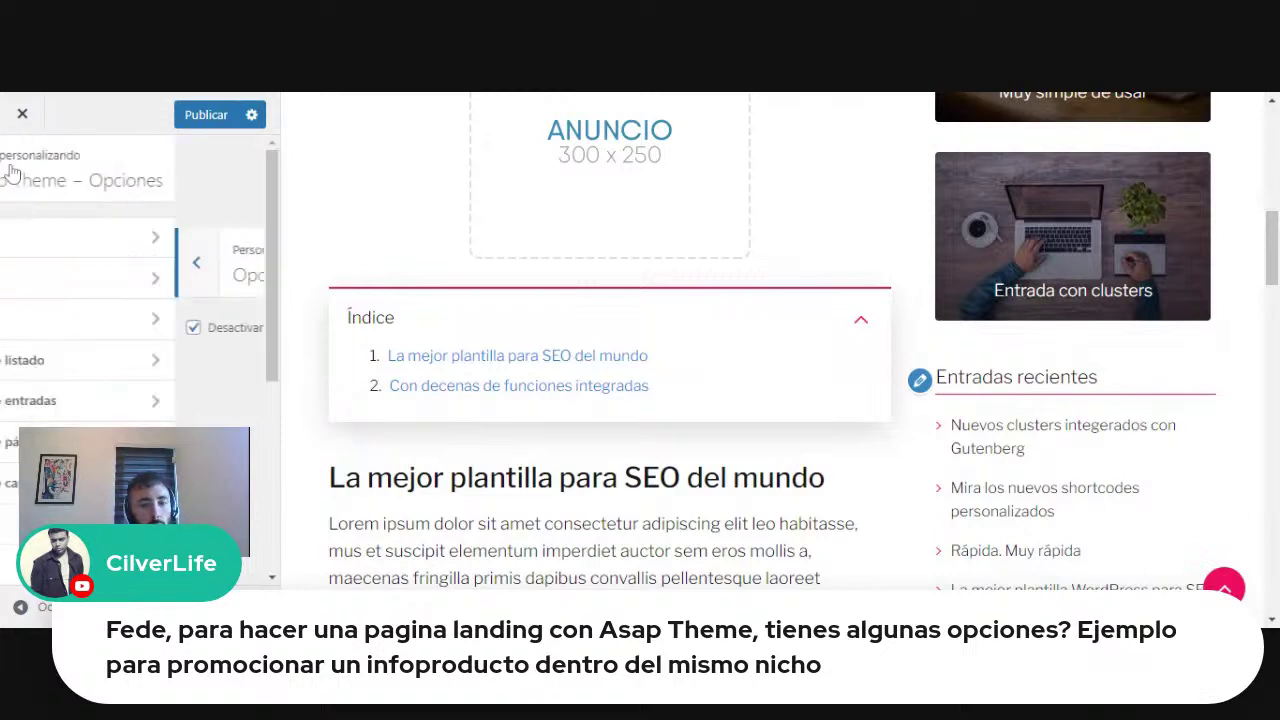
{"action": "left_click", "coordinate": [186, 237]}
{"action": "scroll", "coordinate": [190, 377], "scroll_direction": "down", "scroll_amount": 10}
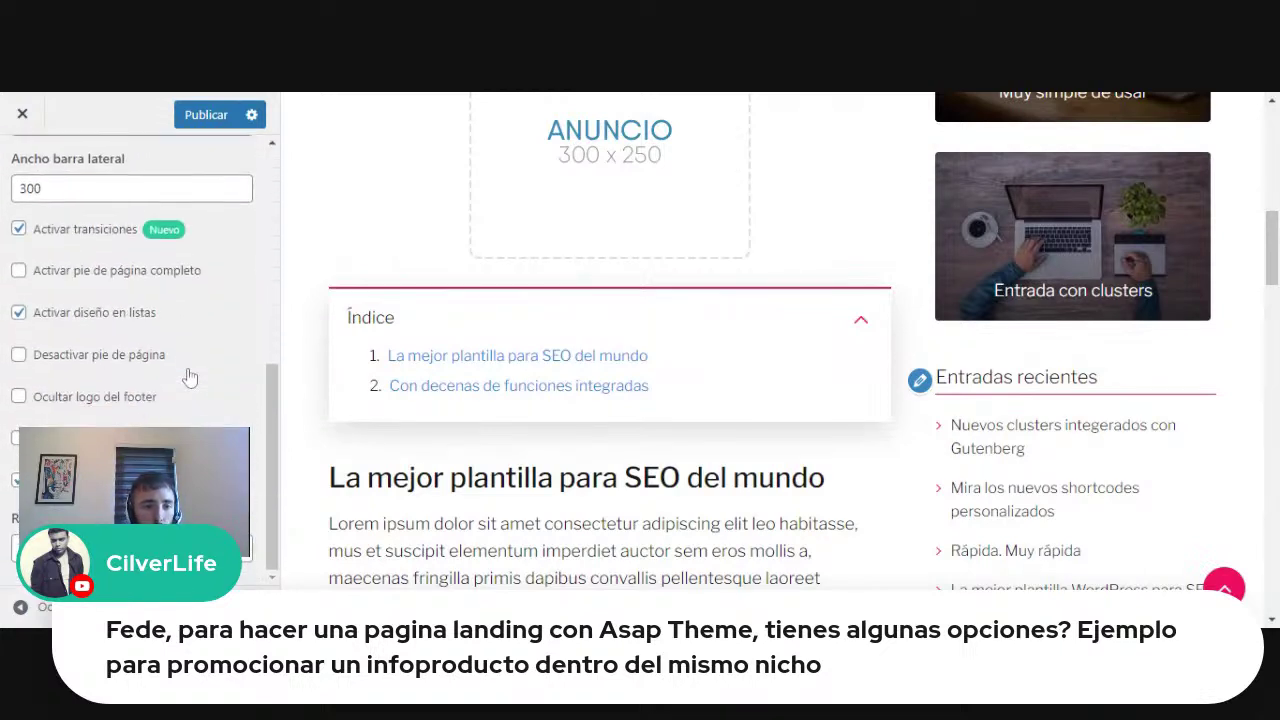
{"action": "scroll", "coordinate": [149, 271], "scroll_direction": "up", "scroll_amount": 10}
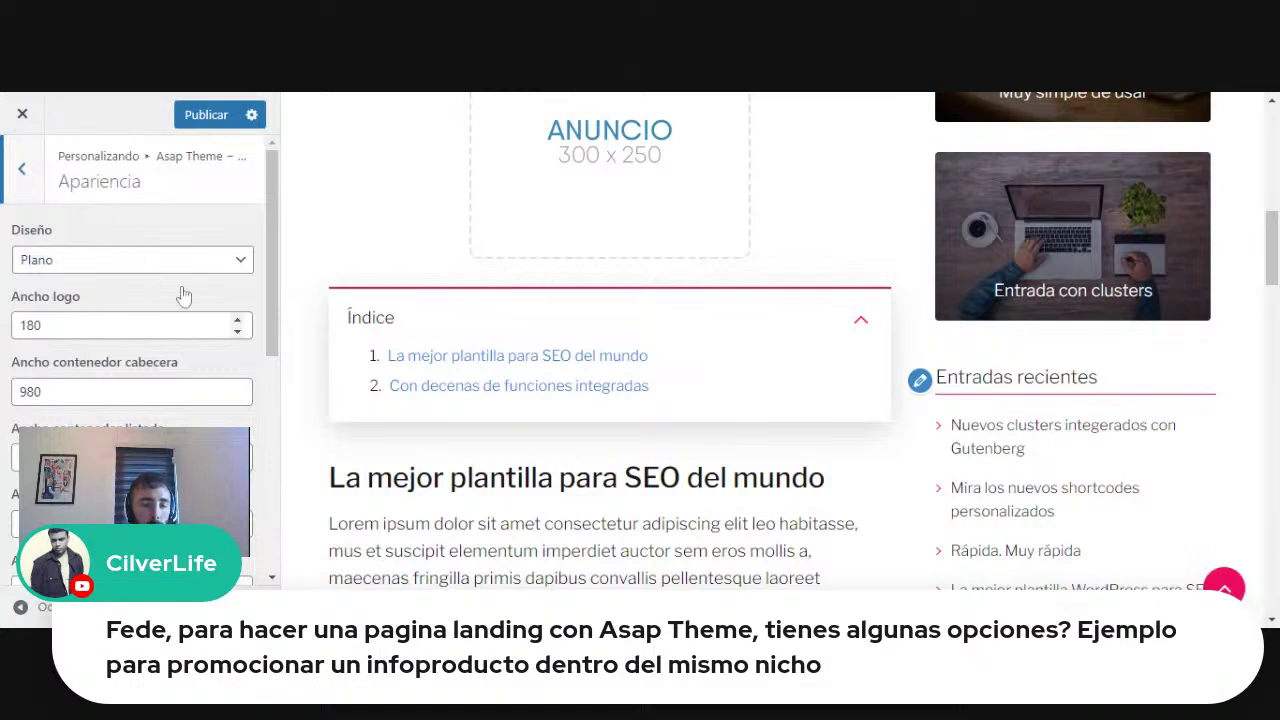
{"action": "scroll", "coordinate": [183, 291], "scroll_direction": "down", "scroll_amount": 10}
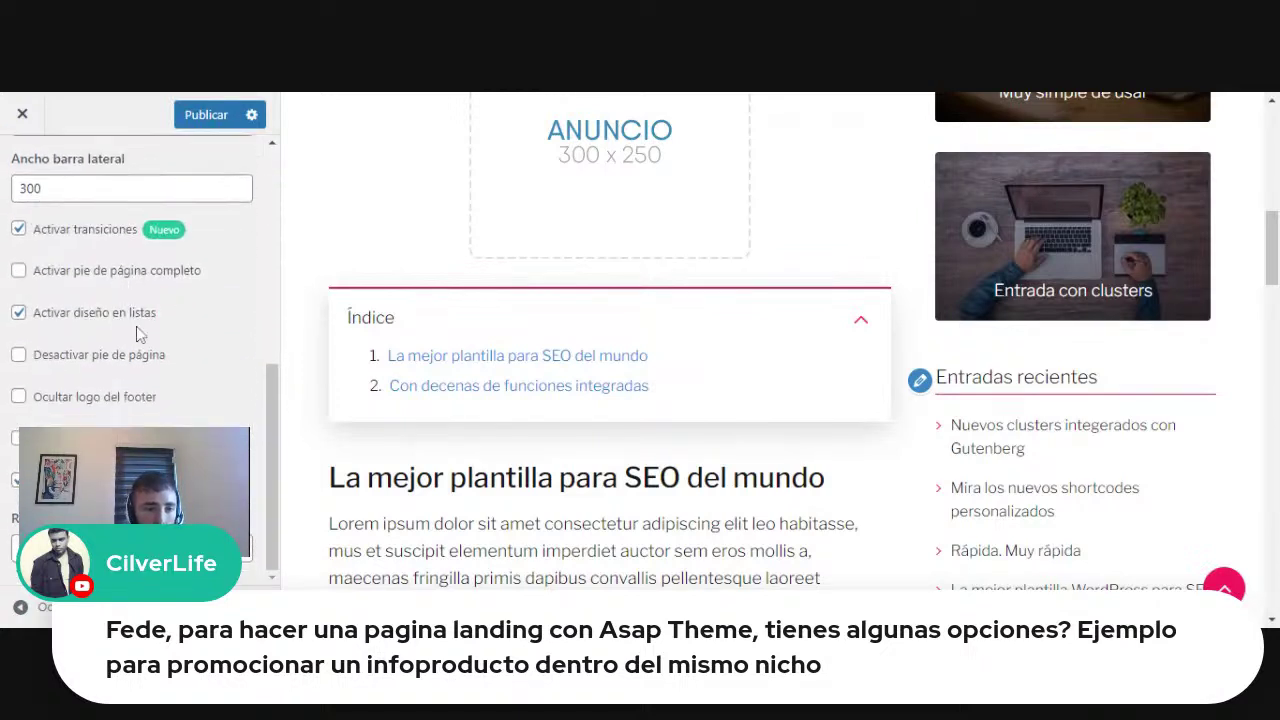
{"action": "left_click", "coordinate": [125, 360]}
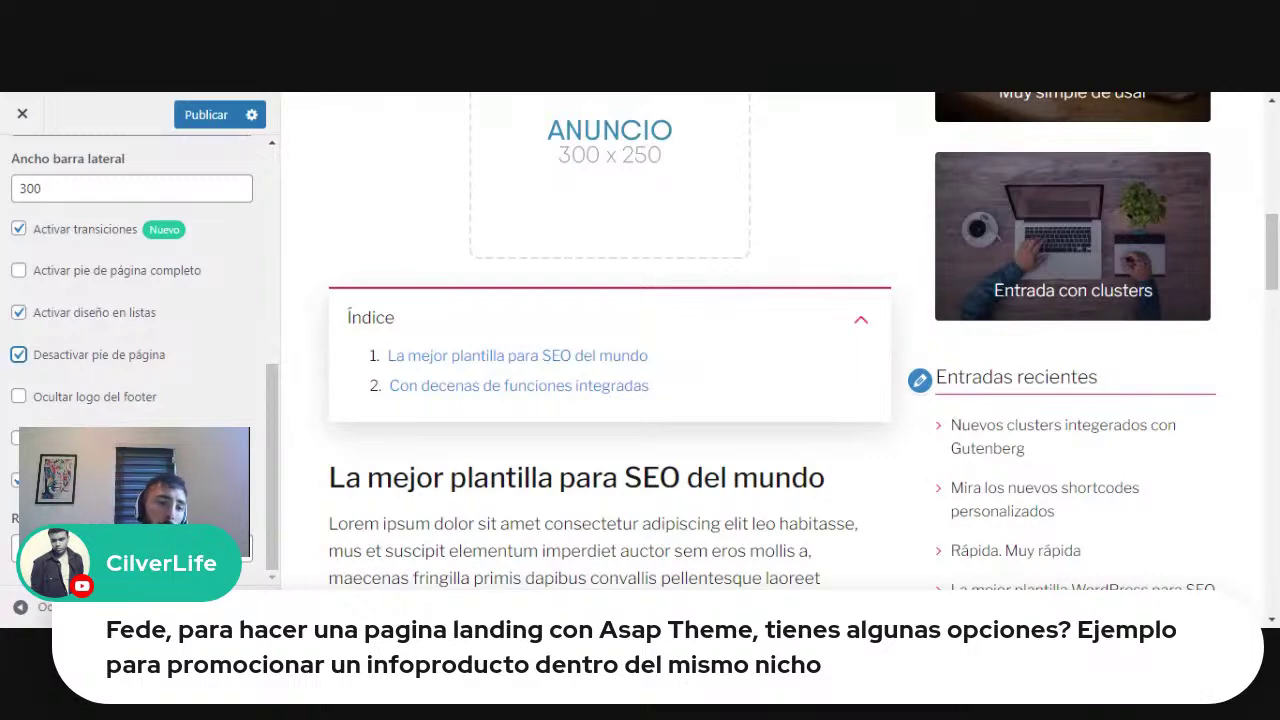
{"action": "left_click", "coordinate": [130, 364]}
{"action": "scroll", "coordinate": [135, 355], "scroll_direction": "up", "scroll_amount": 5}
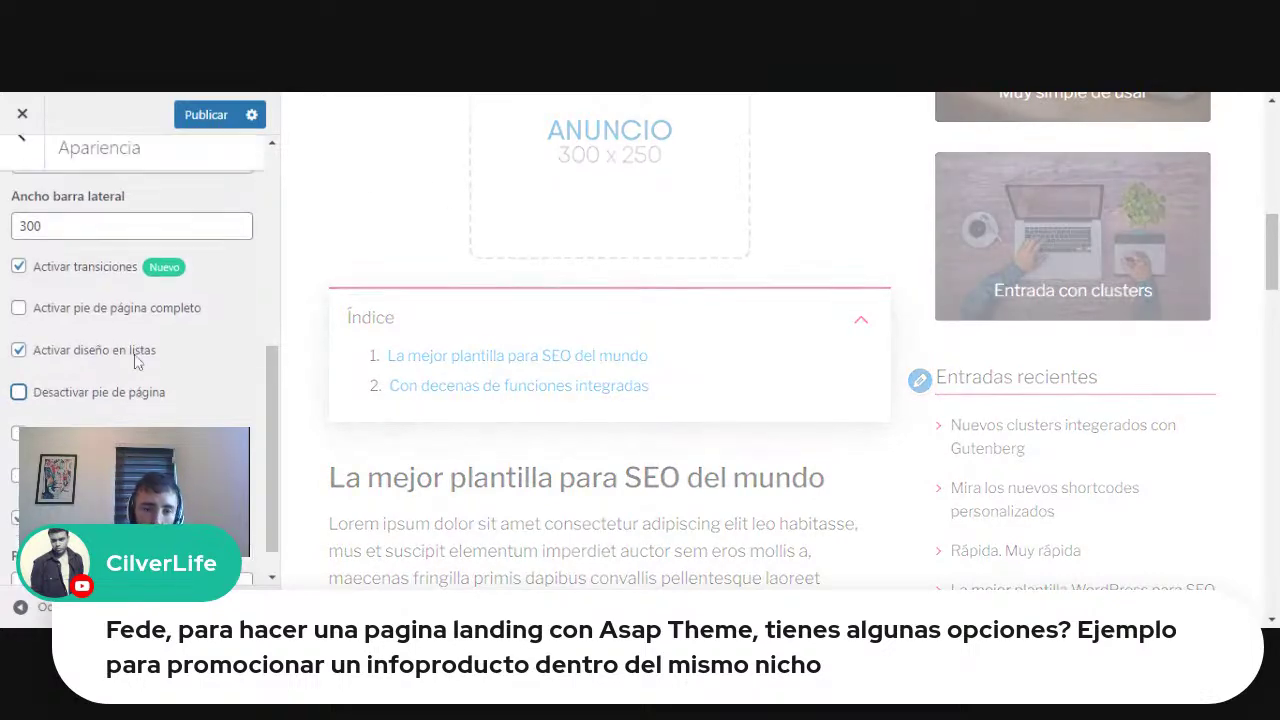
Look at the Opciones de entradas settings and return to the Asap Theme options list.
{"action": "left_click", "coordinate": [34, 196]}
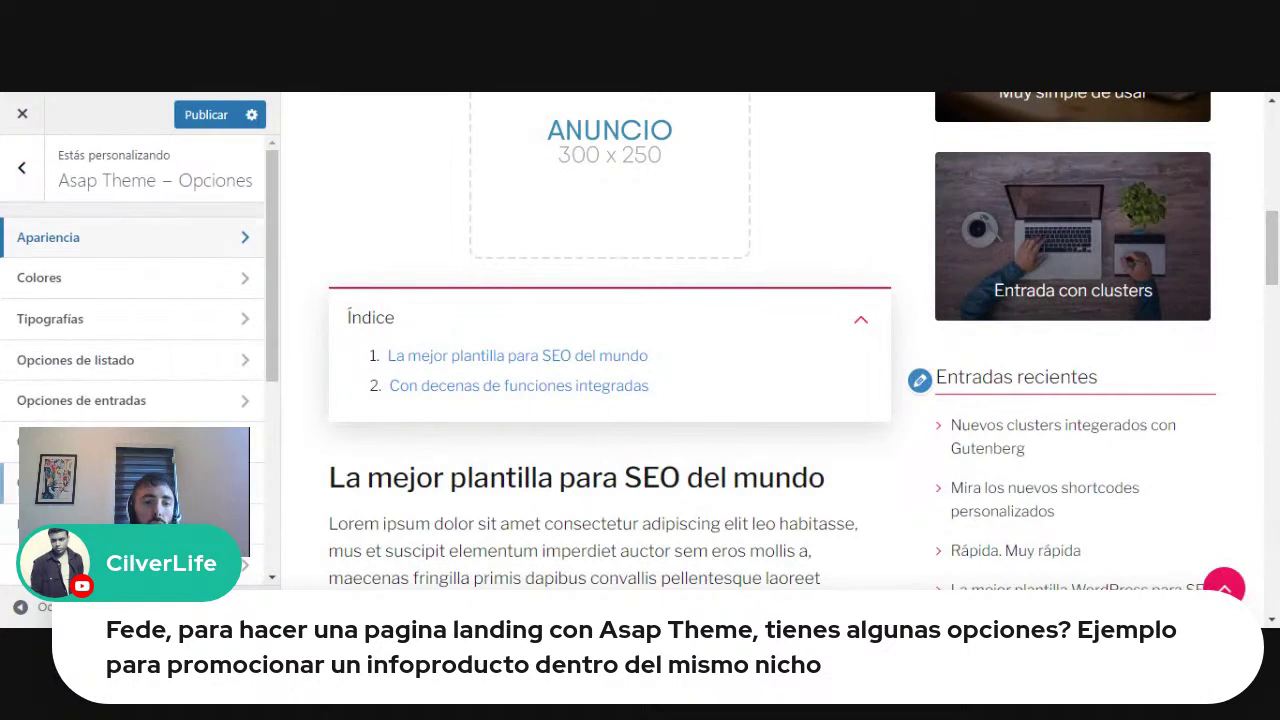
{"action": "left_click", "coordinate": [153, 410]}
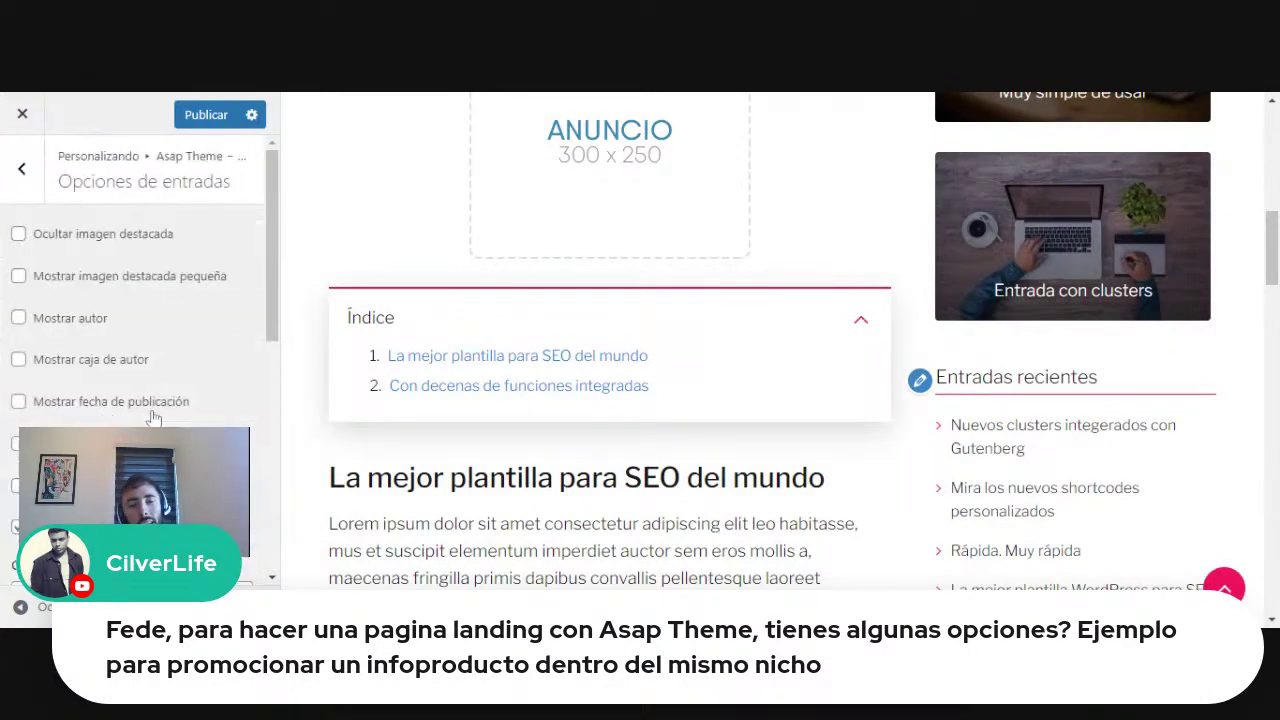
{"action": "left_click", "coordinate": [21, 183]}
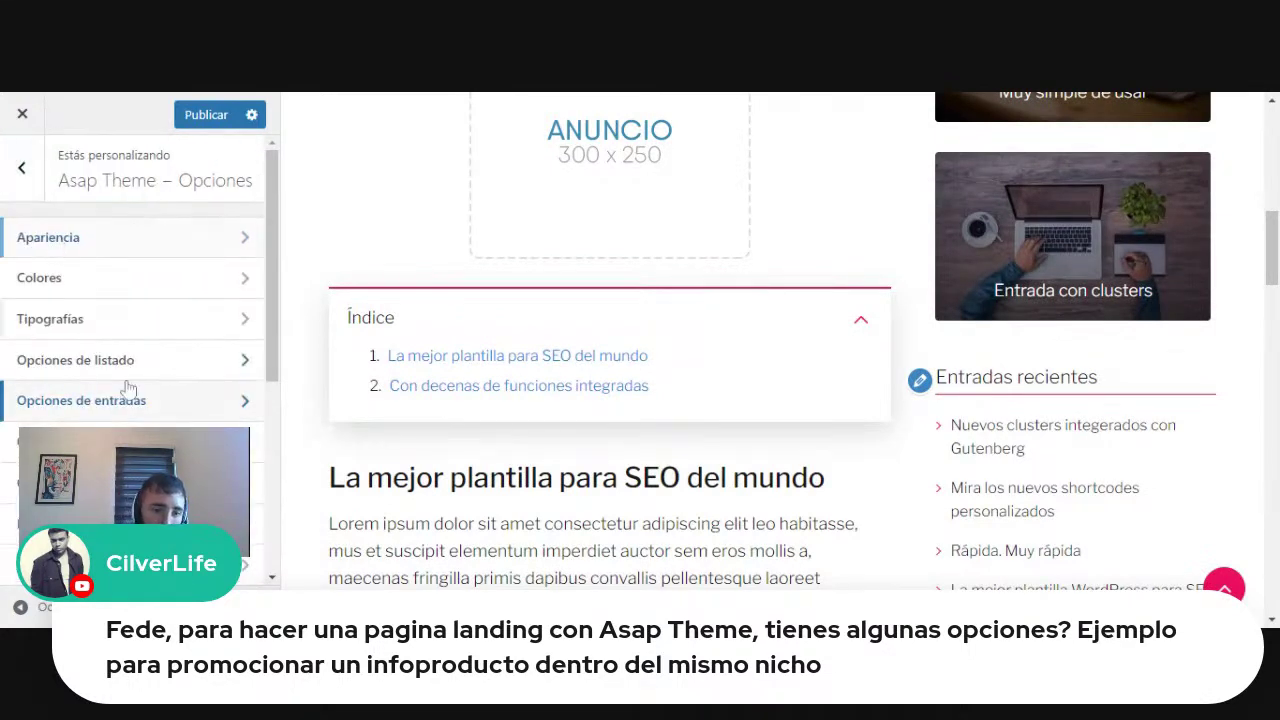
Open Opciones de cabecera and turn off Desactivar cabecera.
{"action": "left_click", "coordinate": [130, 483]}
{"action": "left_click", "coordinate": [114, 235]}
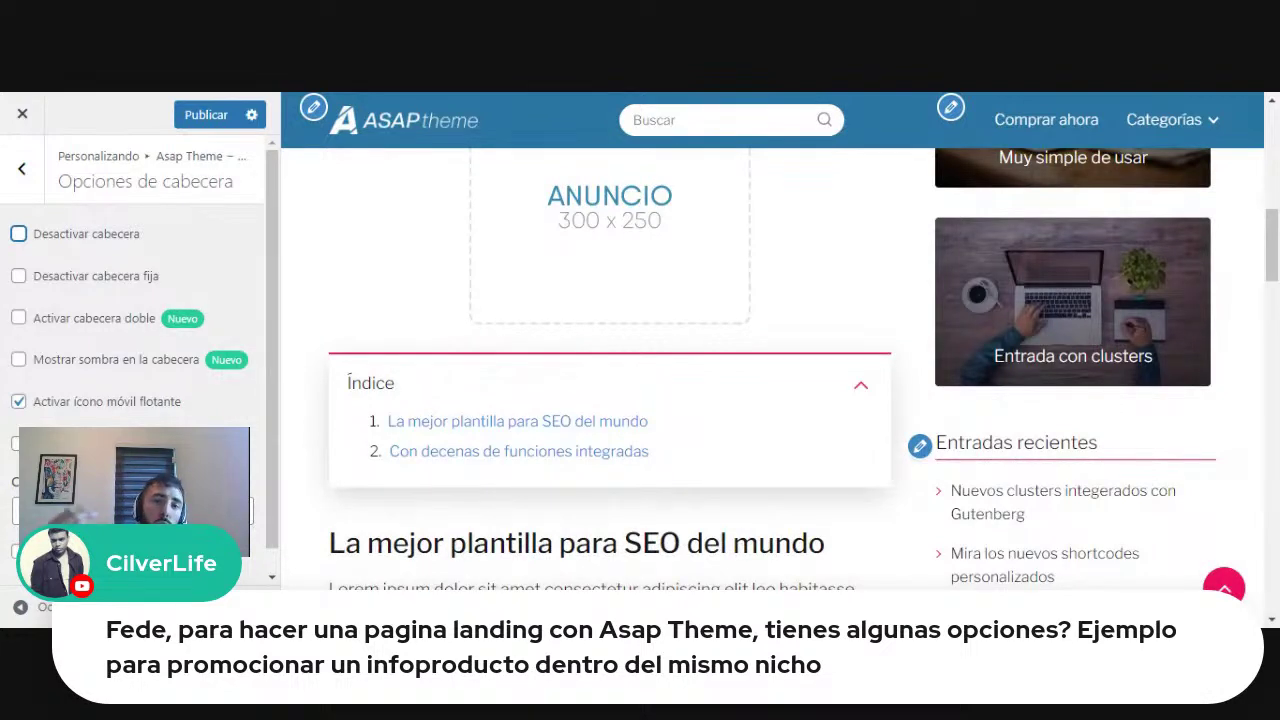
{"action": "left_click", "coordinate": [238, 221]}
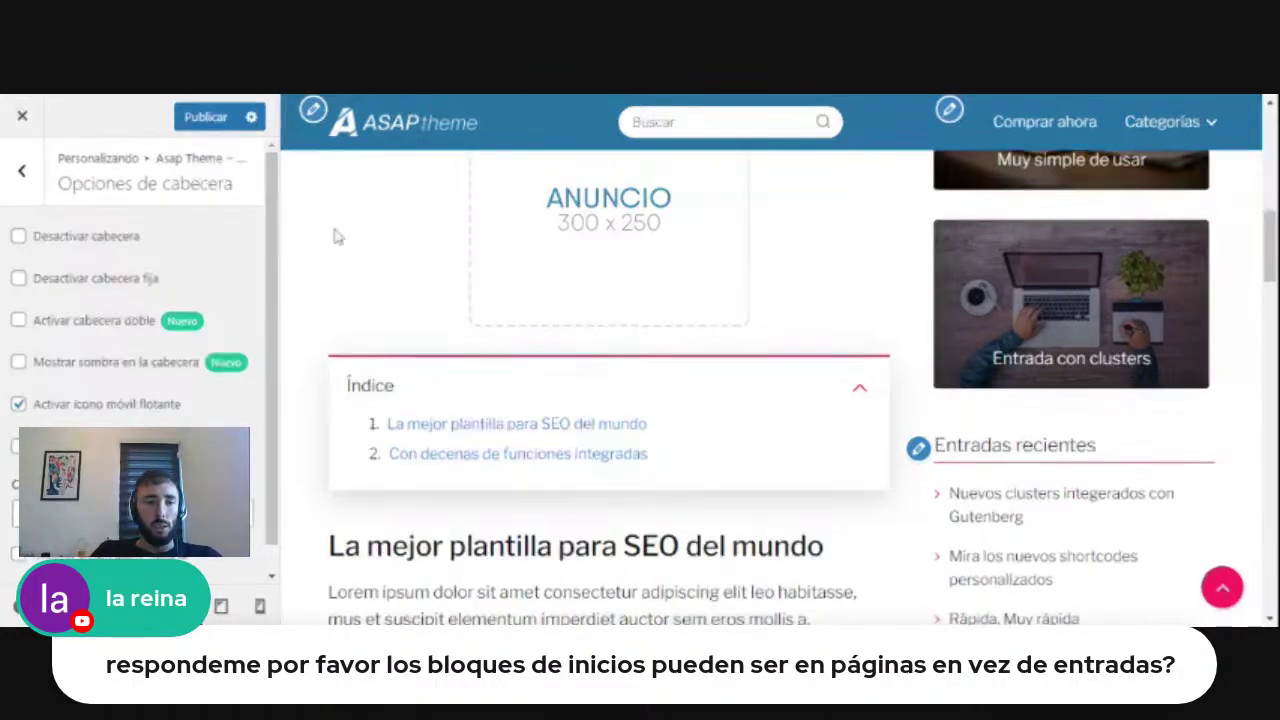
Return to the Asap Theme options list, load the home page in the preview and examine its post blocks.
{"action": "scroll", "coordinate": [465, 258], "scroll_direction": "up", "scroll_amount": 2}
{"action": "scroll", "coordinate": [465, 258], "scroll_direction": "up", "scroll_amount": 5}
{"action": "key", "text": "Escape"}
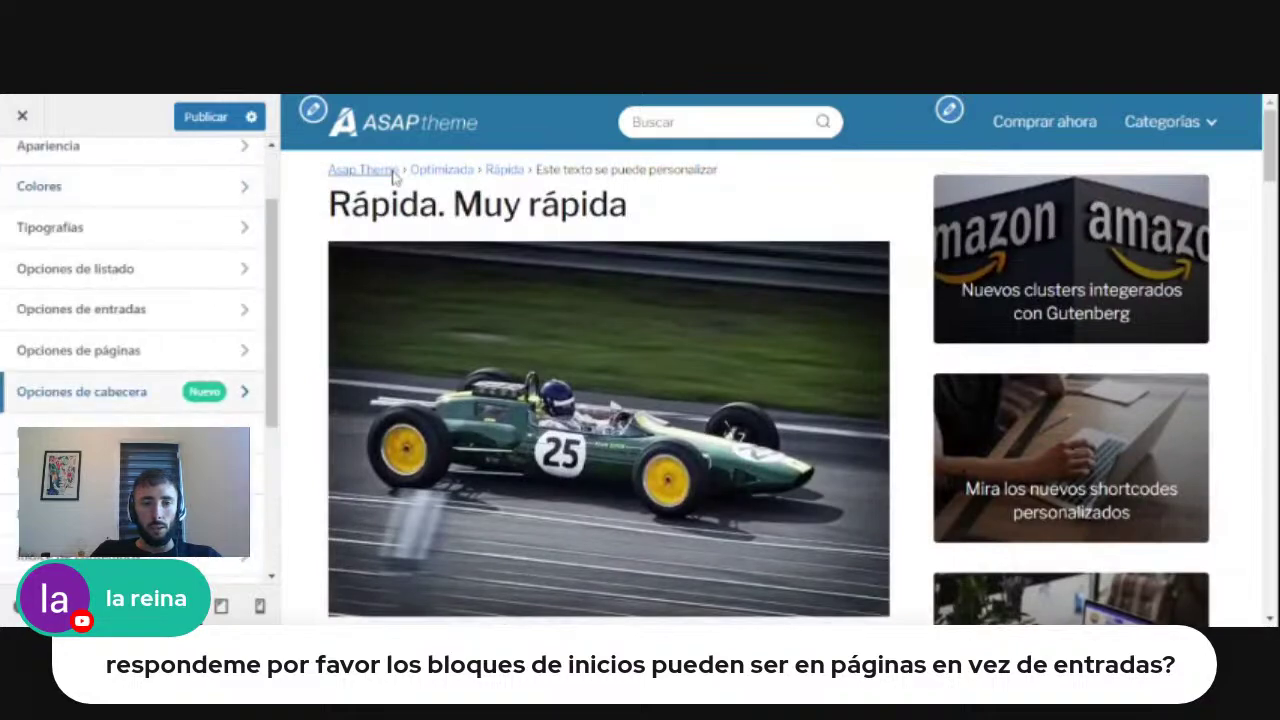
{"action": "left_click", "coordinate": [394, 135]}
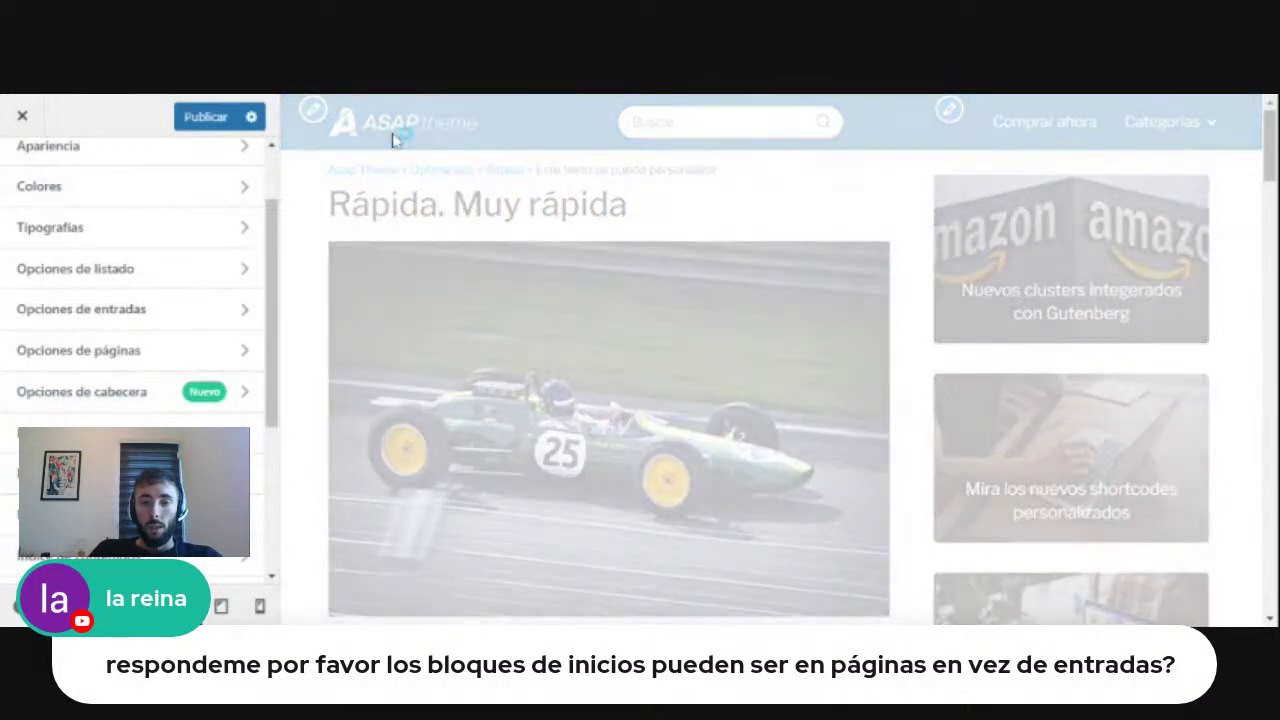
{"action": "scroll", "coordinate": [457, 257], "scroll_direction": "down", "scroll_amount": 2}
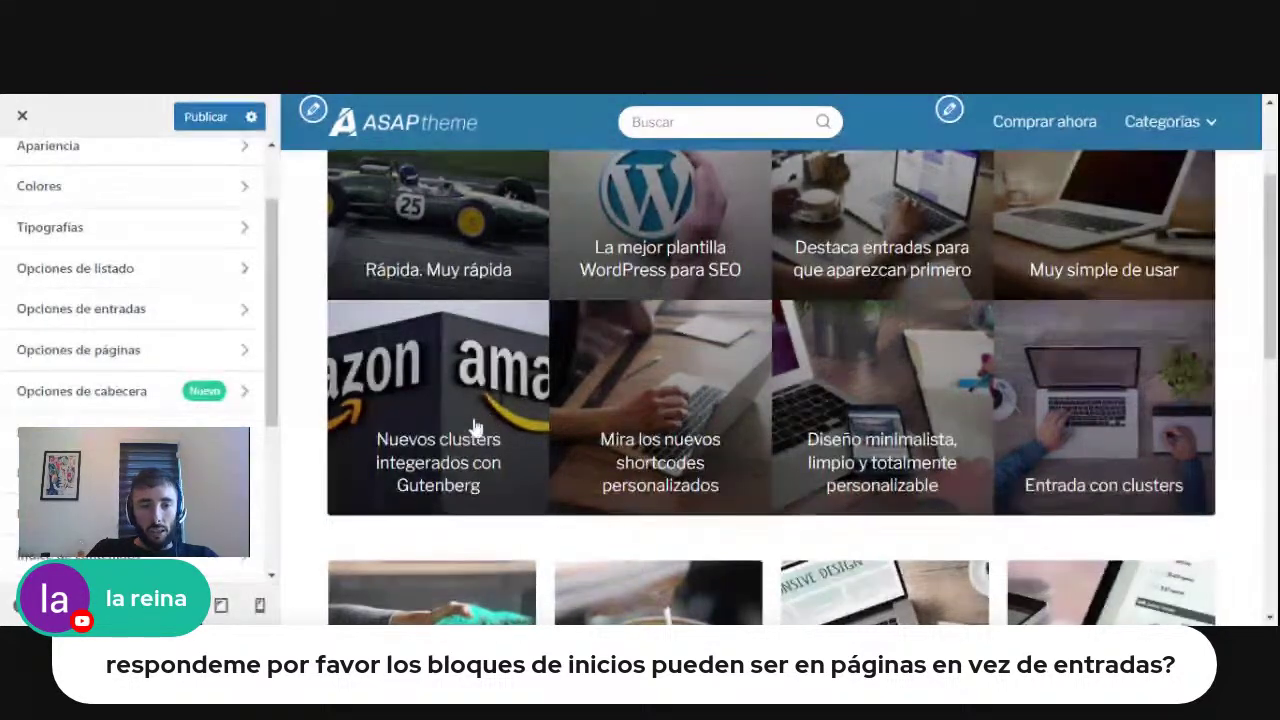
{"action": "scroll", "coordinate": [250, 370], "scroll_direction": "up", "scroll_amount": 2}
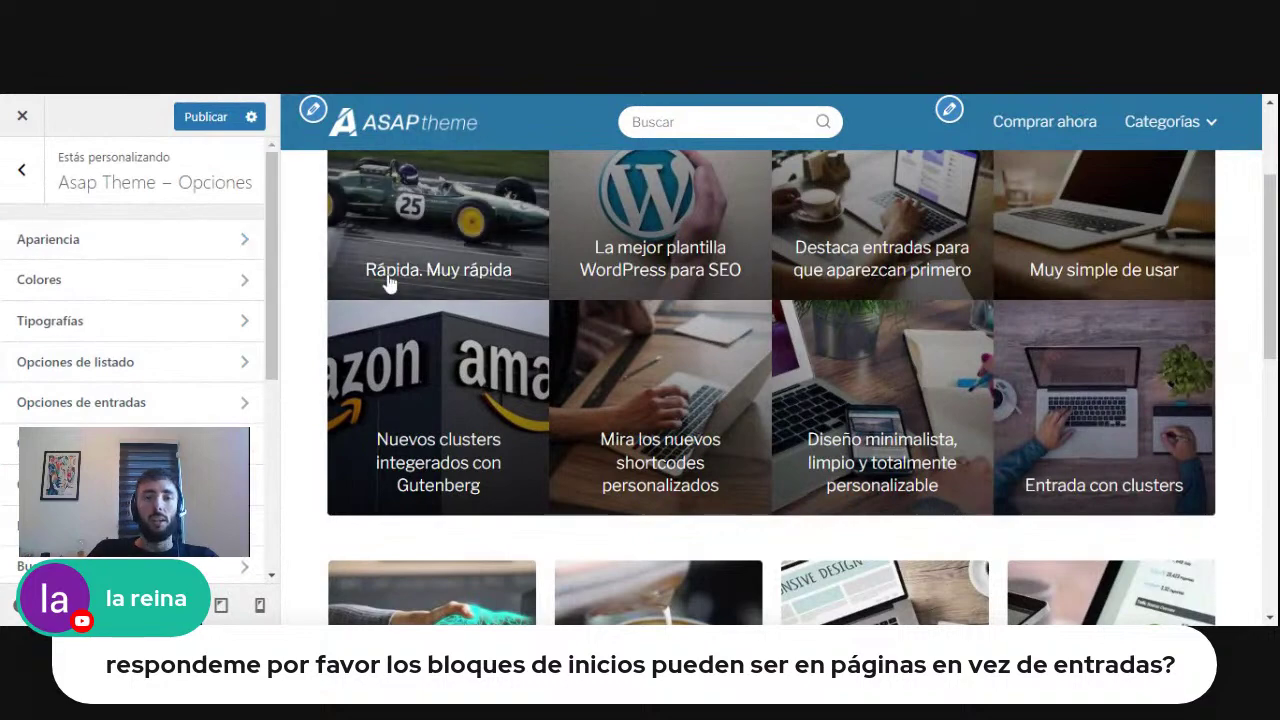
{"action": "scroll", "coordinate": [294, 316], "scroll_direction": "down", "scroll_amount": 1}
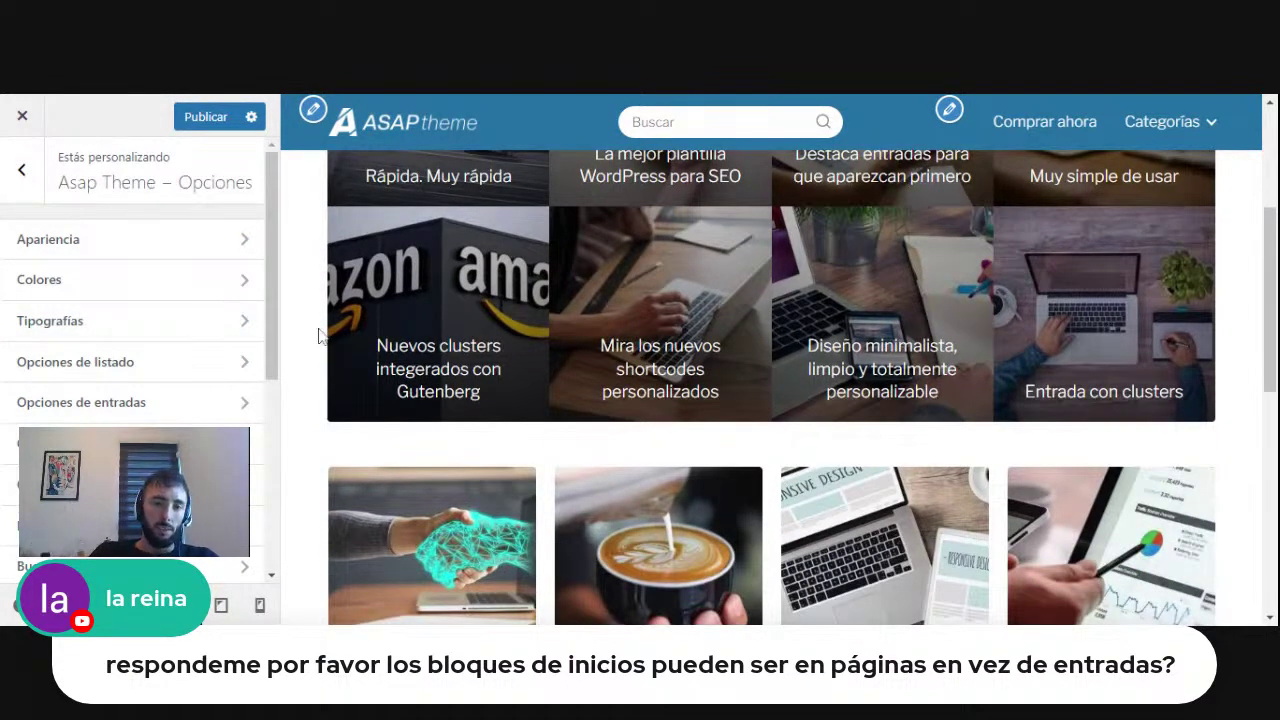
{"action": "scroll", "coordinate": [318, 336], "scroll_direction": "up", "scroll_amount": 2}
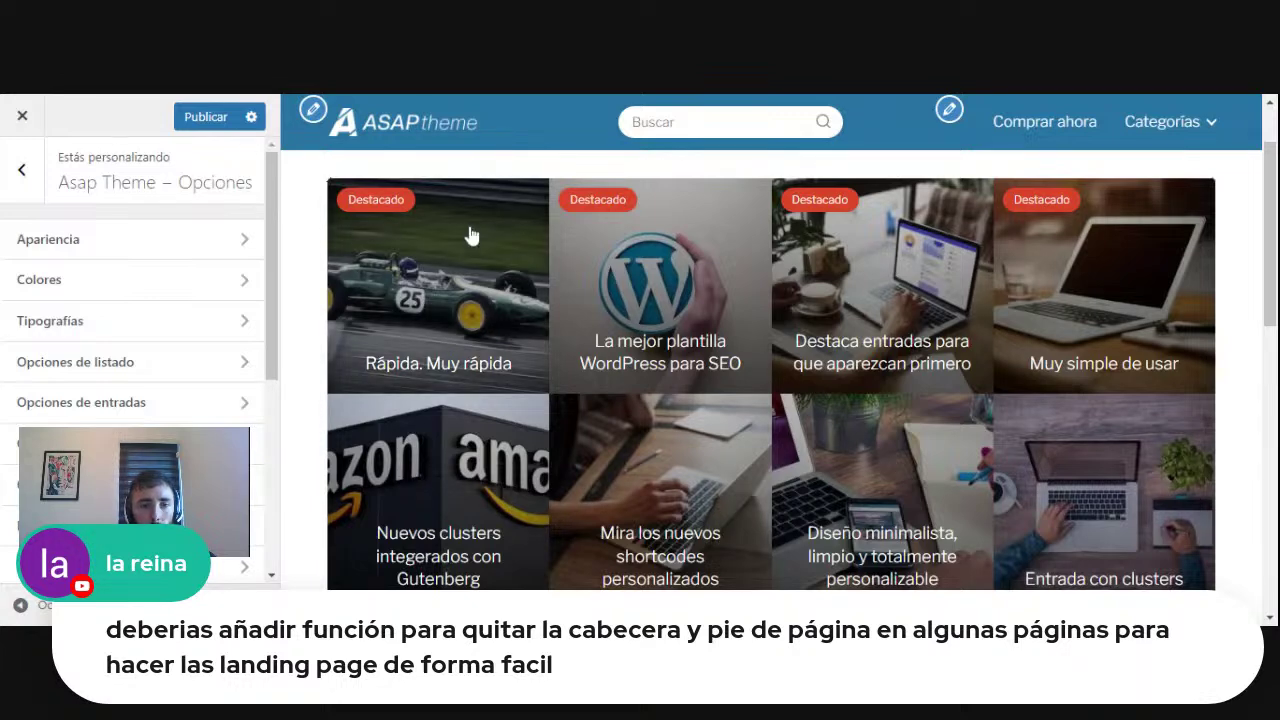
Close the customizer, visit the live site's home page and look through it down to the footer.
{"action": "left_click", "coordinate": [210, 117]}
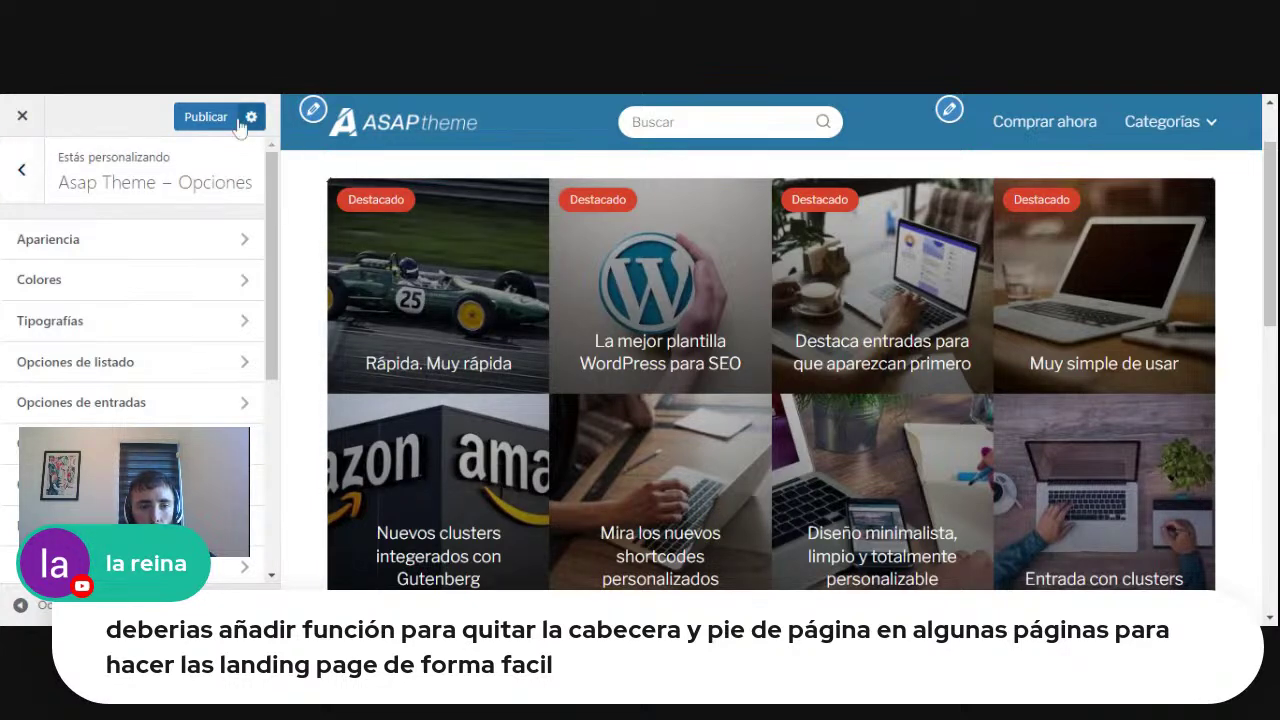
{"action": "left_click", "coordinate": [22, 118]}
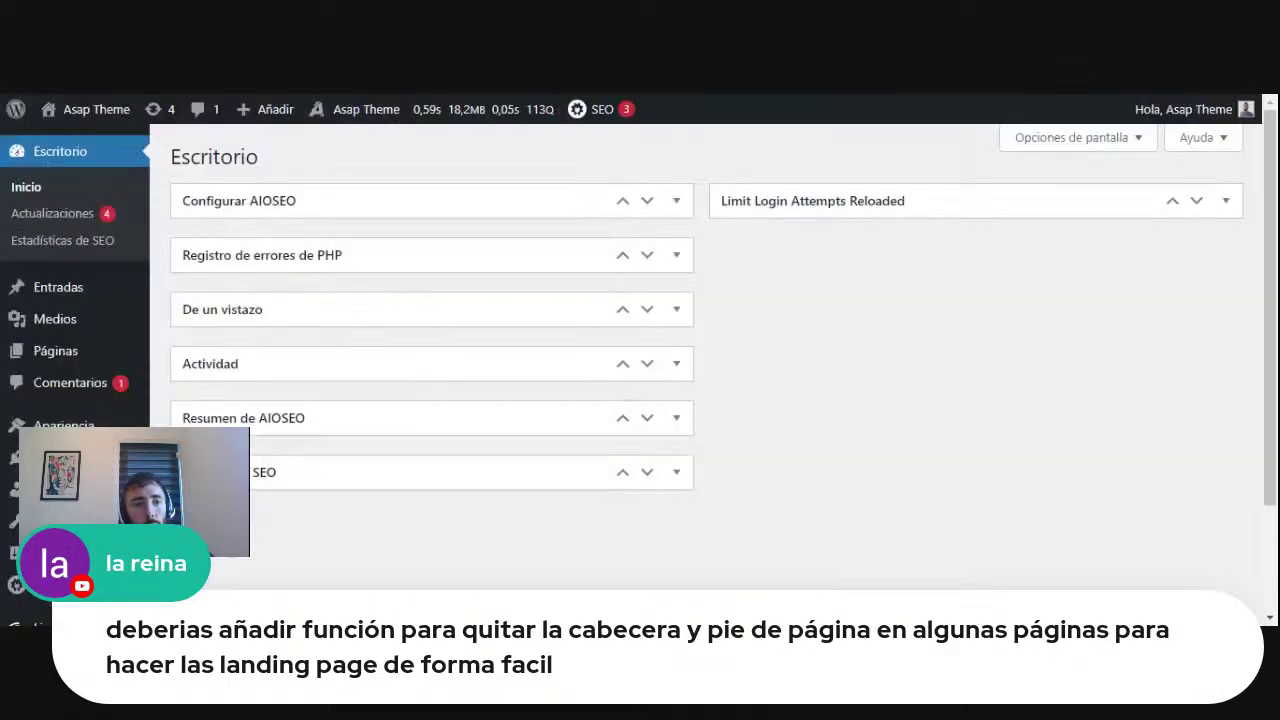
{"action": "left_click", "coordinate": [121, 117]}
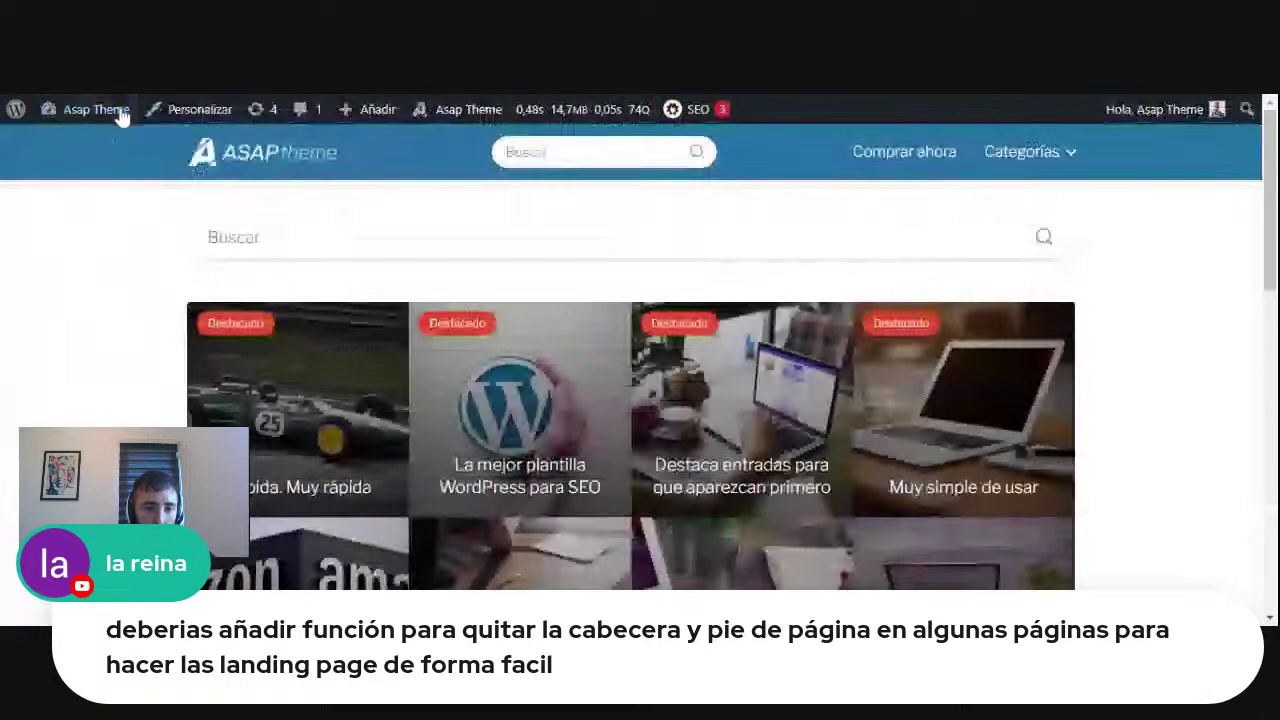
{"action": "scroll", "coordinate": [106, 366], "scroll_direction": "down", "scroll_amount": 10}
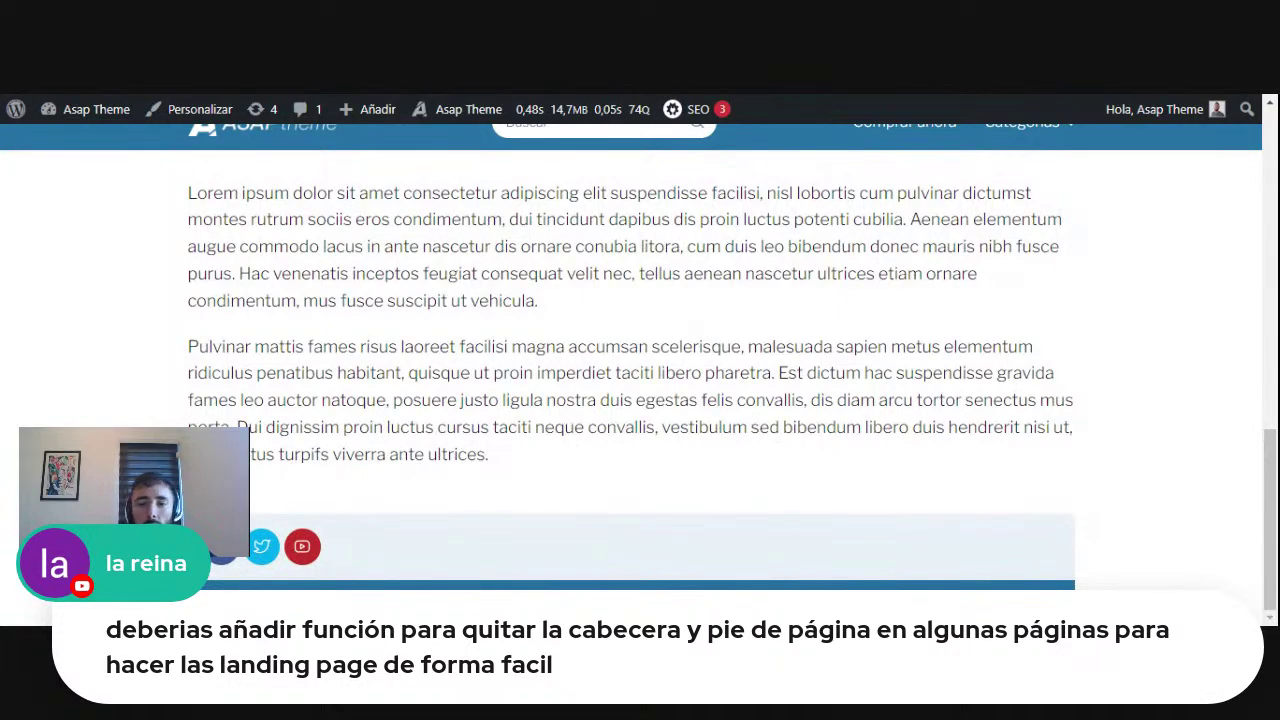
Examine the page La mejor plantilla WordPress para nichos SEO, including its featured header and Categorización de contenidos blocks.
{"action": "key", "text": "F5"}
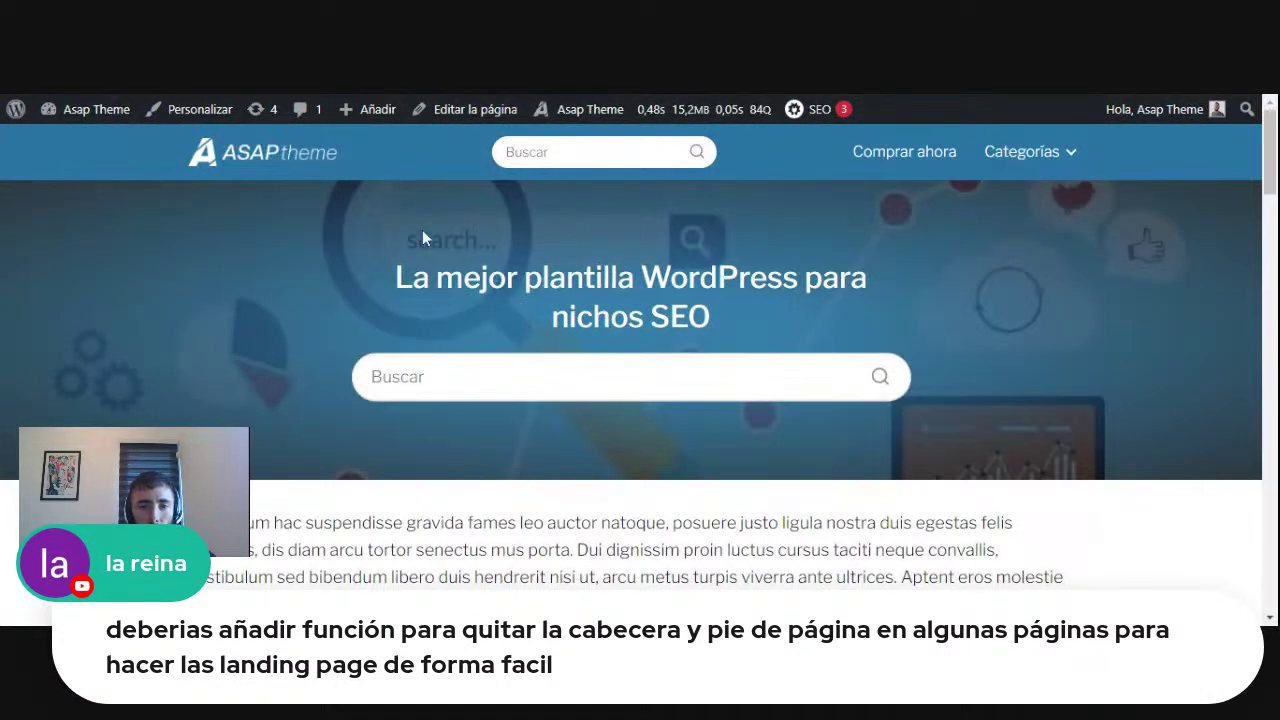
{"action": "scroll", "coordinate": [422, 236], "scroll_direction": "down", "scroll_amount": 5}
{"action": "scroll", "coordinate": [422, 236], "scroll_direction": "up", "scroll_amount": 5}
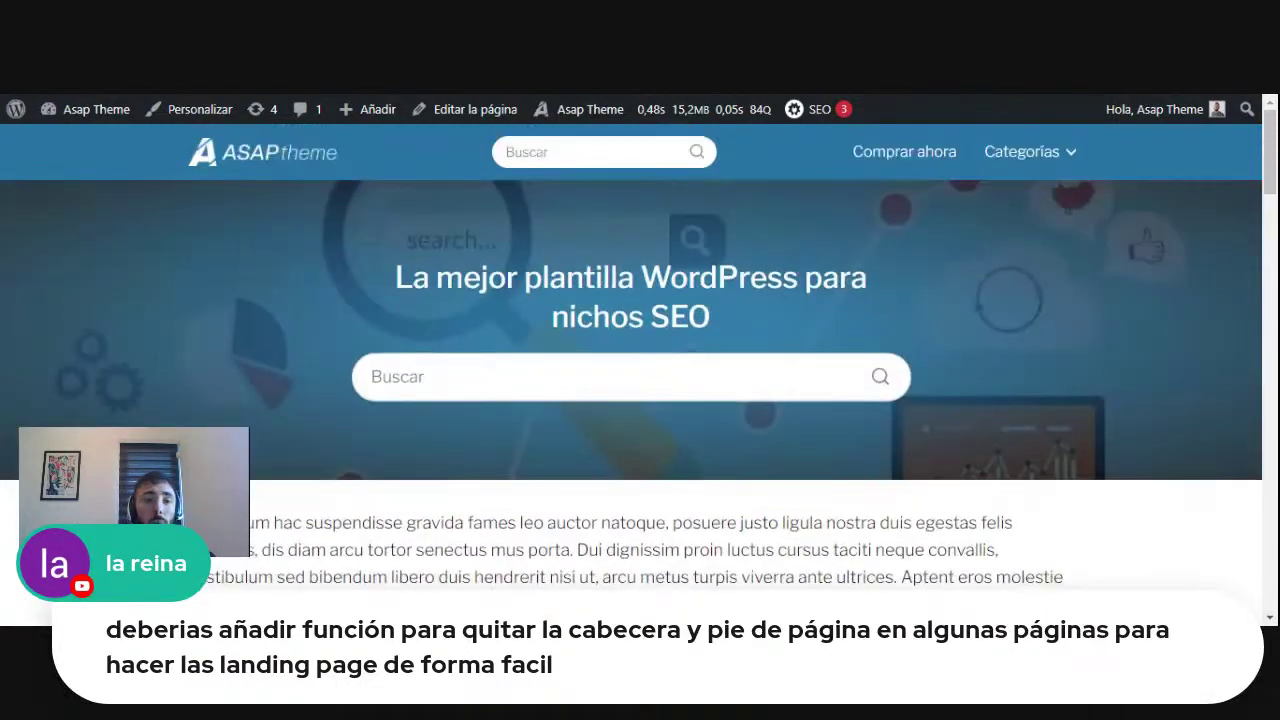
{"action": "scroll", "coordinate": [423, 251], "scroll_direction": "down", "scroll_amount": 5}
{"action": "scroll", "coordinate": [423, 251], "scroll_direction": "up", "scroll_amount": 3}
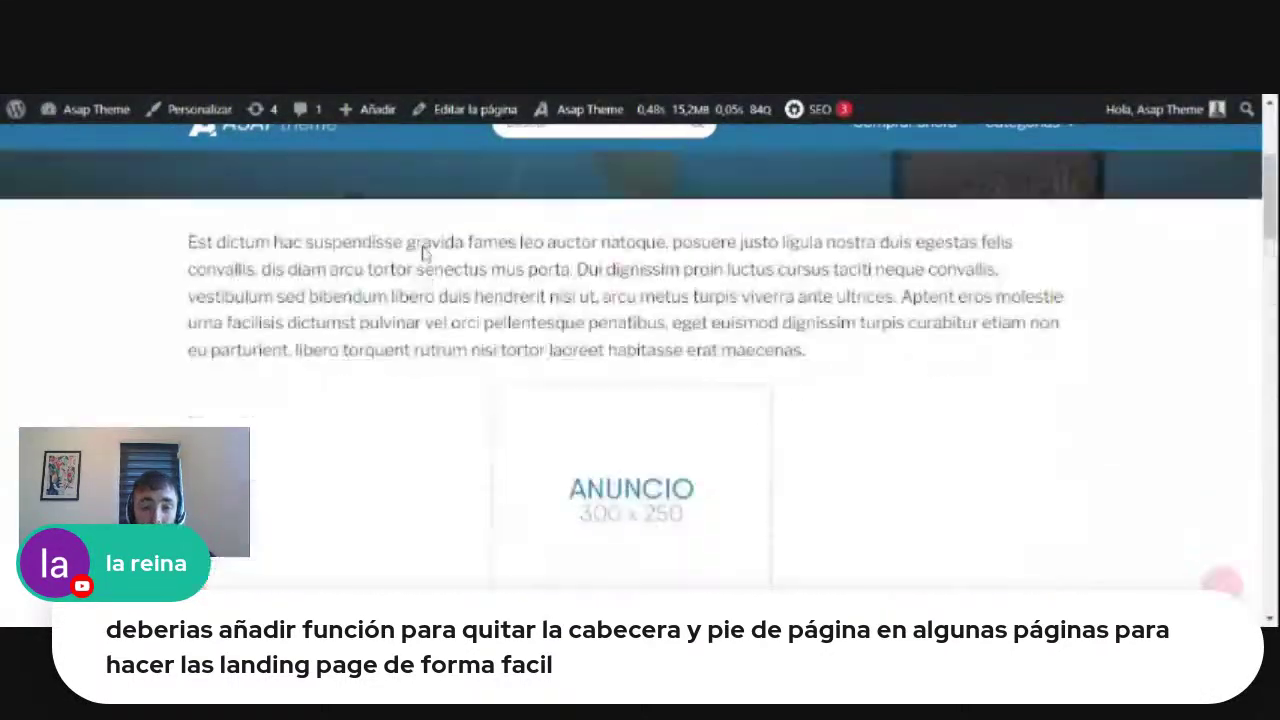
{"action": "scroll", "coordinate": [423, 251], "scroll_direction": "down", "scroll_amount": 3}
{"action": "scroll", "coordinate": [414, 200], "scroll_direction": "down", "scroll_amount": 2}
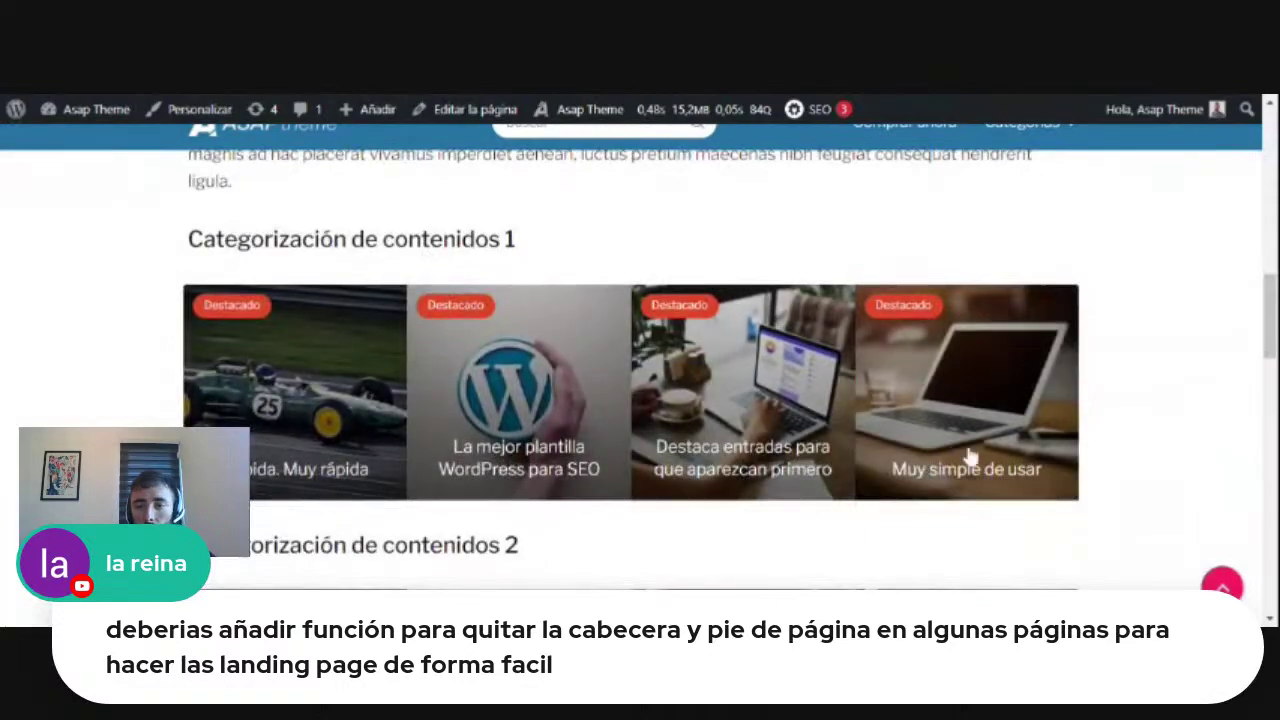
{"action": "scroll", "coordinate": [285, 418], "scroll_direction": "down", "scroll_amount": 2}
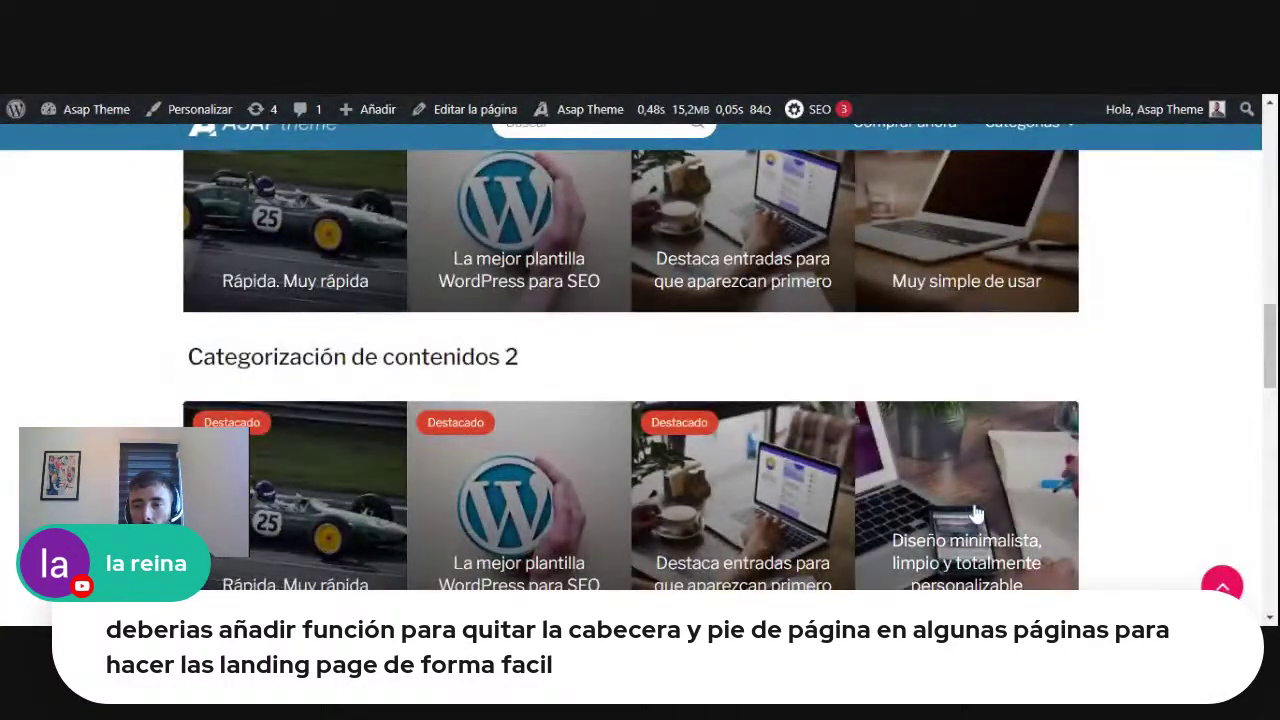
{"action": "scroll", "coordinate": [1229, 463], "scroll_direction": "down", "scroll_amount": 2}
{"action": "left_click_drag", "start_coordinate": [1270, 375], "coordinate": [1255, 150]}
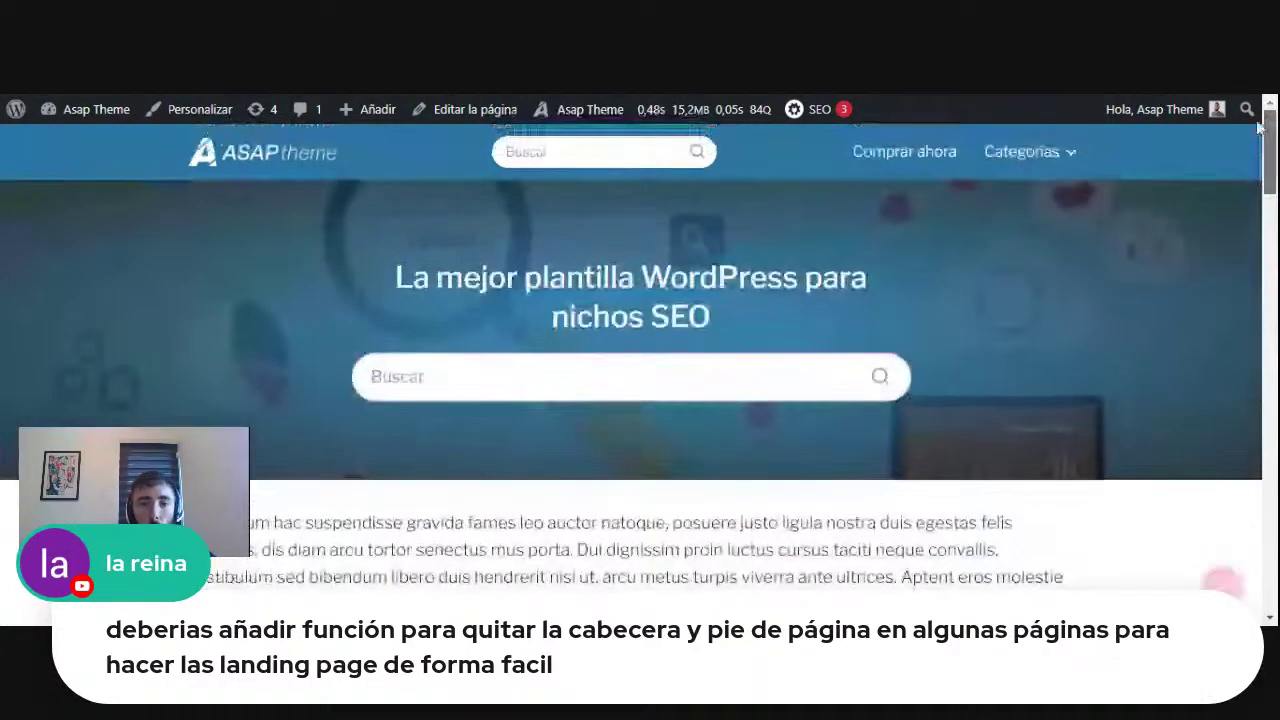
Open the page for editing and review the Desactivar cabecera and Desactivar pie de página options in ASAP – Opciones de página.
{"action": "left_click", "coordinate": [470, 112]}
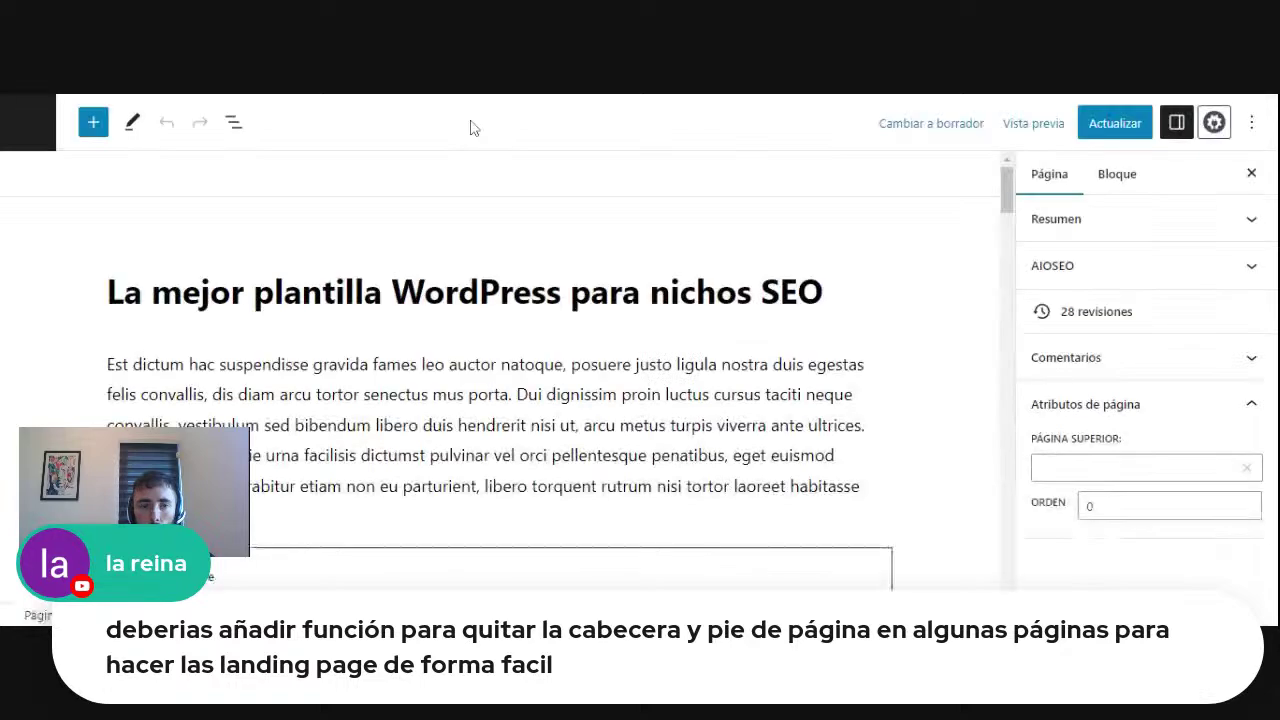
{"action": "left_click_drag", "start_coordinate": [995, 190], "coordinate": [975, 471]}
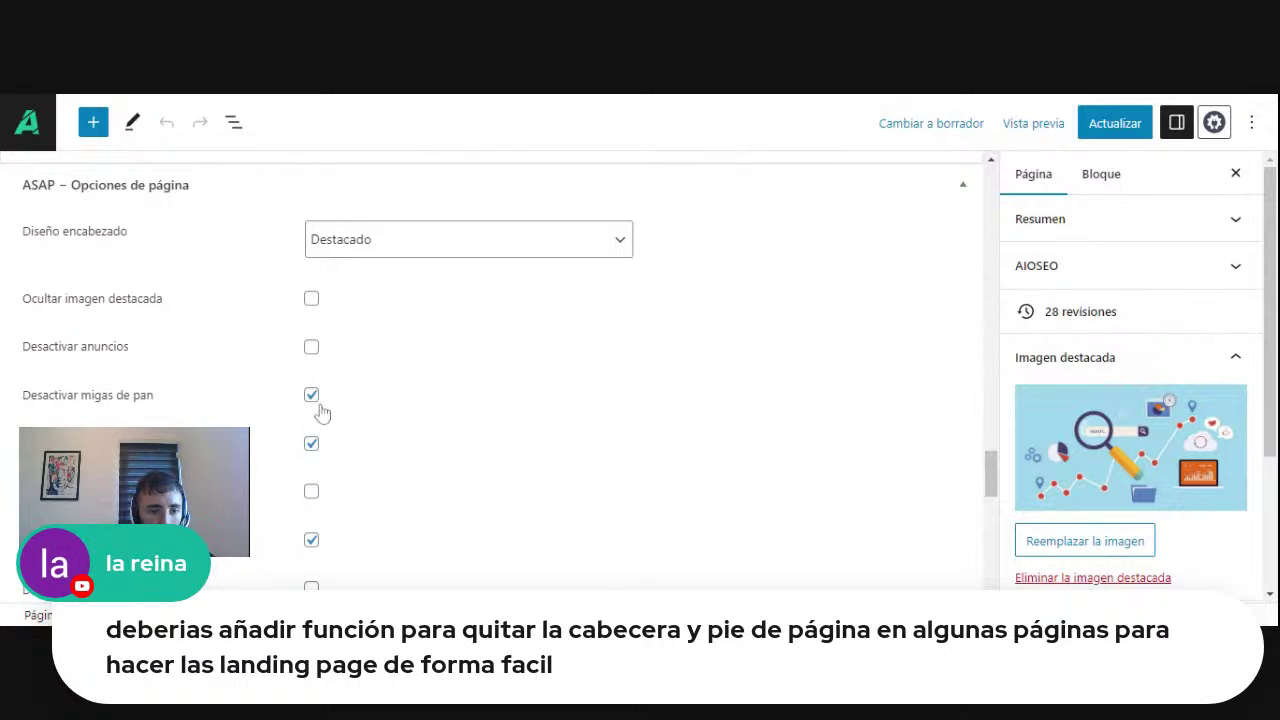
{"action": "scroll", "coordinate": [320, 412], "scroll_direction": "down", "scroll_amount": 1}
{"action": "scroll", "coordinate": [329, 372], "scroll_direction": "down", "scroll_amount": 1}
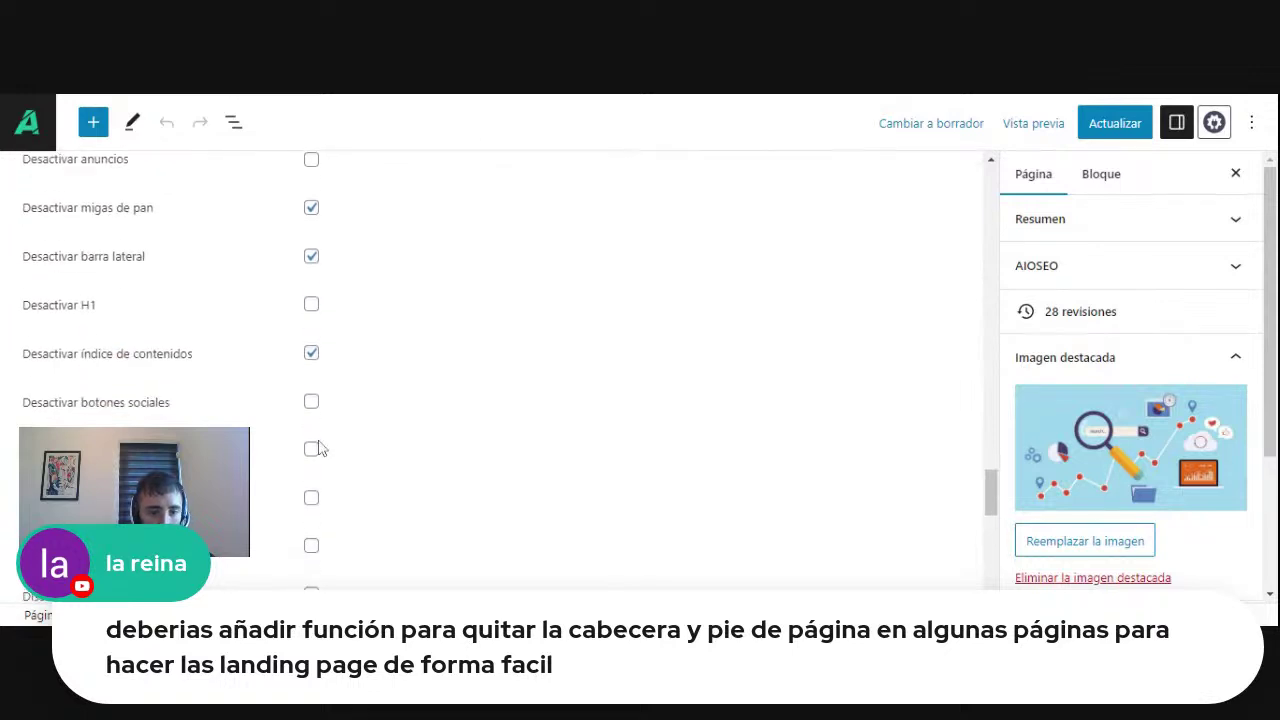
{"action": "scroll", "coordinate": [316, 446], "scroll_direction": "down", "scroll_amount": 1}
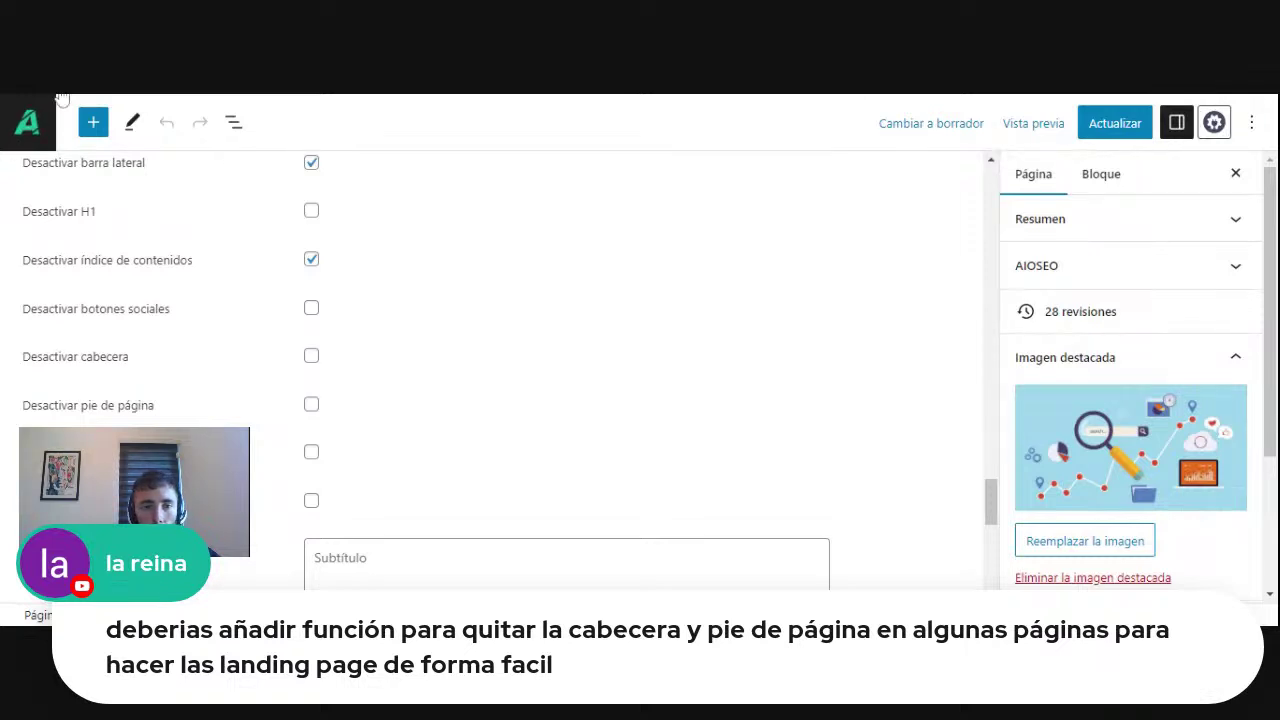
Leave the page editor, reopen the theme customizer and open the Optimización section of the Asap Theme options.
{"action": "left_click", "coordinate": [27, 122]}
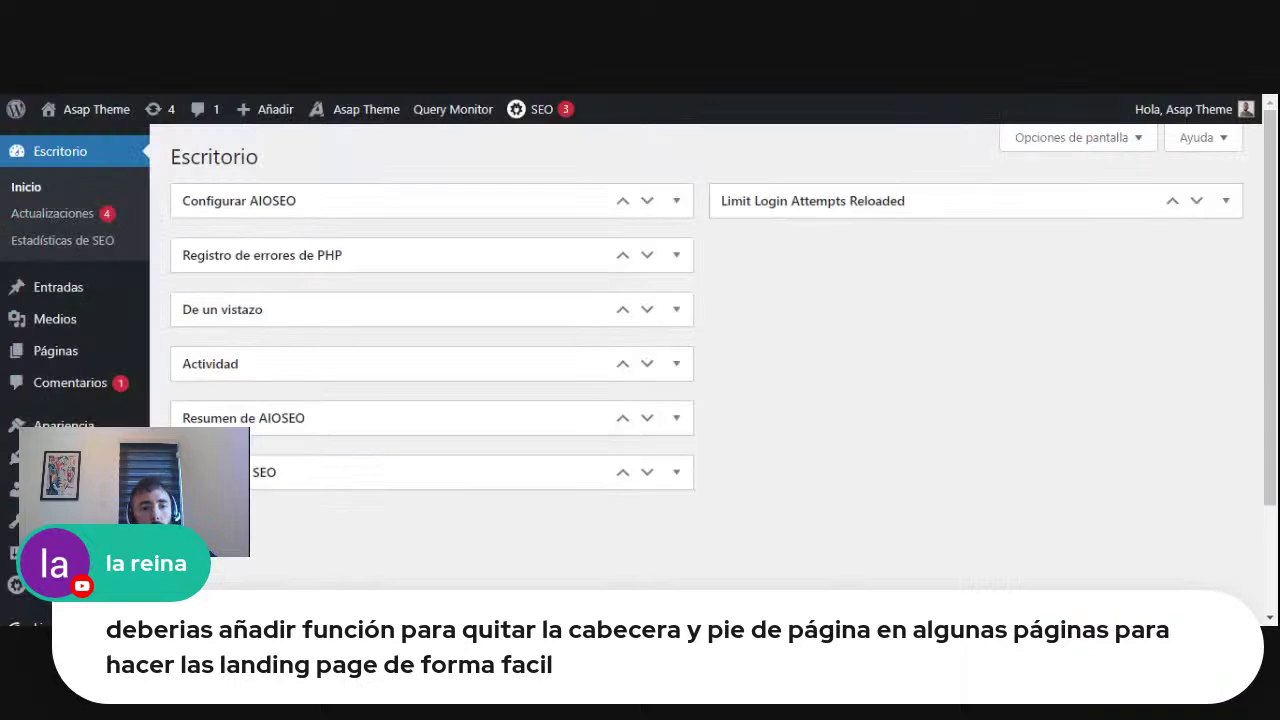
{"action": "mouse_move", "coordinate": [60, 425]}
{"action": "left_click", "coordinate": [200, 449]}
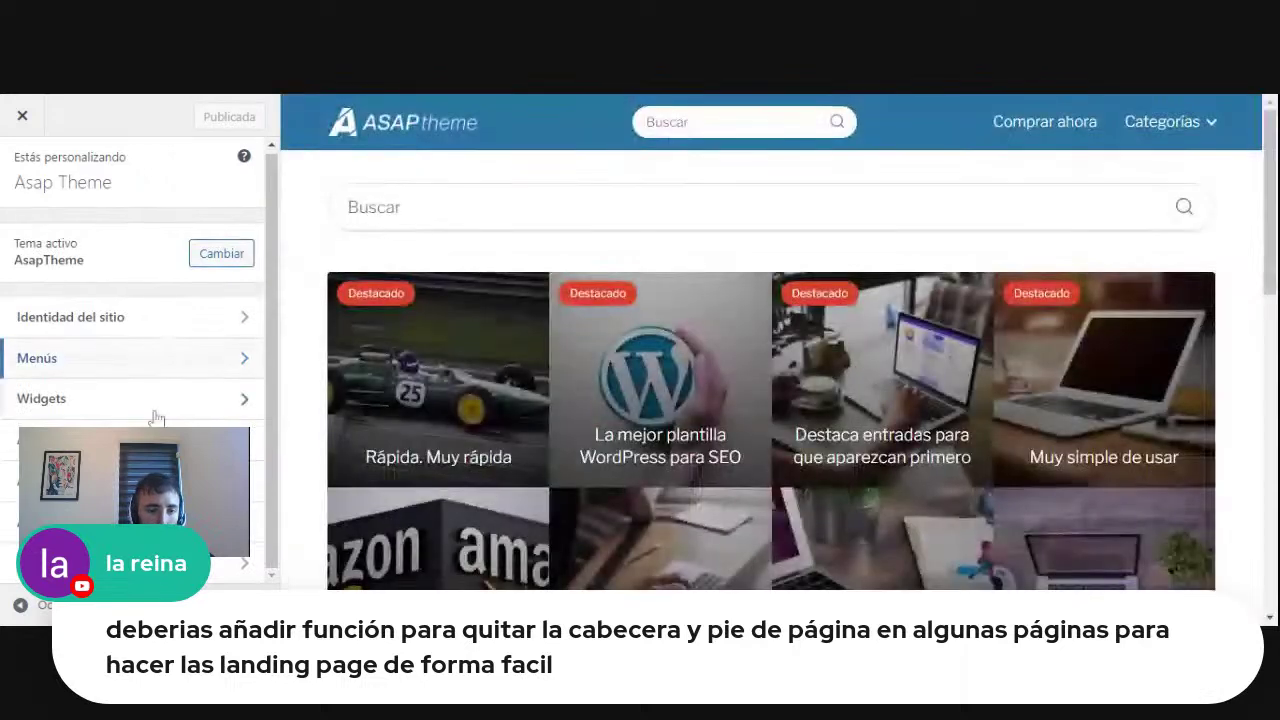
{"action": "left_click", "coordinate": [157, 440]}
{"action": "scroll", "coordinate": [157, 328], "scroll_direction": "down", "scroll_amount": 3}
{"action": "scroll", "coordinate": [157, 328], "scroll_direction": "down", "scroll_amount": 2}
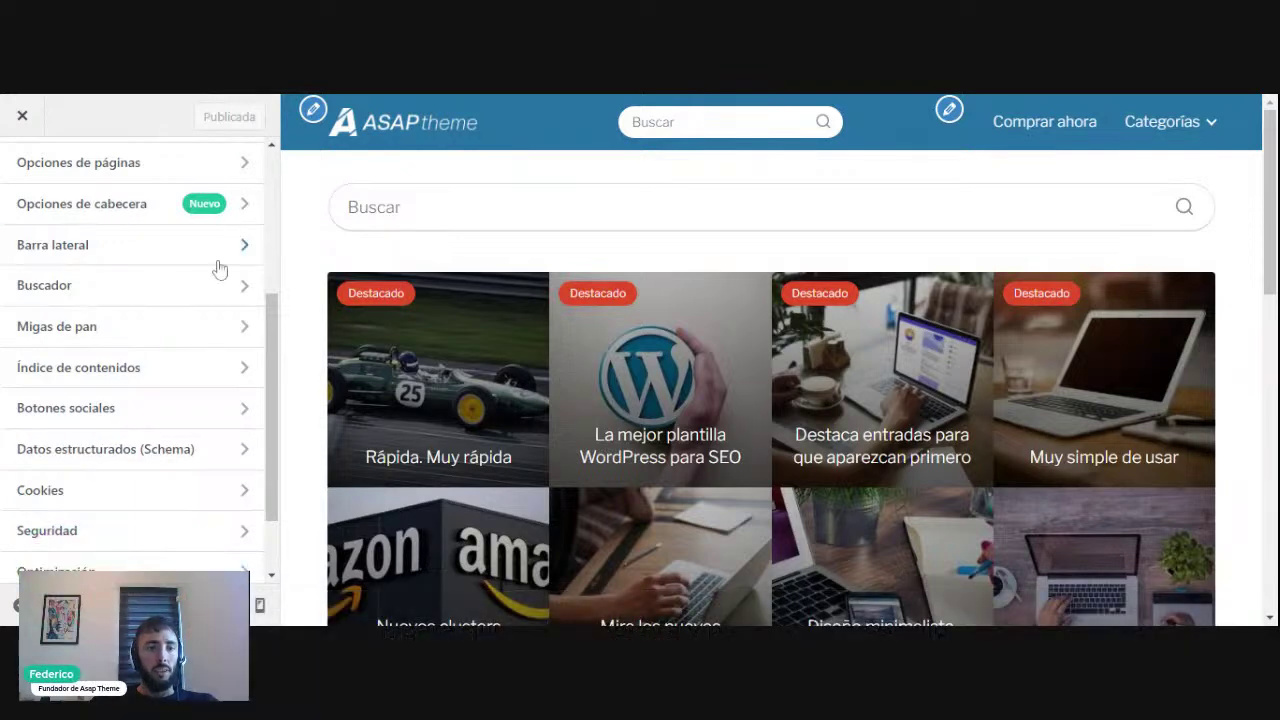
{"action": "scroll", "coordinate": [220, 270], "scroll_direction": "down", "scroll_amount": 2}
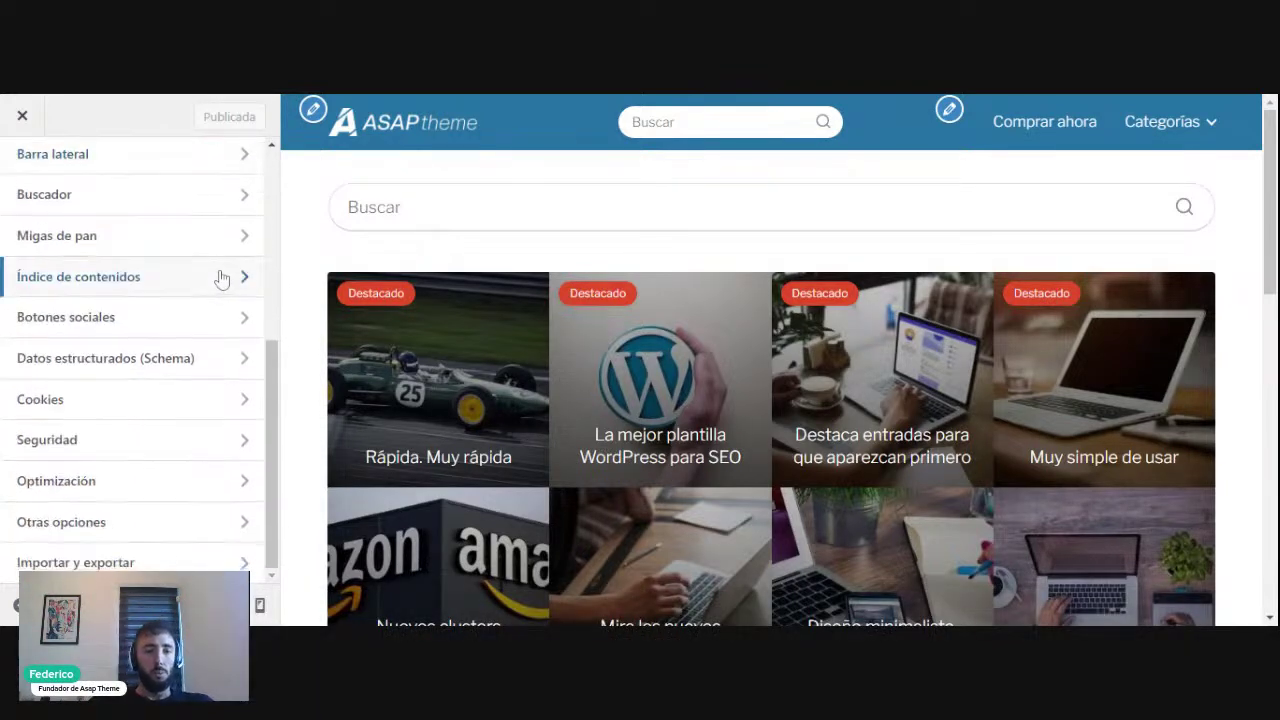
{"action": "left_click", "coordinate": [185, 484]}
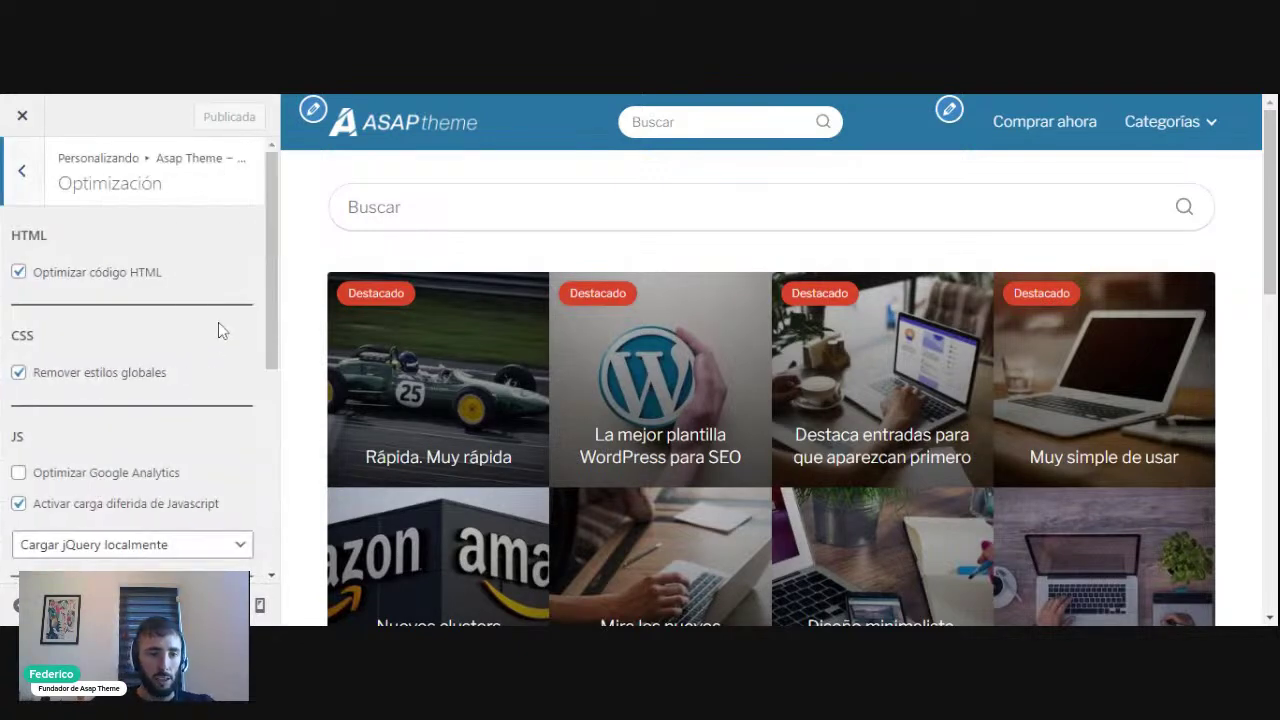
Examine the Medios, Fuentes and Otros settings in Optimización, including the font loading choice.
{"action": "scroll", "coordinate": [190, 200], "scroll_direction": "down", "scroll_amount": 3}
{"action": "scroll", "coordinate": [190, 202], "scroll_direction": "down", "scroll_amount": 3}
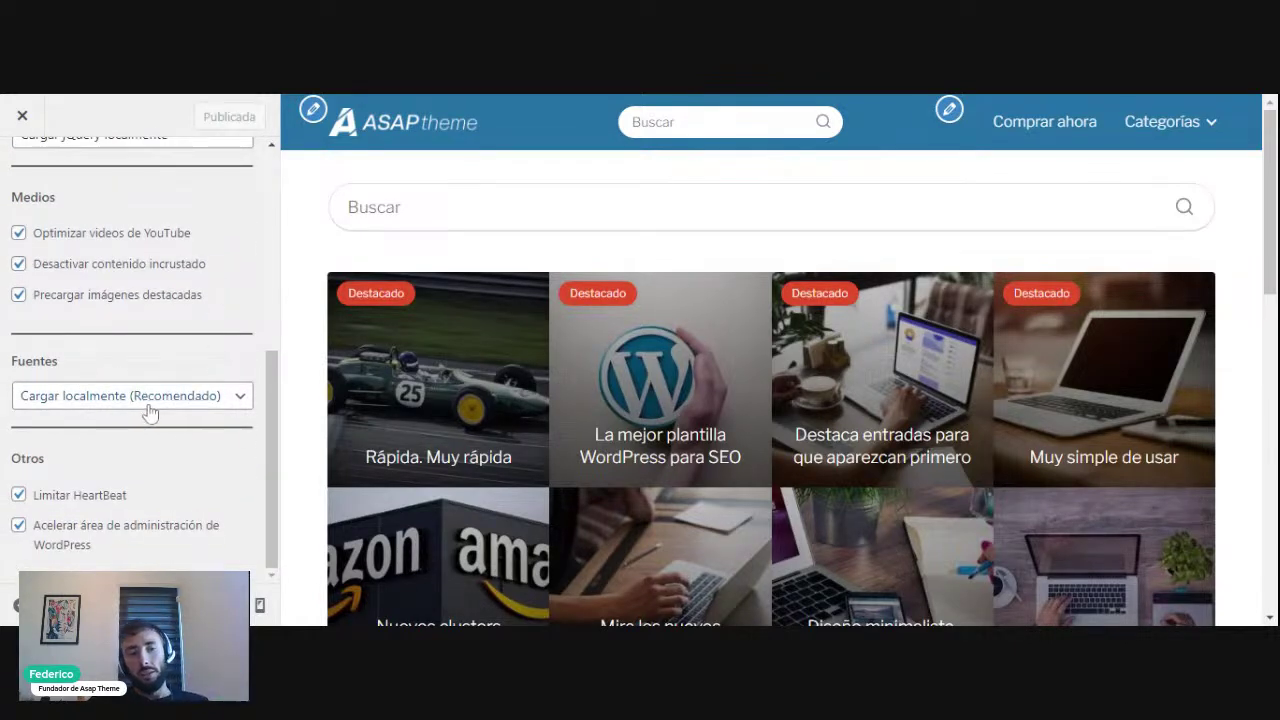
{"action": "left_click", "coordinate": [137, 400]}
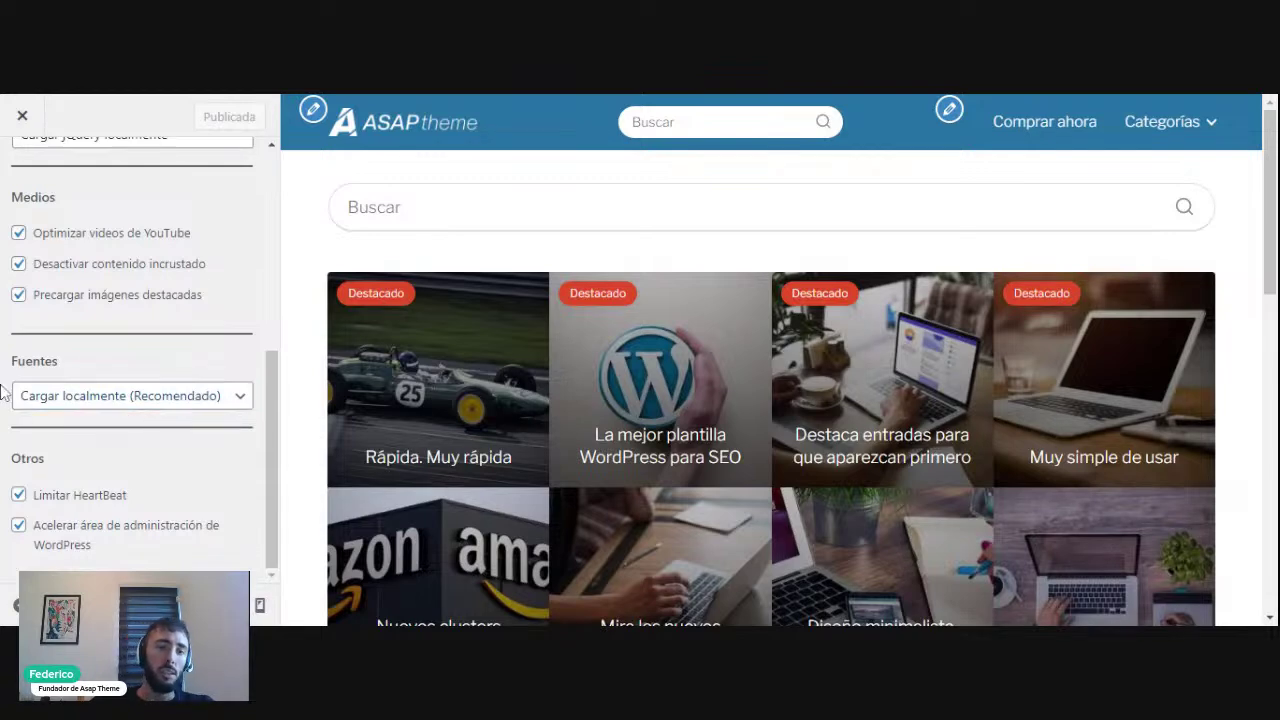
{"action": "scroll", "coordinate": [60, 400], "scroll_direction": "up", "scroll_amount": 2}
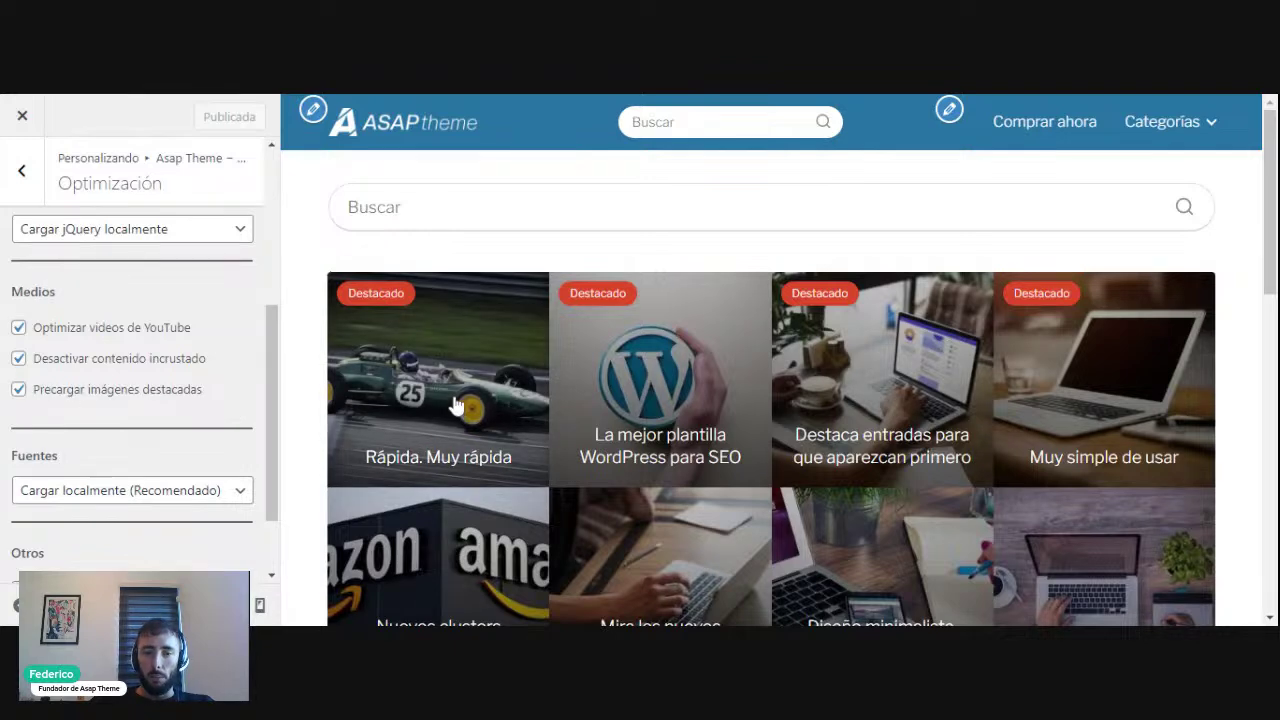
Open the post Rápida. Muy rápida in the preview and review the HTML, CSS, JS and Medios optimization settings.
{"action": "left_click", "coordinate": [458, 278]}
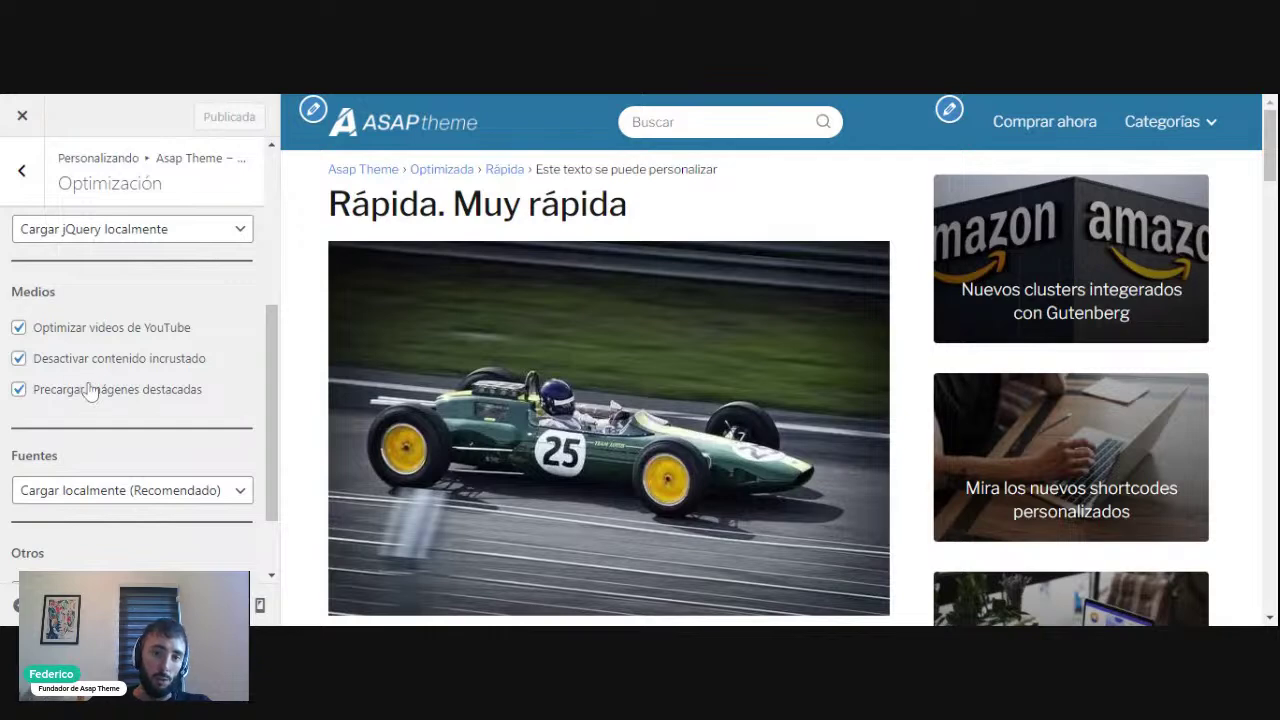
{"action": "scroll", "coordinate": [90, 390], "scroll_direction": "up", "scroll_amount": 2}
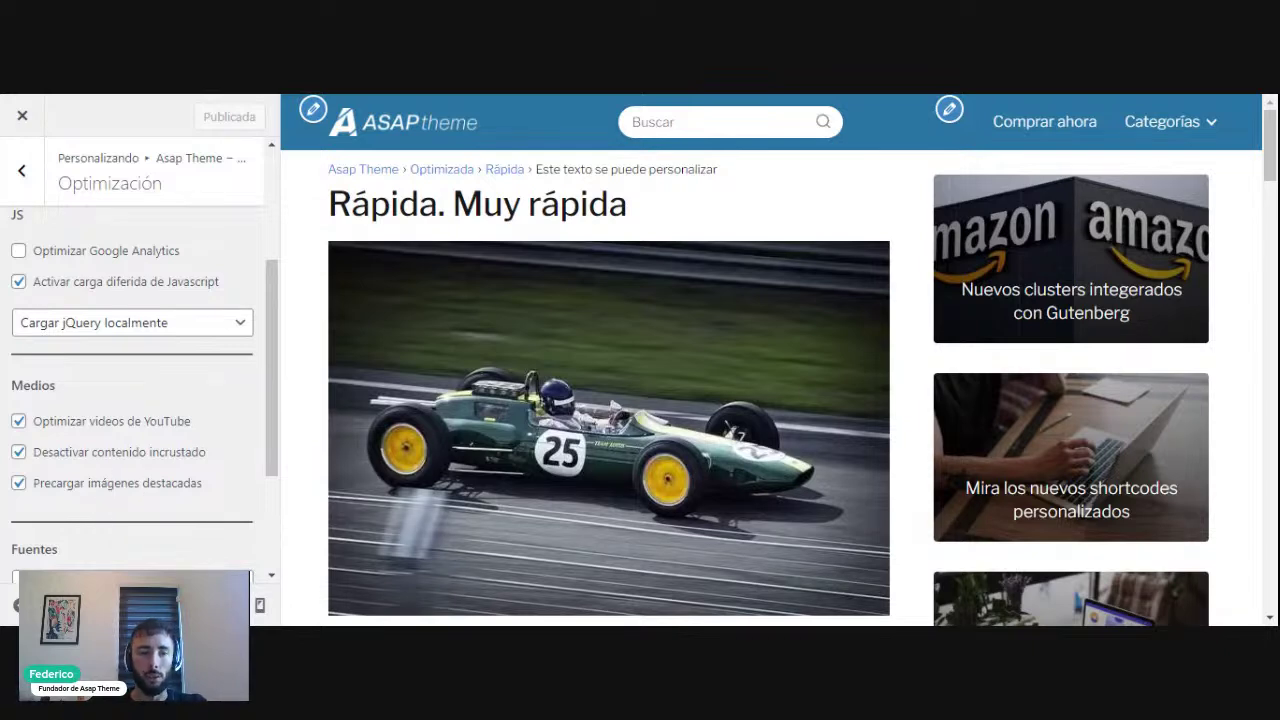
{"action": "scroll", "coordinate": [130, 460], "scroll_direction": "up", "scroll_amount": 3}
{"action": "scroll", "coordinate": [158, 322], "scroll_direction": "down", "scroll_amount": 2}
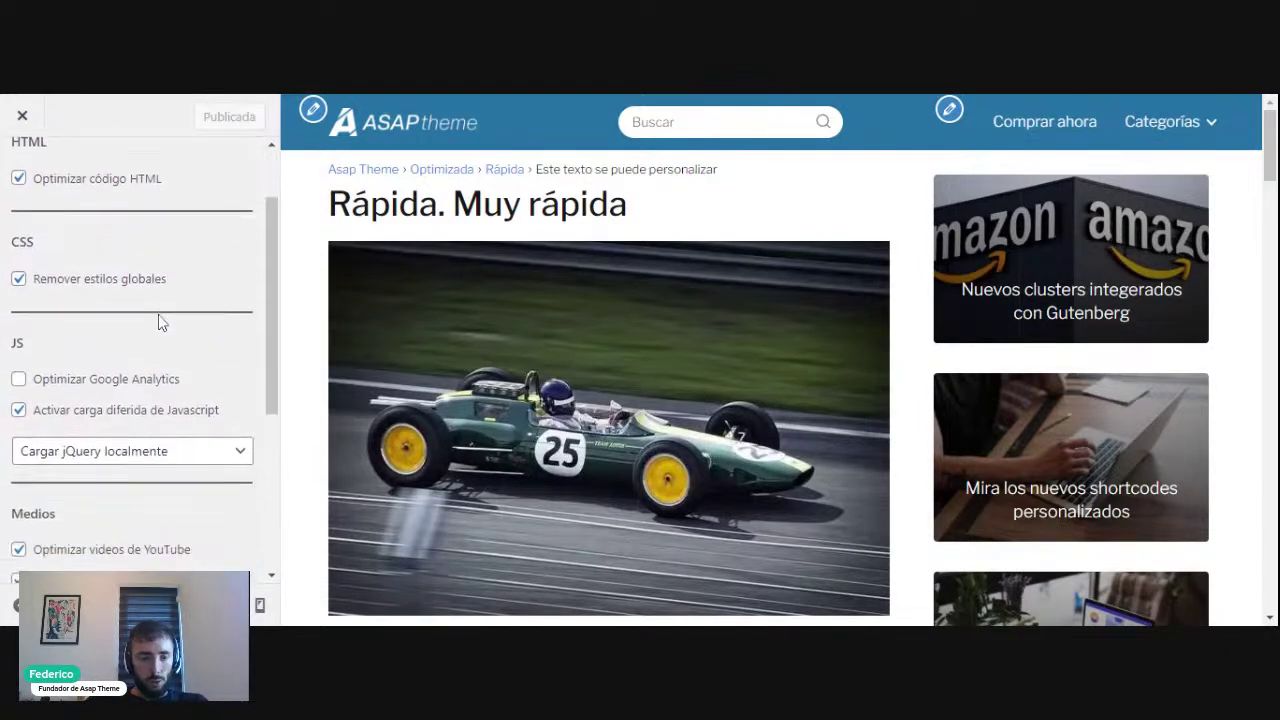
{"action": "scroll", "coordinate": [158, 322], "scroll_direction": "down", "scroll_amount": 2}
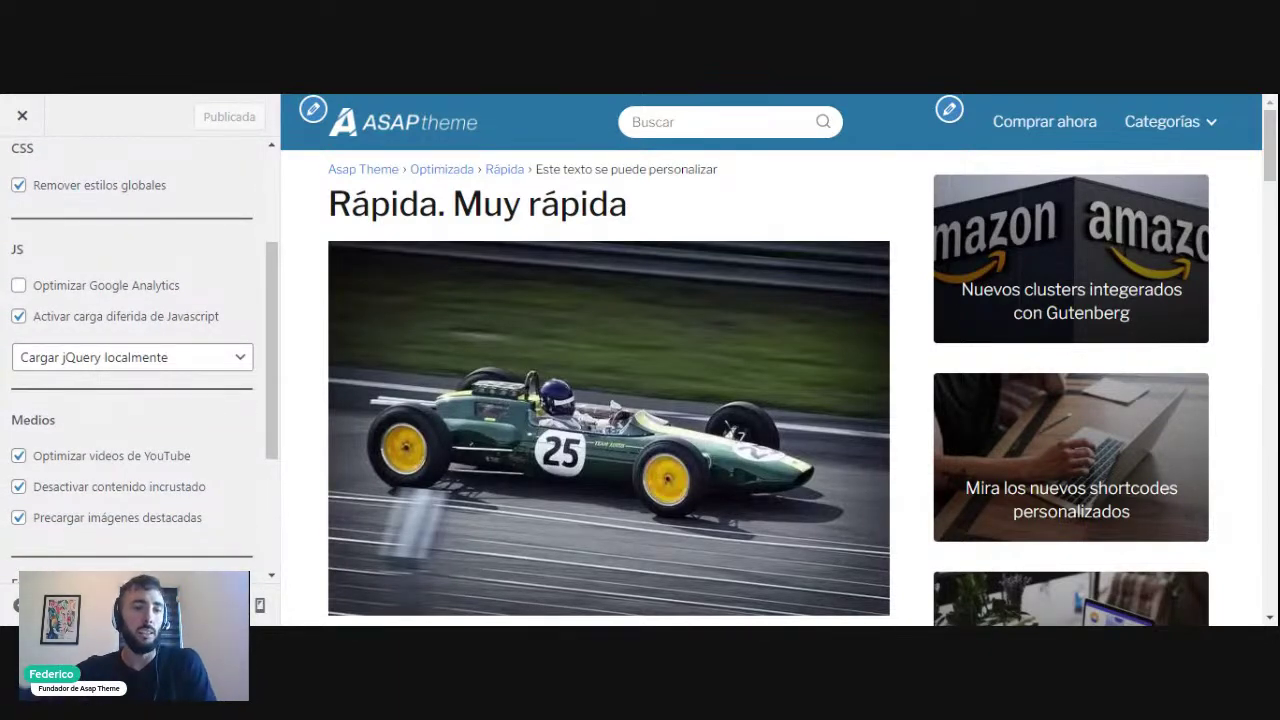
{"action": "scroll", "coordinate": [102, 242], "scroll_direction": "up", "scroll_amount": 3}
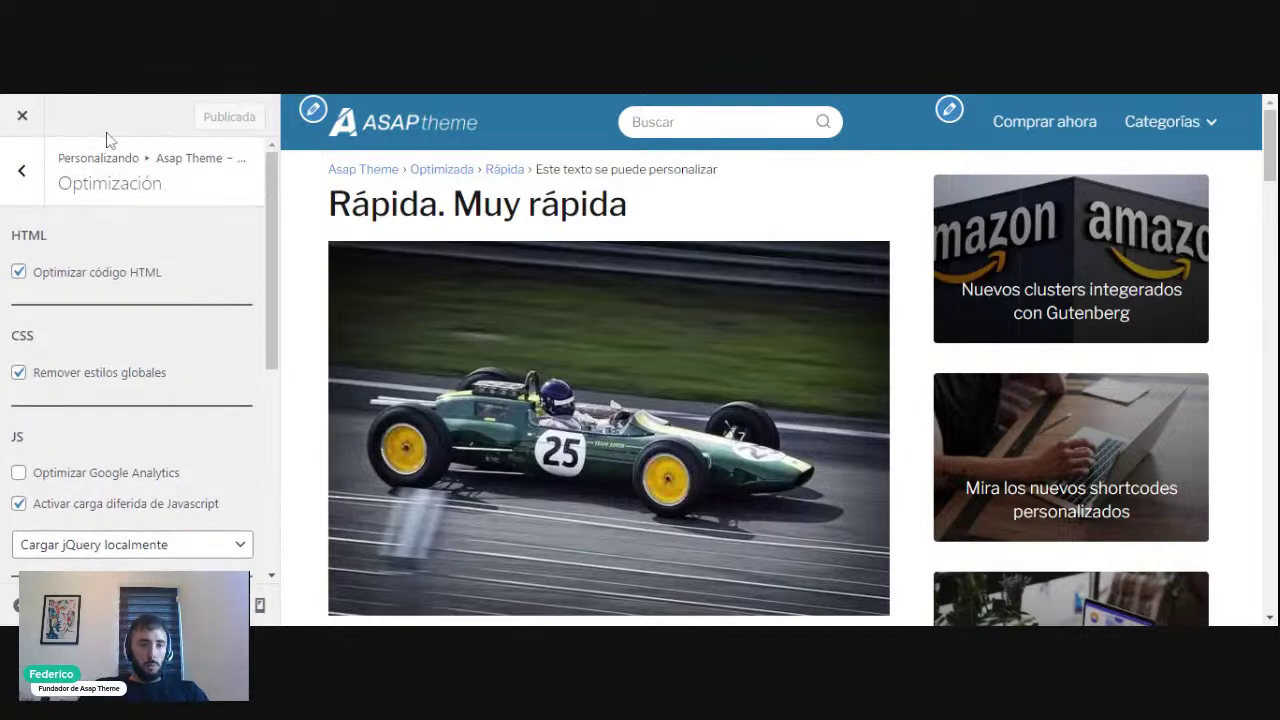
Review the jQuery loading choices in the JS settings of Optimización.
{"action": "scroll", "coordinate": [155, 200], "scroll_direction": "down", "scroll_amount": 3}
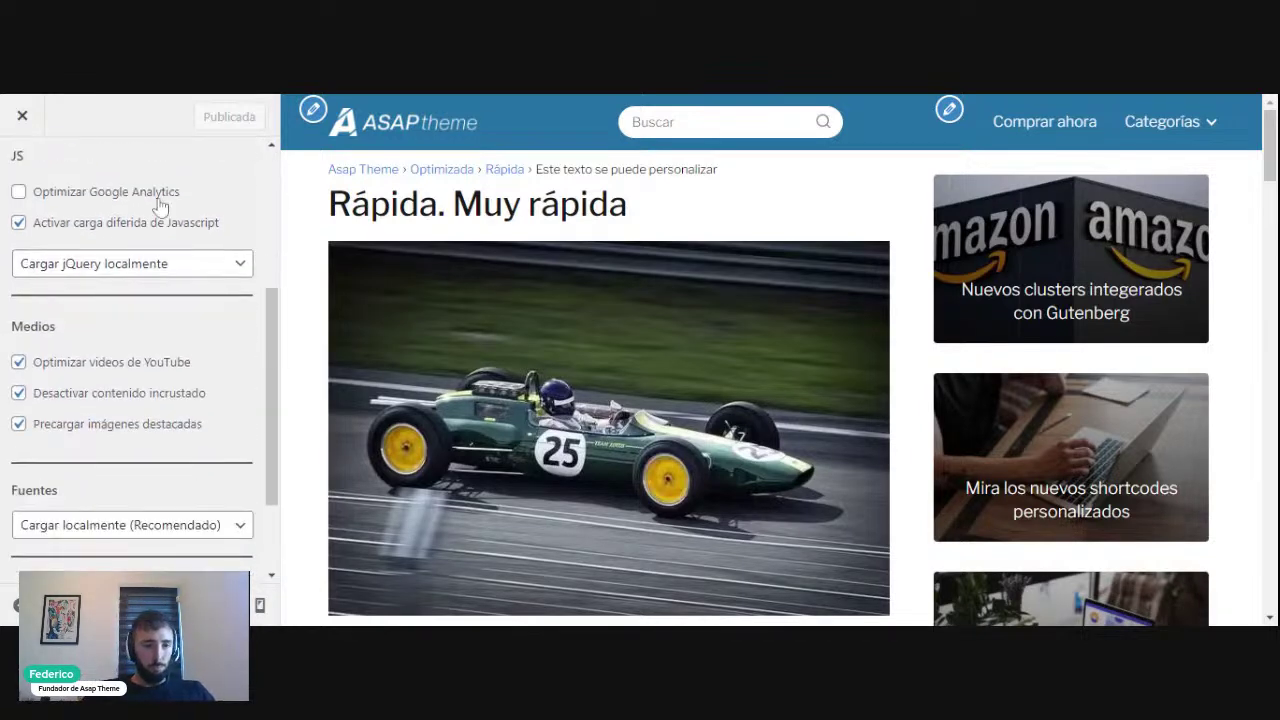
{"action": "left_click", "coordinate": [146, 262]}
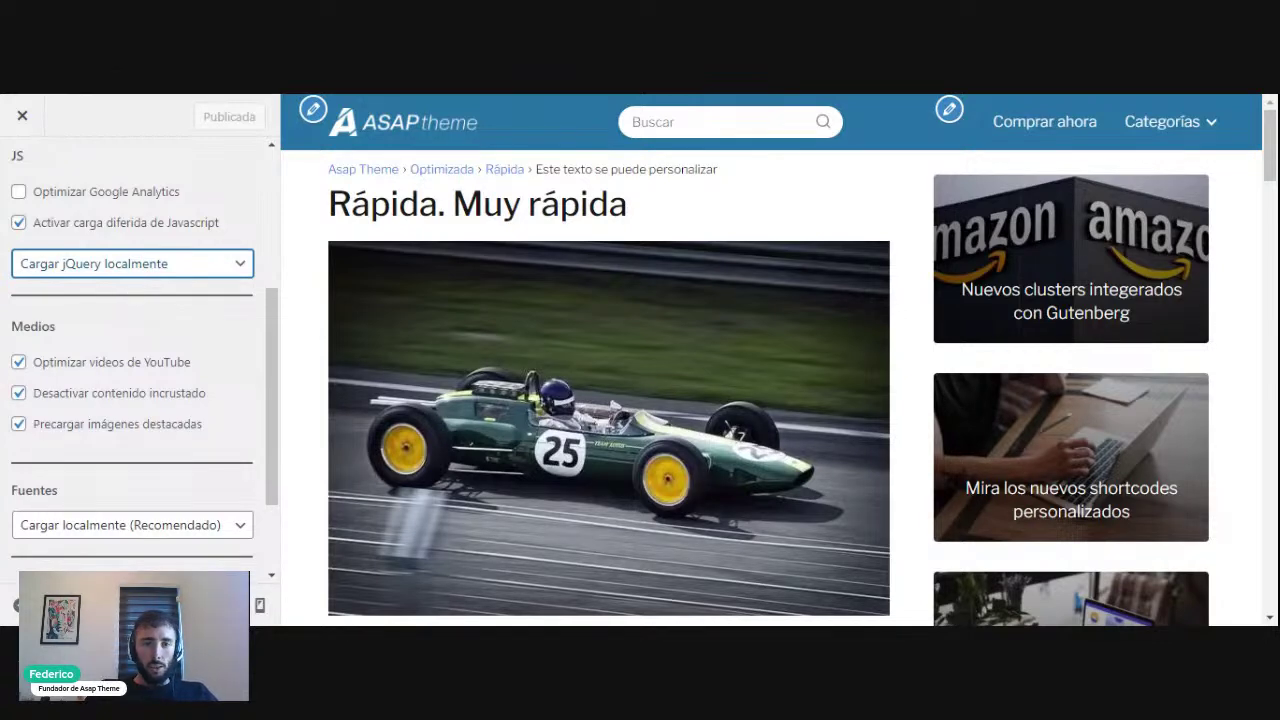
{"action": "left_click", "coordinate": [553, 268]}
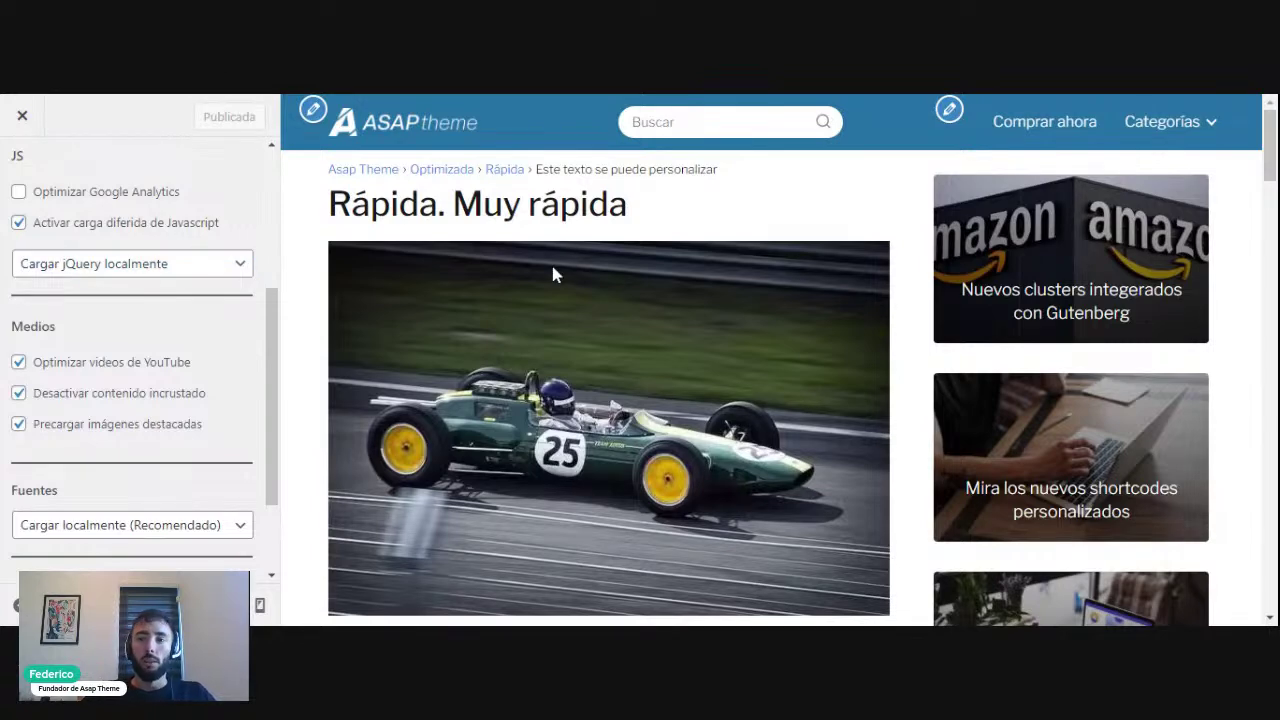
{"action": "mouse_move", "coordinate": [1212, 128]}
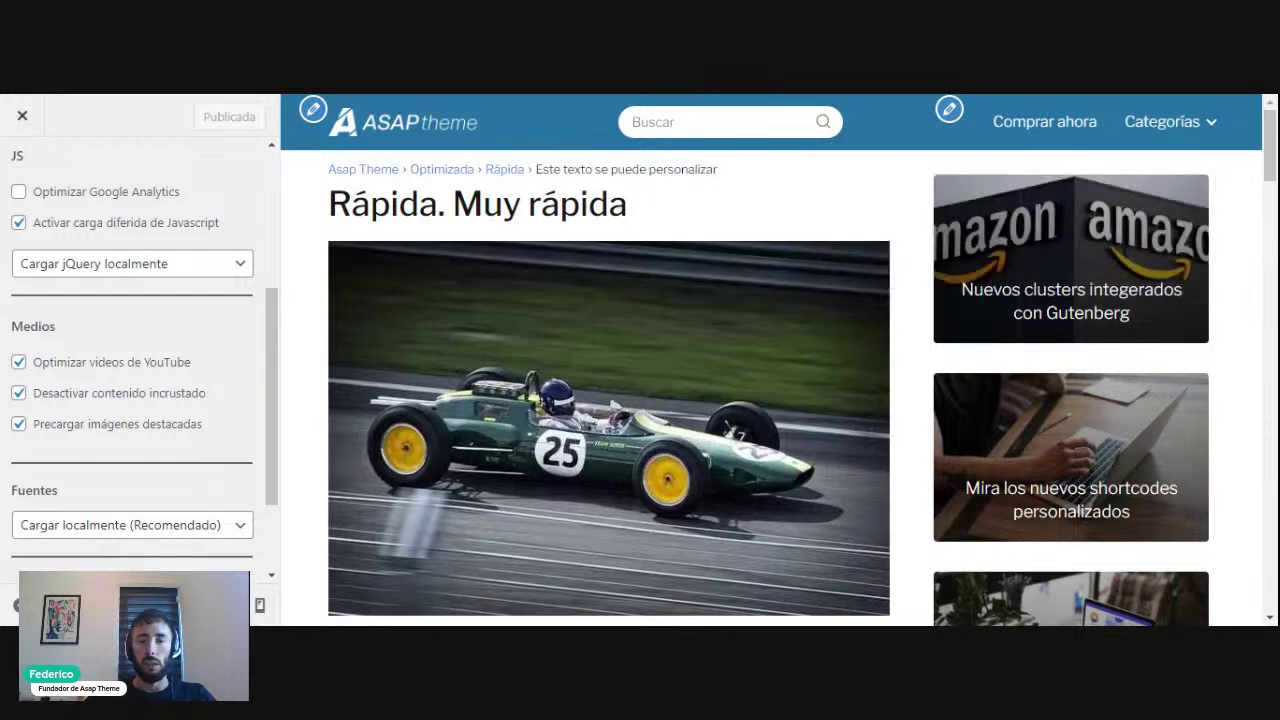
Switch the preview to tablet size and test opening and closing the floating navigation menu.
{"action": "left_click", "coordinate": [233, 605]}
{"action": "left_click", "coordinate": [1041, 535]}
{"action": "left_click", "coordinate": [1050, 532]}
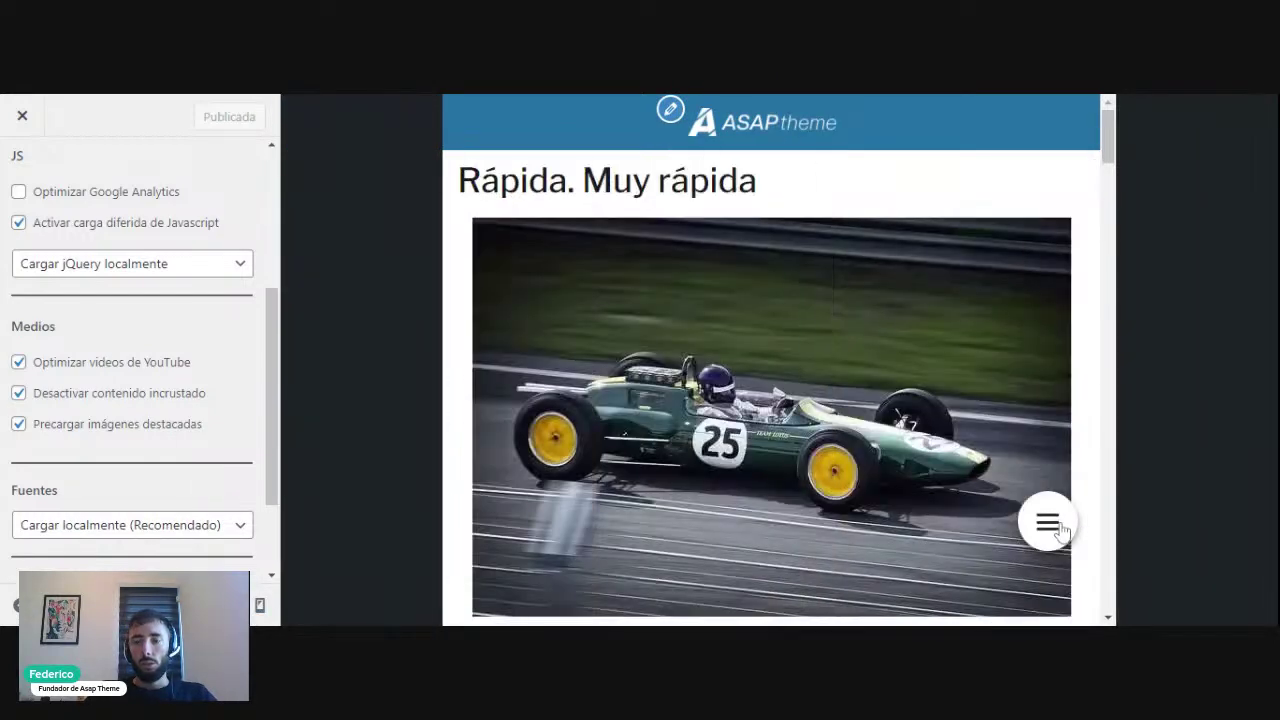
{"action": "left_click", "coordinate": [1054, 531]}
{"action": "left_click", "coordinate": [1060, 524]}
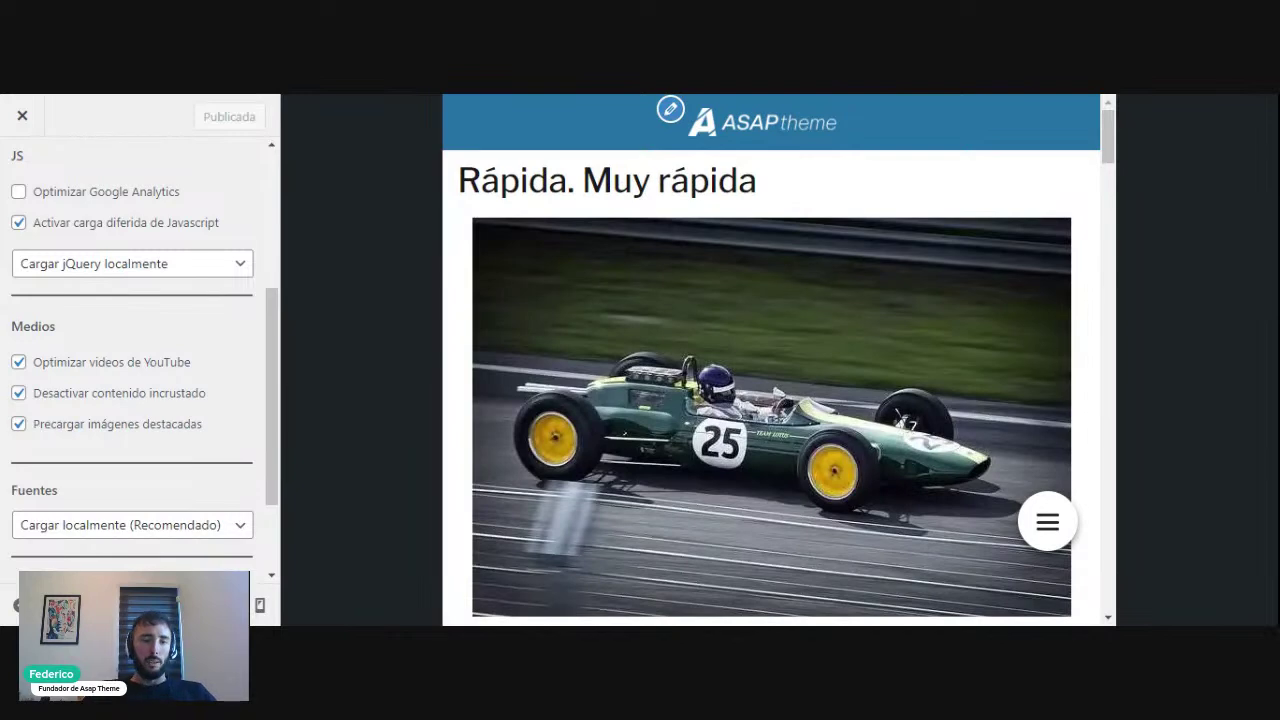
Return to the desktop preview and set the jQuery option to Desactivar librería jQuery.
{"action": "left_click", "coordinate": [207, 605]}
{"action": "left_click", "coordinate": [237, 261]}
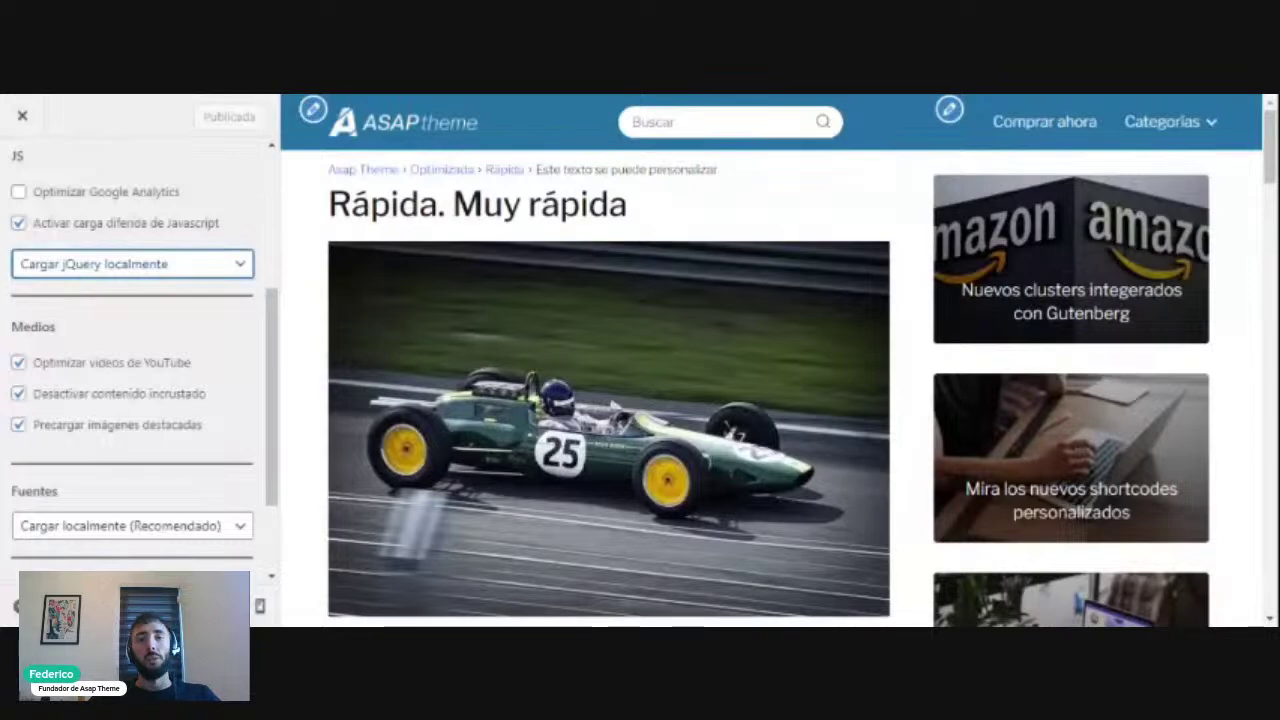
{"action": "key", "text": "Down"}
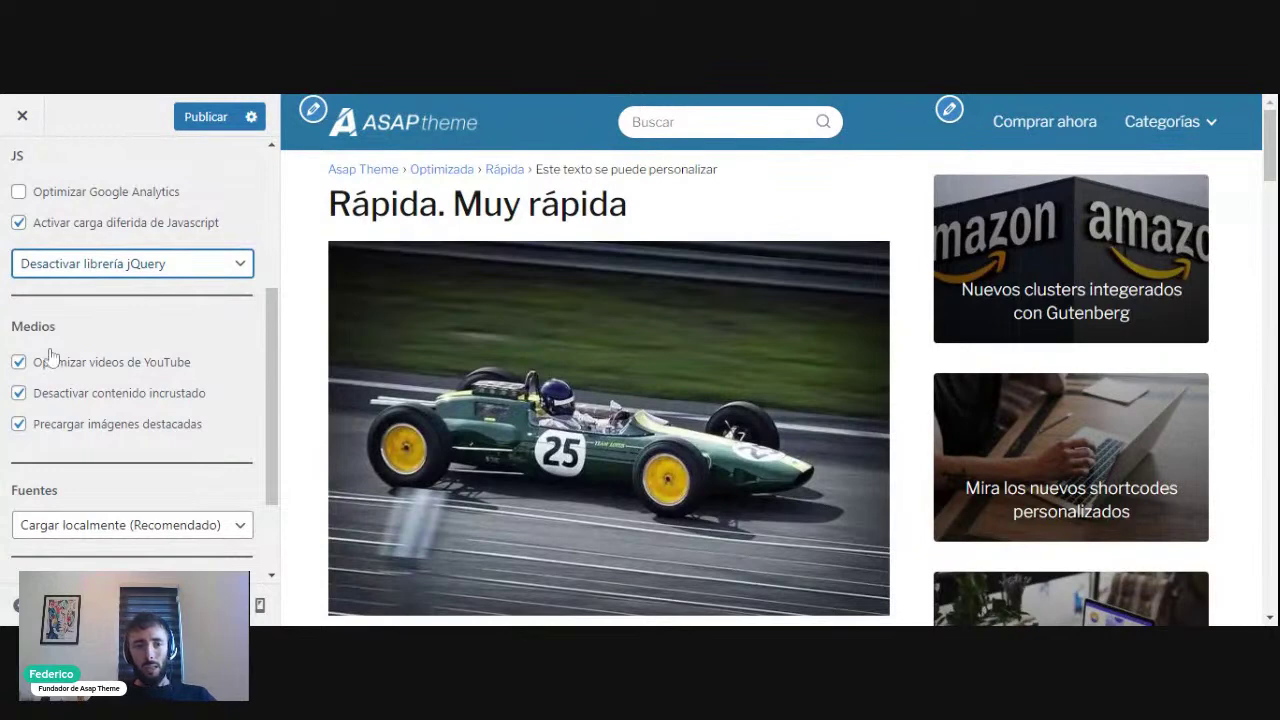
Test the Categorías menu in the desktop preview and the floating menu in the tablet preview with jQuery disabled.
{"action": "left_click", "coordinate": [1208, 124]}
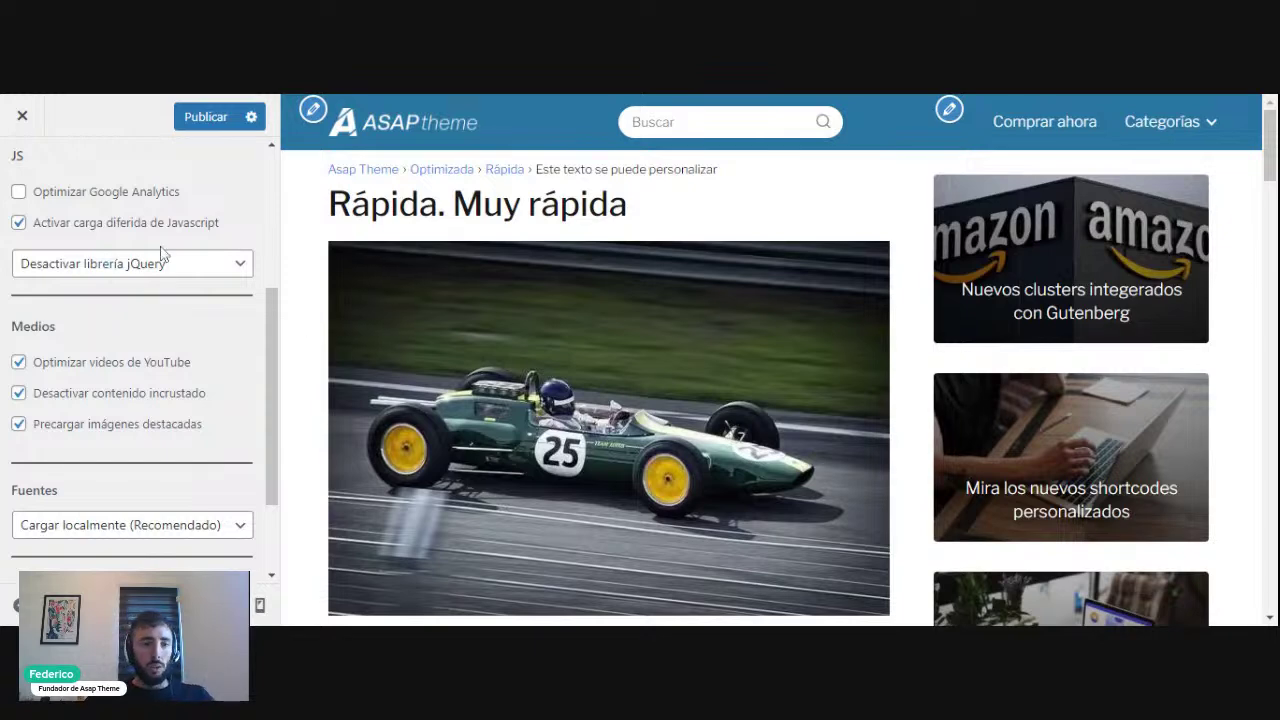
{"action": "mouse_move", "coordinate": [1197, 130]}
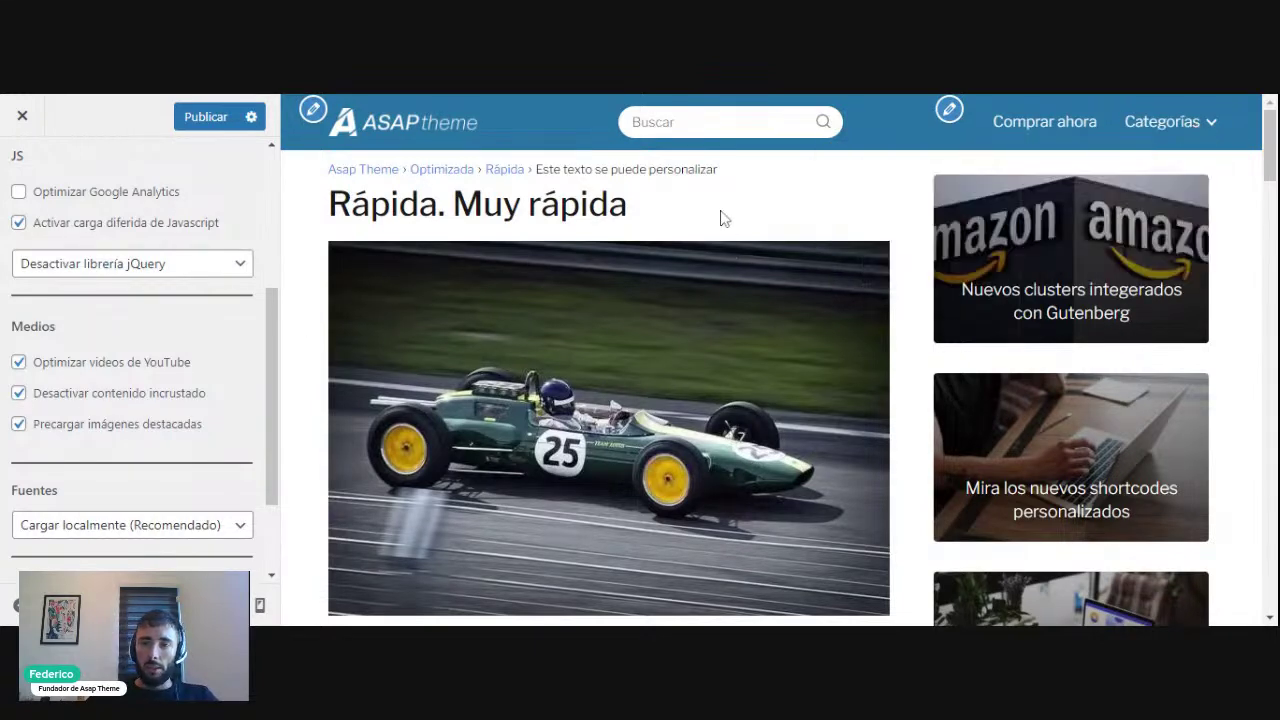
{"action": "left_click", "coordinate": [236, 605]}
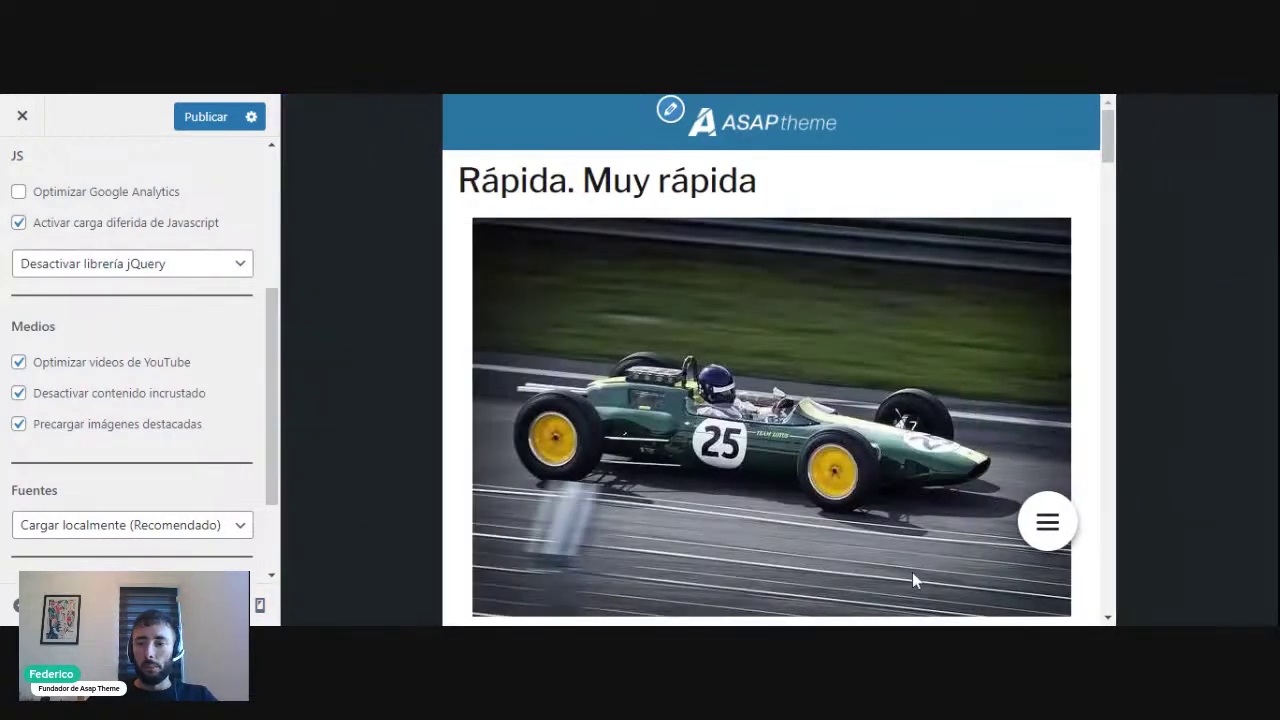
{"action": "left_click", "coordinate": [1048, 522]}
{"action": "left_click", "coordinate": [1050, 524]}
{"action": "left_click", "coordinate": [1062, 530]}
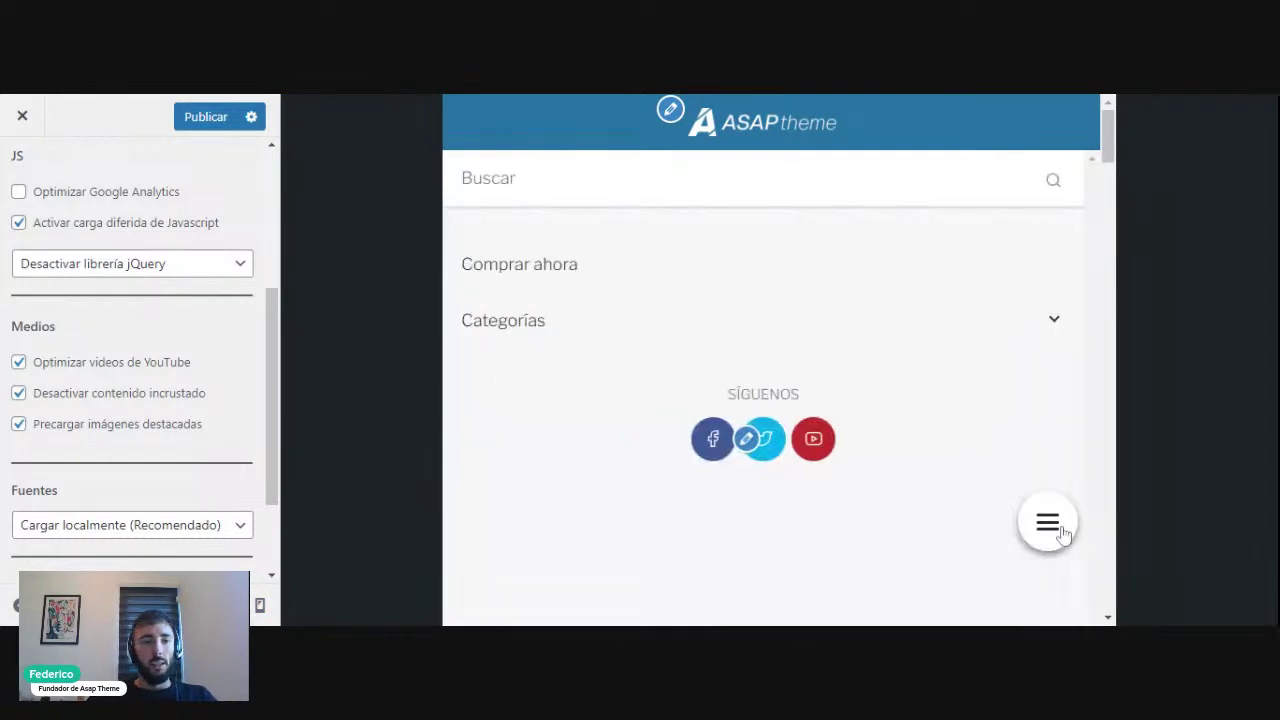
{"action": "left_click", "coordinate": [1062, 530]}
{"action": "left_click", "coordinate": [213, 605]}
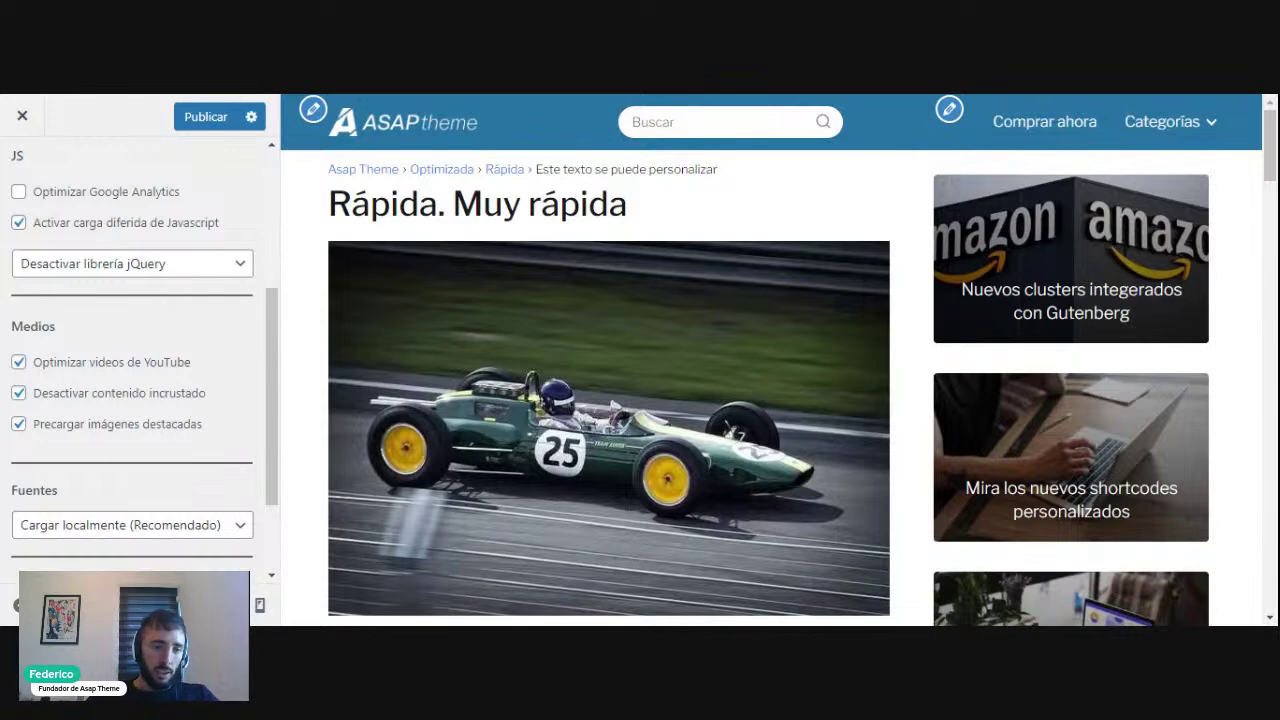
{"action": "scroll", "coordinate": [160, 230], "scroll_direction": "up", "scroll_amount": 2}
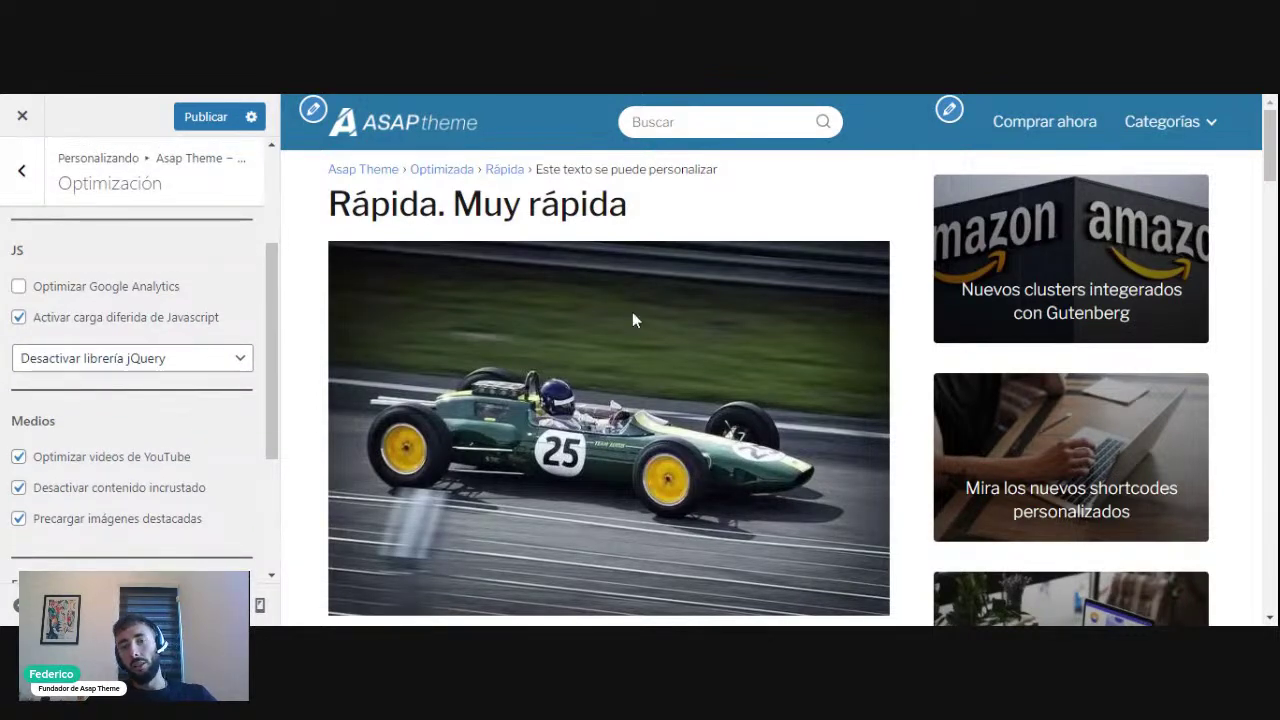
{"action": "left_click", "coordinate": [1210, 128]}
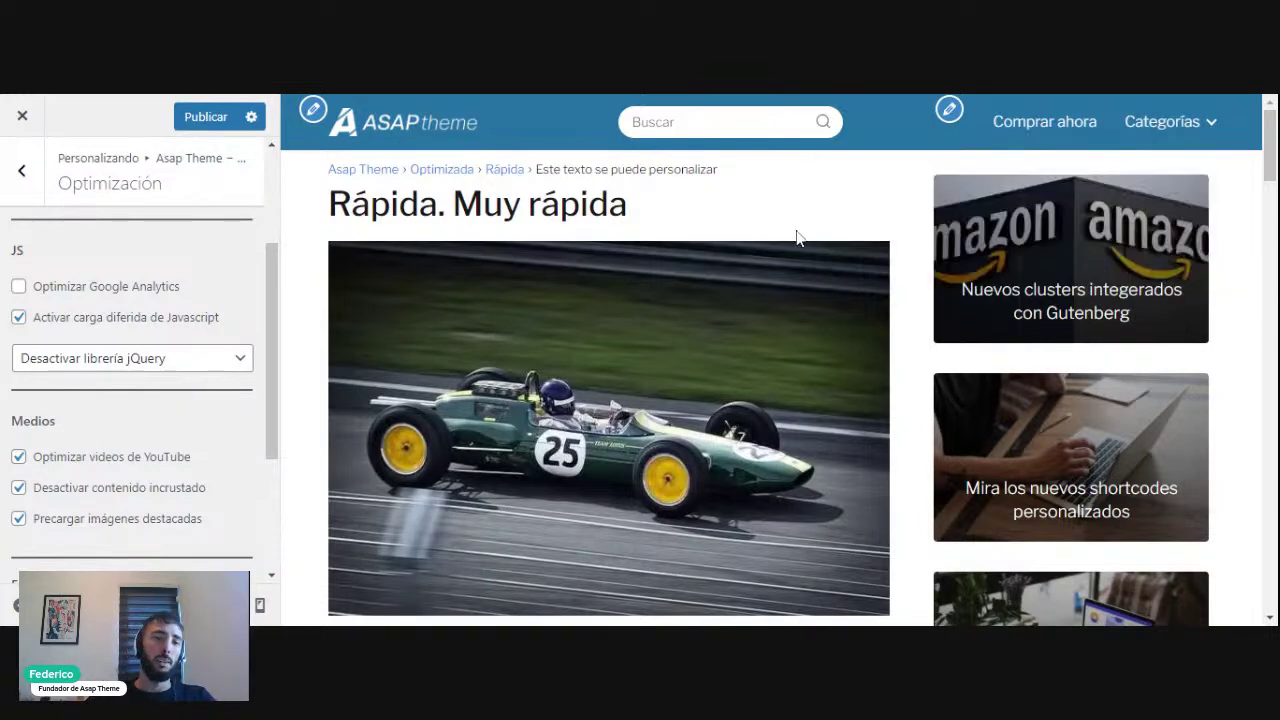
Leave Optimización and review the Exportar and Importar options in the Importar y exportar section.
{"action": "scroll", "coordinate": [157, 315], "scroll_direction": "up", "scroll_amount": 2}
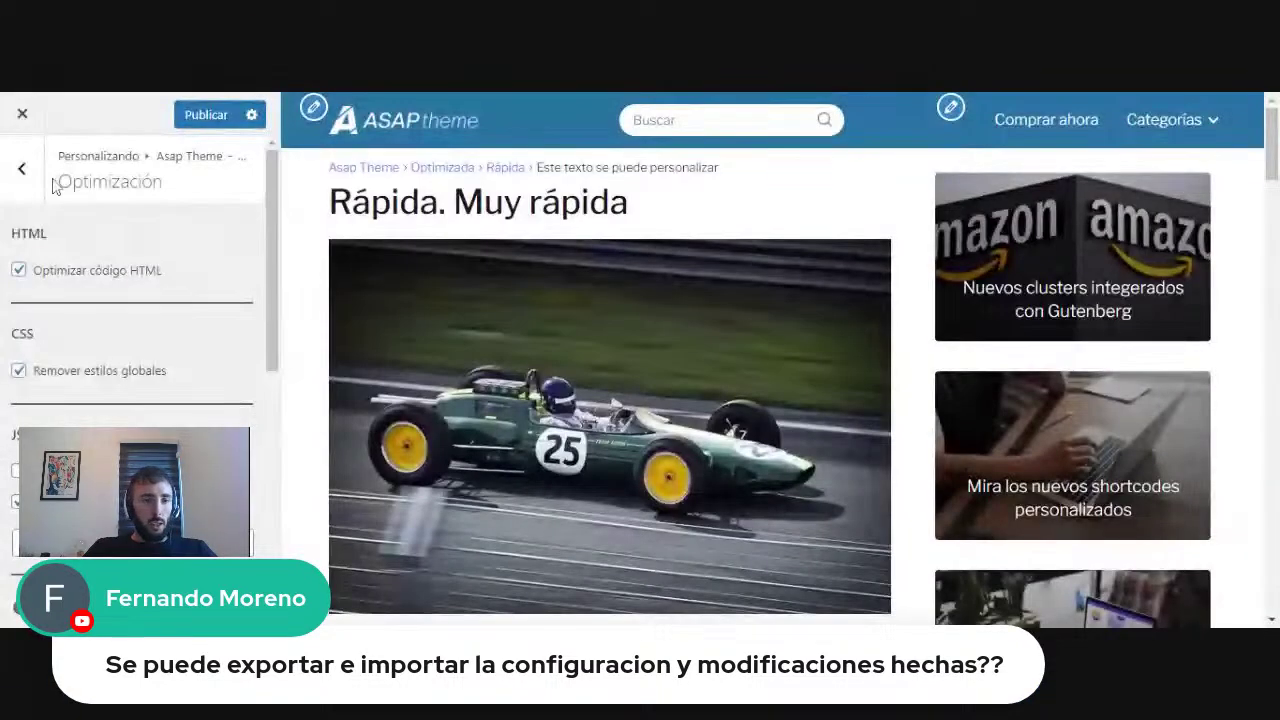
{"action": "left_click", "coordinate": [35, 175]}
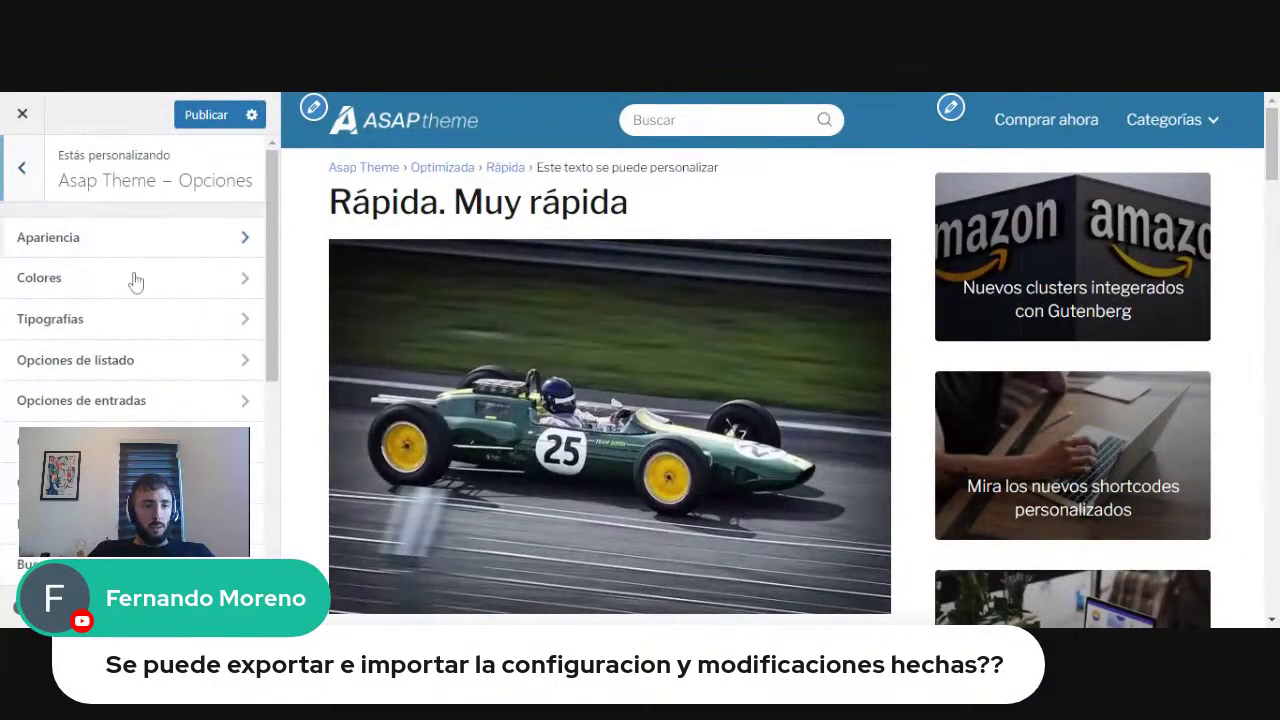
{"action": "scroll", "coordinate": [137, 237], "scroll_direction": "down", "scroll_amount": 5}
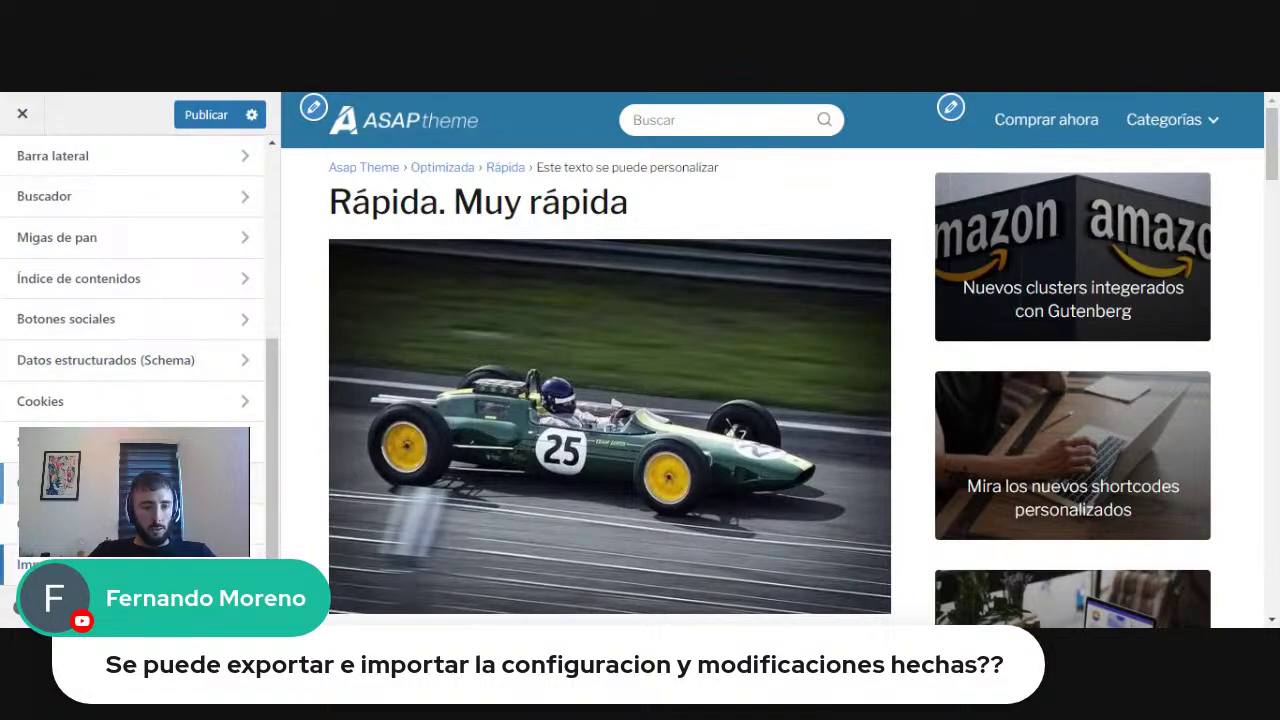
{"action": "left_click", "coordinate": [130, 565]}
{"action": "left_click", "coordinate": [60, 311]}
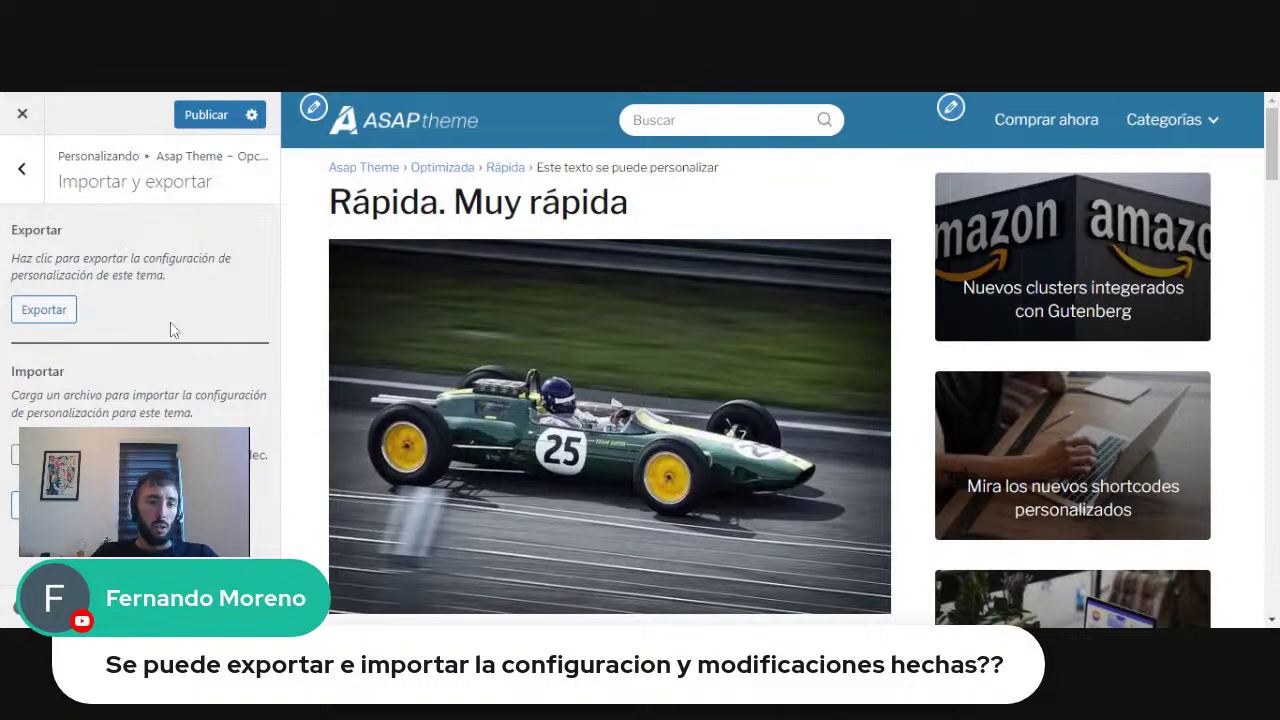
In the Barra lateral section, set the title of the sidebar's latest posts to "Ultimas entradas".
{"action": "left_click", "coordinate": [22, 168]}
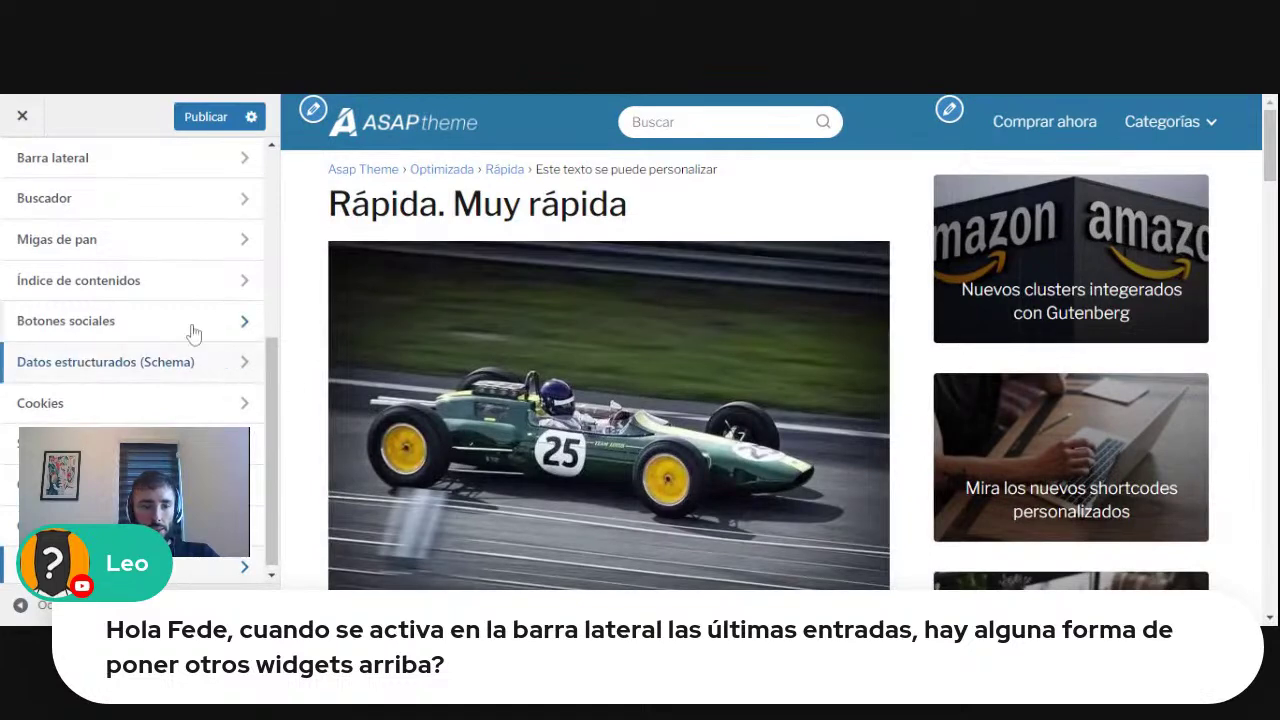
{"action": "scroll", "coordinate": [168, 260], "scroll_direction": "up", "scroll_amount": 1}
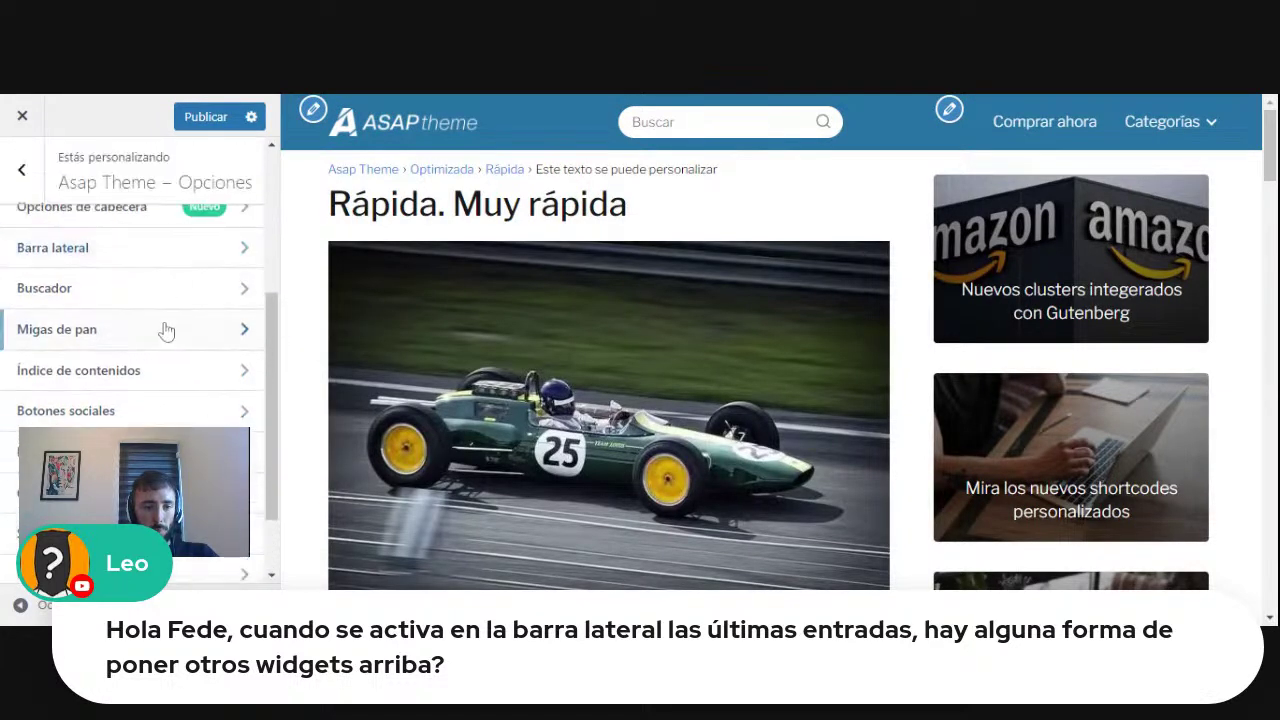
{"action": "scroll", "coordinate": [146, 270], "scroll_direction": "up", "scroll_amount": 1}
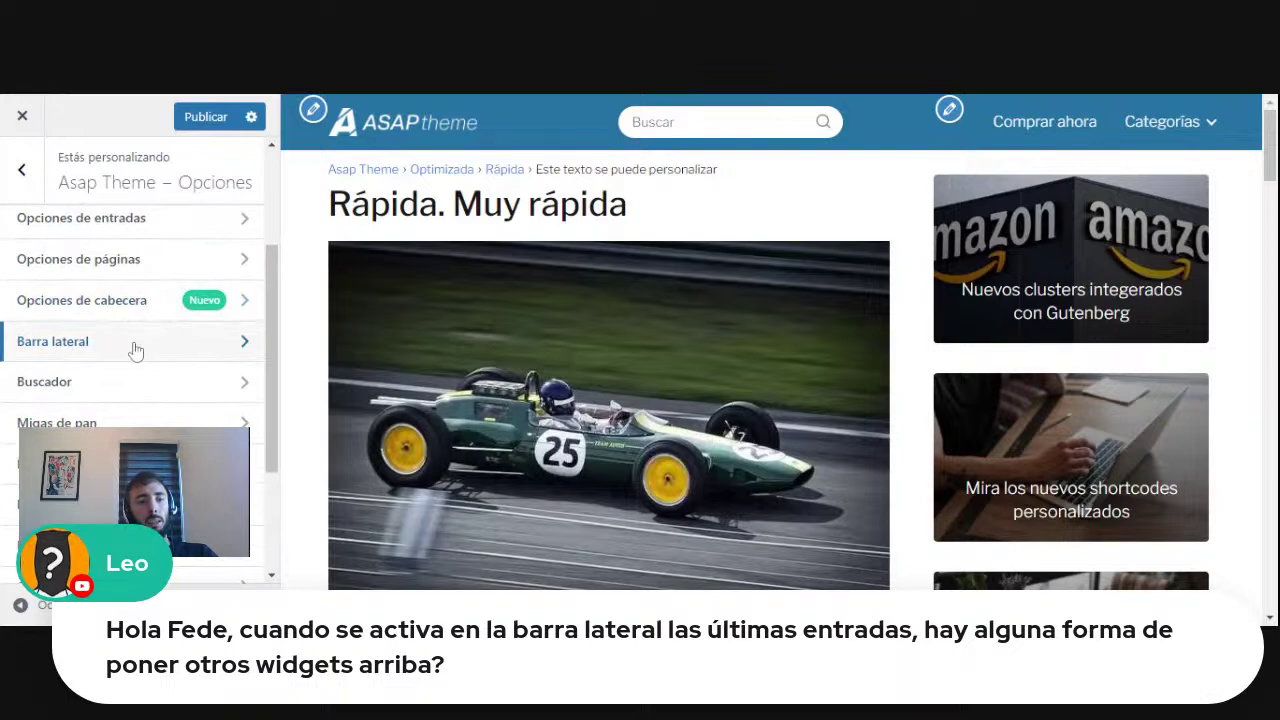
{"action": "left_click", "coordinate": [136, 349]}
{"action": "scroll", "coordinate": [146, 318], "scroll_direction": "down", "scroll_amount": 4}
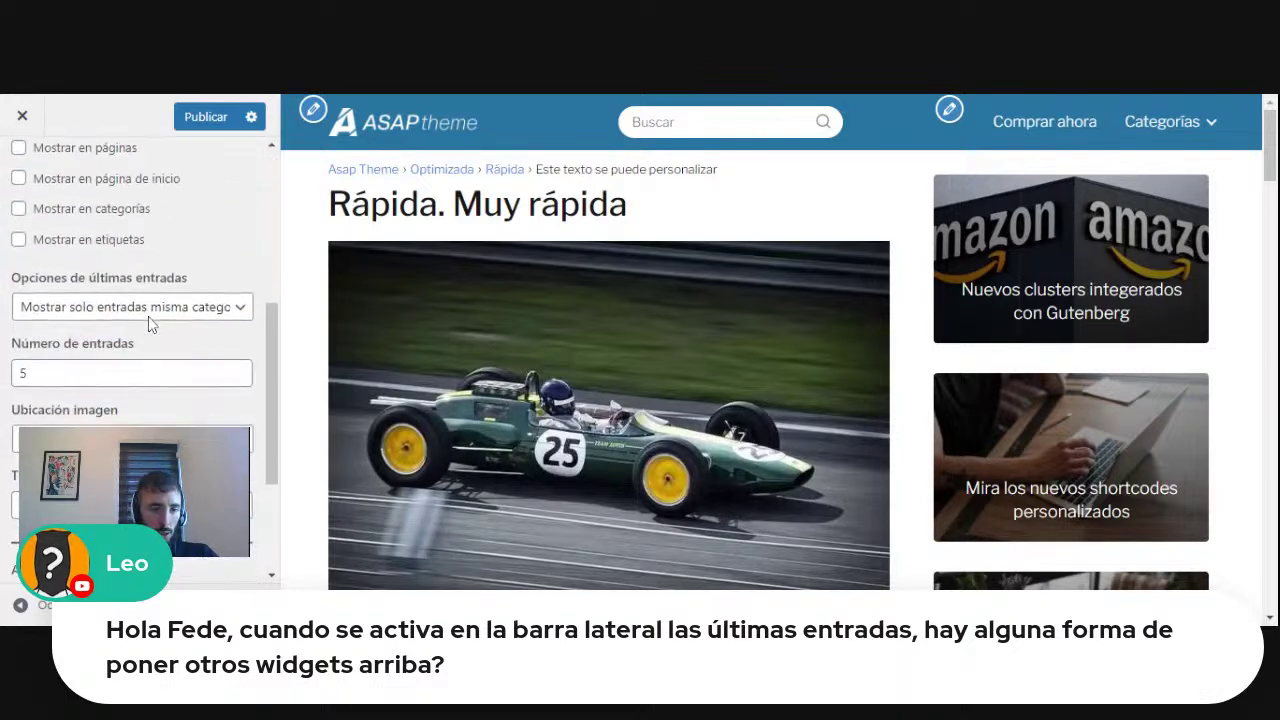
{"action": "scroll", "coordinate": [148, 316], "scroll_direction": "down", "scroll_amount": 1}
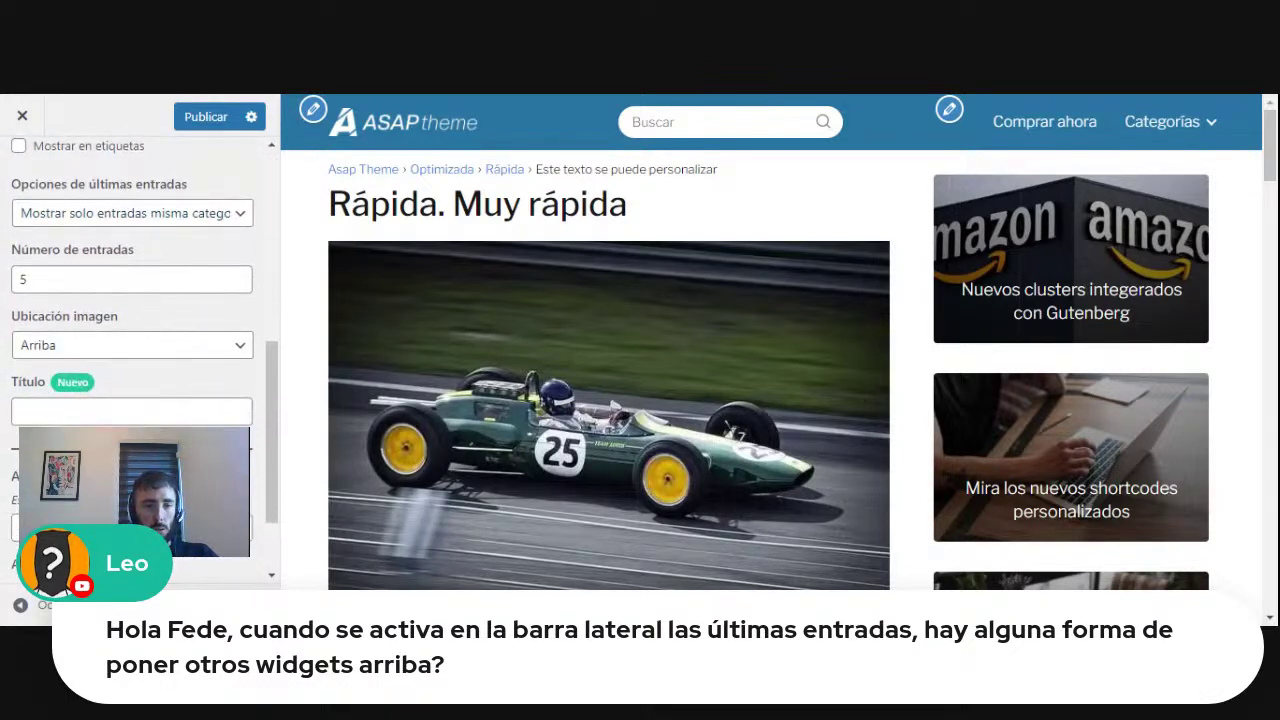
{"action": "left_click", "coordinate": [131, 411]}
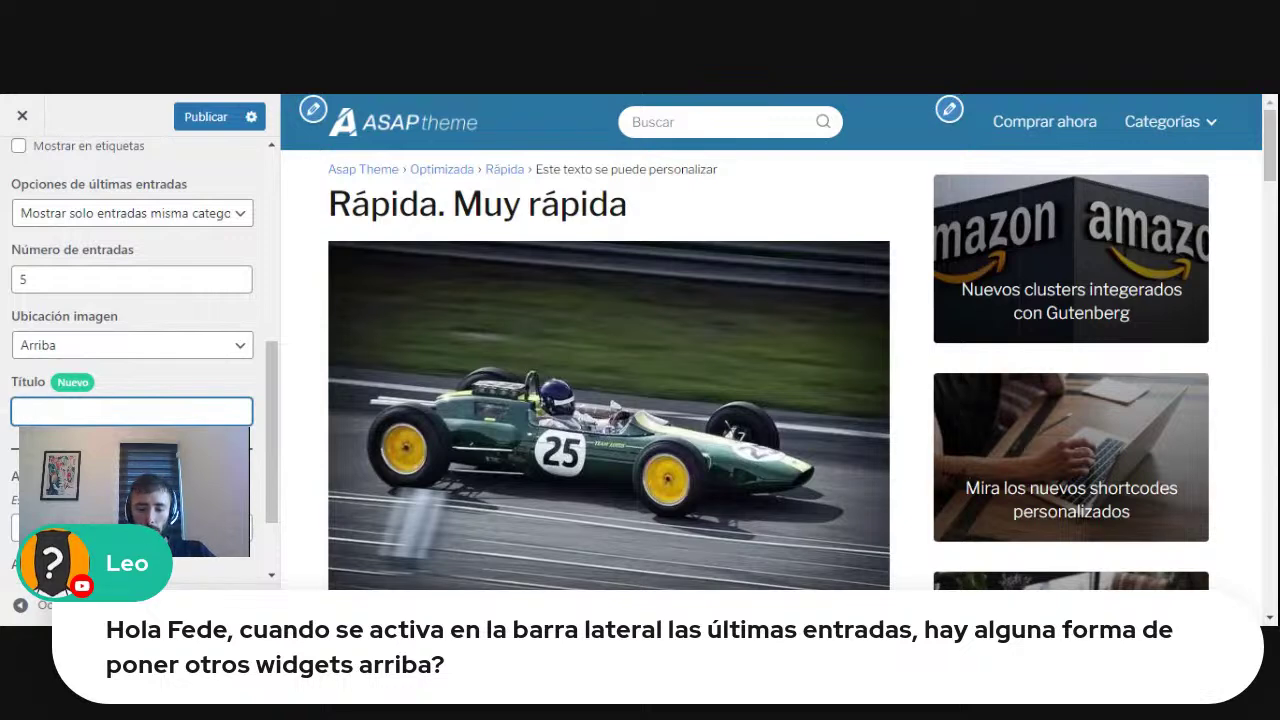
{"action": "type", "text": "Ultimas entradas"}
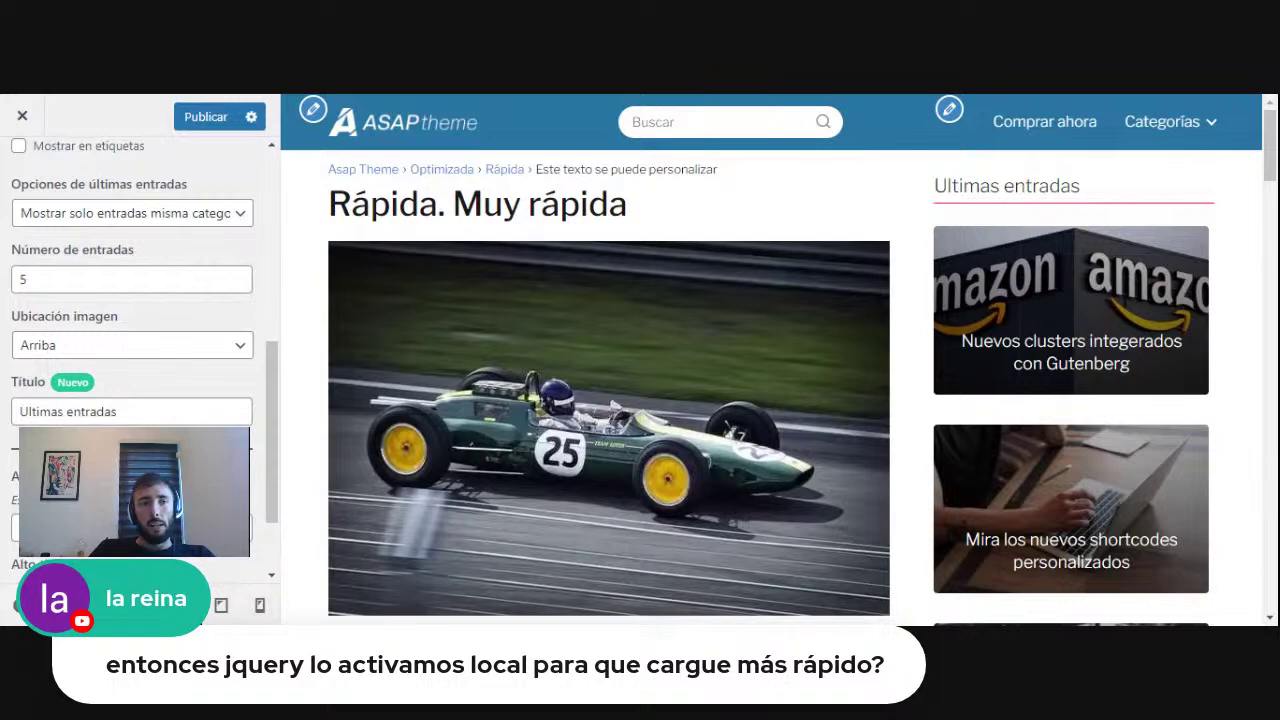
Leave Barra lateral and reopen the Optimización section of the Asap Theme options.
{"action": "scroll", "coordinate": [134, 236], "scroll_direction": "up", "scroll_amount": 4}
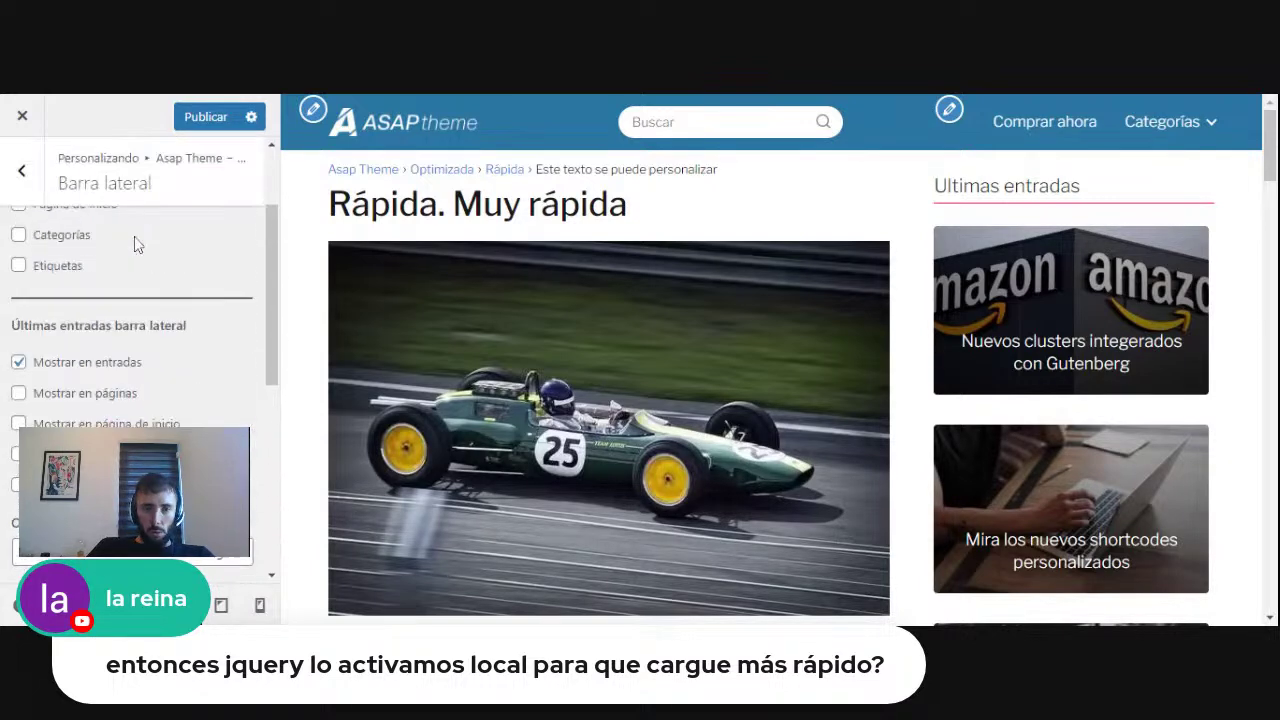
{"action": "left_click", "coordinate": [21, 170]}
{"action": "scroll", "coordinate": [126, 257], "scroll_direction": "down", "scroll_amount": 4}
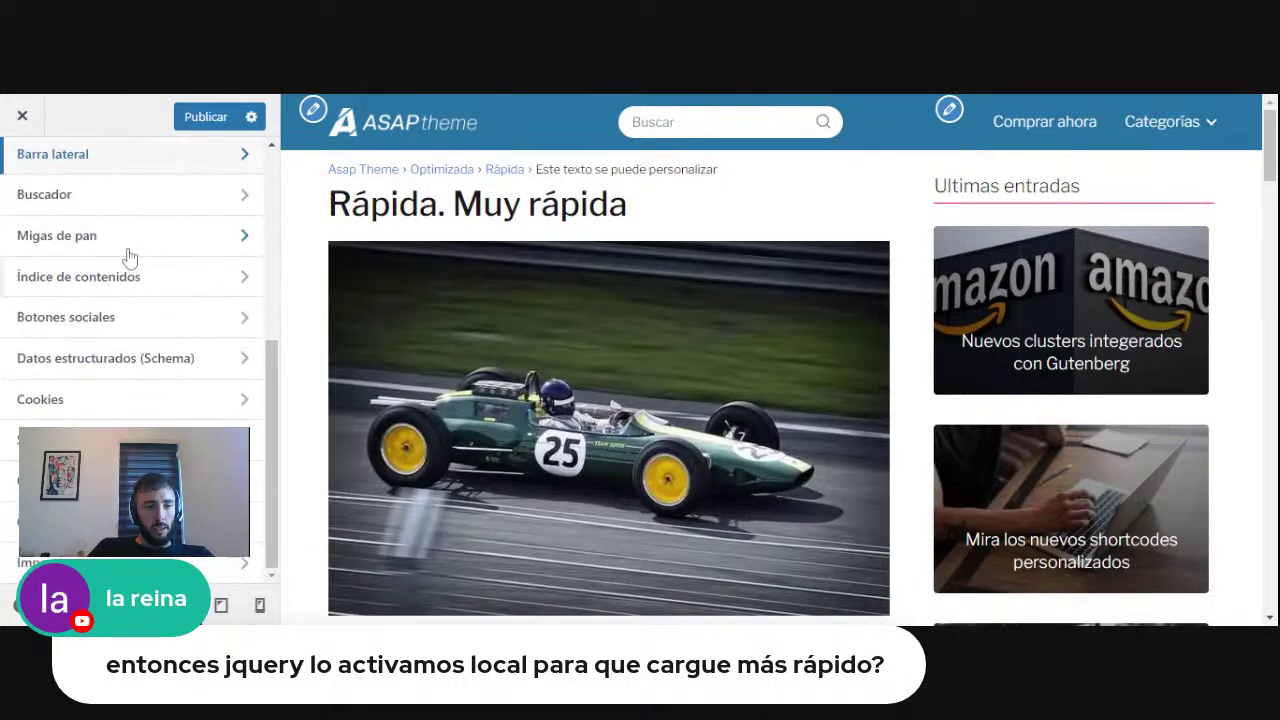
{"action": "left_click", "coordinate": [60, 481]}
{"action": "scroll", "coordinate": [15, 200], "scroll_direction": "down", "scroll_amount": 3}
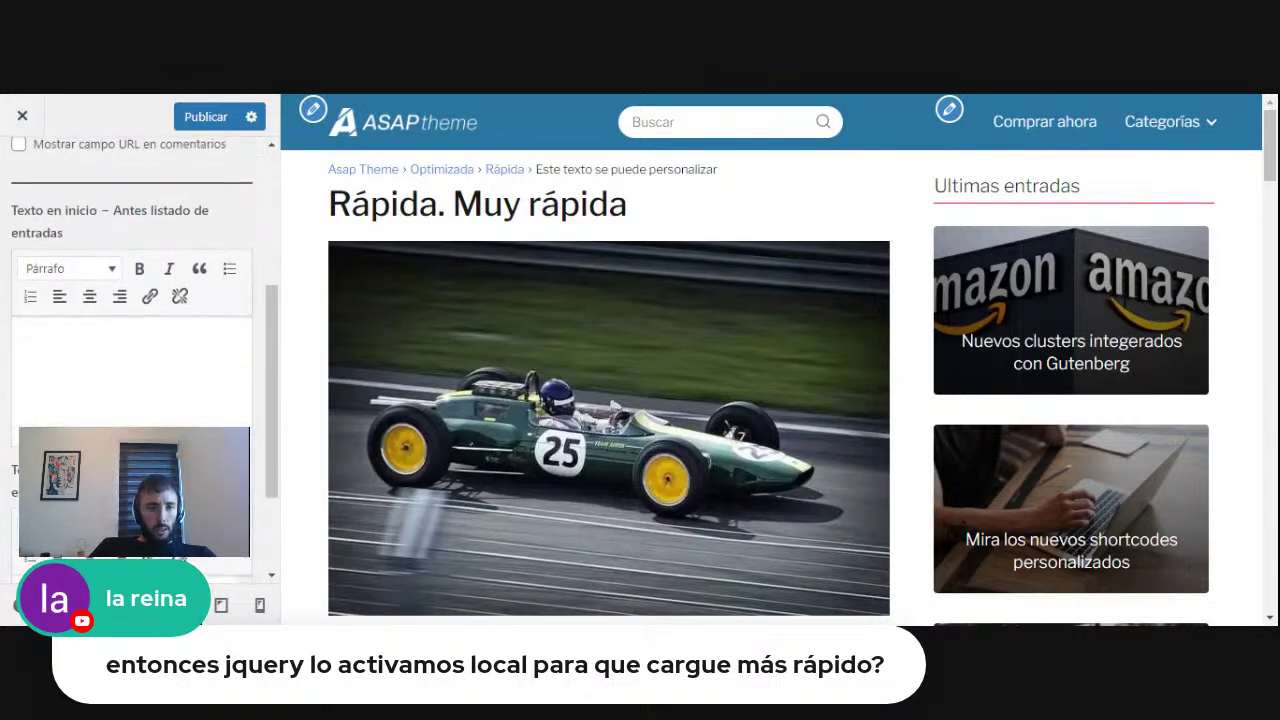
{"action": "scroll", "coordinate": [15, 200], "scroll_direction": "up", "scroll_amount": 3}
{"action": "left_click", "coordinate": [21, 172]}
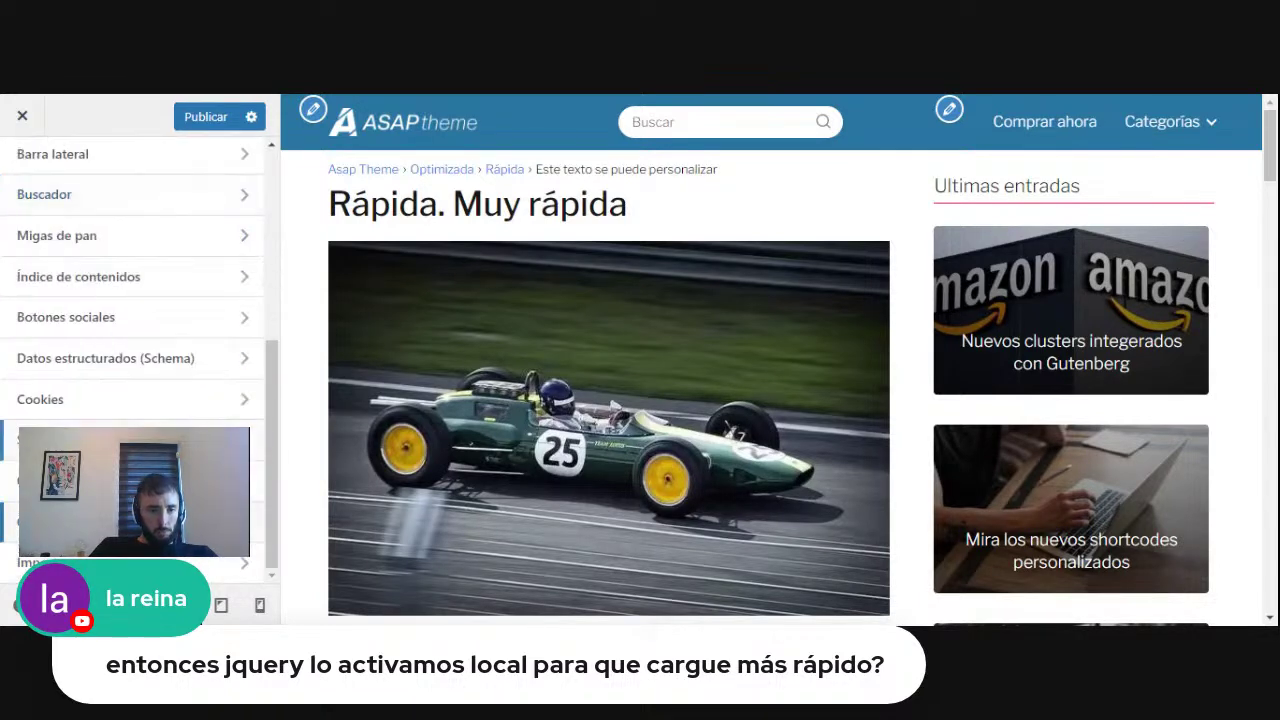
{"action": "left_click", "coordinate": [100, 440]}
{"action": "scroll", "coordinate": [186, 356], "scroll_direction": "down", "scroll_amount": 6}
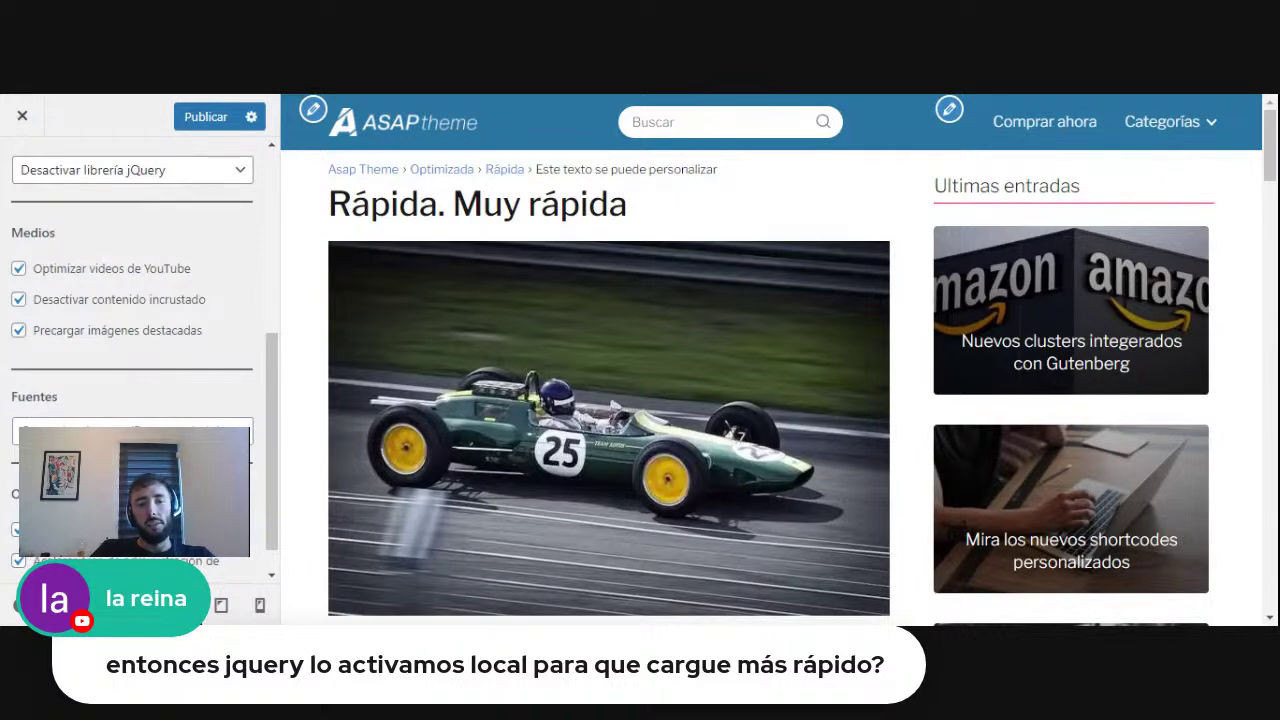
Review the font loading choice under Fuentes and the jQuery choice under JS.
{"action": "left_click", "coordinate": [130, 431]}
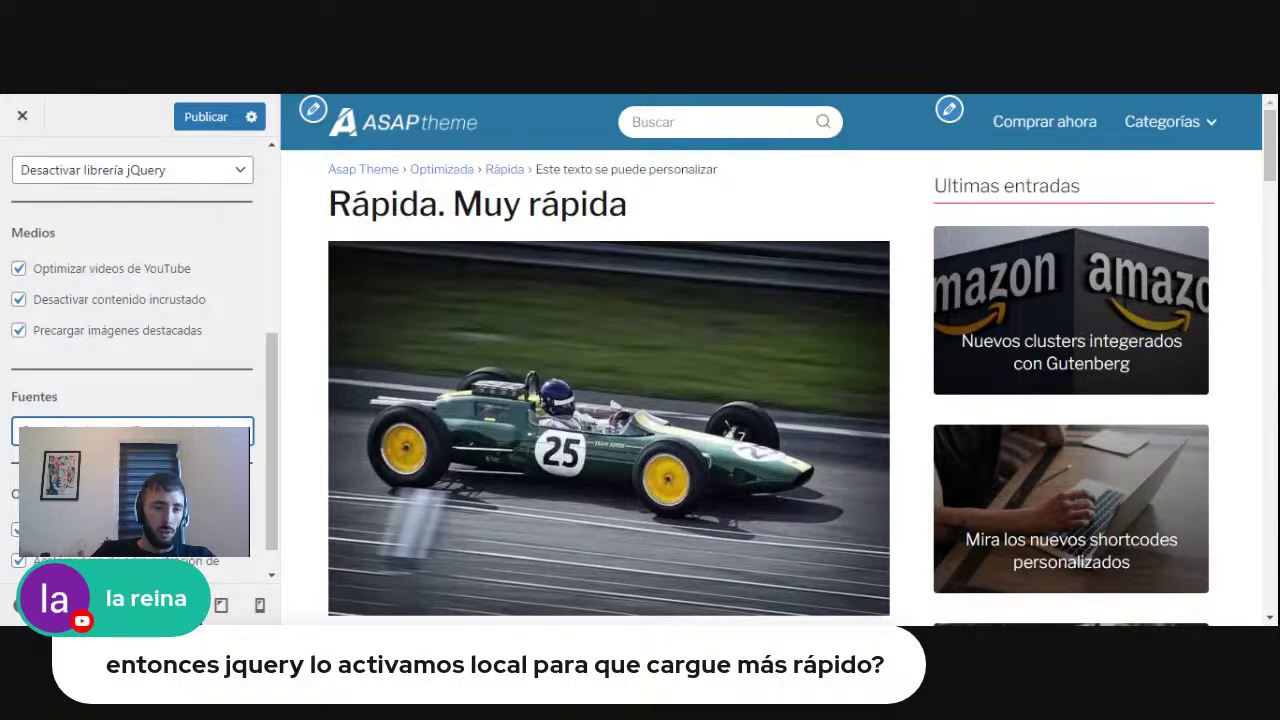
{"action": "scroll", "coordinate": [132, 330], "scroll_direction": "up", "scroll_amount": 2}
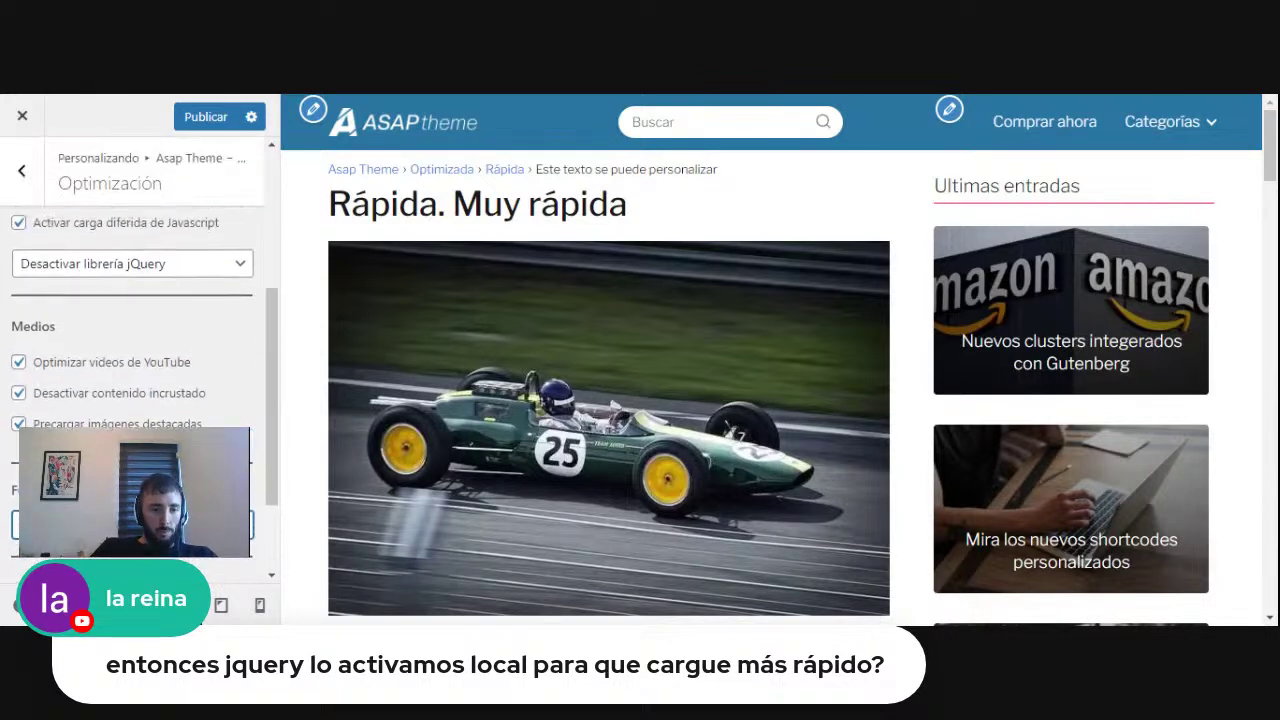
{"action": "scroll", "coordinate": [130, 420], "scroll_direction": "up", "scroll_amount": 2}
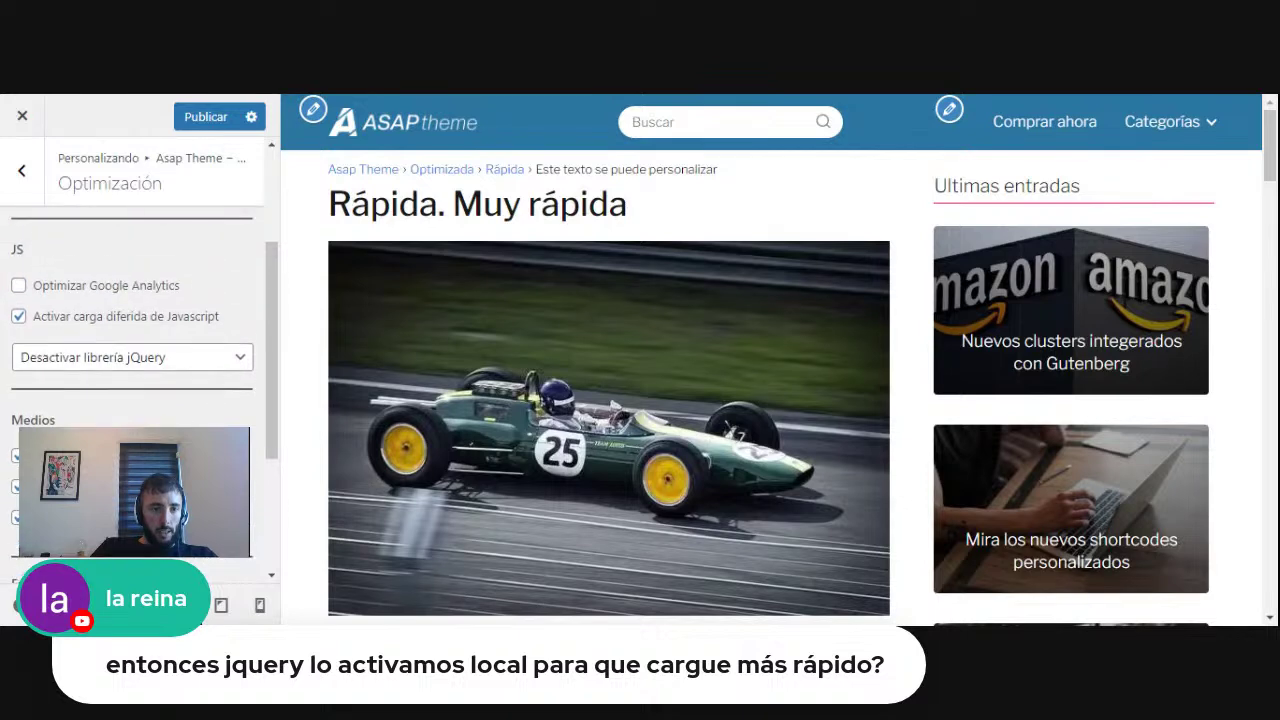
{"action": "left_click", "coordinate": [131, 368]}
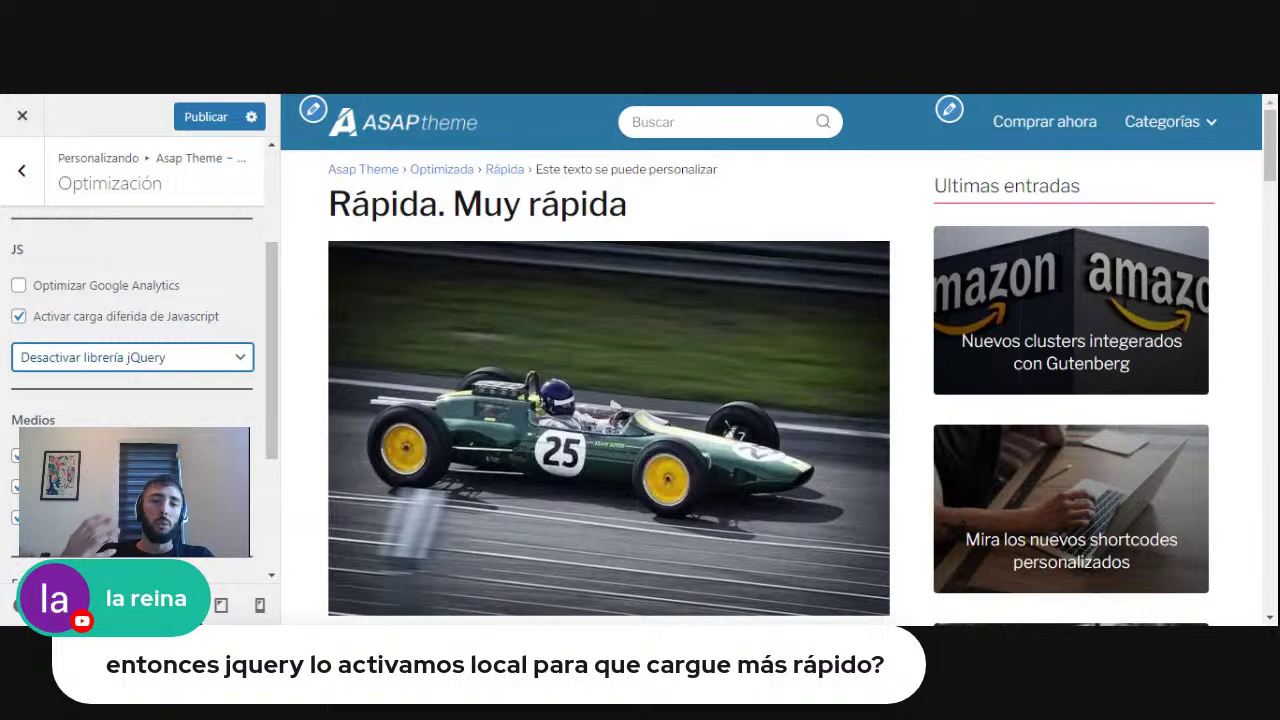
Set the jQuery loading choice to Desactivar librería jQuery, publish the changes and close the customizer.
{"action": "key", "text": "Down"}
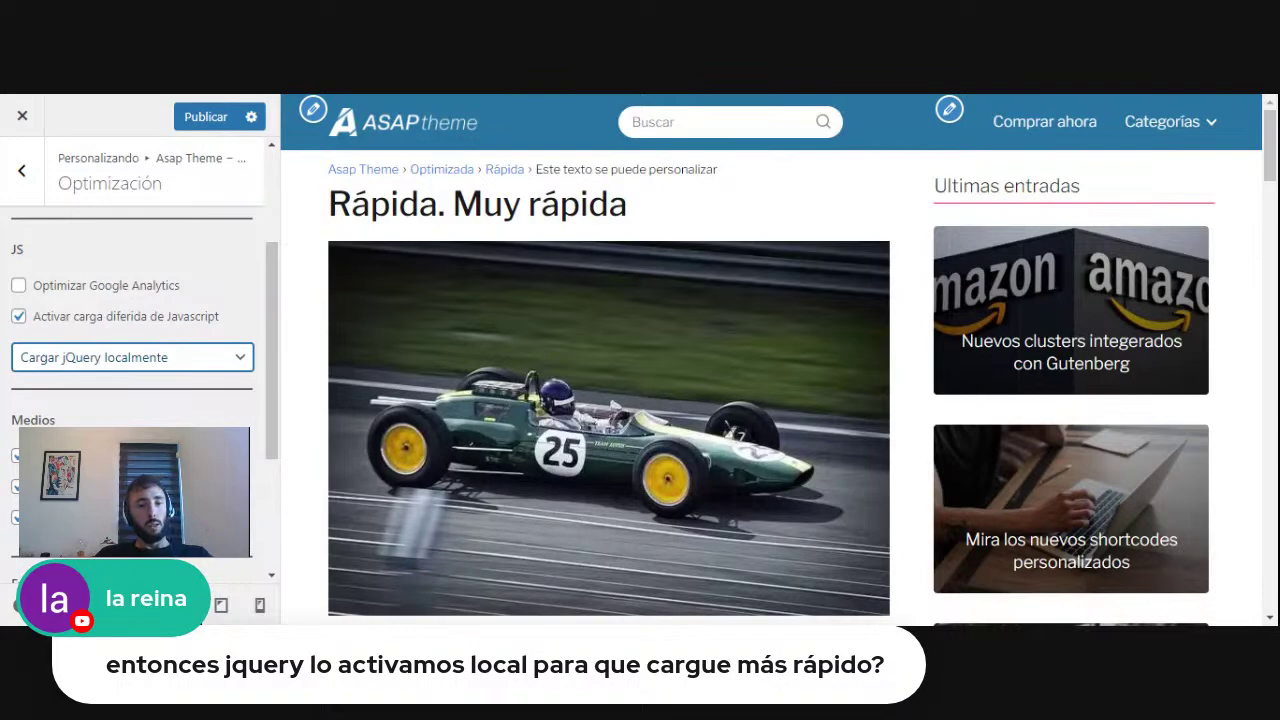
{"action": "key", "text": "Down"}
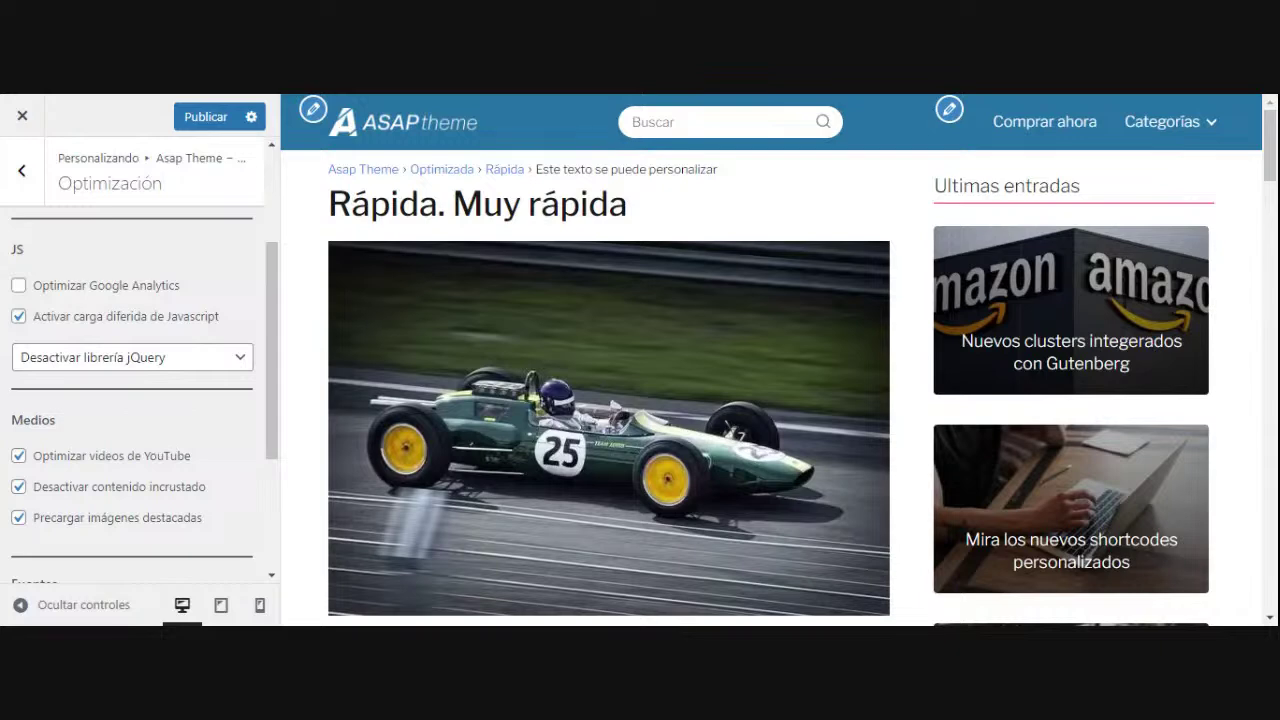
{"action": "left_click", "coordinate": [208, 119]}
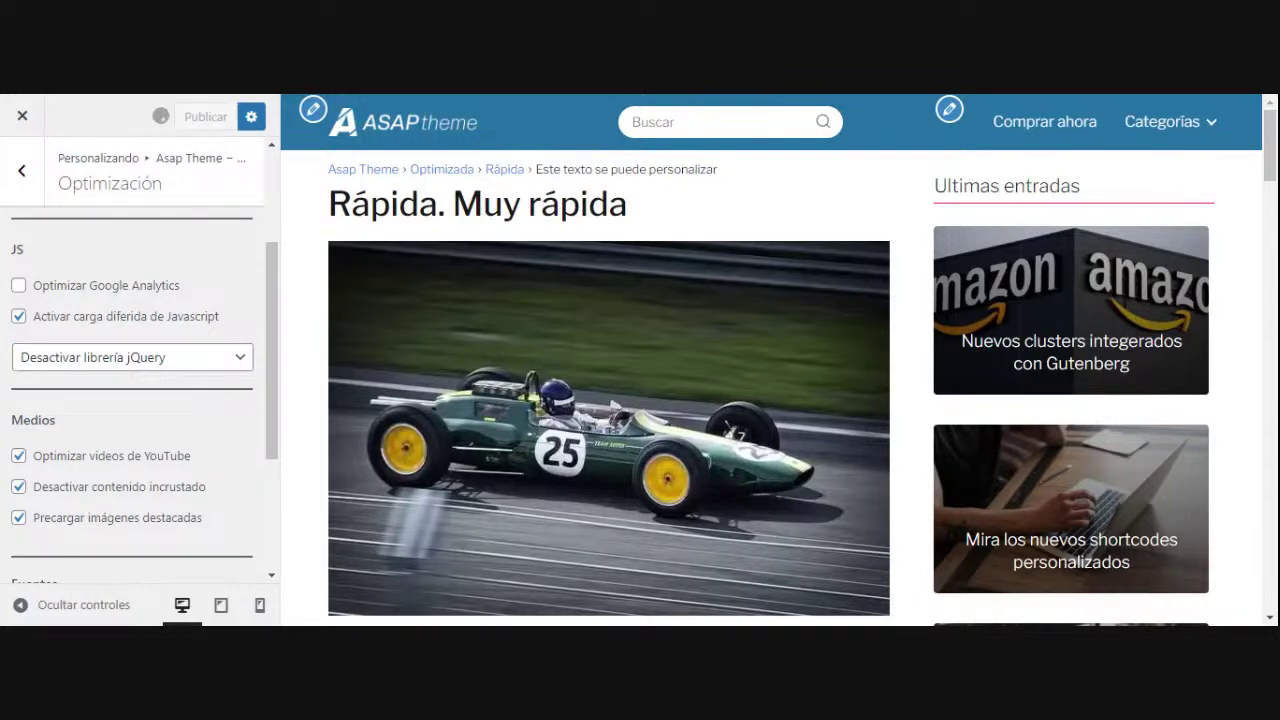
{"action": "left_click", "coordinate": [22, 115]}
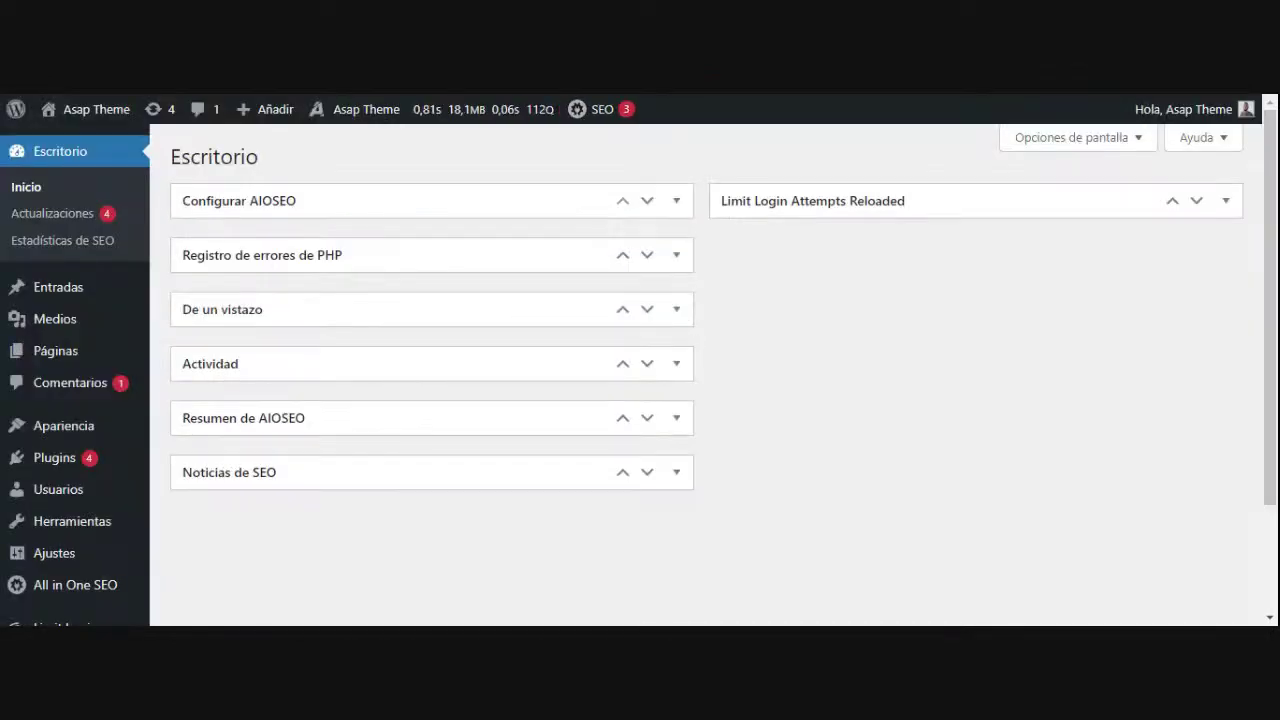
Create a new post and insert a Categorización block in it.
{"action": "mouse_move", "coordinate": [282, 122]}
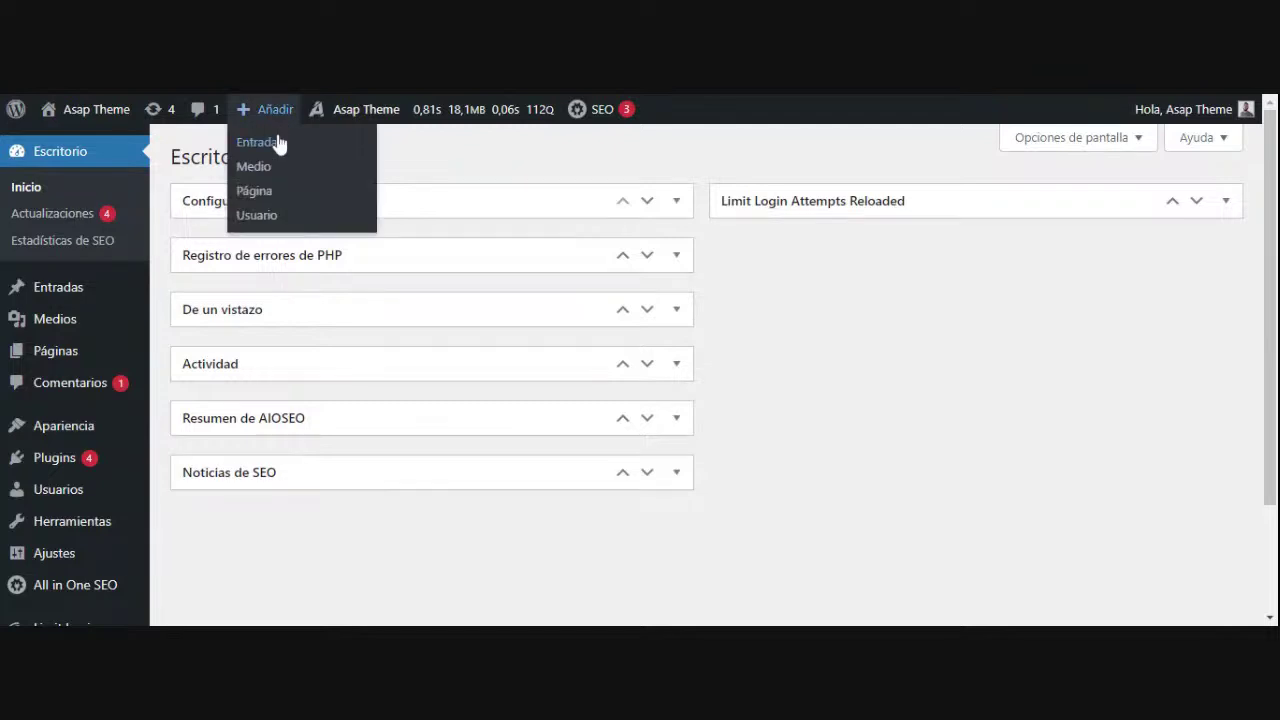
{"action": "left_click", "coordinate": [280, 145]}
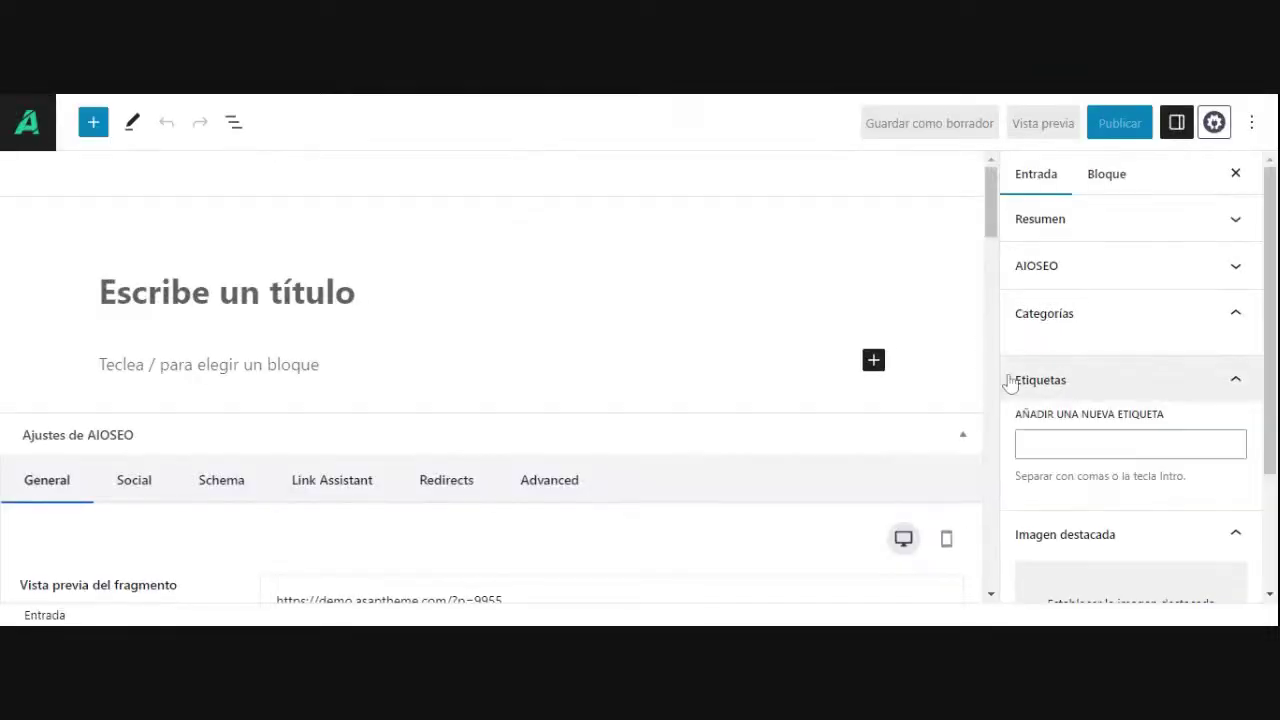
{"action": "scroll", "coordinate": [976, 366], "scroll_direction": "down", "scroll_amount": 1}
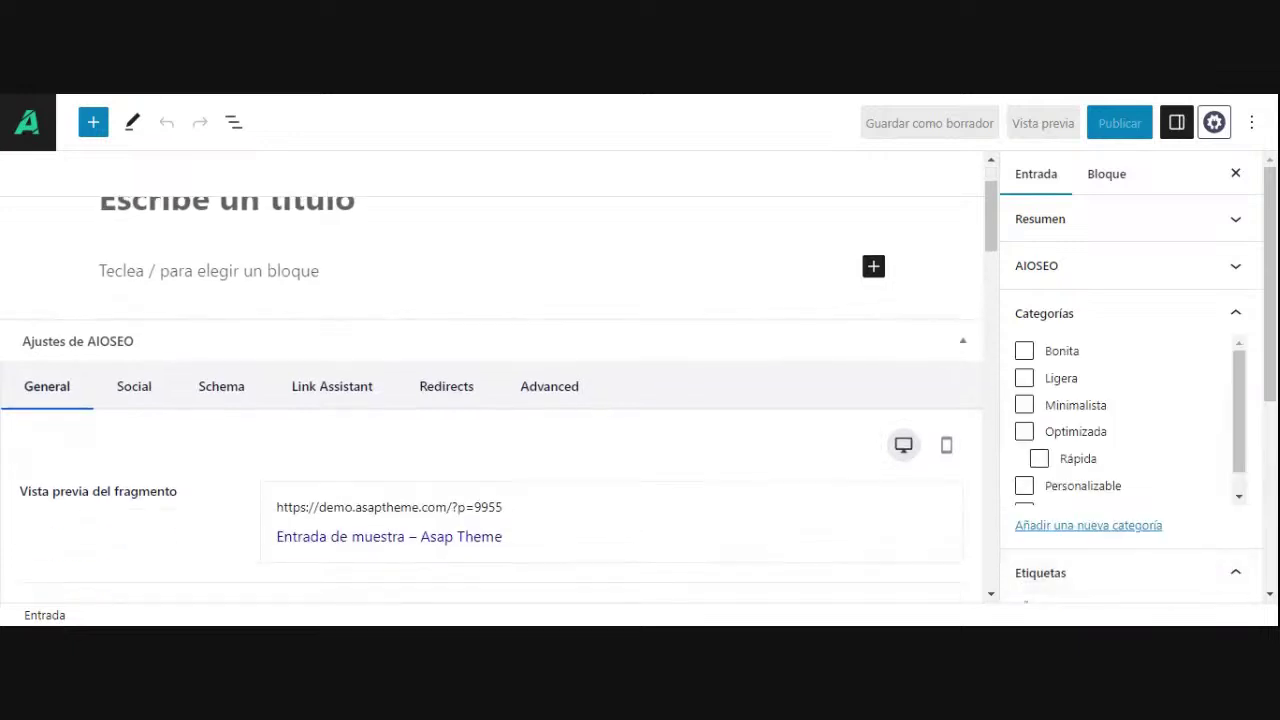
{"action": "left_click", "coordinate": [874, 266]}
{"action": "type", "text": "catego"}
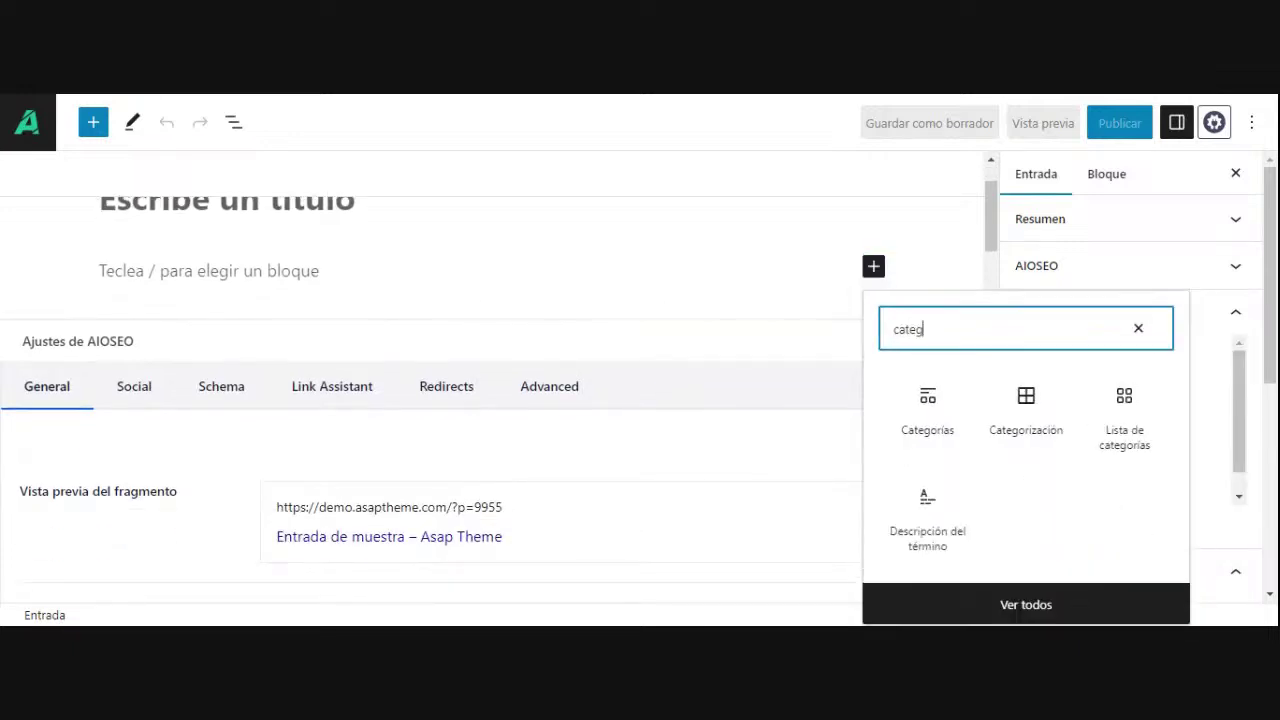
{"action": "left_click", "coordinate": [1026, 405]}
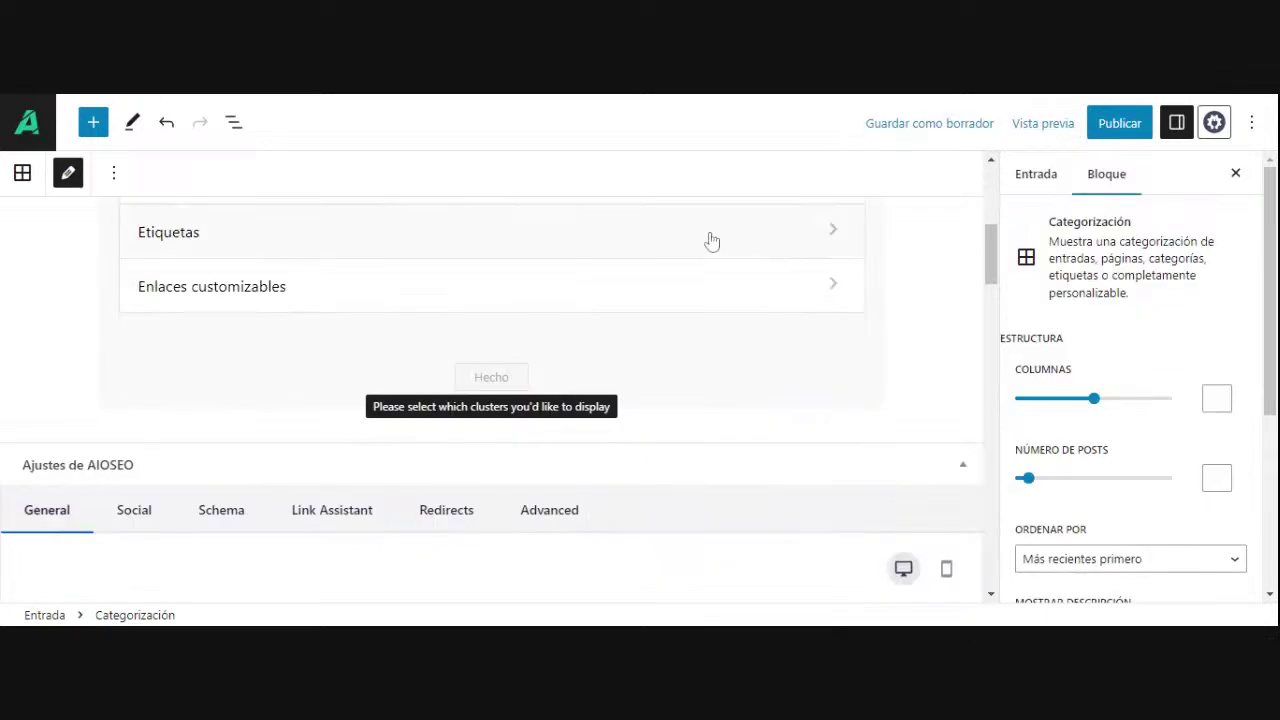
Examine the Categorización block's types and settings, along with the post's Categorías and Etiquetas lists.
{"action": "scroll", "coordinate": [145, 265], "scroll_direction": "up", "scroll_amount": 2}
{"action": "scroll", "coordinate": [1223, 357], "scroll_direction": "down", "scroll_amount": 2}
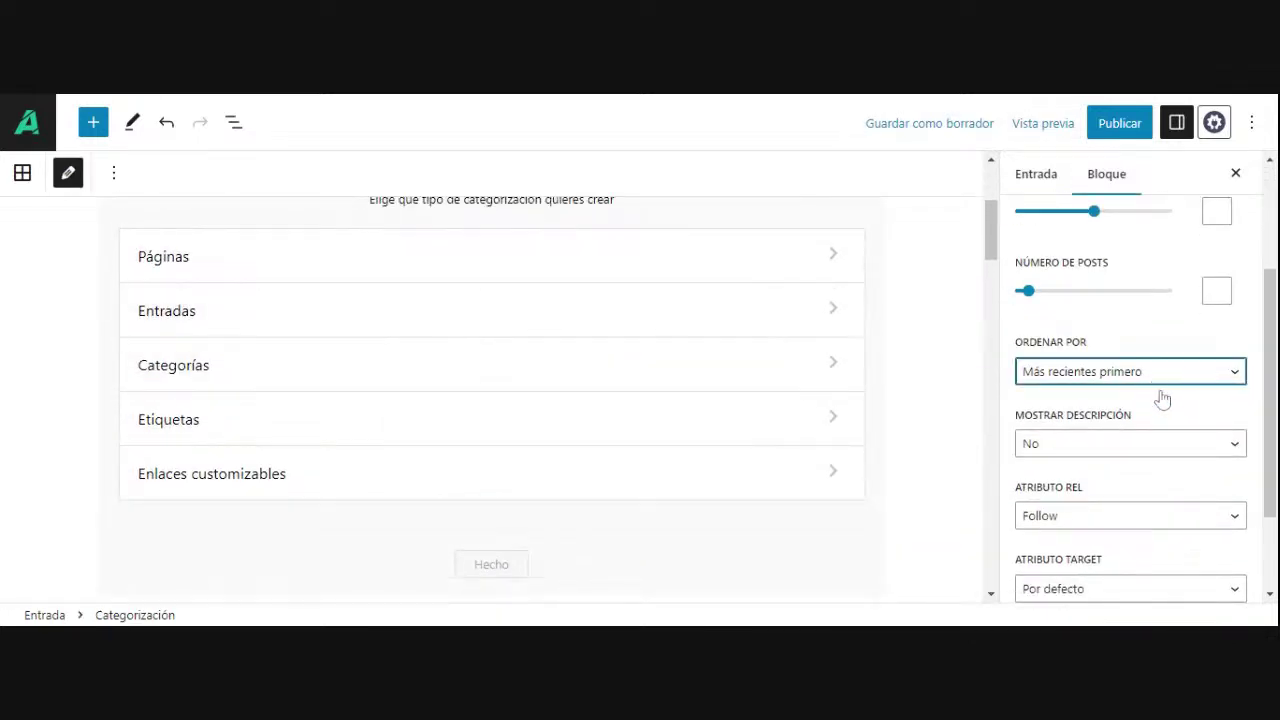
{"action": "left_click", "coordinate": [900, 358]}
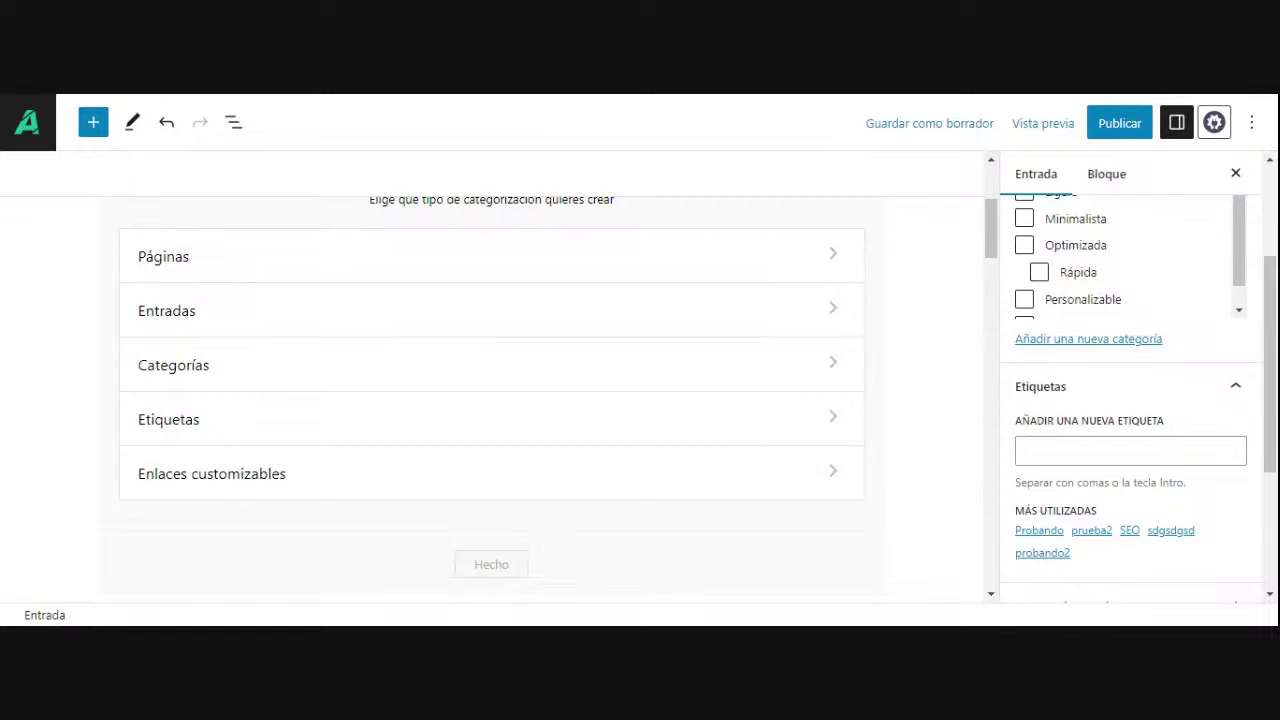
{"action": "scroll", "coordinate": [1170, 422], "scroll_direction": "up", "scroll_amount": 2}
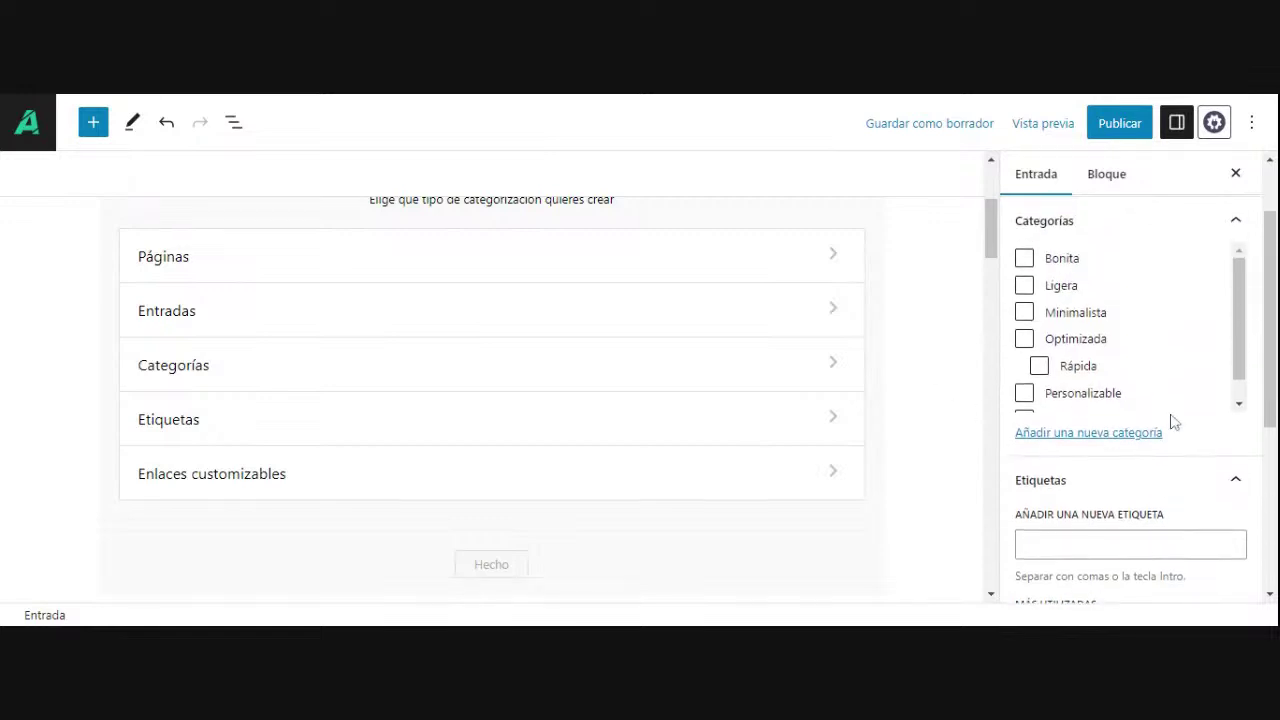
{"action": "scroll", "coordinate": [1169, 420], "scroll_direction": "down", "scroll_amount": 1}
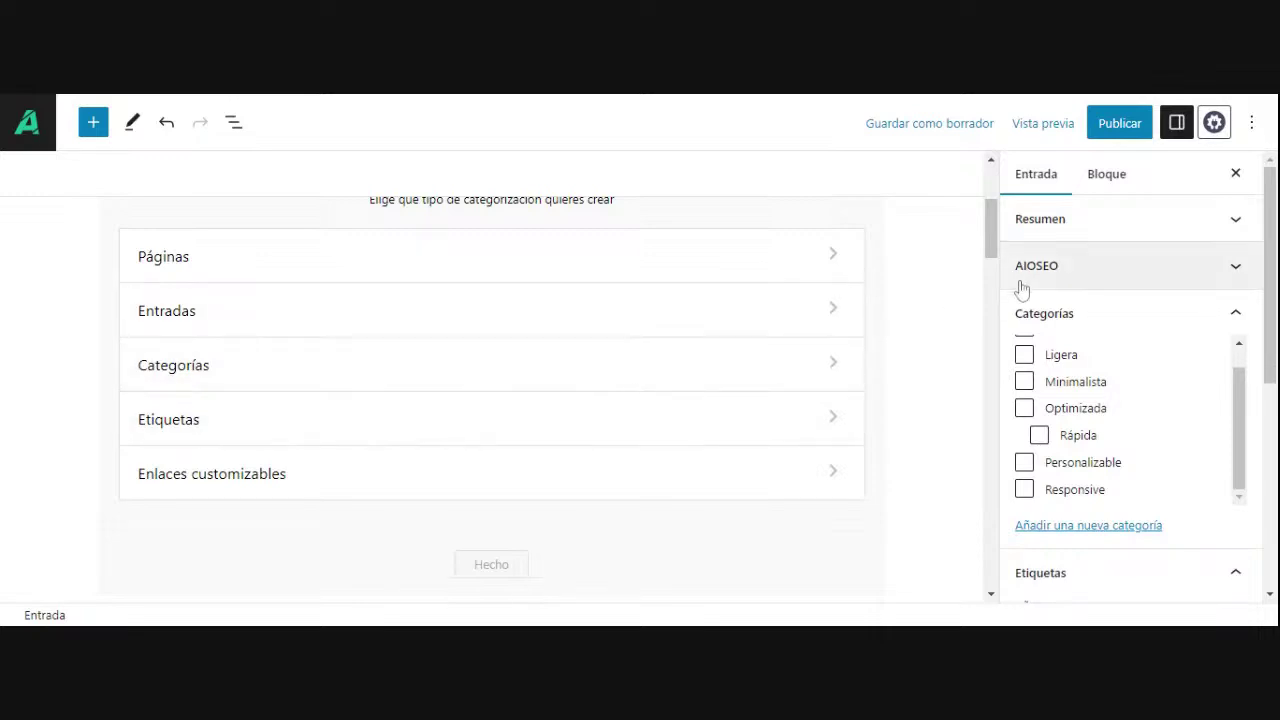
{"action": "scroll", "coordinate": [1040, 300], "scroll_direction": "down", "scroll_amount": 2}
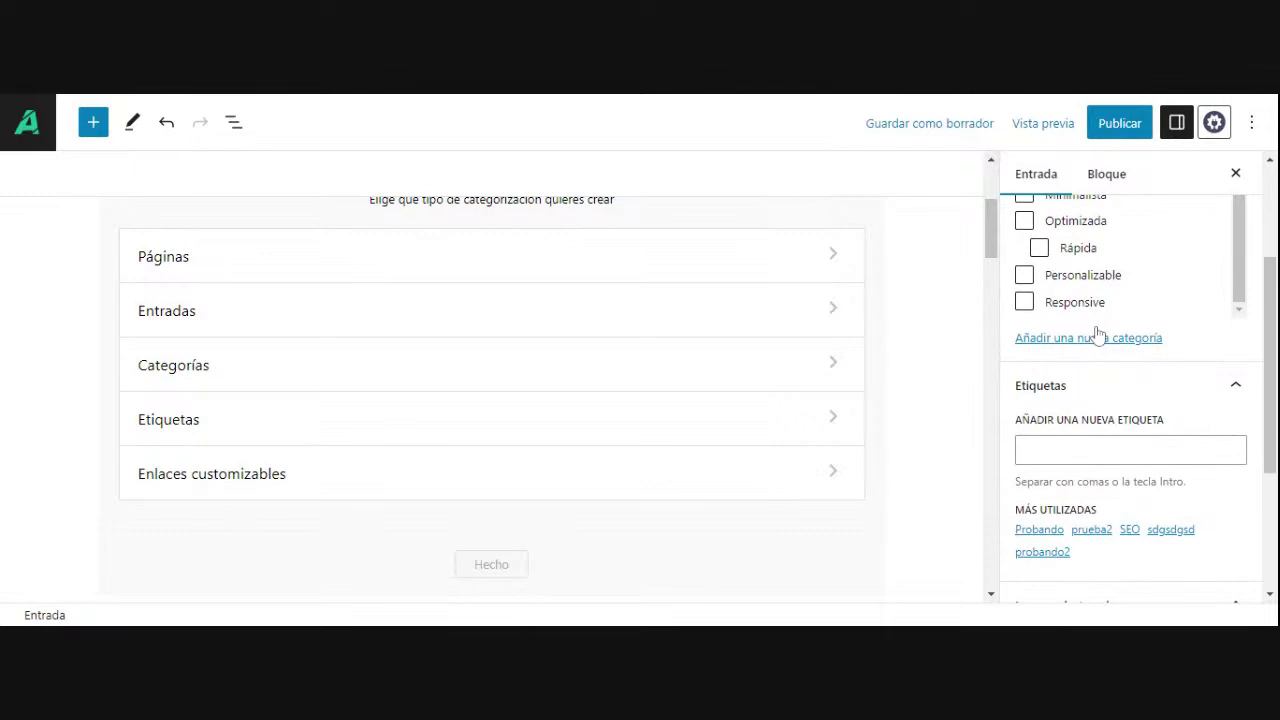
{"action": "scroll", "coordinate": [1100, 354], "scroll_direction": "up", "scroll_amount": 1}
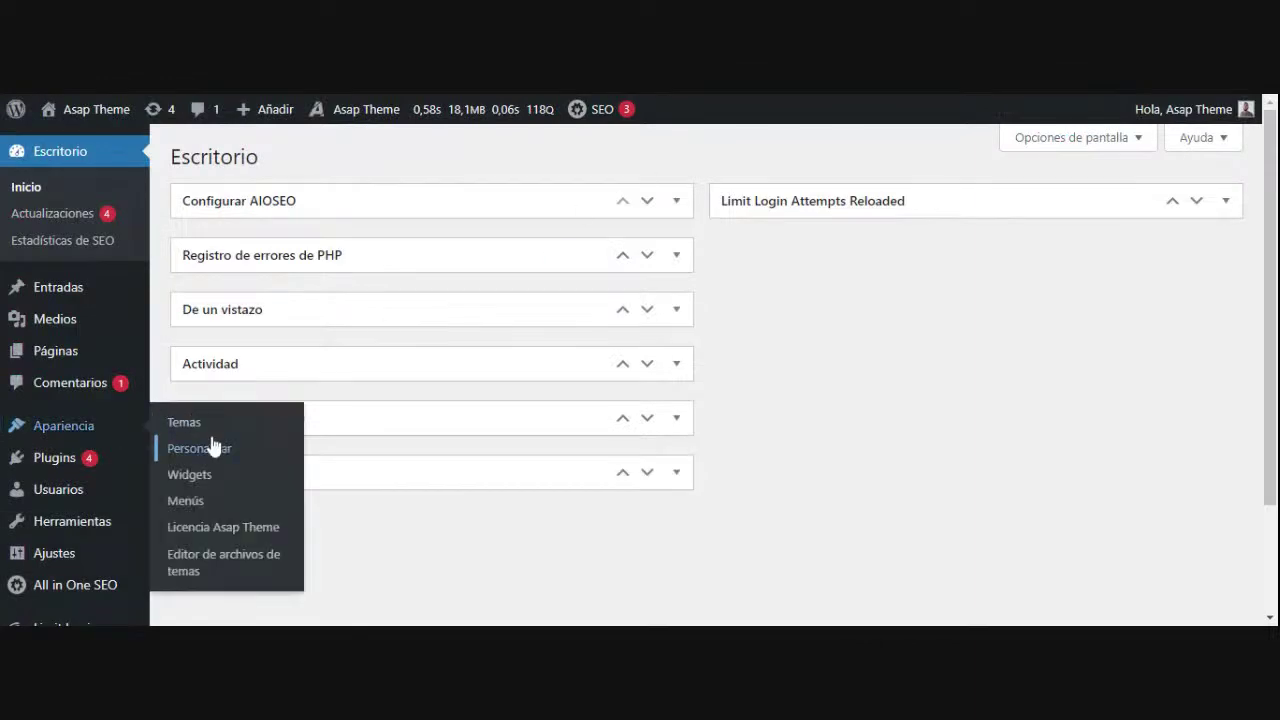
Reopen the customizer from the dashboard and view Otras opciones in Asap Theme – Opciones.
{"action": "left_click", "coordinate": [211, 446]}
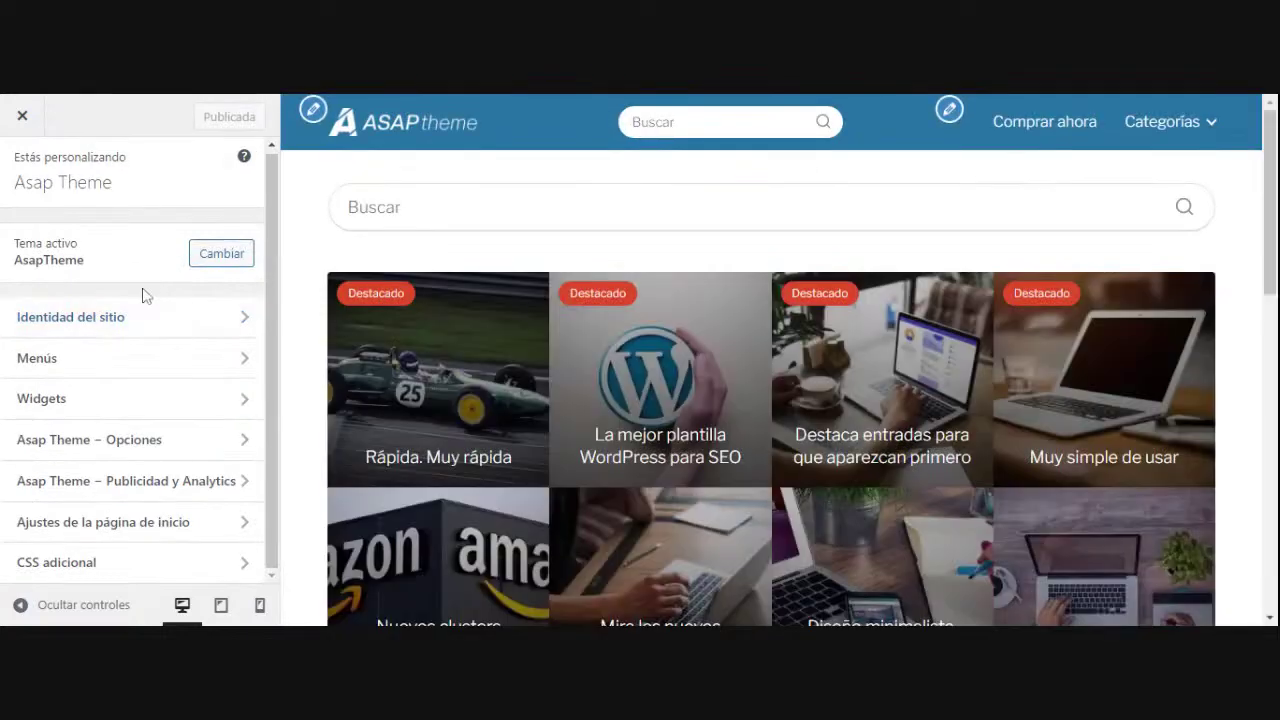
{"action": "left_click", "coordinate": [120, 445]}
{"action": "scroll", "coordinate": [143, 323], "scroll_direction": "down", "scroll_amount": 4}
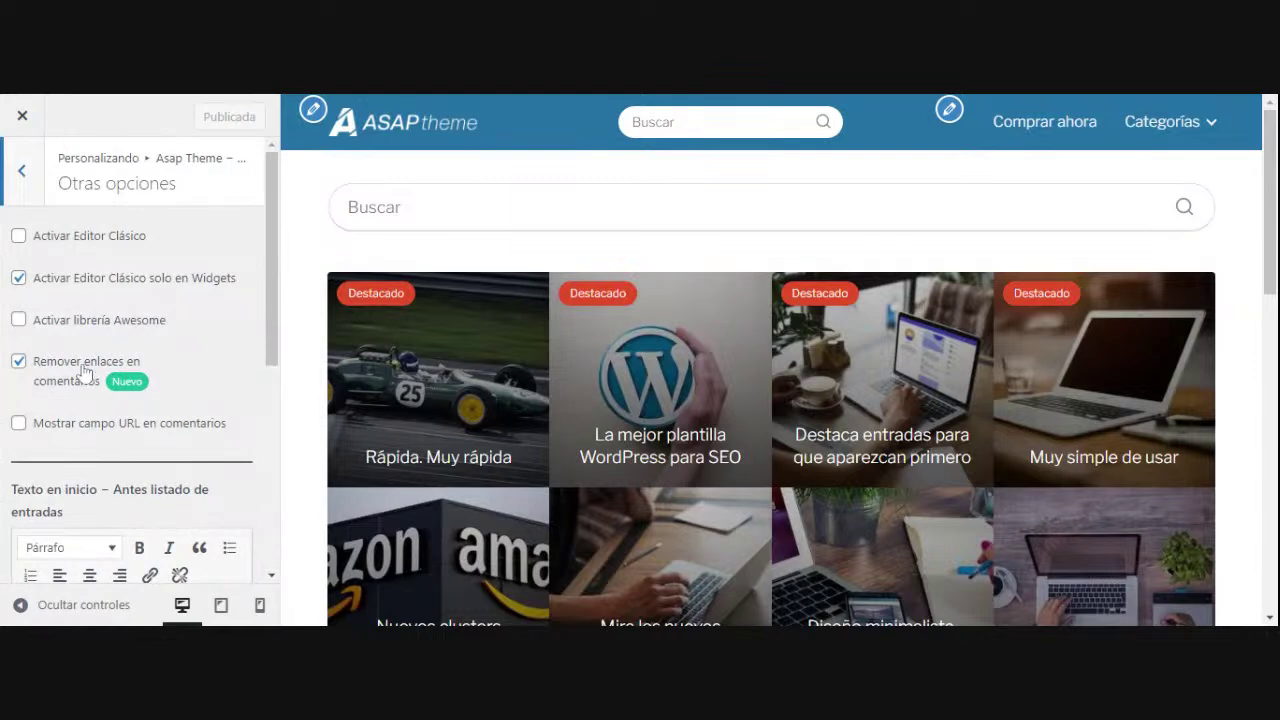
{"action": "left_click", "coordinate": [472, 375]}
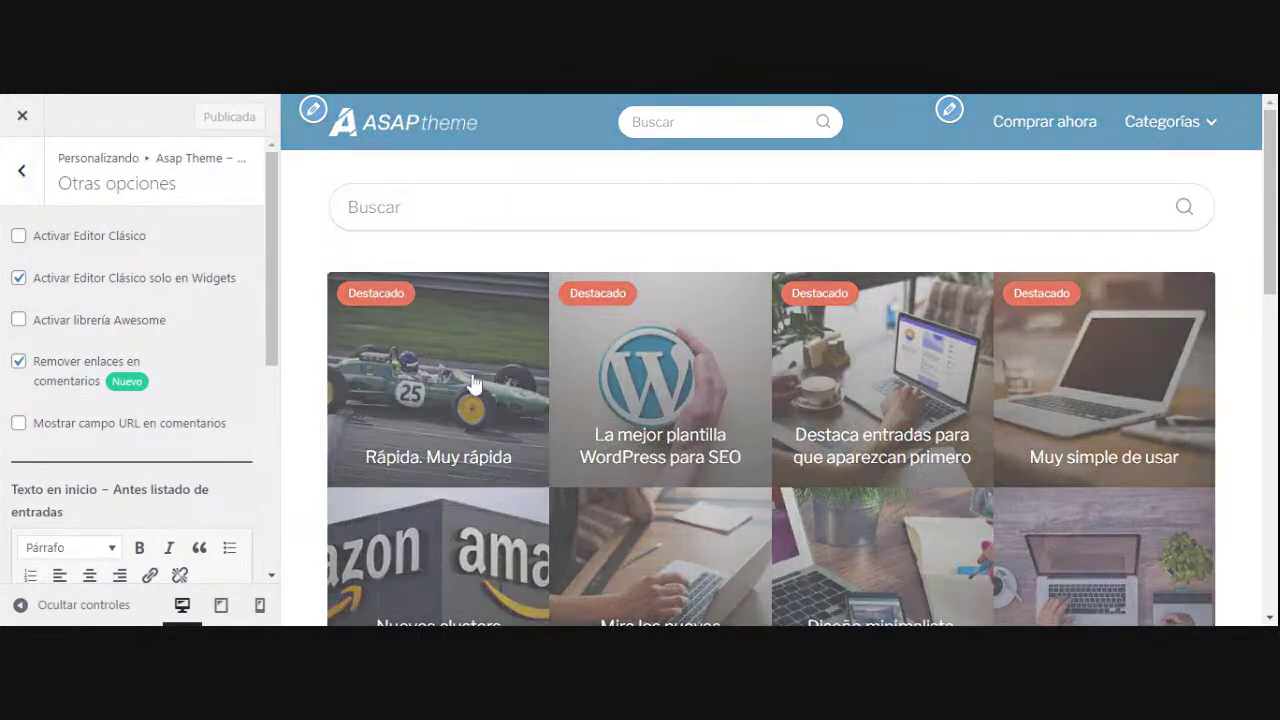
{"action": "scroll", "coordinate": [472, 373], "scroll_direction": "down", "scroll_amount": 15}
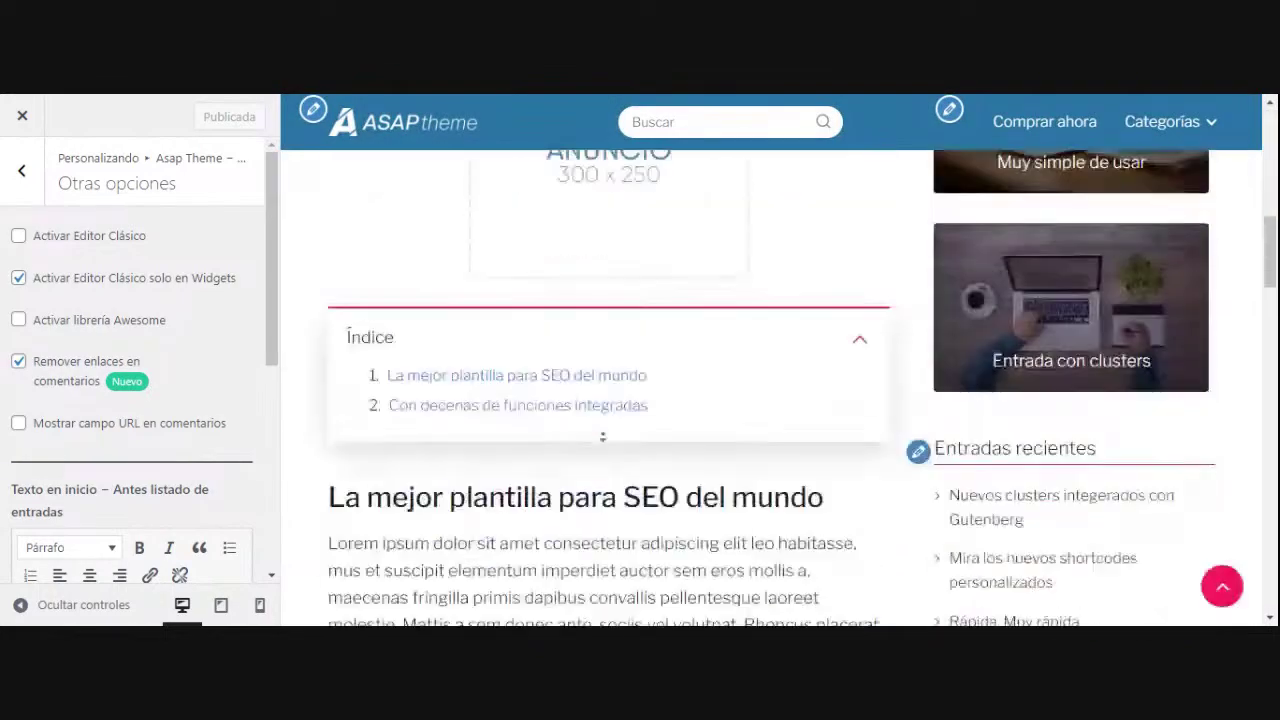
{"action": "left_click", "coordinate": [341, 304]}
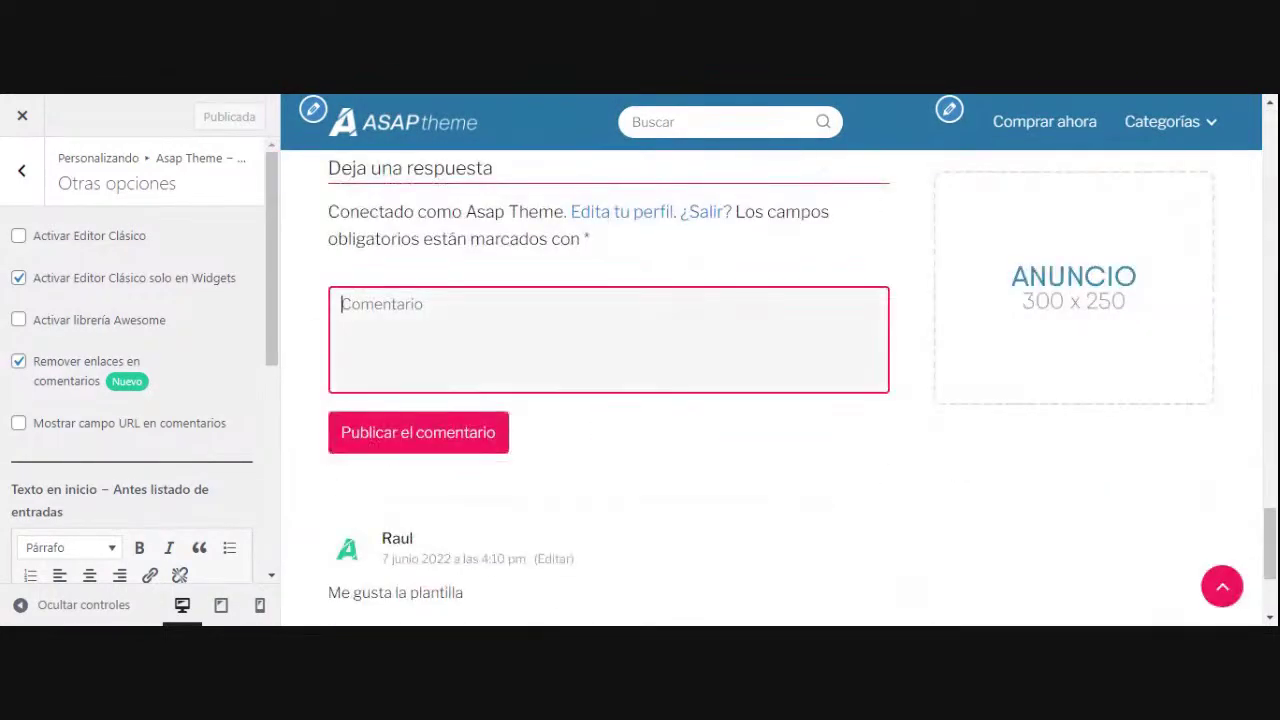
{"action": "type", "text": "https://asaptheme.com"}
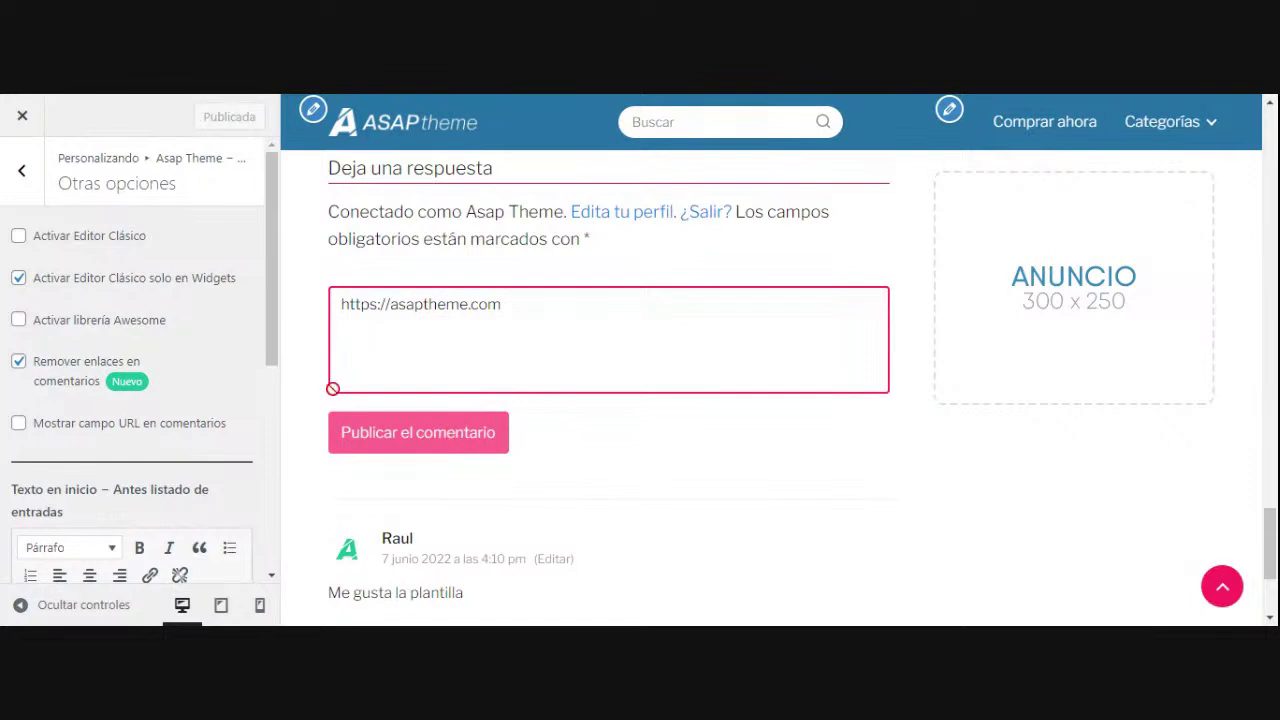
{"action": "scroll", "coordinate": [594, 417], "scroll_direction": "down", "scroll_amount": 2}
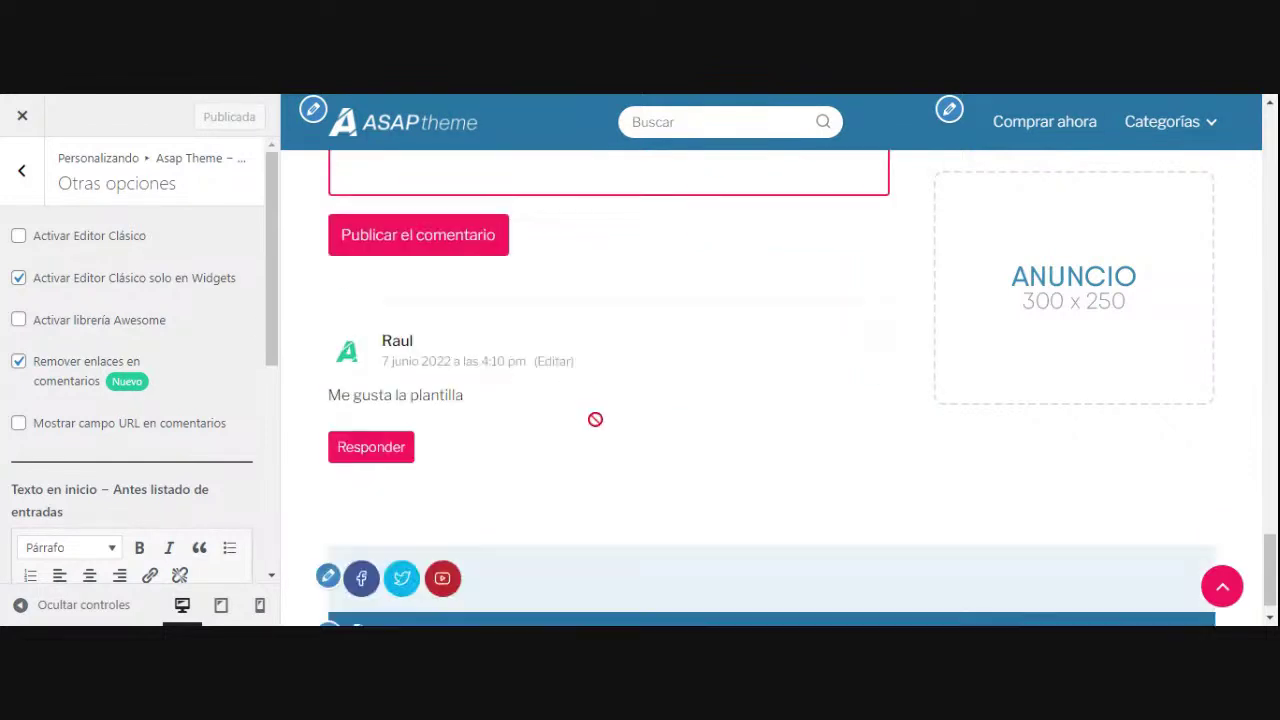
{"action": "scroll", "coordinate": [586, 414], "scroll_direction": "up", "scroll_amount": 2}
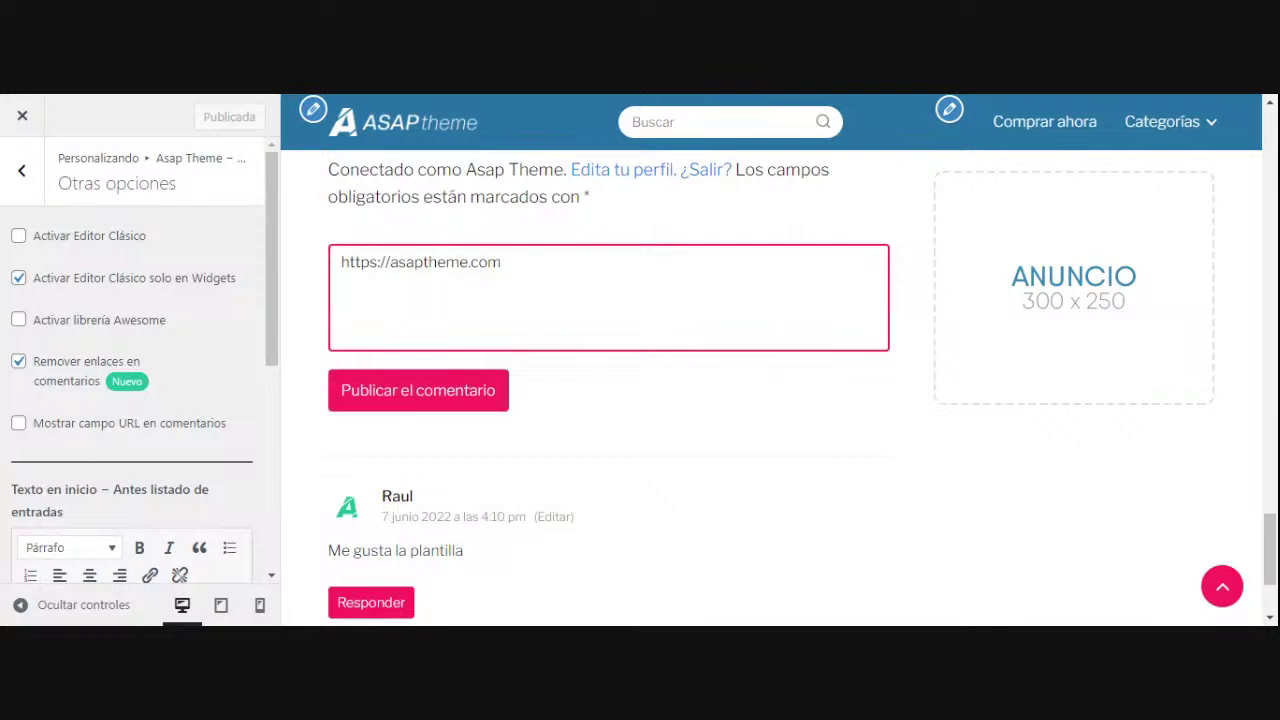
{"action": "left_click_drag", "start_coordinate": [501, 262], "coordinate": [341, 262]}
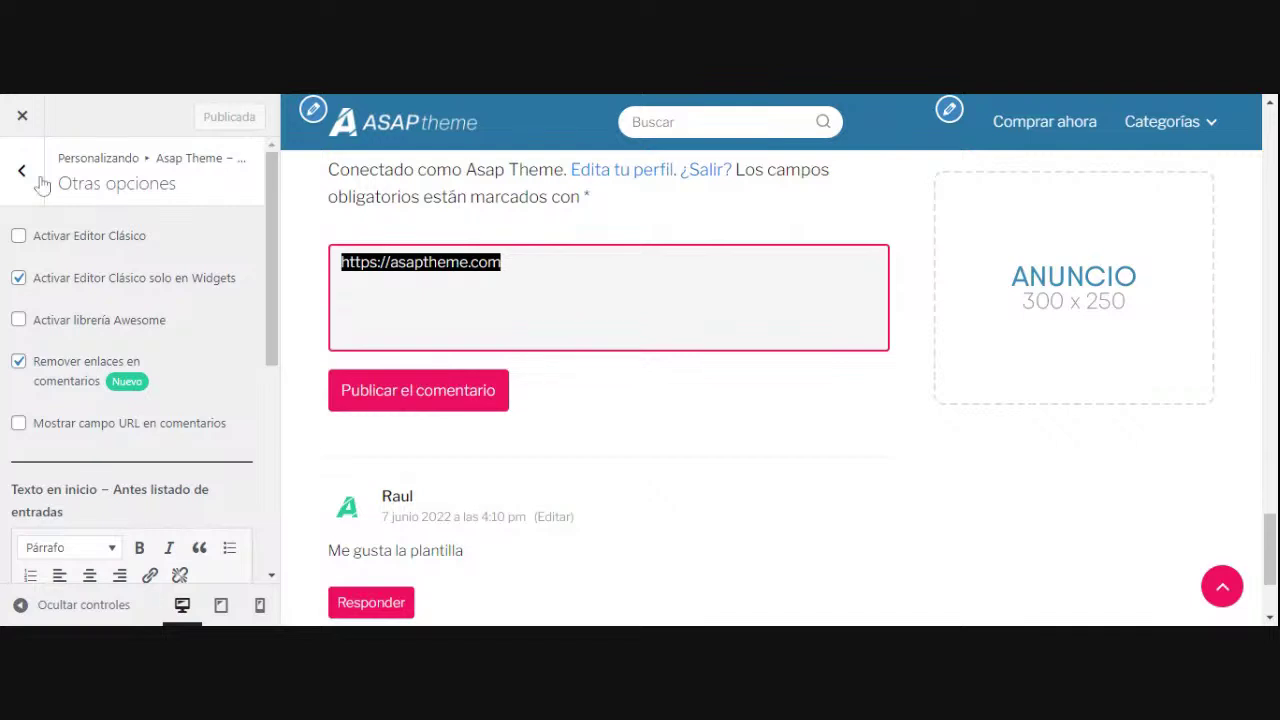
{"action": "left_click", "coordinate": [463, 262]}
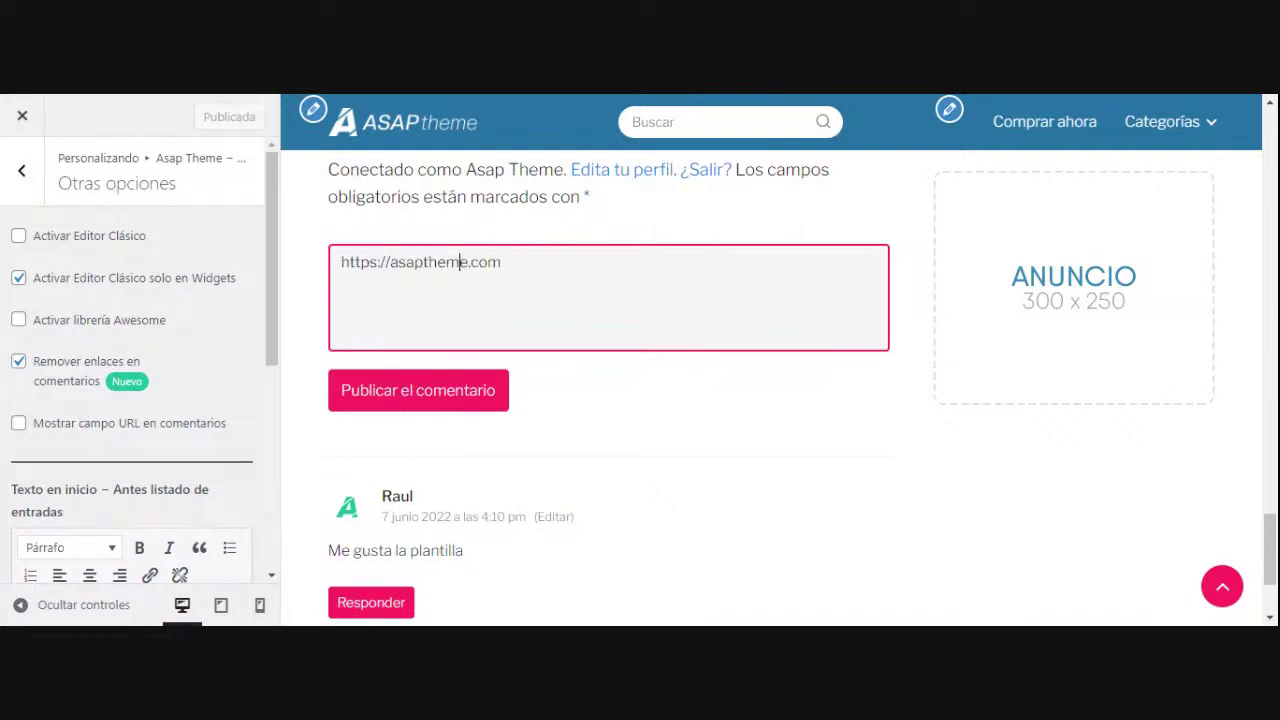
{"action": "triple_click", "coordinate": [463, 262]}
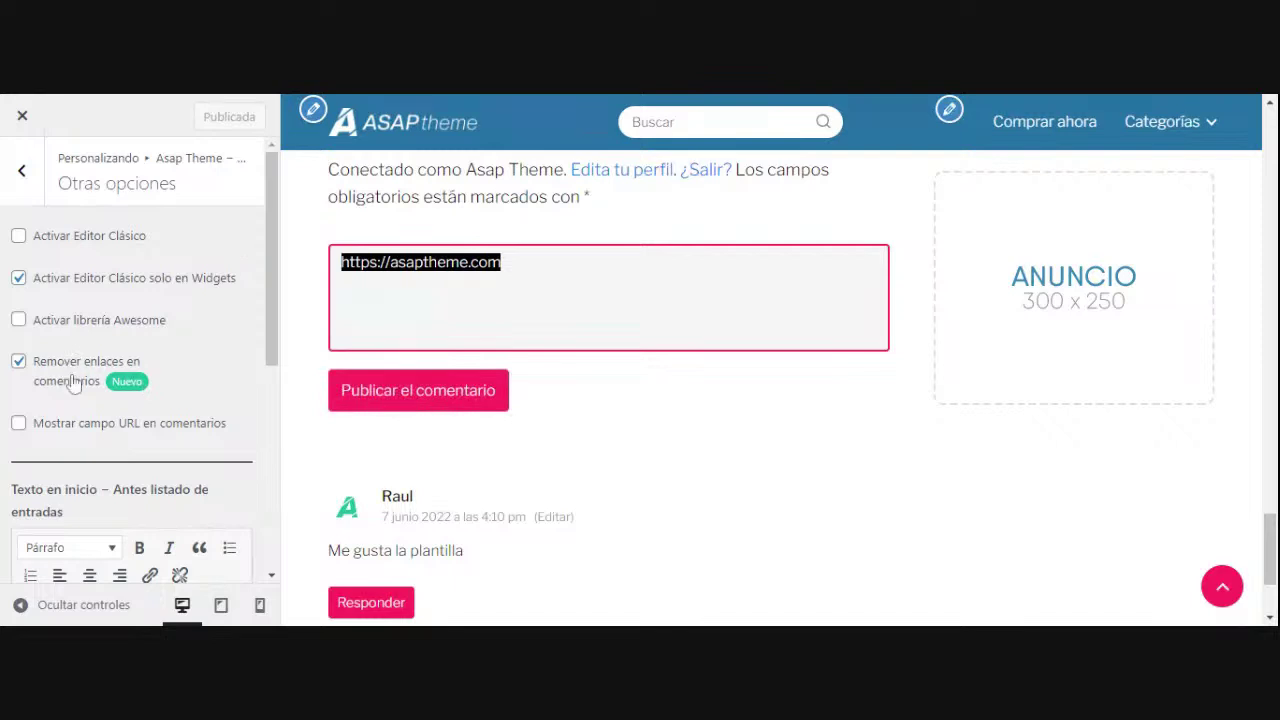
{"action": "left_click", "coordinate": [4, 120]}
{"action": "left_click", "coordinate": [22, 116]}
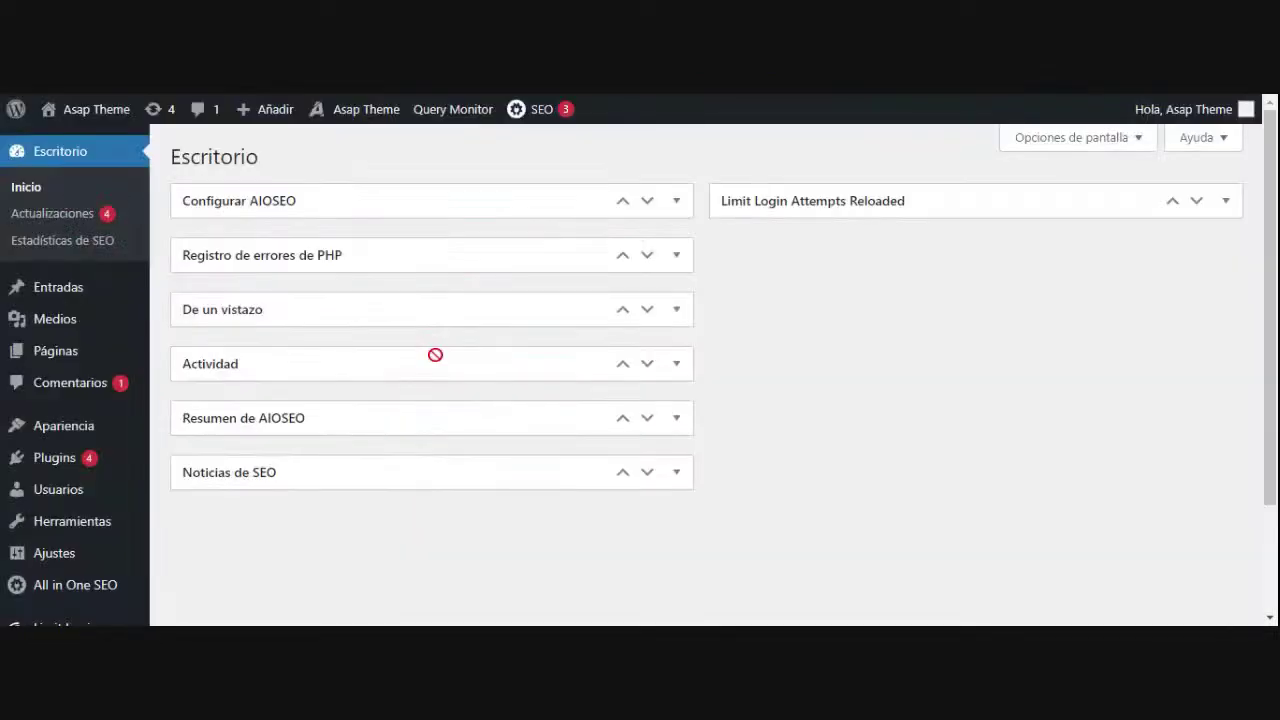
{"action": "left_click", "coordinate": [117, 112]}
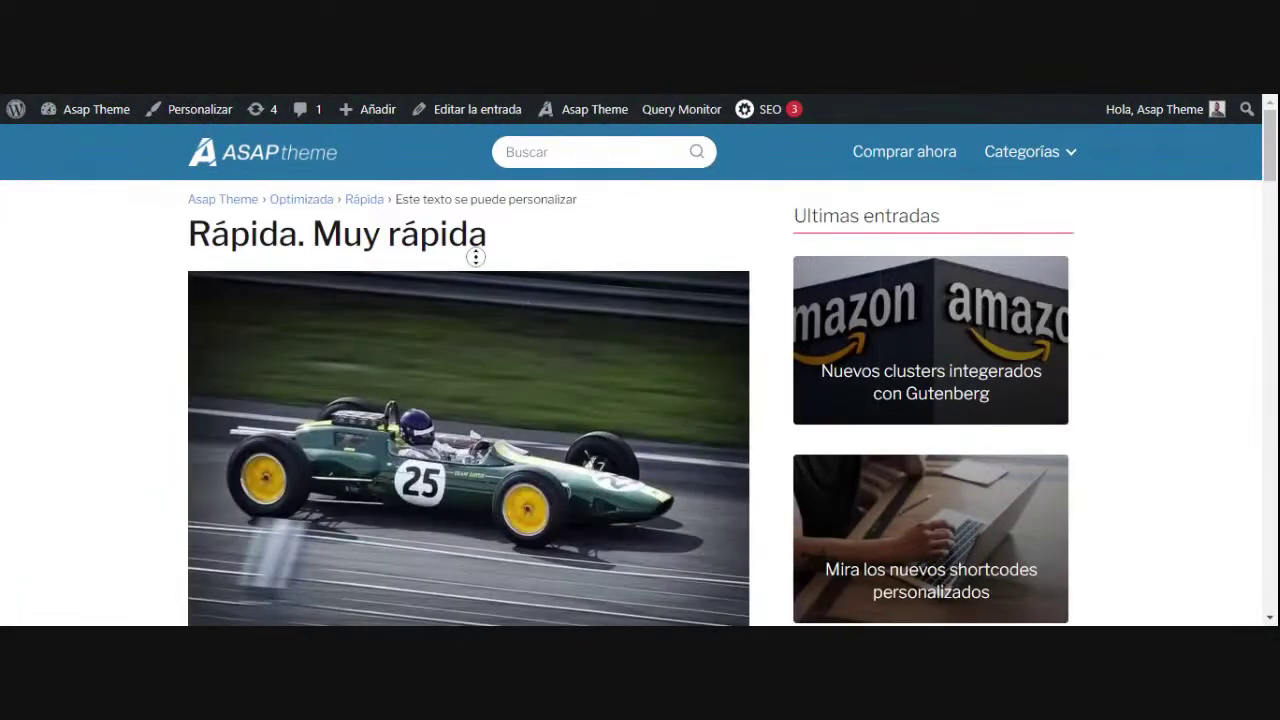
{"action": "scroll", "coordinate": [474, 251], "scroll_direction": "down", "scroll_amount": 10}
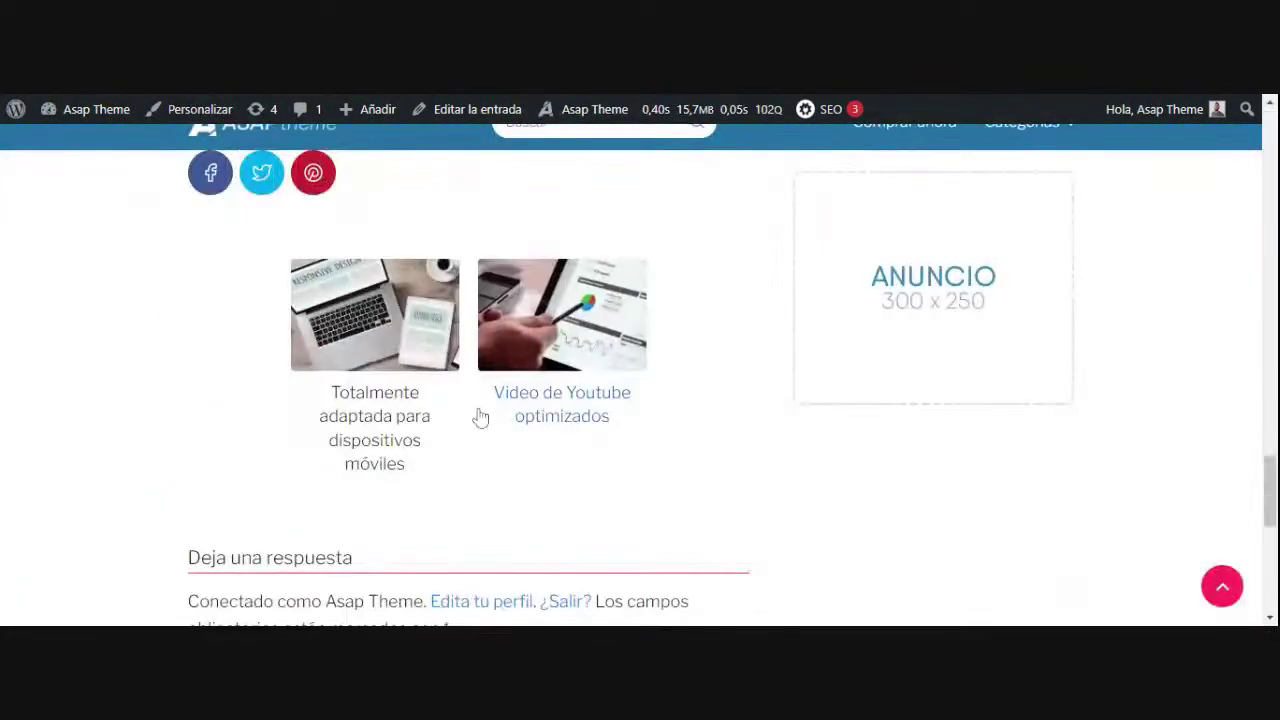
{"action": "scroll", "coordinate": [480, 418], "scroll_direction": "down", "scroll_amount": 4}
{"action": "left_click", "coordinate": [474, 390]}
{"action": "type", "text": "https:"}
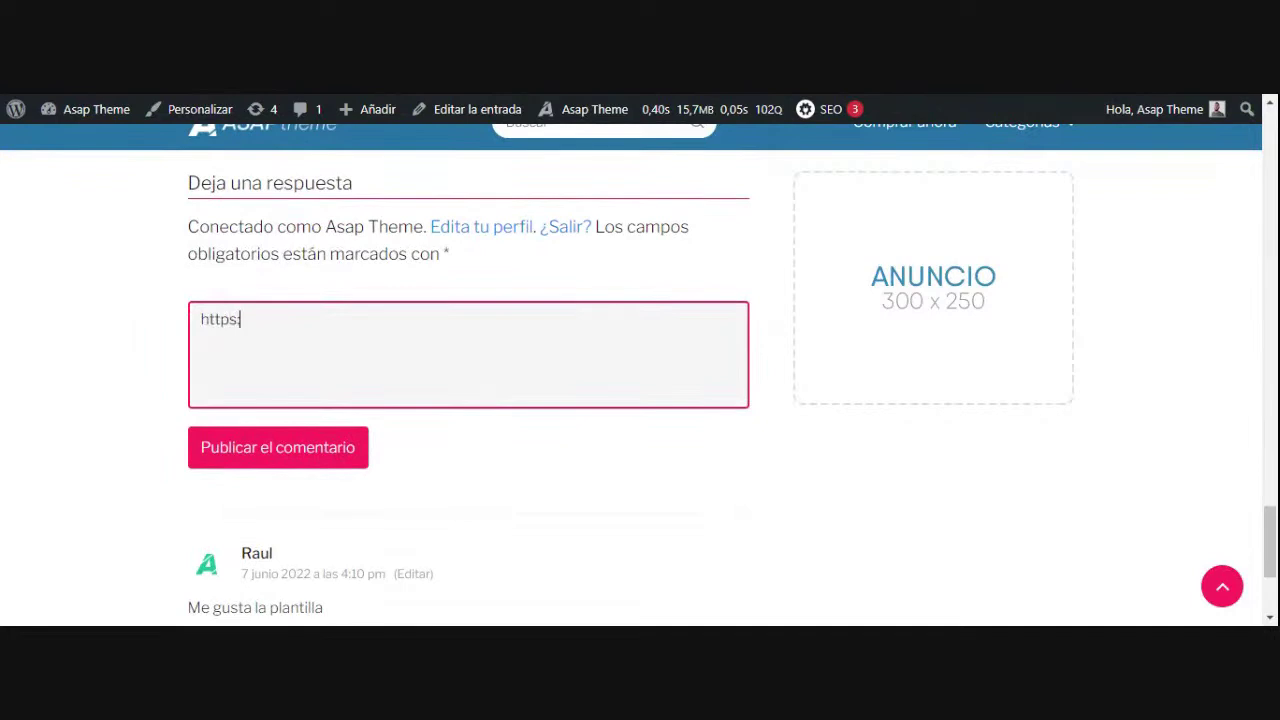
{"action": "type", "text": "//asaptheme.com"}
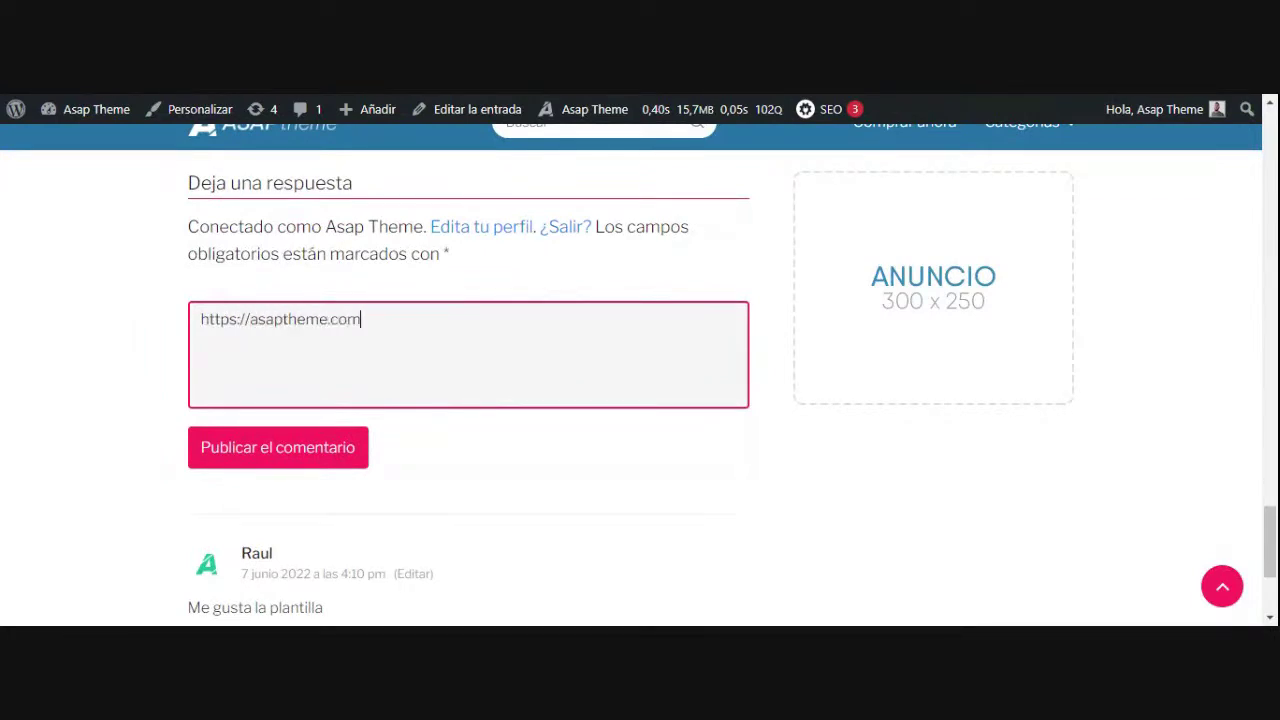
{"action": "left_click", "coordinate": [237, 468]}
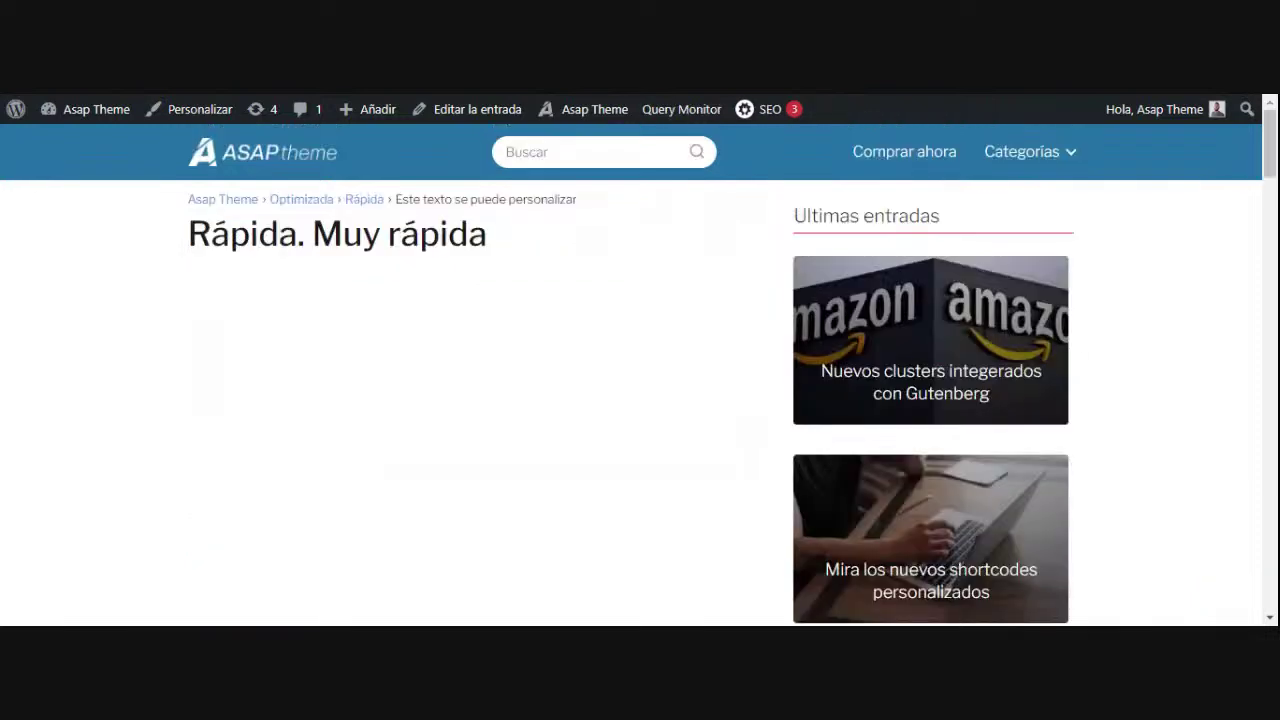
Check how the URL appears in the published comment, and reopen the customizer from the post.
{"action": "triple_click", "coordinate": [277, 363]}
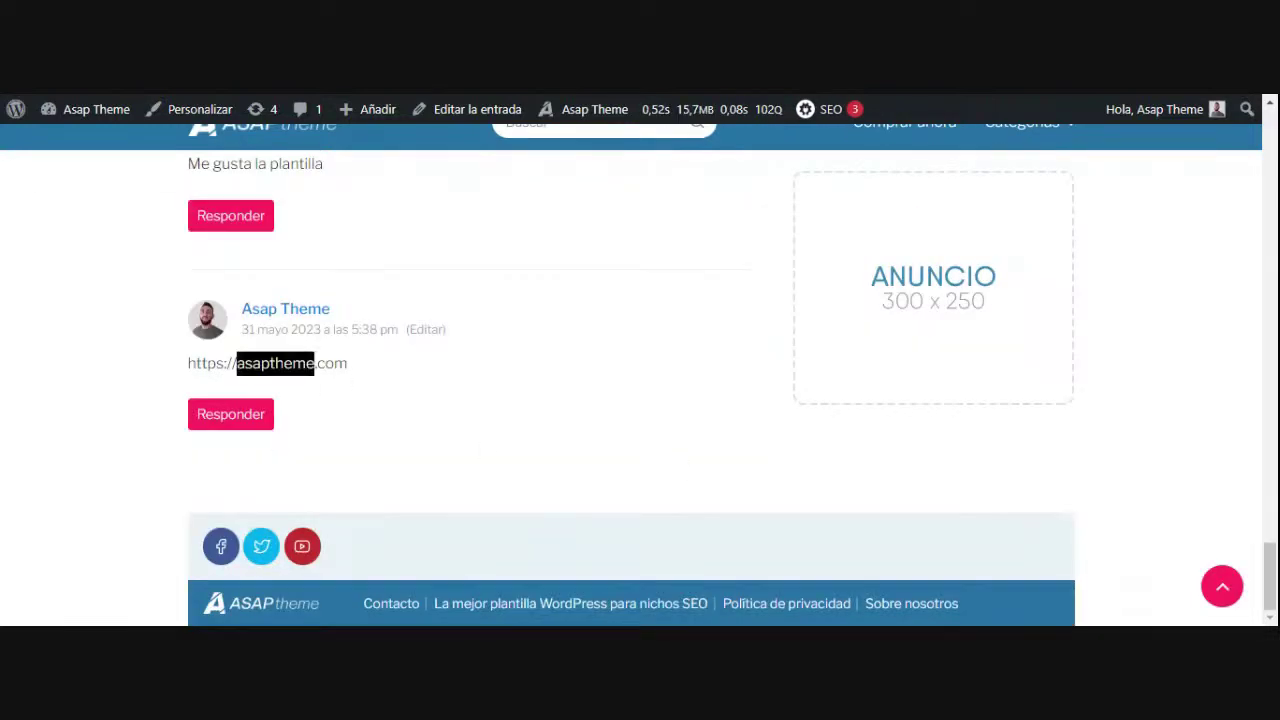
{"action": "left_click", "coordinate": [417, 468]}
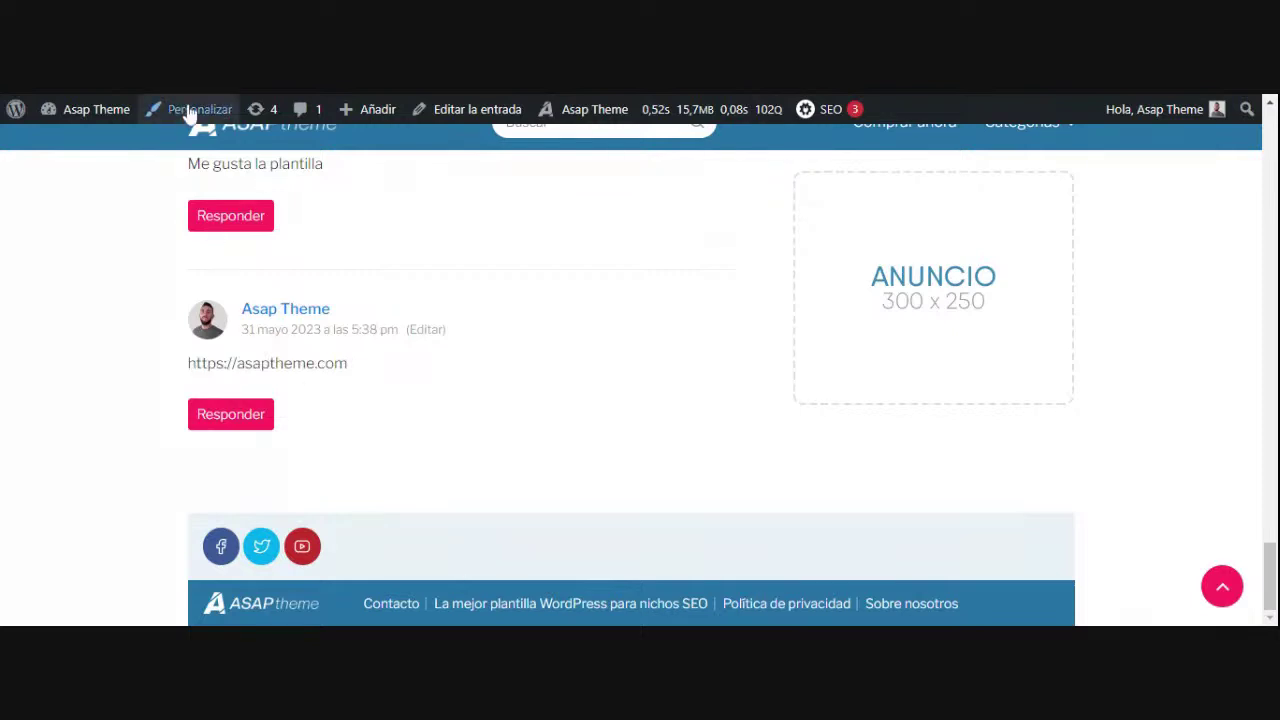
{"action": "left_click", "coordinate": [188, 108]}
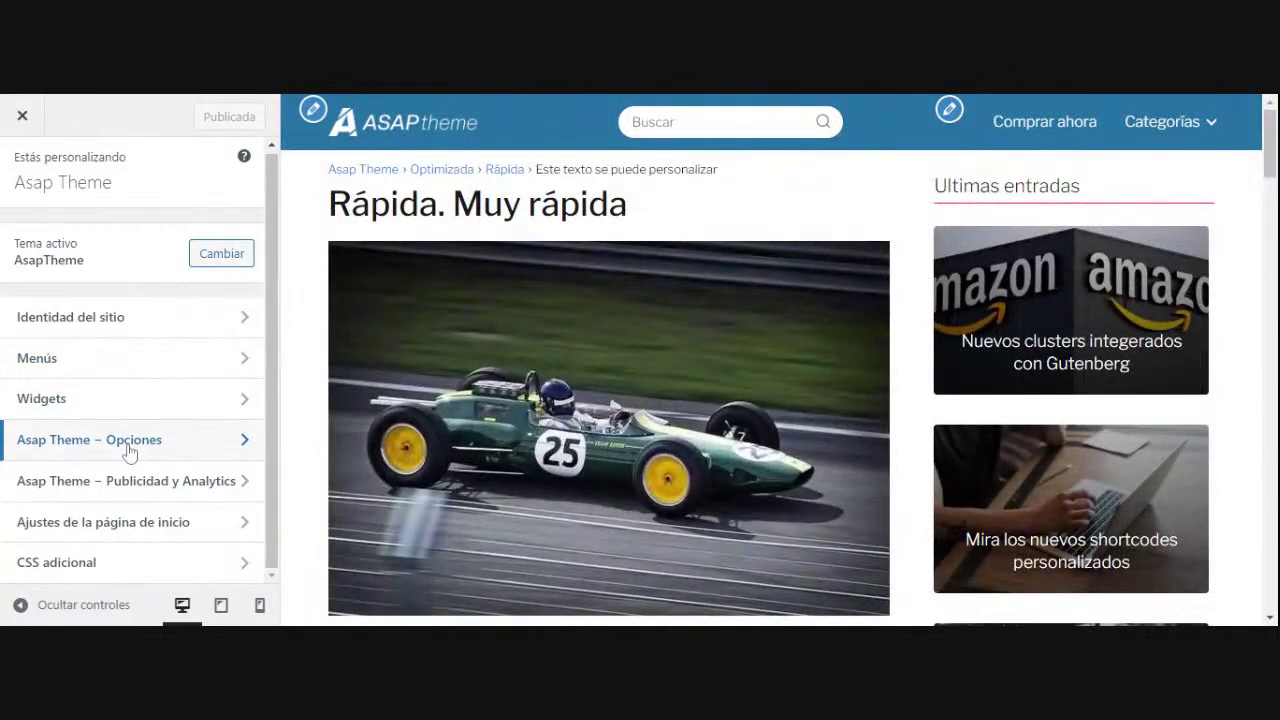
Turn off Remover enlaces en comentarios in Otras opciones of Asap Theme – Opciones and publish the change.
{"action": "left_click", "coordinate": [128, 445]}
{"action": "scroll", "coordinate": [118, 262], "scroll_direction": "down", "scroll_amount": 3}
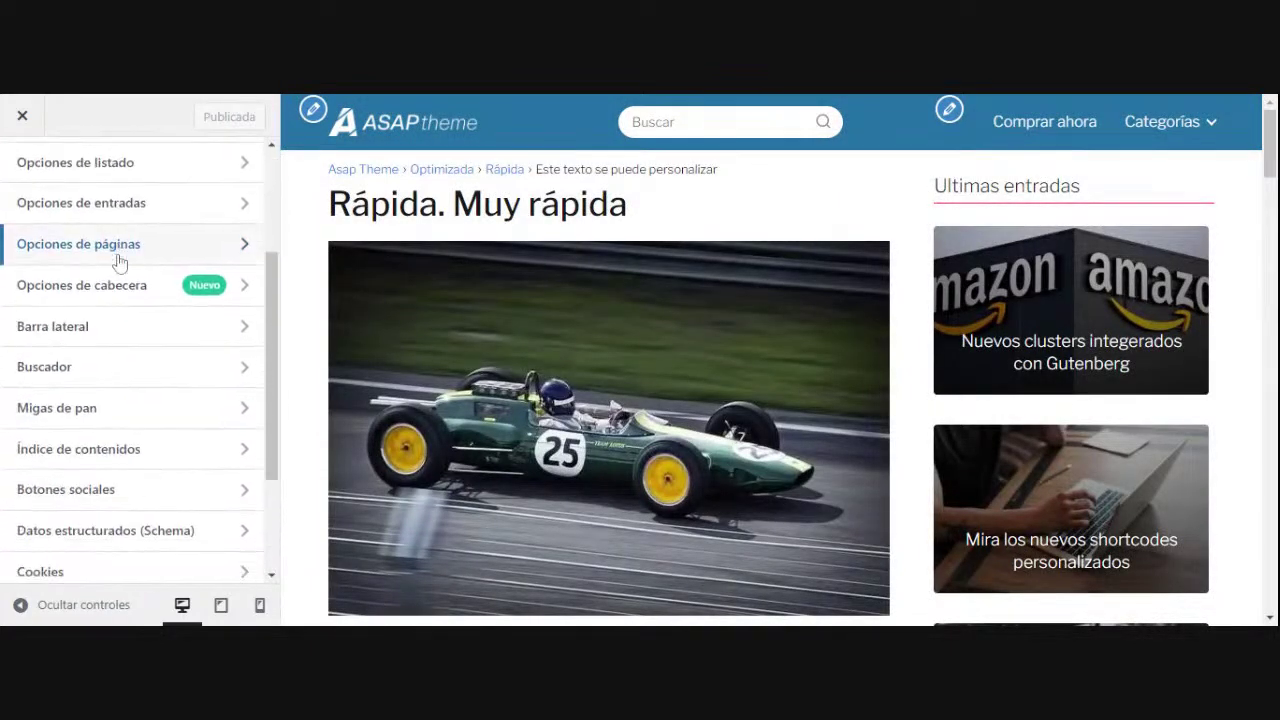
{"action": "scroll", "coordinate": [130, 380], "scroll_direction": "down", "scroll_amount": 3}
{"action": "left_click", "coordinate": [142, 526]}
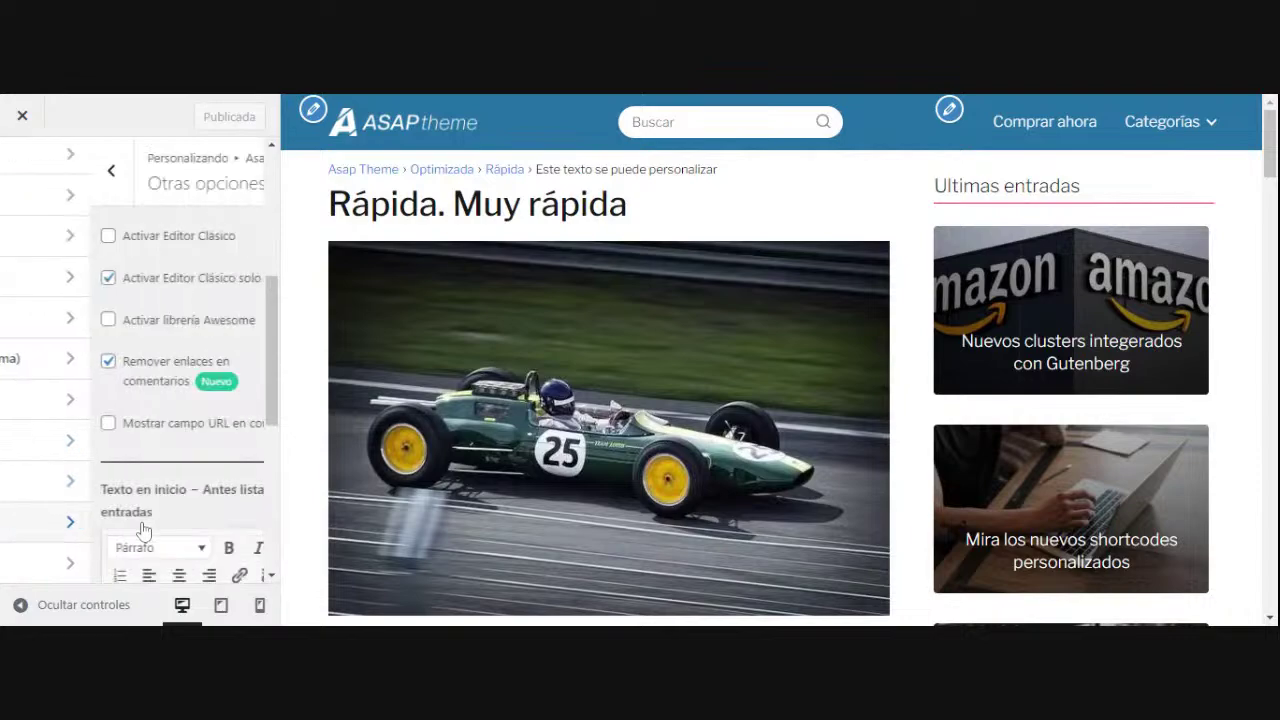
{"action": "left_click", "coordinate": [86, 365]}
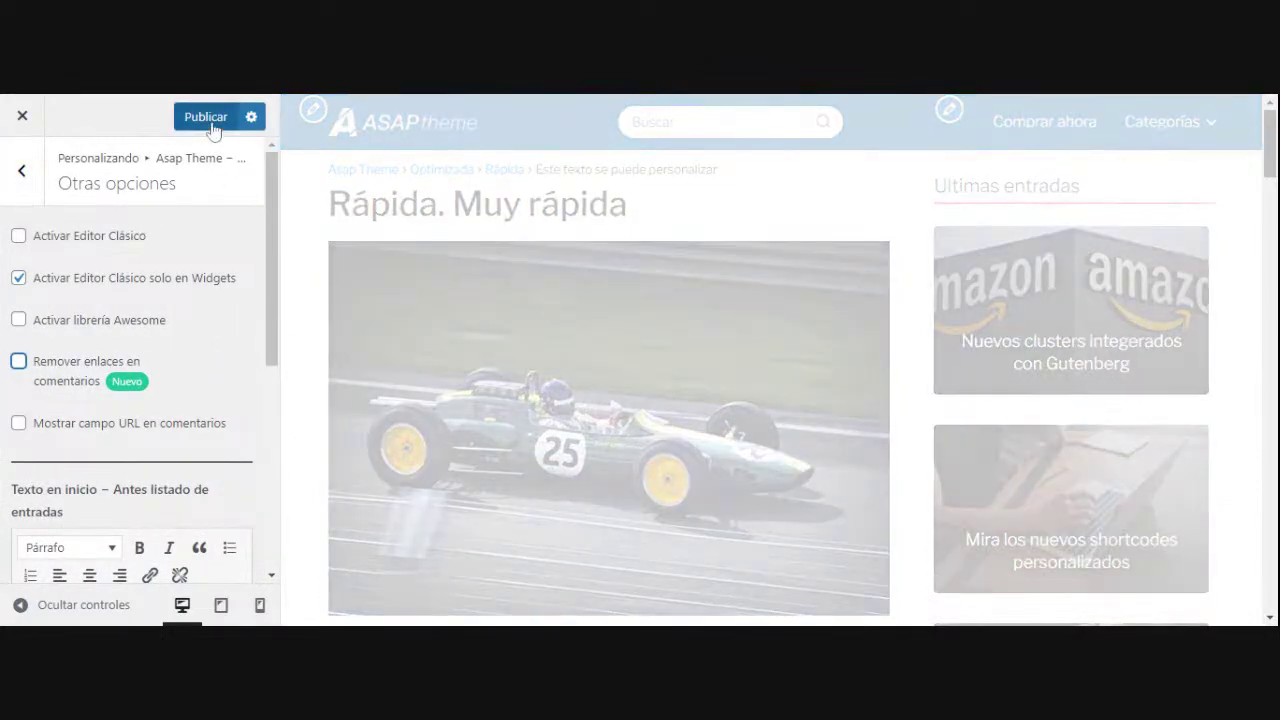
{"action": "left_click", "coordinate": [210, 120]}
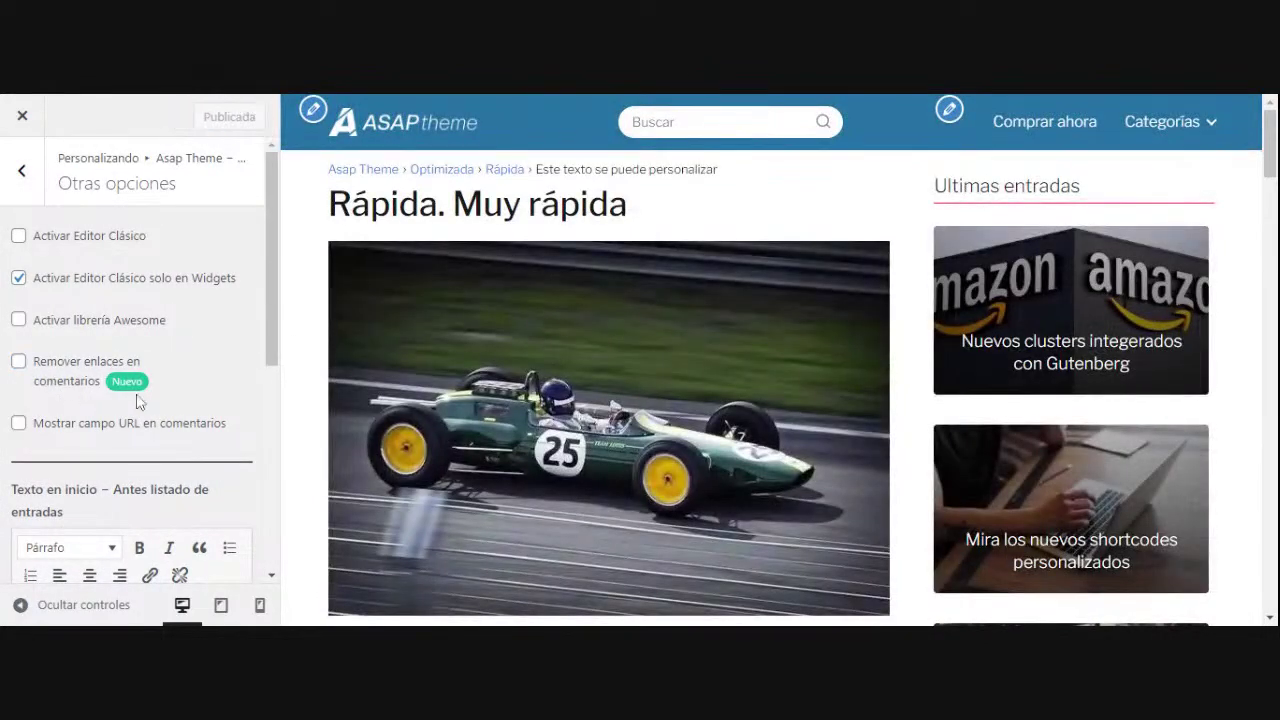
Close the customizer and check how the URL appears in the published comment on the "Rápida. Muy rápida" post.
{"action": "left_click", "coordinate": [22, 118]}
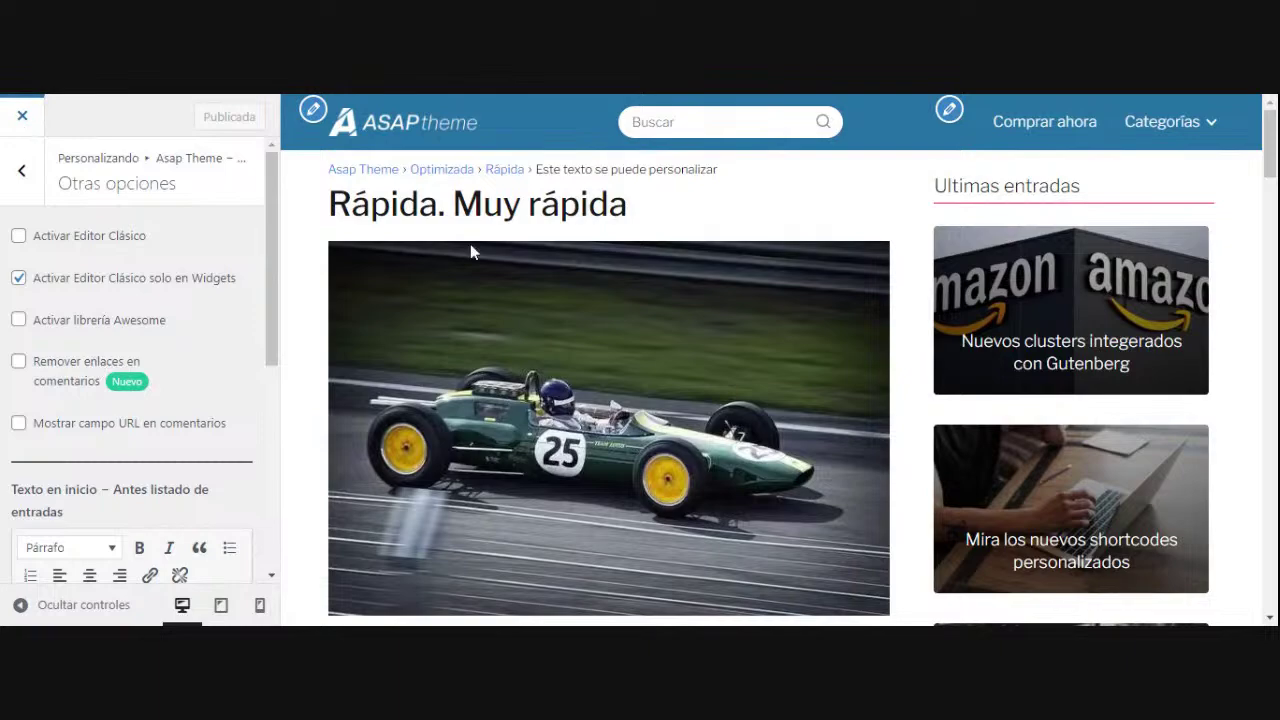
{"action": "scroll", "coordinate": [466, 380], "scroll_direction": "down", "scroll_amount": 15}
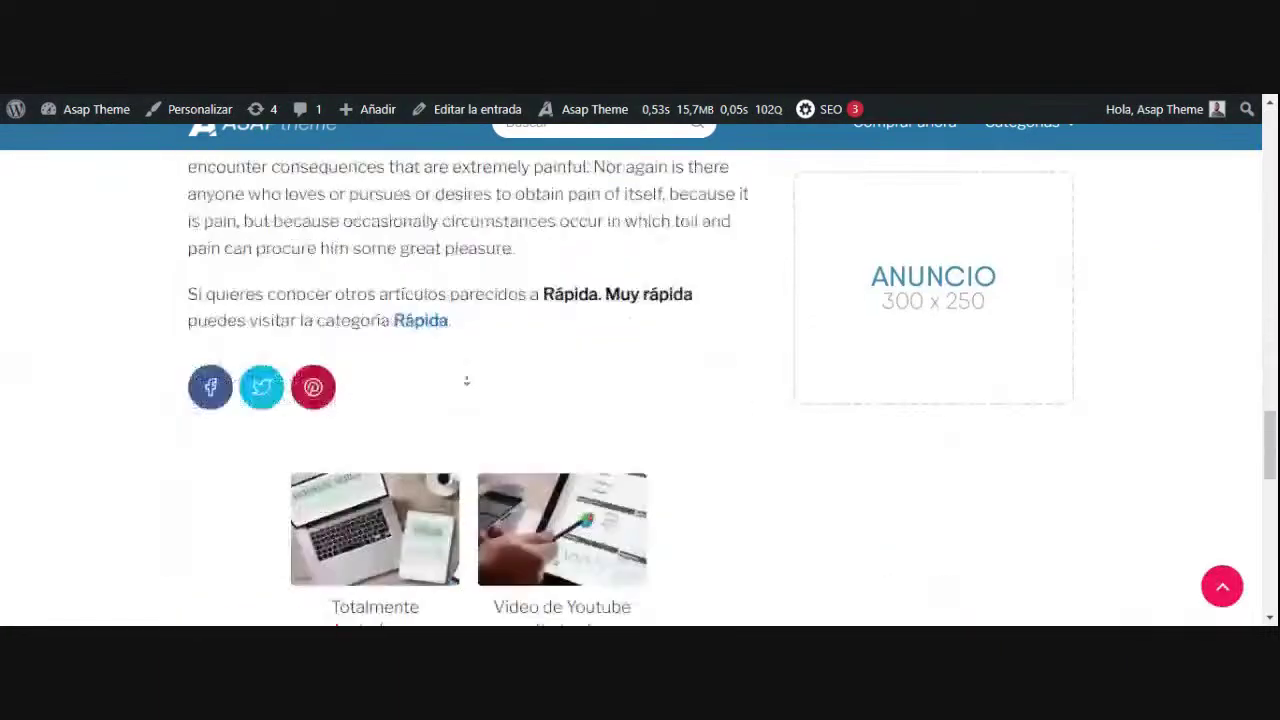
{"action": "scroll", "coordinate": [466, 380], "scroll_direction": "down", "scroll_amount": 10}
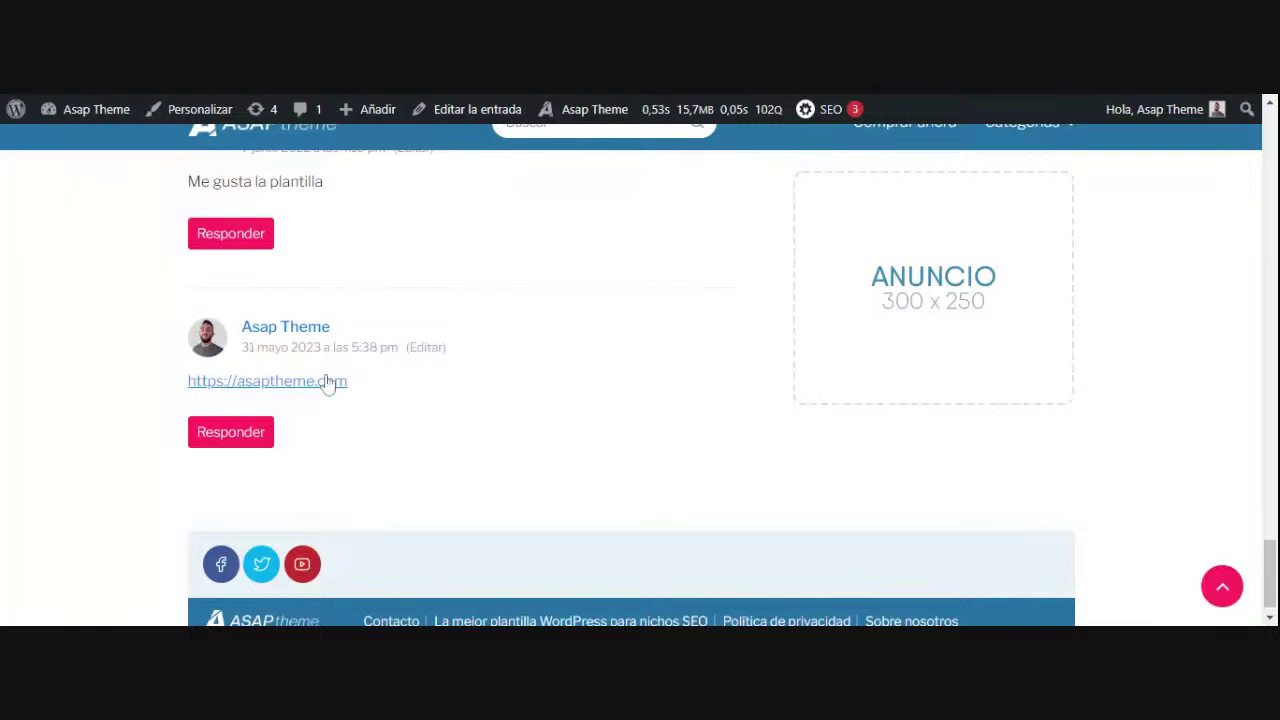
{"action": "scroll", "coordinate": [405, 413], "scroll_direction": "up", "scroll_amount": 1}
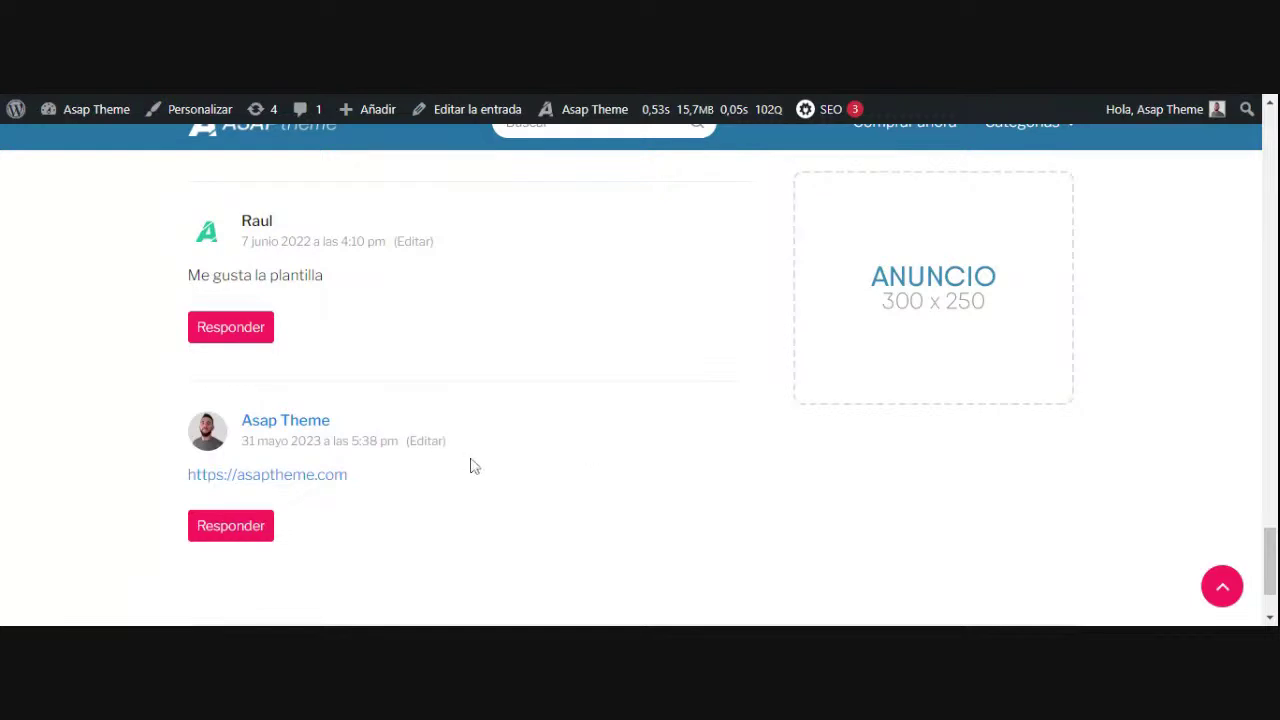
{"action": "scroll", "coordinate": [490, 475], "scroll_direction": "up", "scroll_amount": 1}
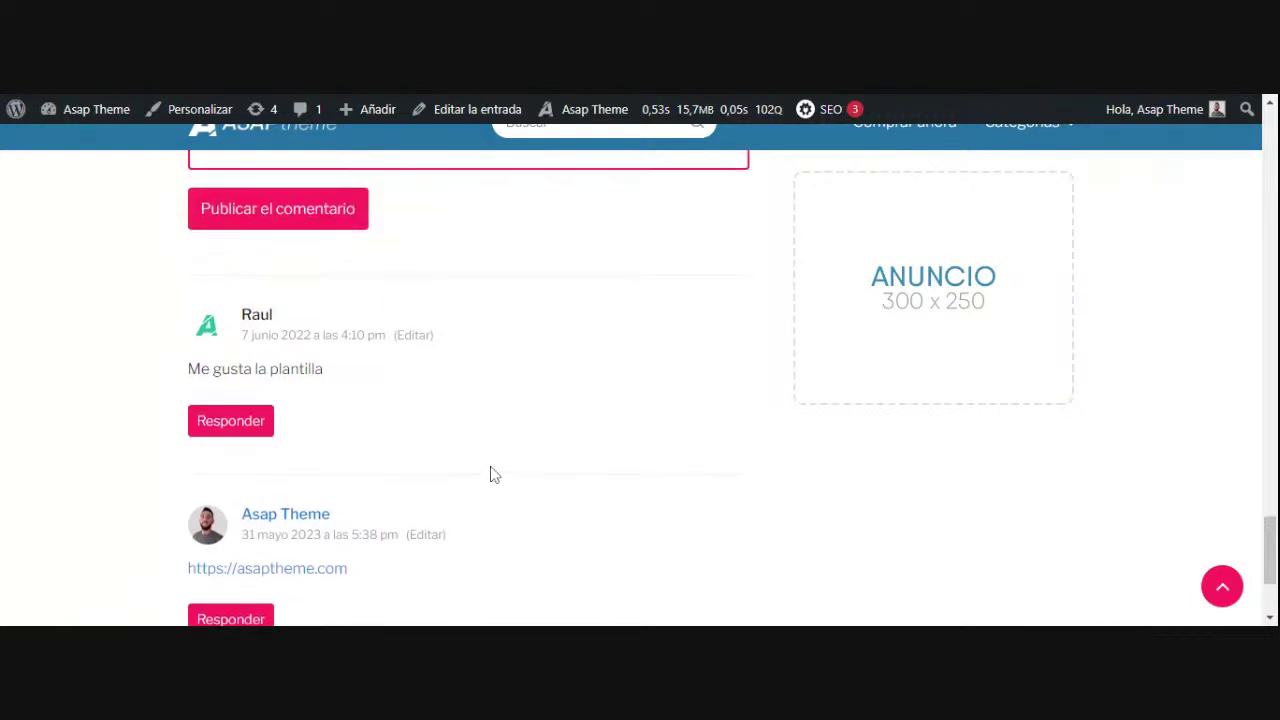
{"action": "scroll", "coordinate": [478, 446], "scroll_direction": "up", "scroll_amount": 1}
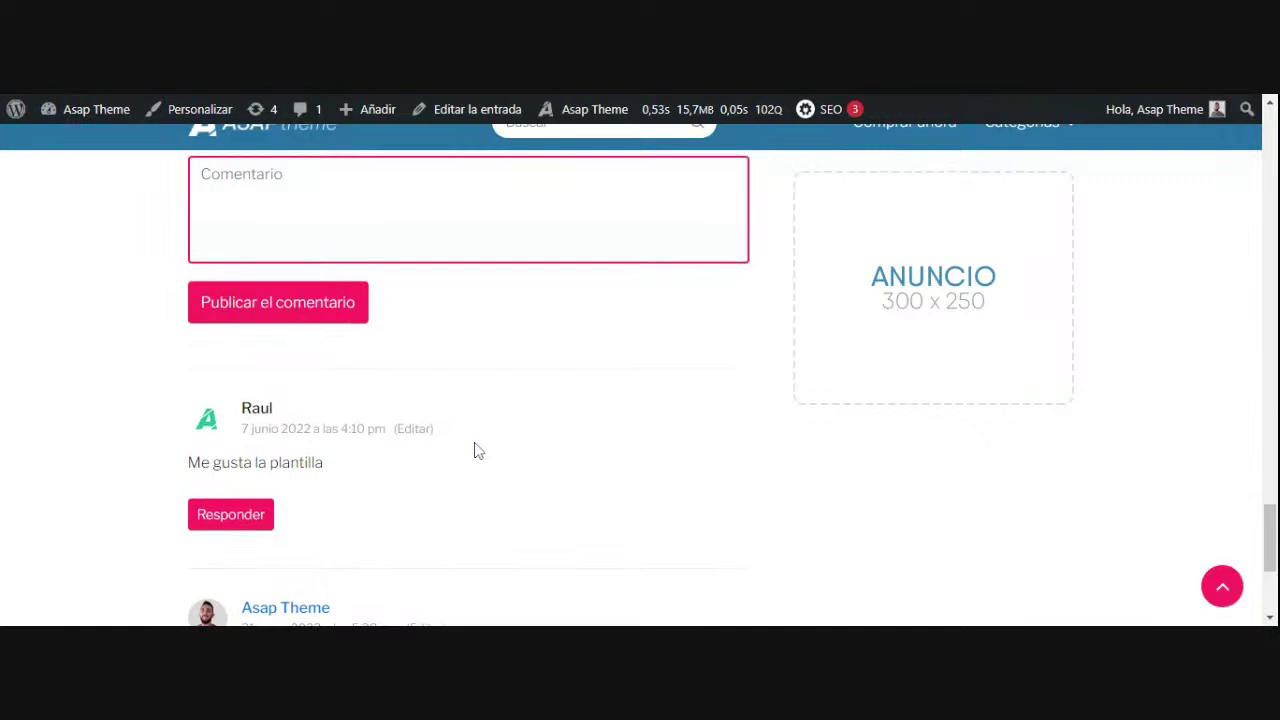